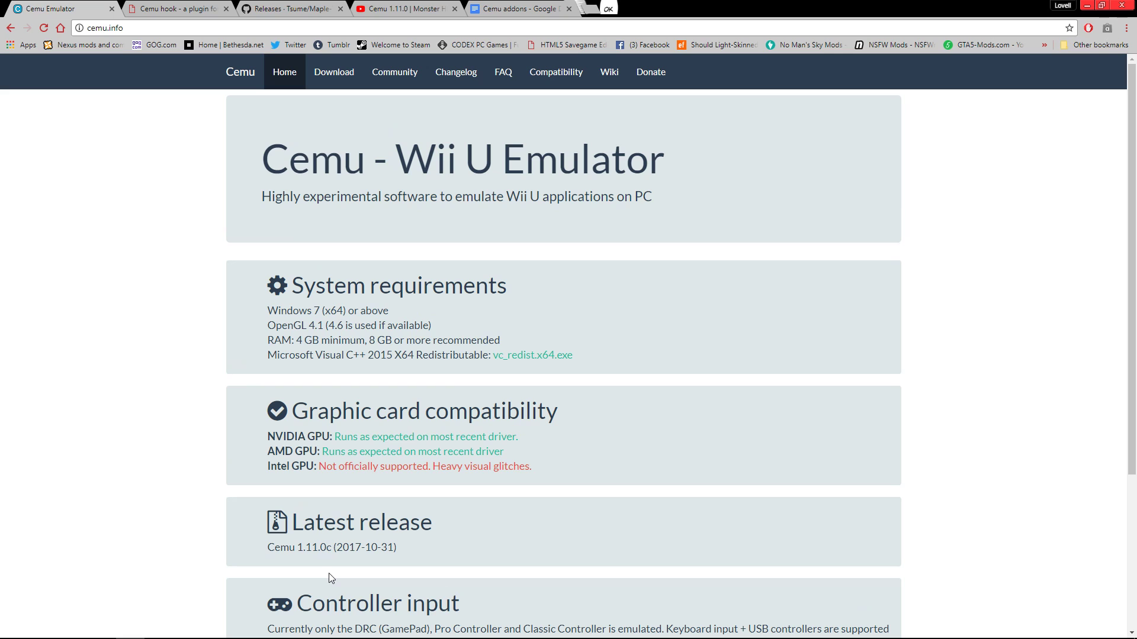
# Download the latest Cemu version, v1.11.0c for Win x64, from the Cemu home page.
pyautogui.scroll(-3, 290, 551)
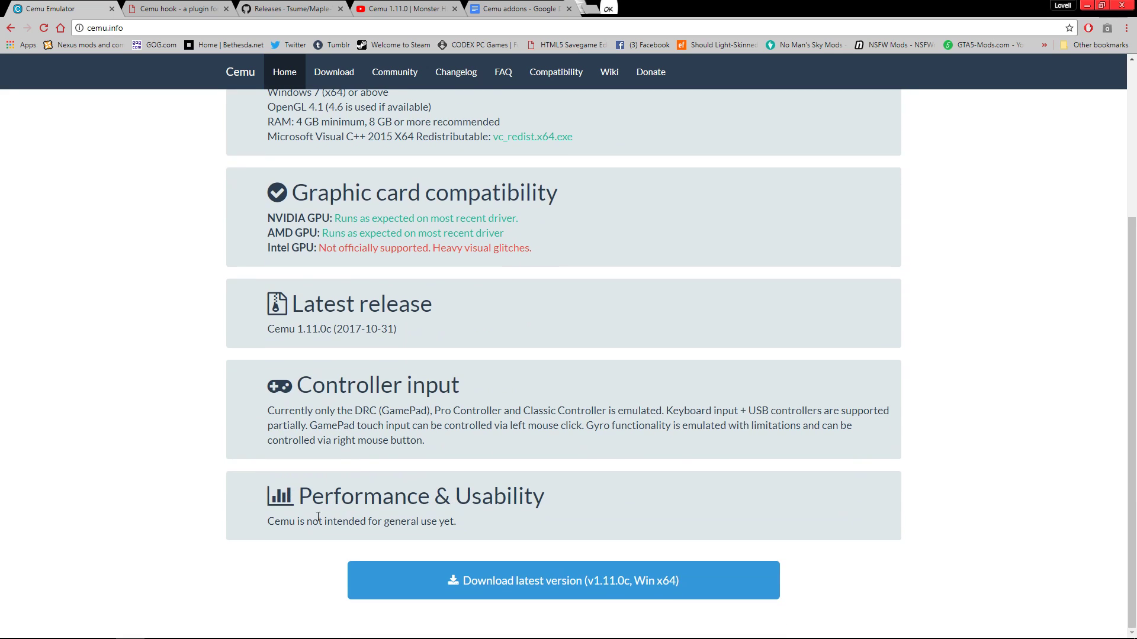
pyautogui.scroll(4, 290, 551)
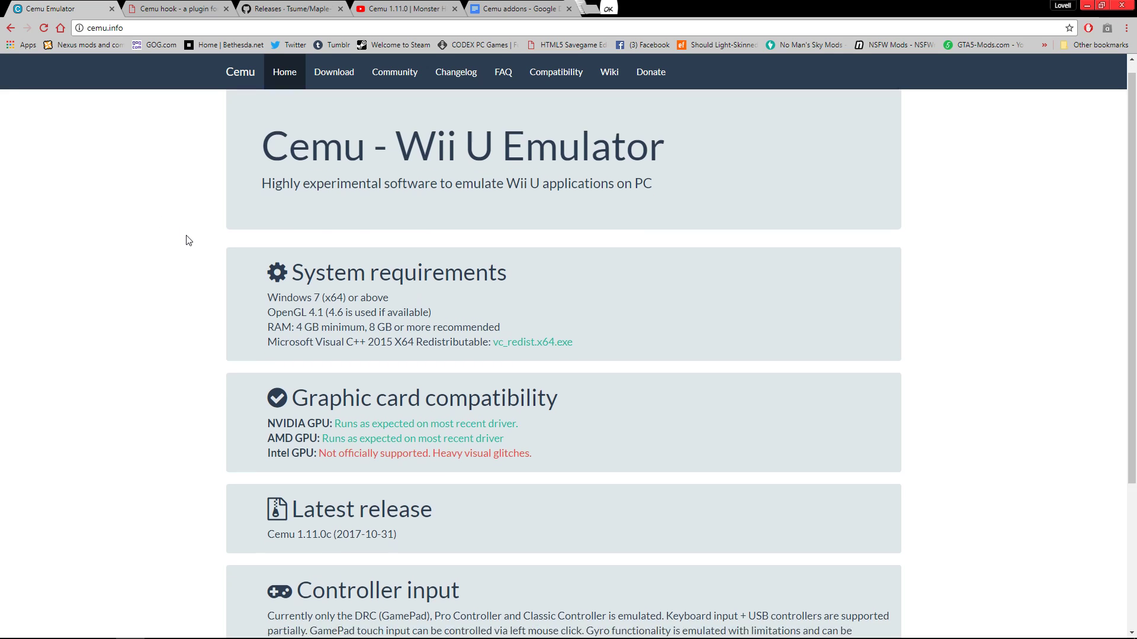
pyautogui.scroll(-4, 186, 241)
pyautogui.click(529, 584)
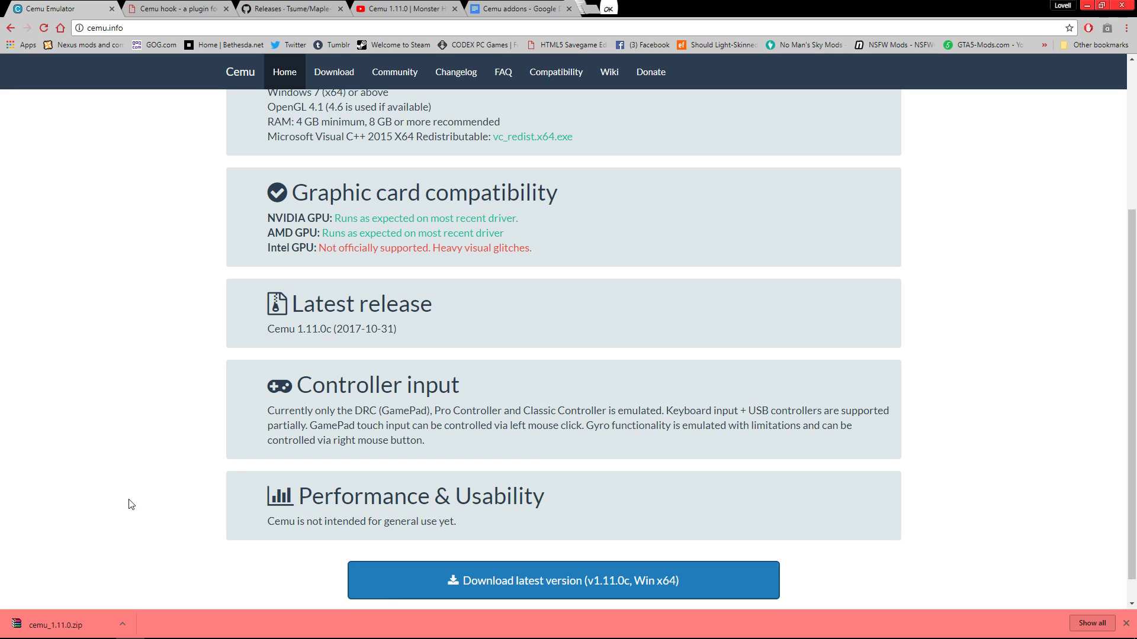
# Switch to the Cemu hook page and download Cemu hook 0.5.5.1 for 1.8.1-1.11.0.
pyautogui.click(168, 10)
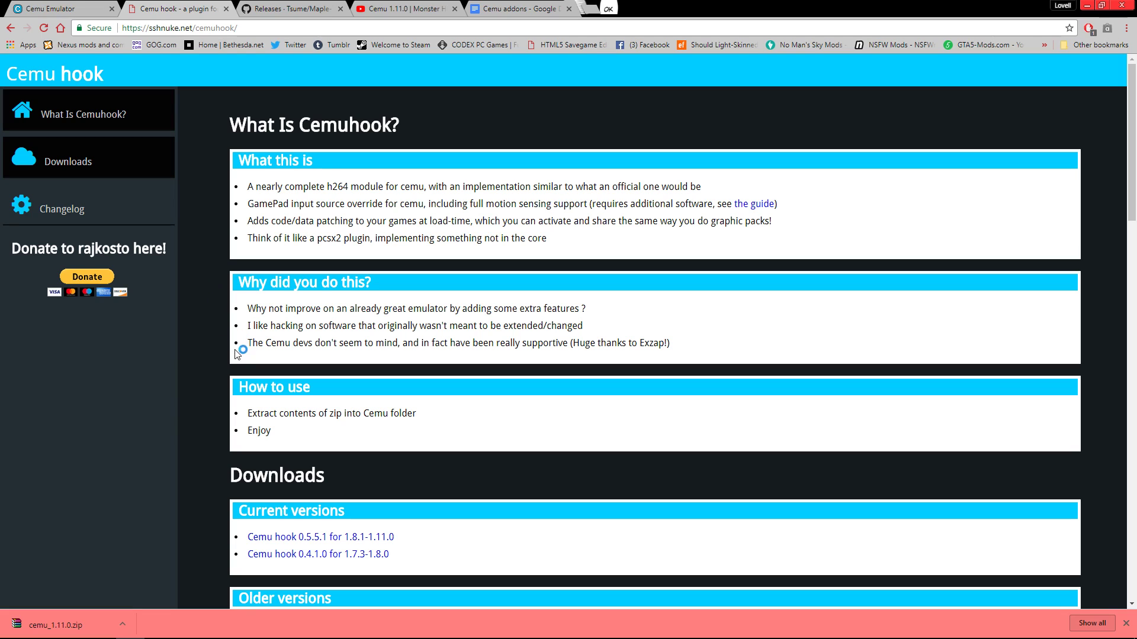
pyautogui.scroll(-2, 212, 376)
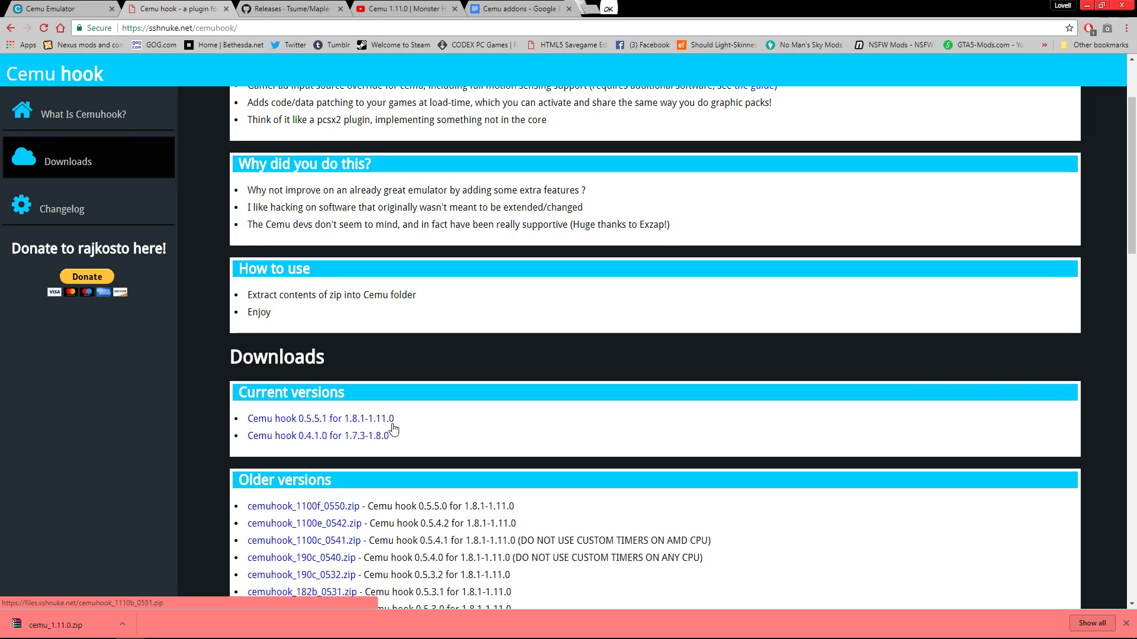
pyautogui.click(301, 419)
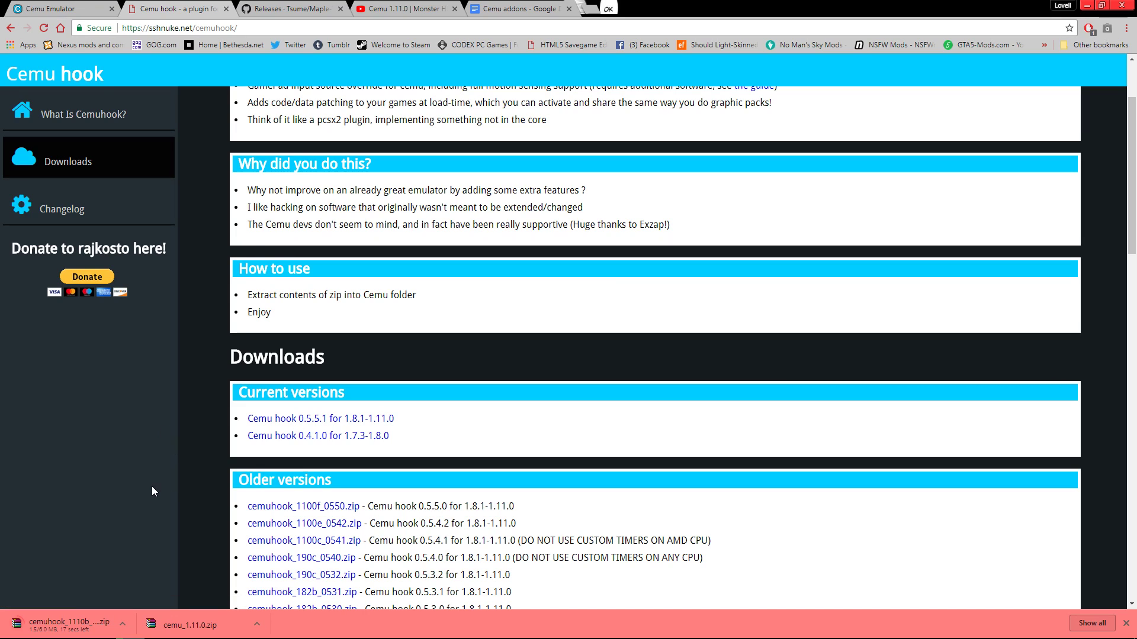
# Switch to the Maple-Tree releases page on GitHub and review the latest MapleSeed release notes and downloads.
pyautogui.click(272, 12)
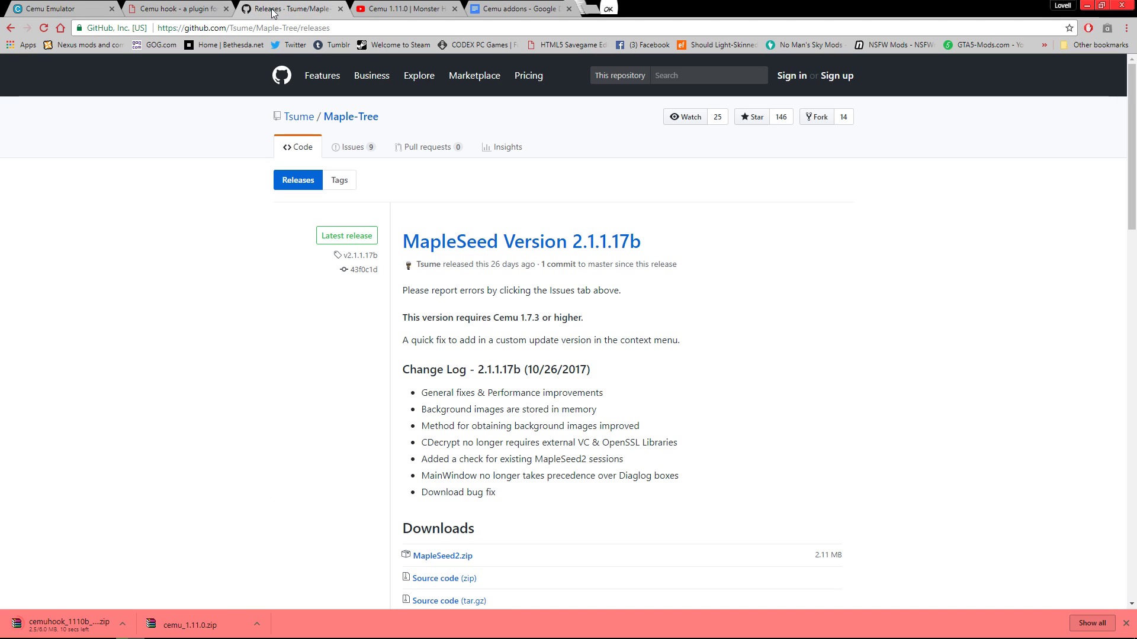
pyautogui.scroll(-3, 217, 310)
pyautogui.scroll(3, 219, 310)
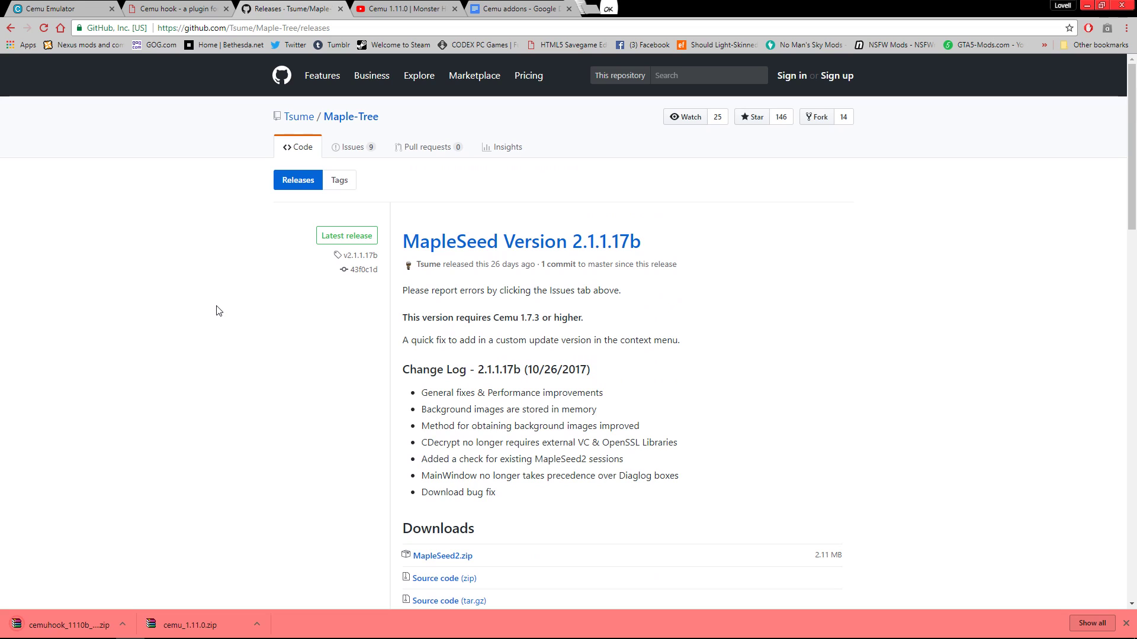
pyautogui.scroll(-10, 218, 310)
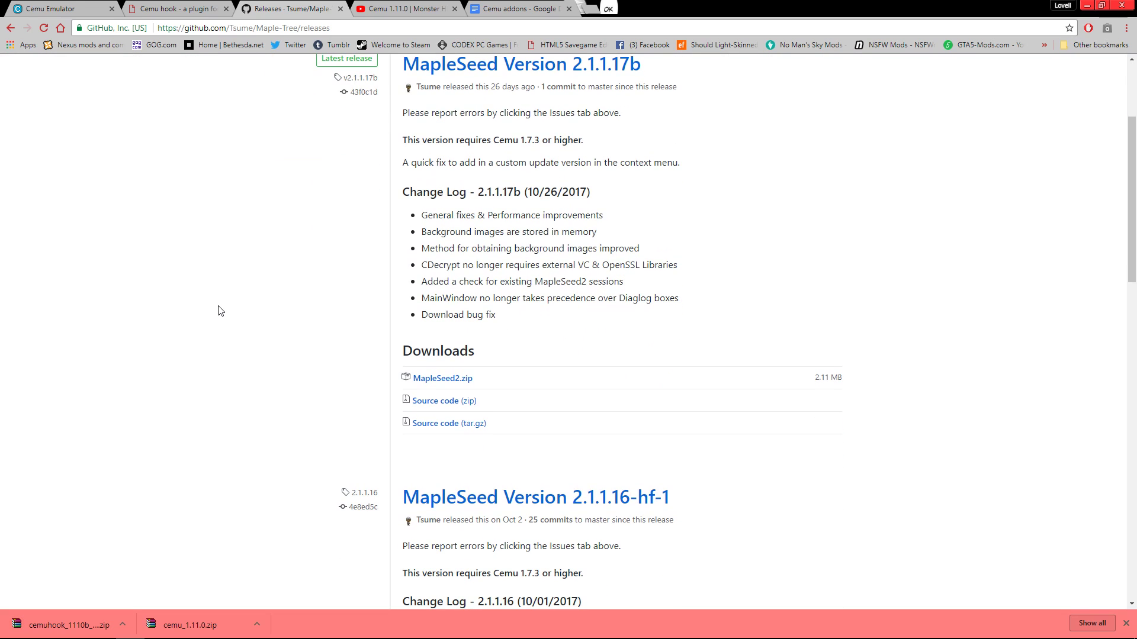
pyautogui.scroll(10, 302, 282)
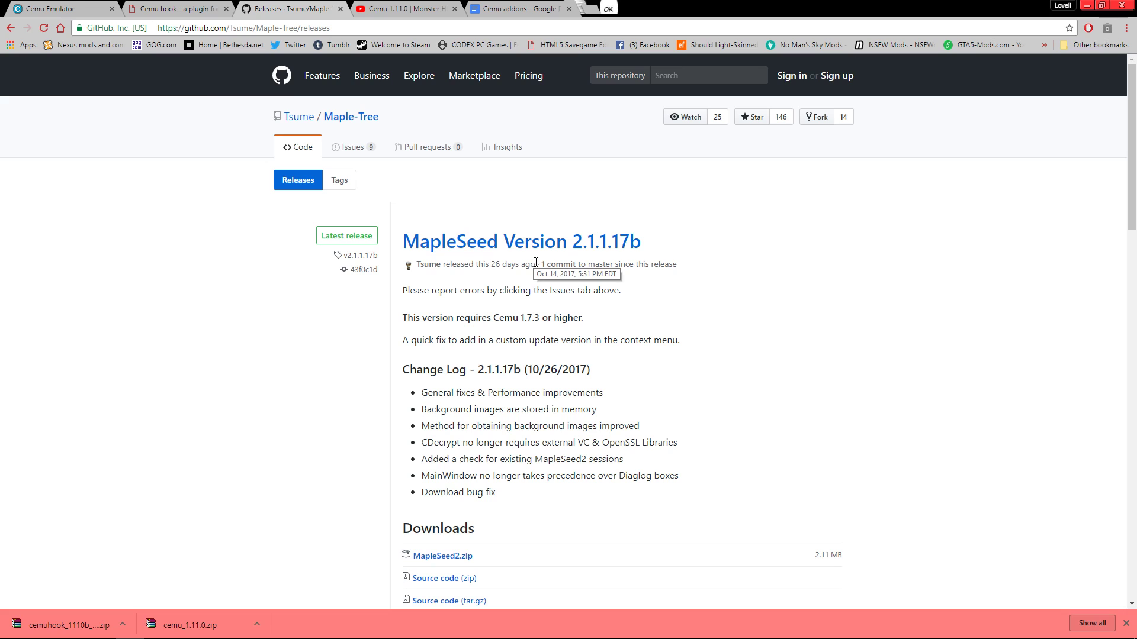
pyautogui.scroll(-3, 503, 287)
pyautogui.scroll(3, 501, 291)
pyautogui.scroll(-3, 495, 323)
pyautogui.scroll(3, 495, 321)
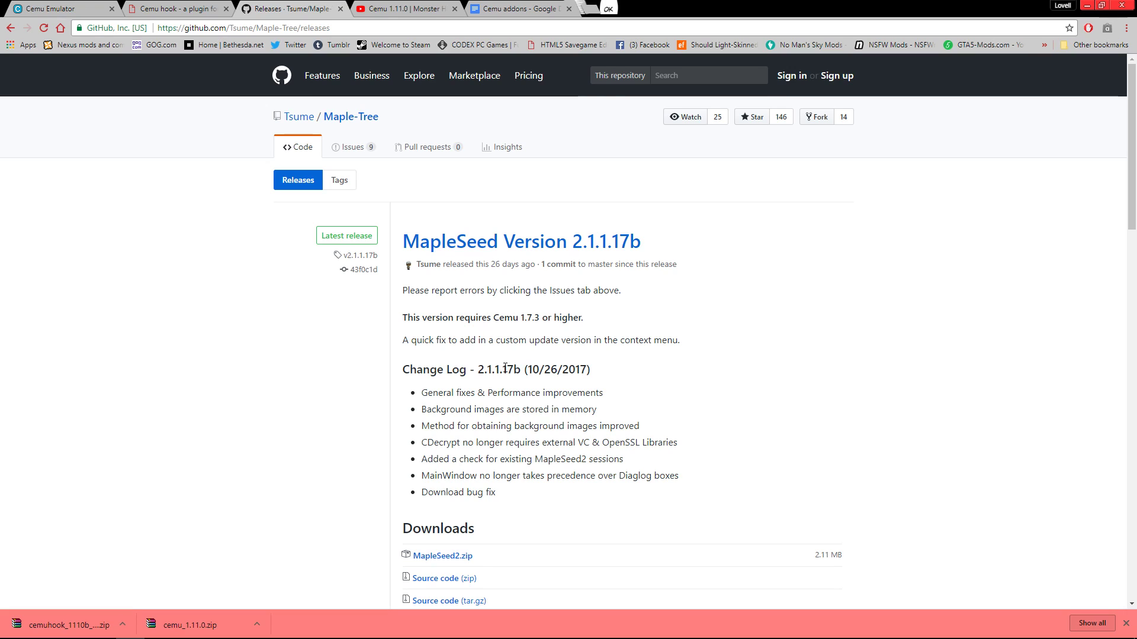
pyautogui.scroll(-2, 404, 404)
pyautogui.scroll(2, 404, 403)
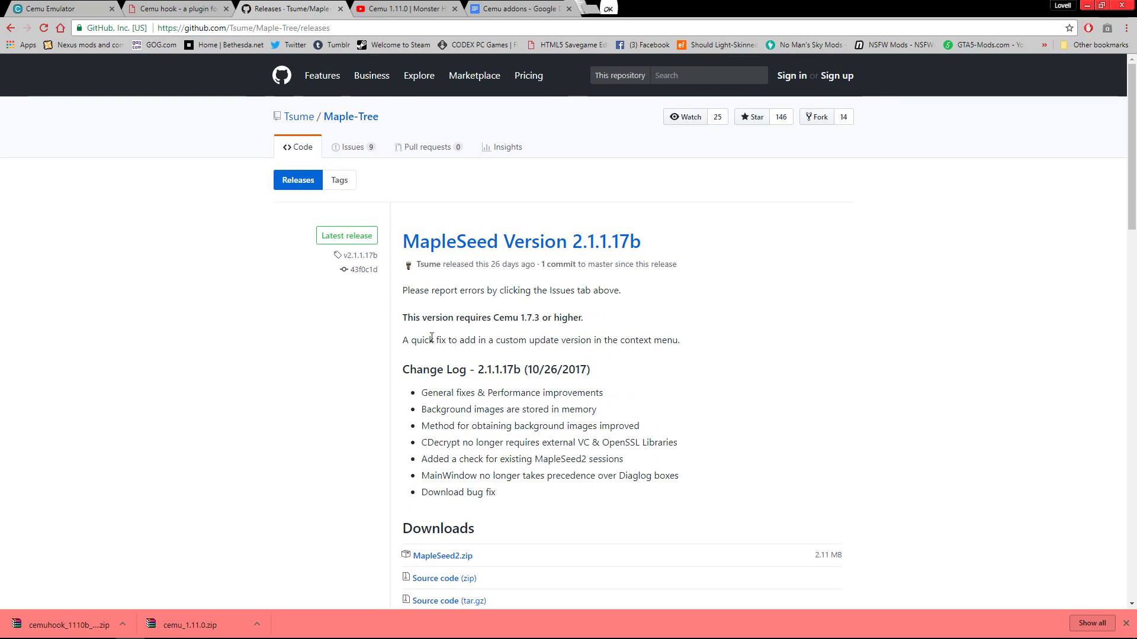
# Open the MapleSeed Version 1.1.0.53 release and download MapleSeed.exe.
pyautogui.scroll(-9, 436, 357)
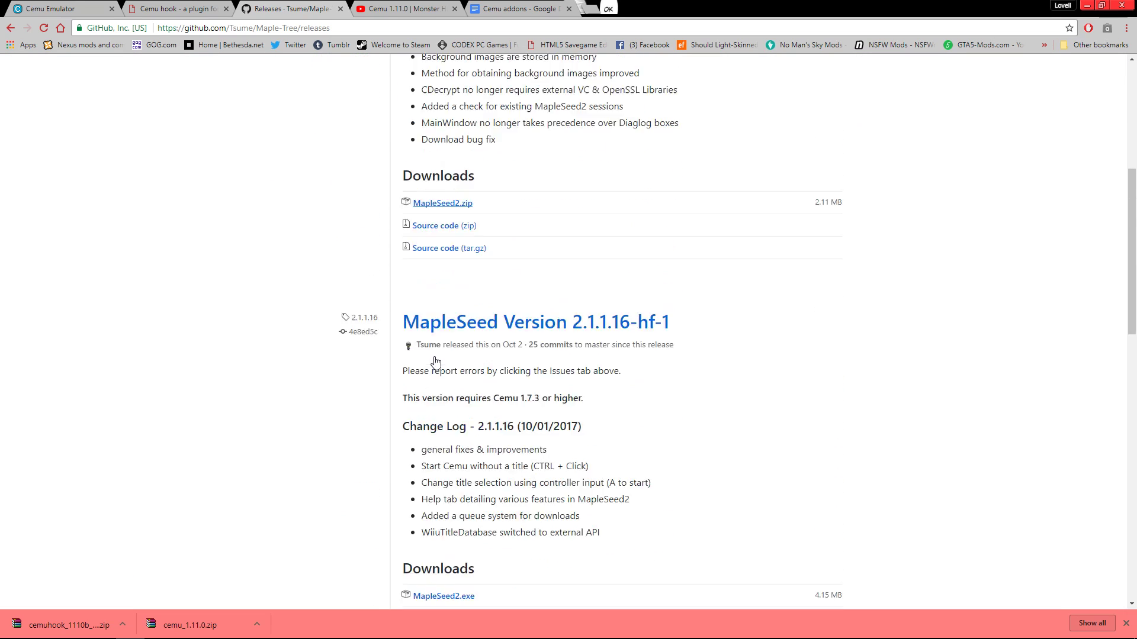
pyautogui.scroll(-4, 435, 357)
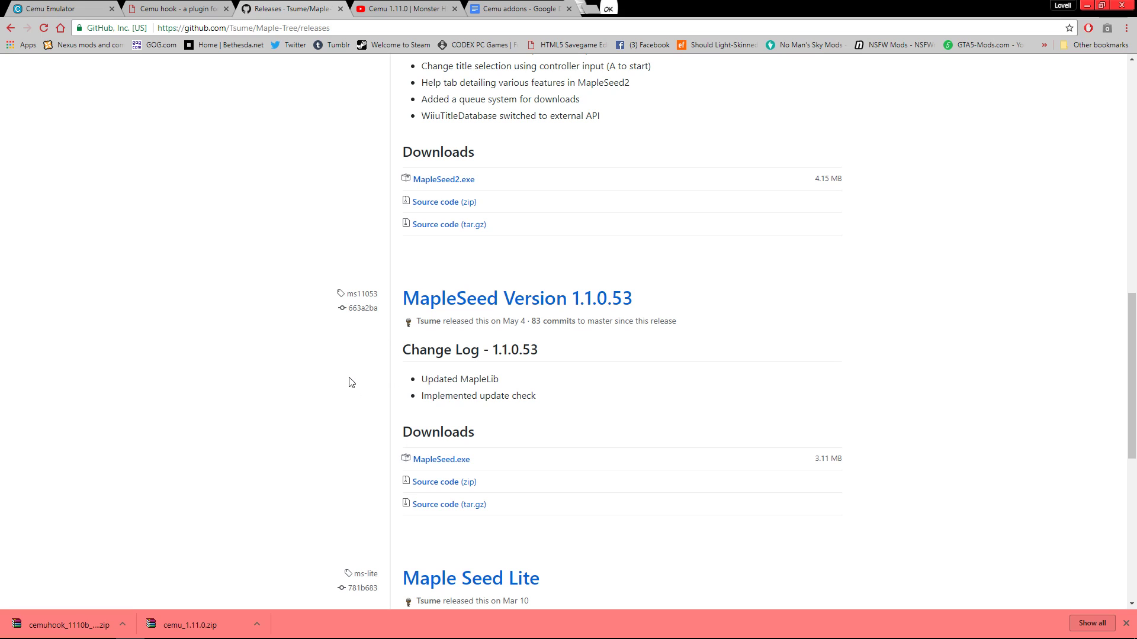
pyautogui.click(470, 306)
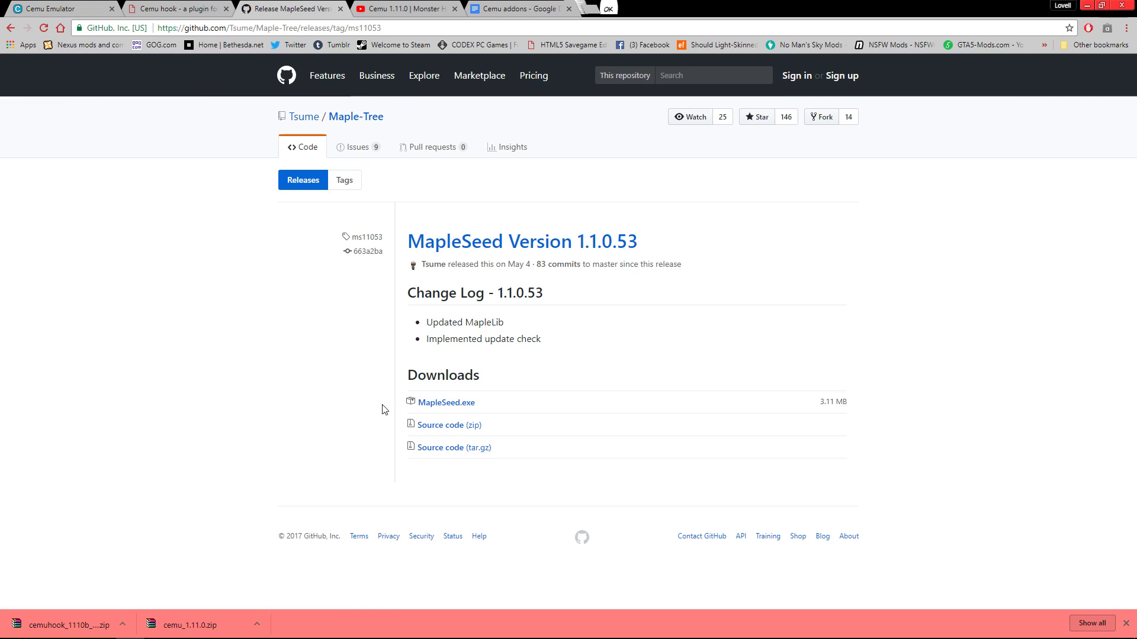
pyautogui.click(441, 402)
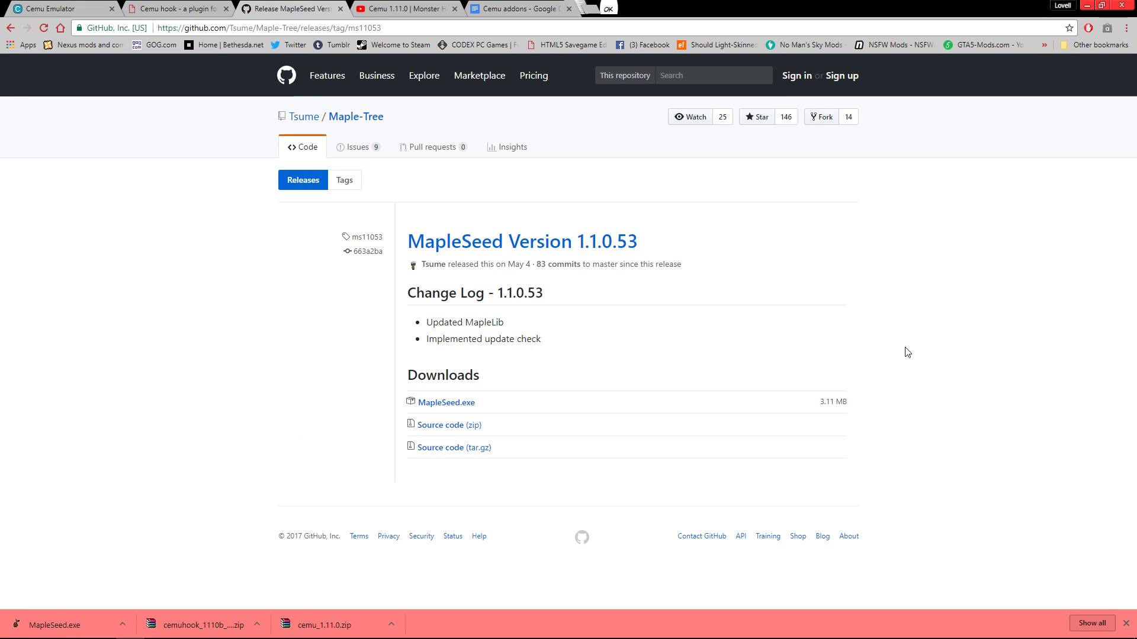
# Minimize the browser and move MapleSeed, cemuhook_1110b_0551 and cemu_1.11.0 from the Downloads folder to the desktop, closing the folder window.
pyautogui.click(1087, 4)
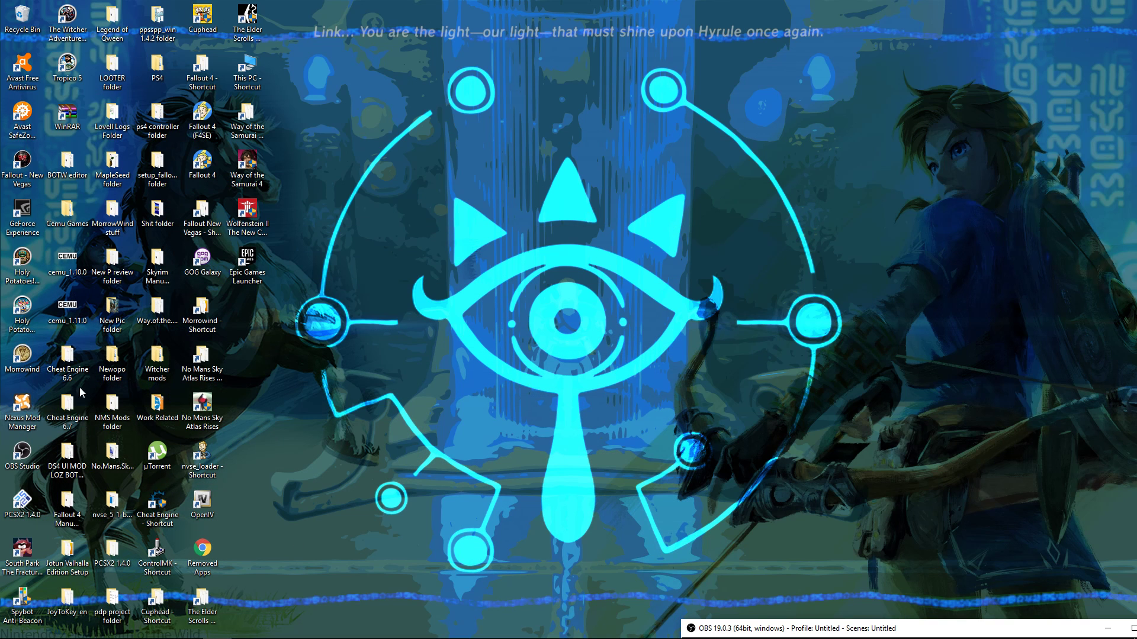
pyautogui.doubleClick(242, 78)
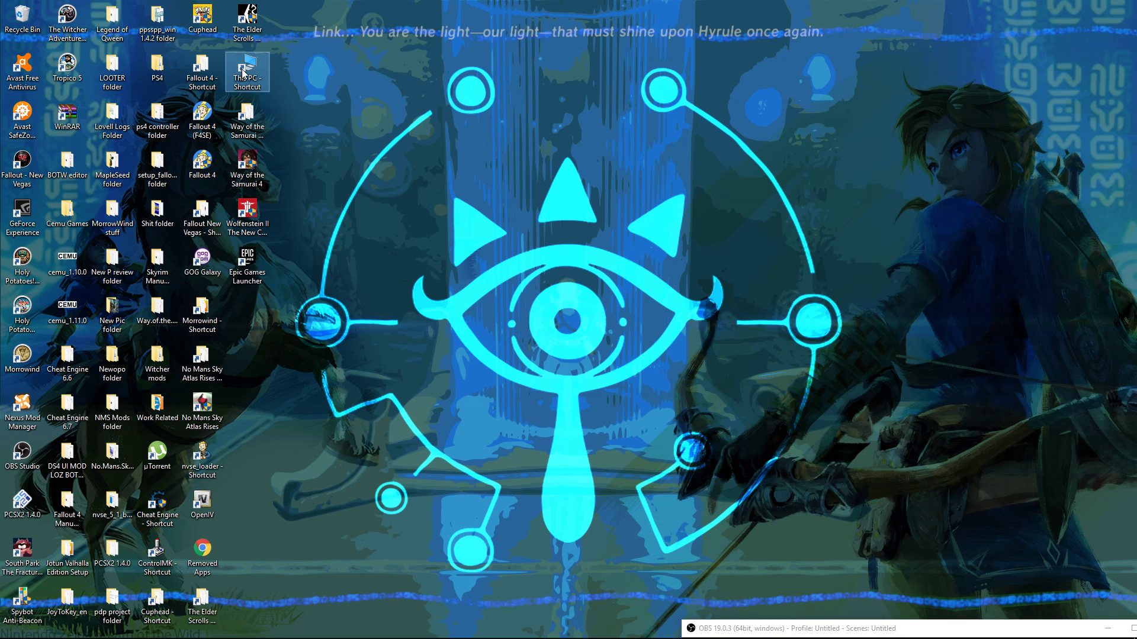
pyautogui.moveTo(529, 122); pyautogui.dragTo(439, 135)
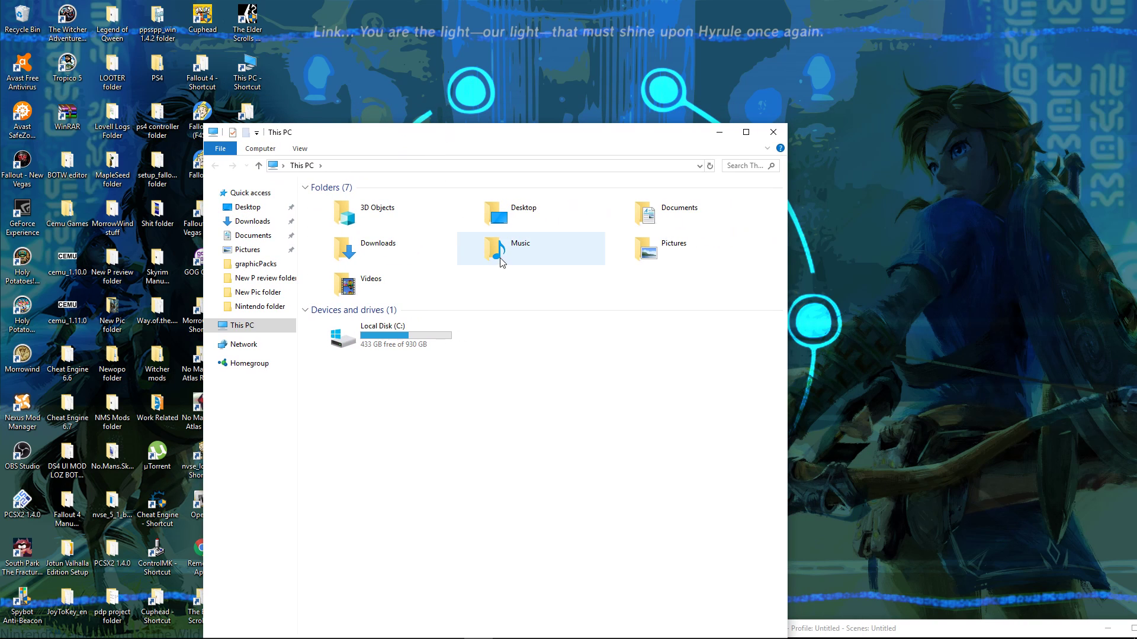
pyautogui.click(354, 253)
pyautogui.doubleClick(354, 253)
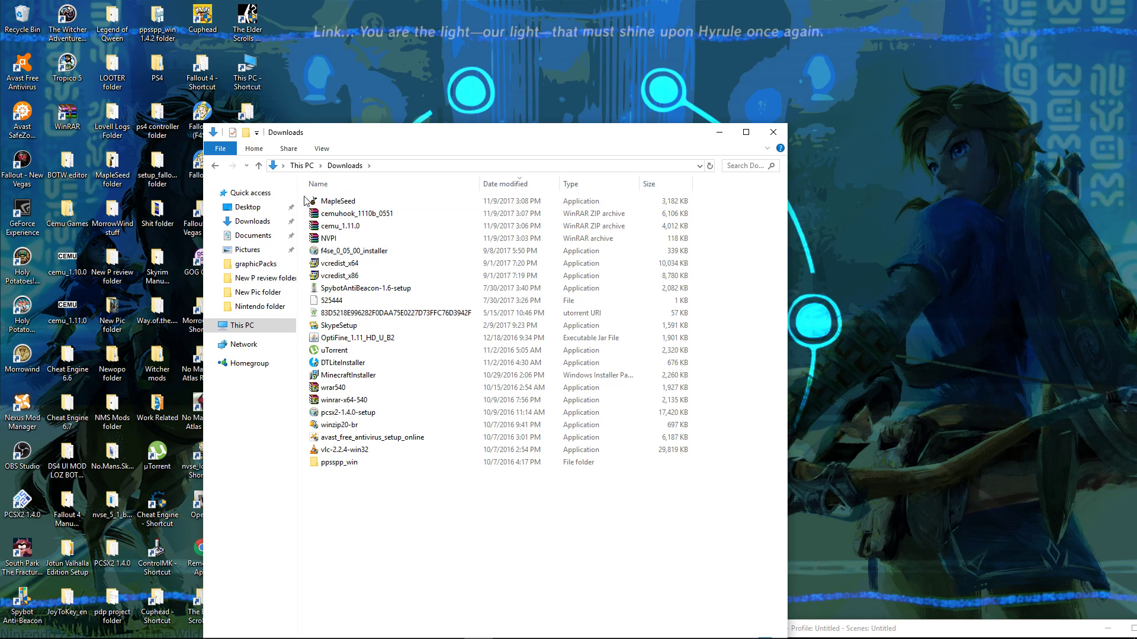
pyautogui.moveTo(305, 197); pyautogui.dragTo(523, 88)
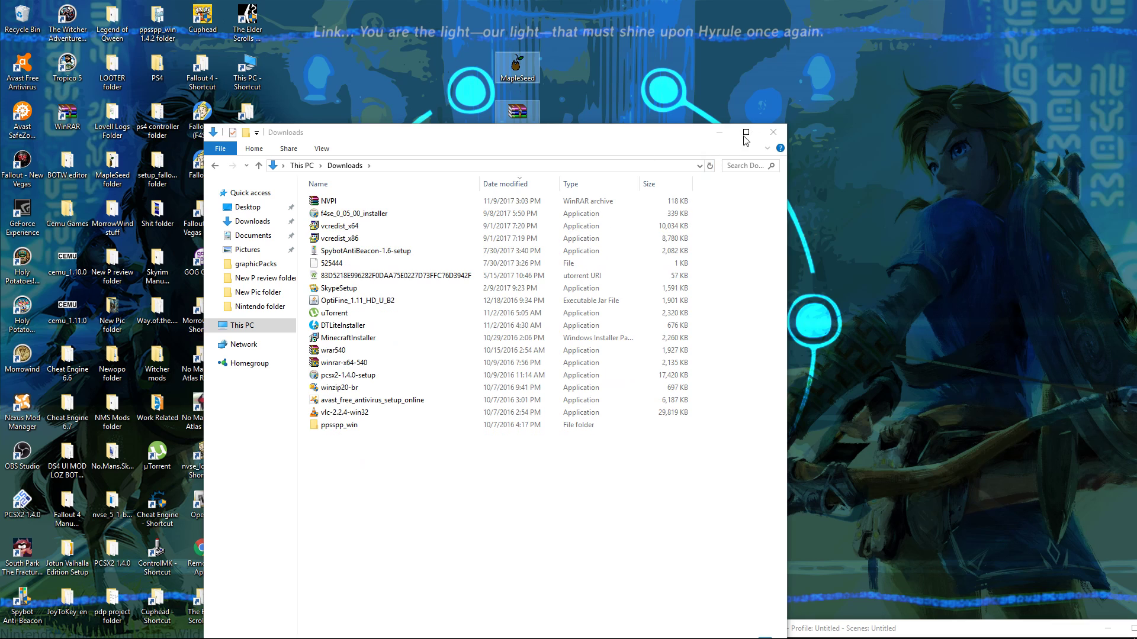
pyautogui.click(773, 131)
# Rearrange the three downloaded files on the desktop and place the existing cemu_1.11.0 folder beside the cemu_1.11.0 archive.
pyautogui.moveTo(520, 114); pyautogui.dragTo(599, 113)
pyautogui.click(527, 242)
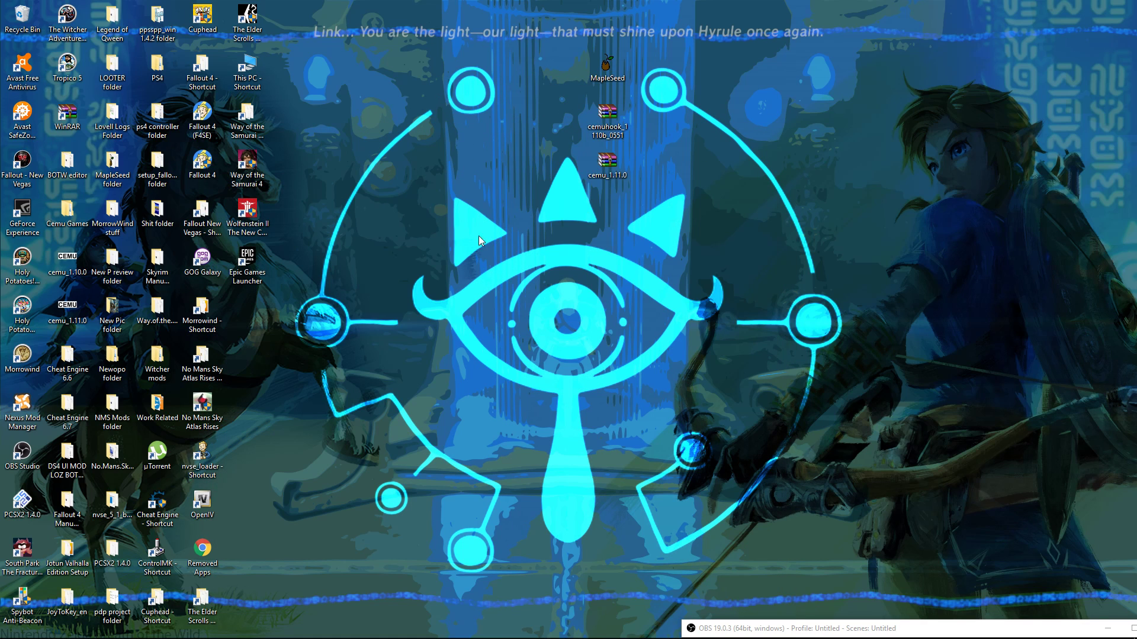
pyautogui.moveTo(610, 163); pyautogui.dragTo(610, 212)
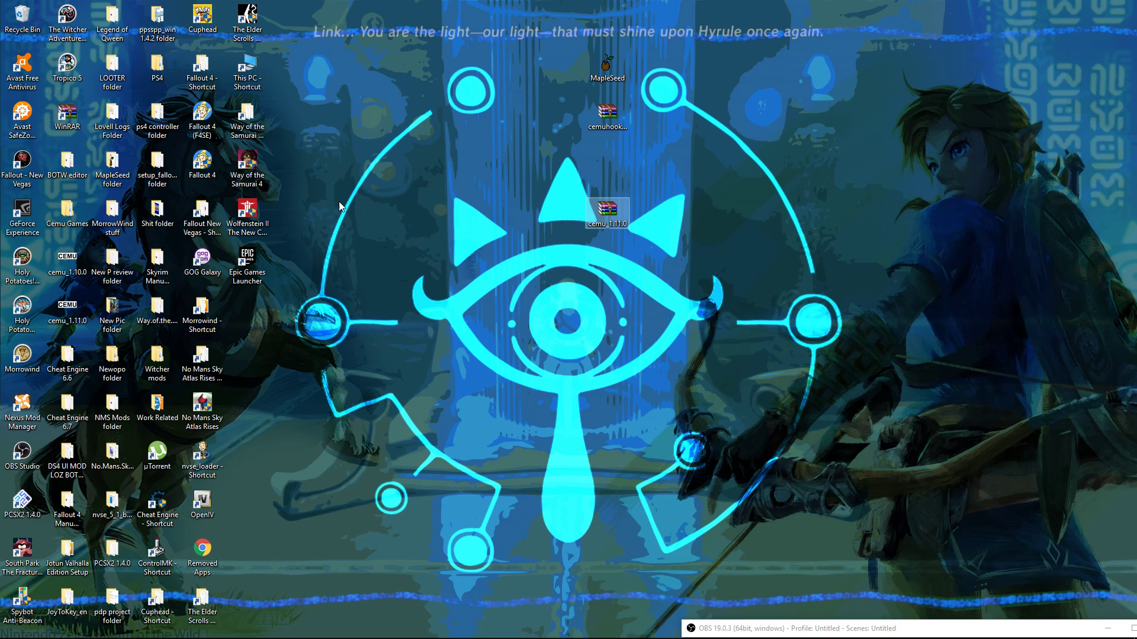
pyautogui.moveTo(69, 310); pyautogui.dragTo(473, 215)
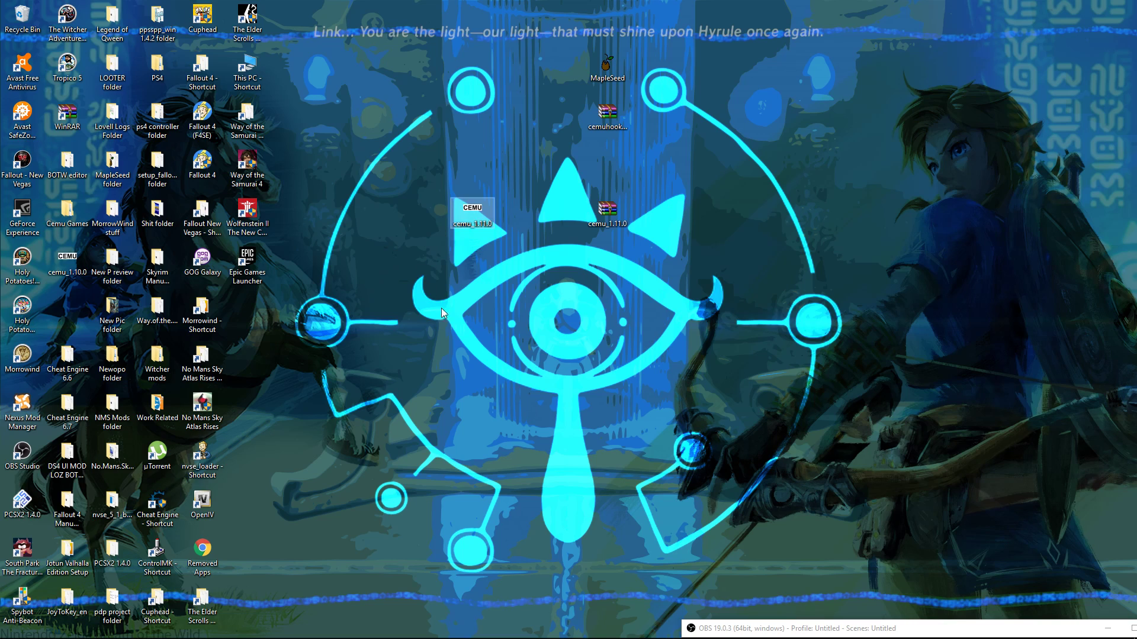
# Open the cemu_1.11.0 folder and reposition its window so the archives on the desktop stay accessible.
pyautogui.doubleClick(472, 209)
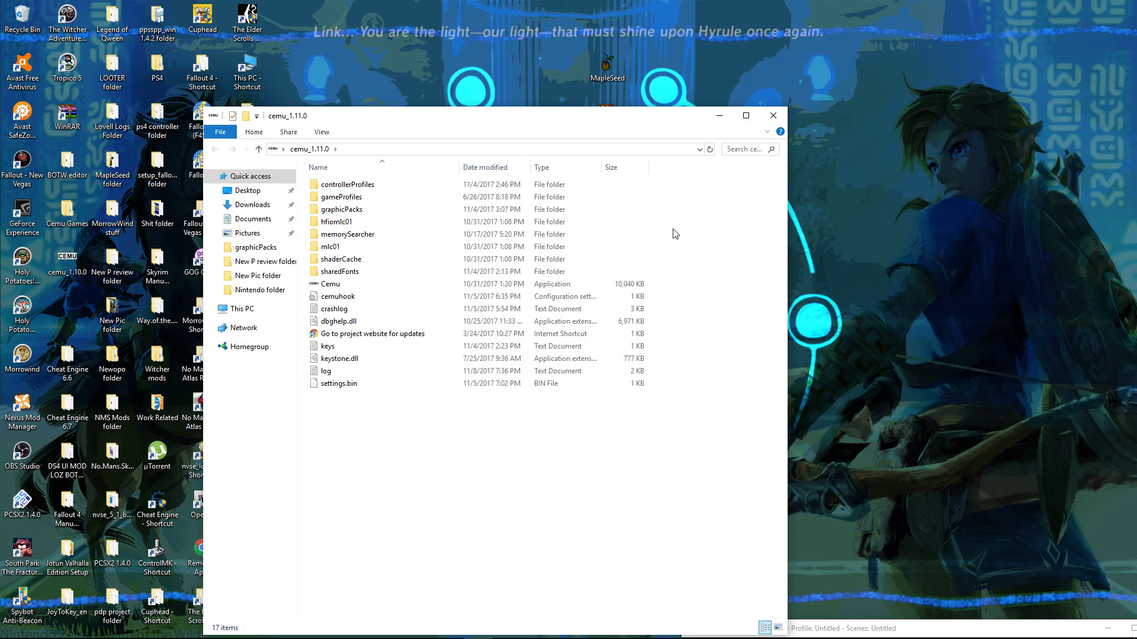
pyautogui.moveTo(563, 126); pyautogui.dragTo(763, 291)
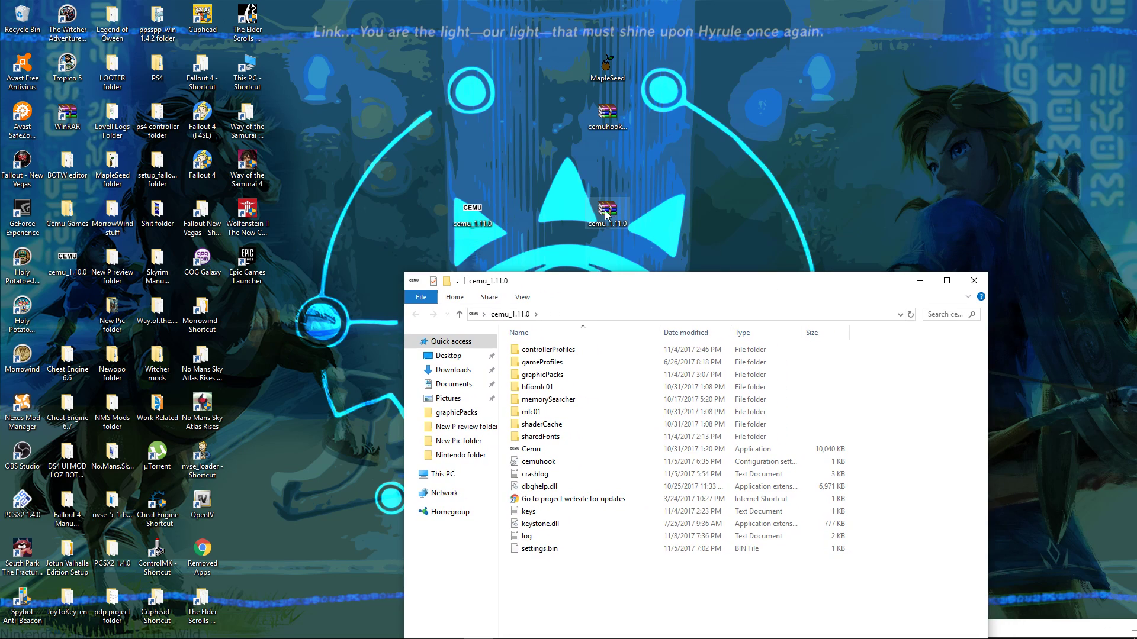
pyautogui.moveTo(647, 292); pyautogui.dragTo(551, 272)
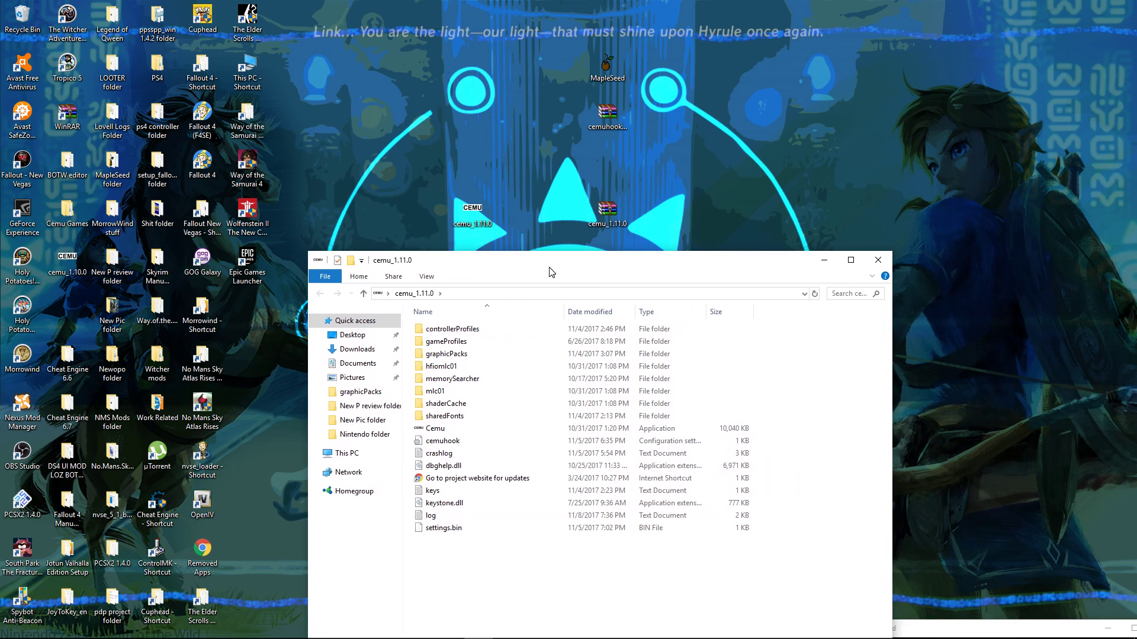
# Try to extract the cemu_1.11.0 archive directly onto the desktop.
pyautogui.rightClick(596, 212)
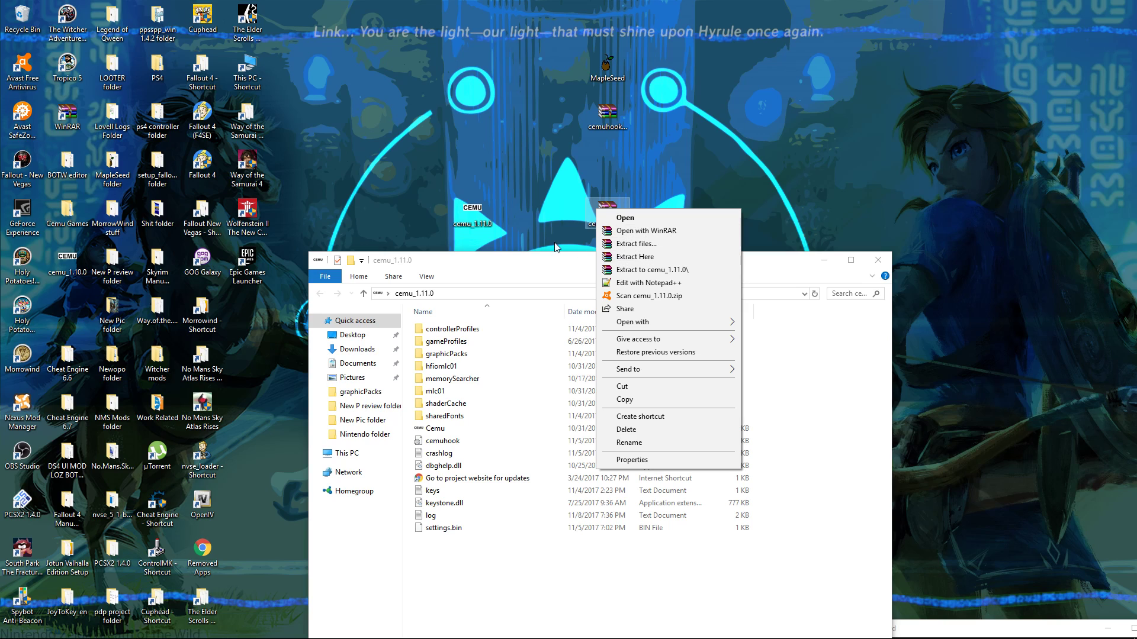
pyautogui.click(620, 258)
pyautogui.moveTo(549, 265); pyautogui.dragTo(546, 216)
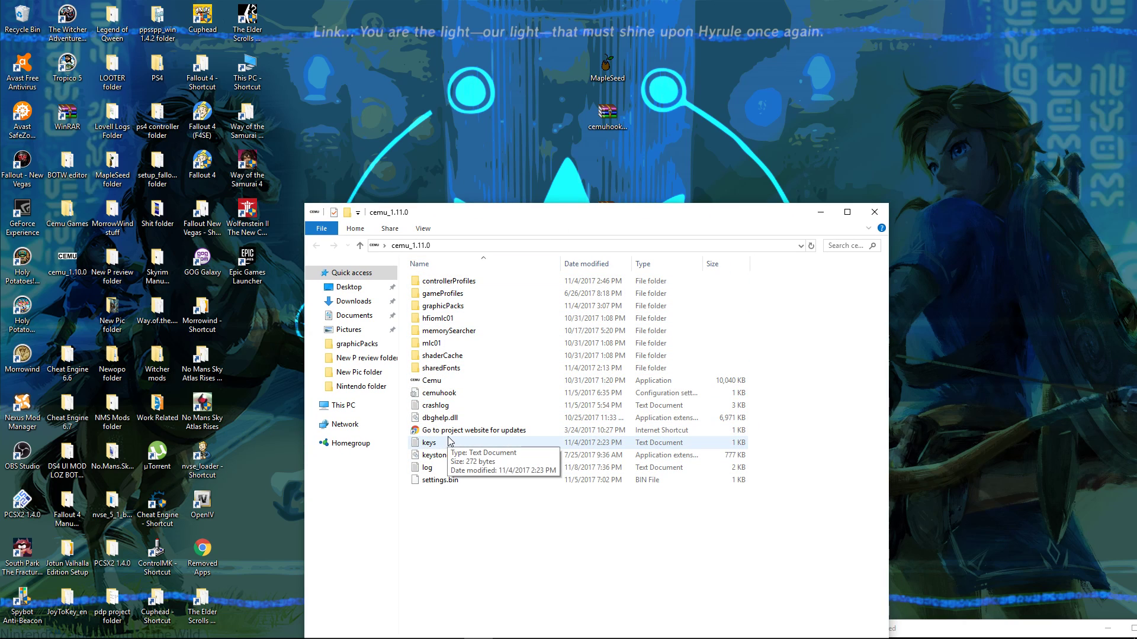
# Delete the cemu_1.11.0 zip archive from the desktop, keeping the cemu_1.11.0 folder.
pyautogui.moveTo(607, 204); pyautogui.dragTo(468, 84)
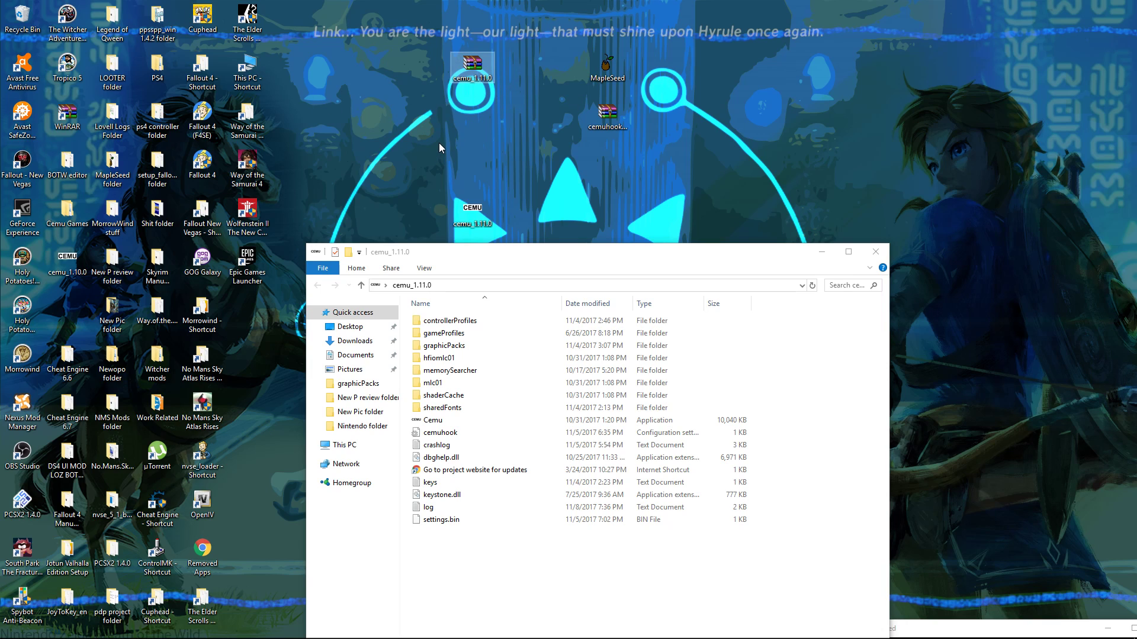
pyautogui.rightClick(480, 68)
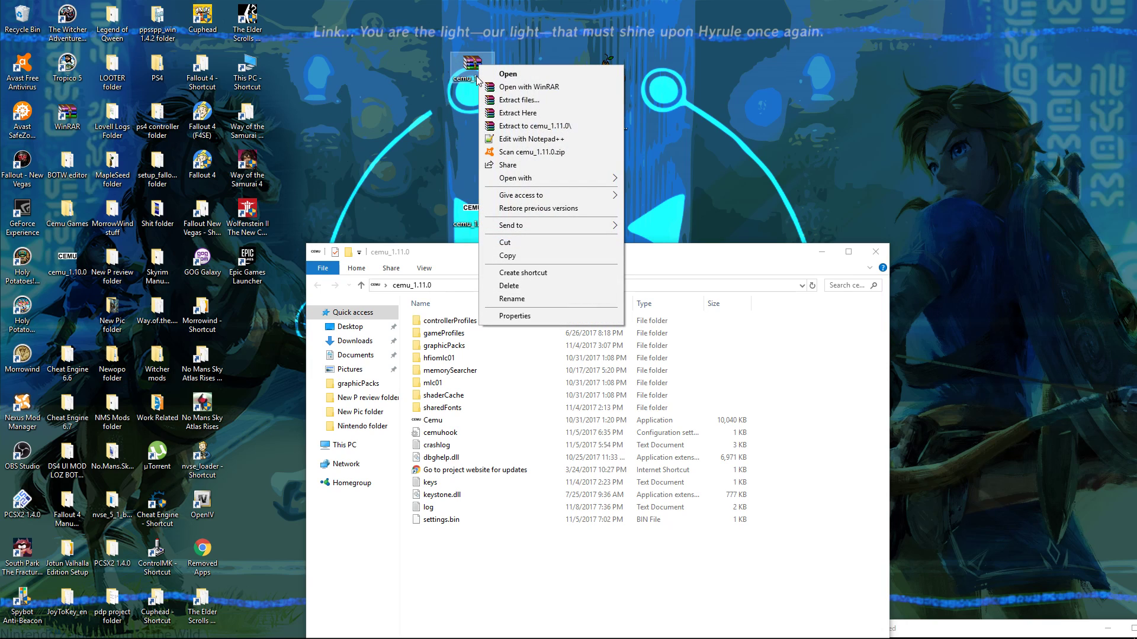
pyautogui.click(509, 286)
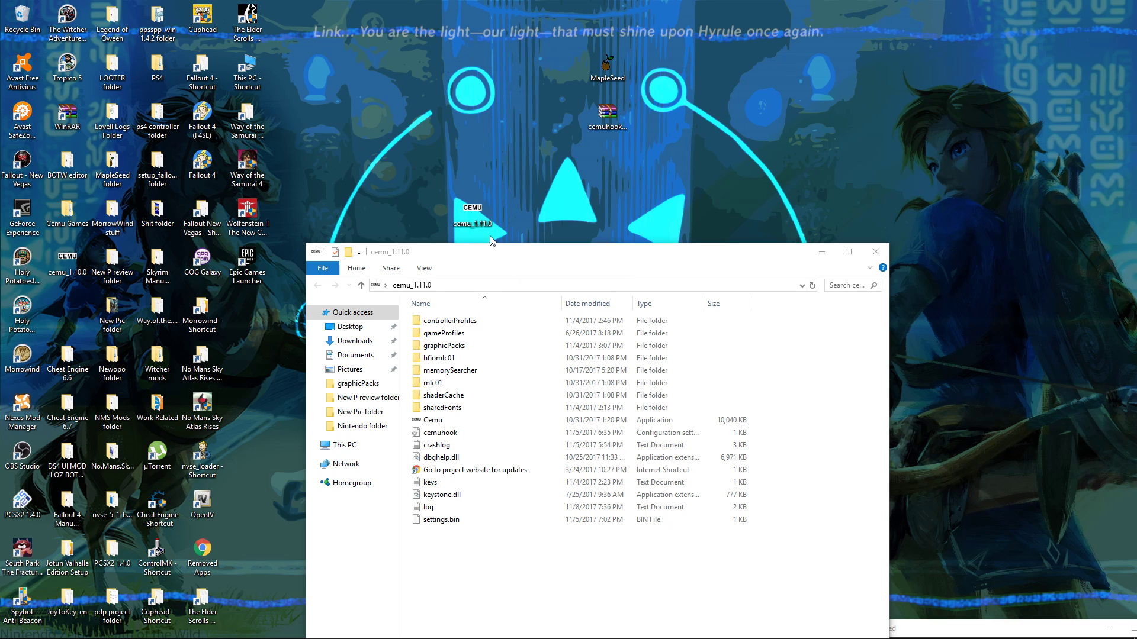
# Move the cemuhook_1110b_0551 archive from the desktop into the open cemu_1.11.0 folder.
pyautogui.moveTo(556, 267); pyautogui.dragTo(486, 202)
pyautogui.moveTo(608, 114); pyautogui.dragTo(447, 119)
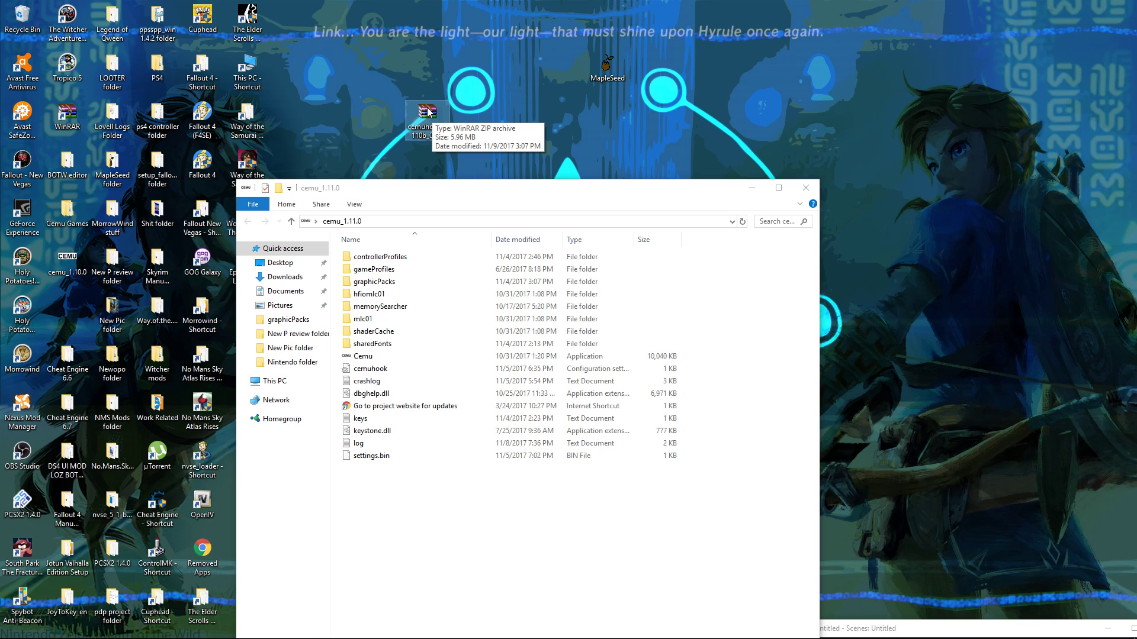
pyautogui.moveTo(428, 114); pyautogui.dragTo(410, 507)
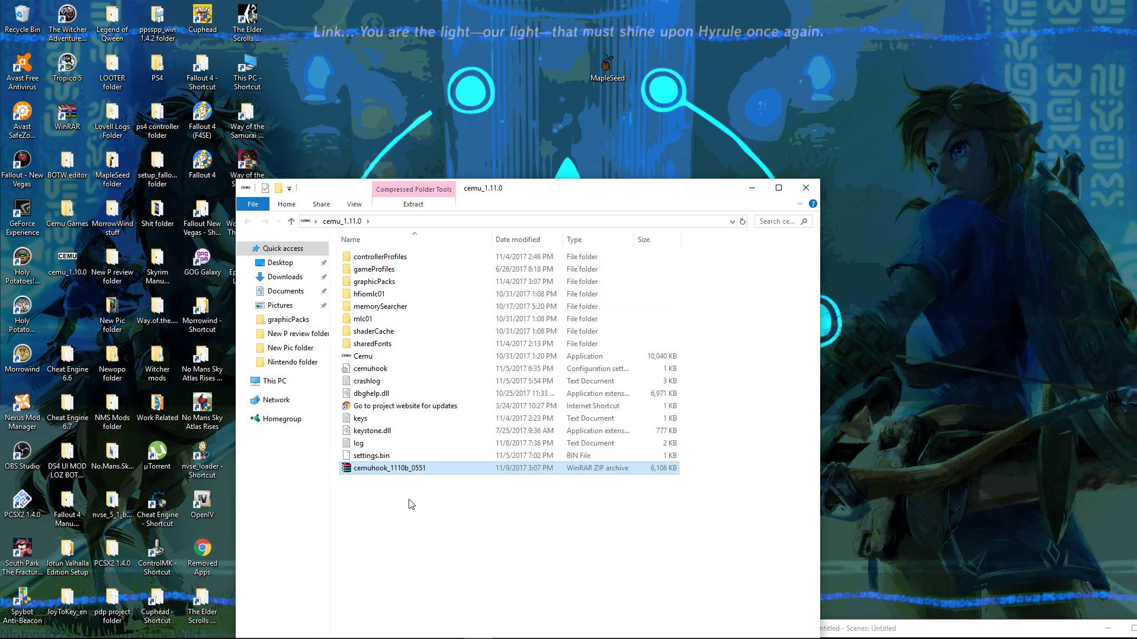
# Move the cemuhook_1110b_0551 archive from the cemu_1.11.0 folder back to the desktop, and delete it there.
pyautogui.rightClick(354, 473)
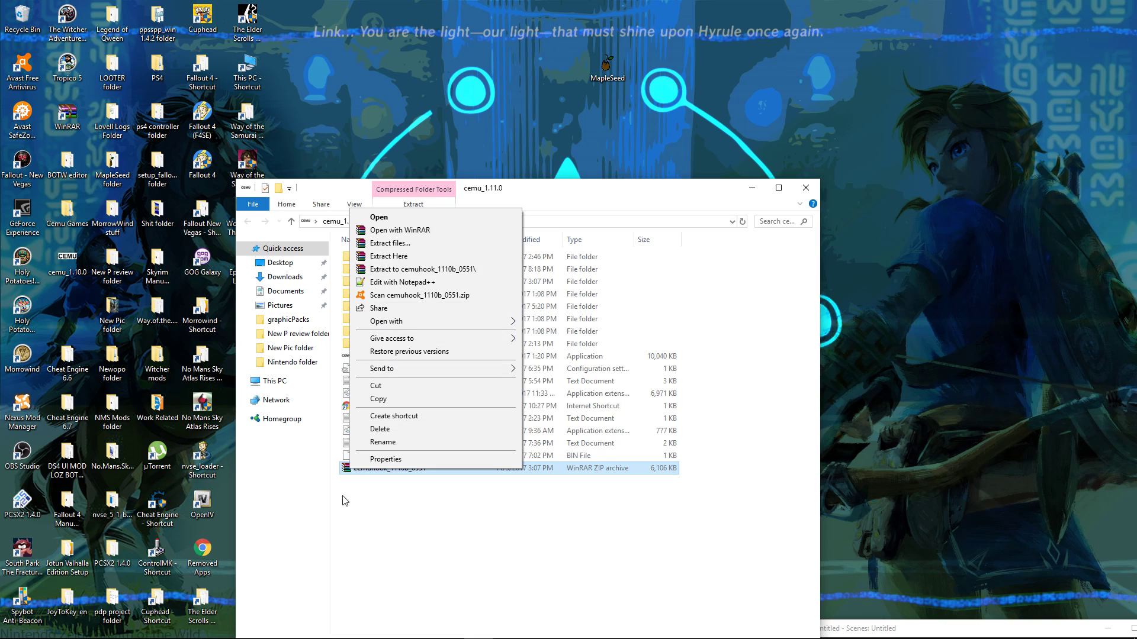
pyautogui.click(359, 510)
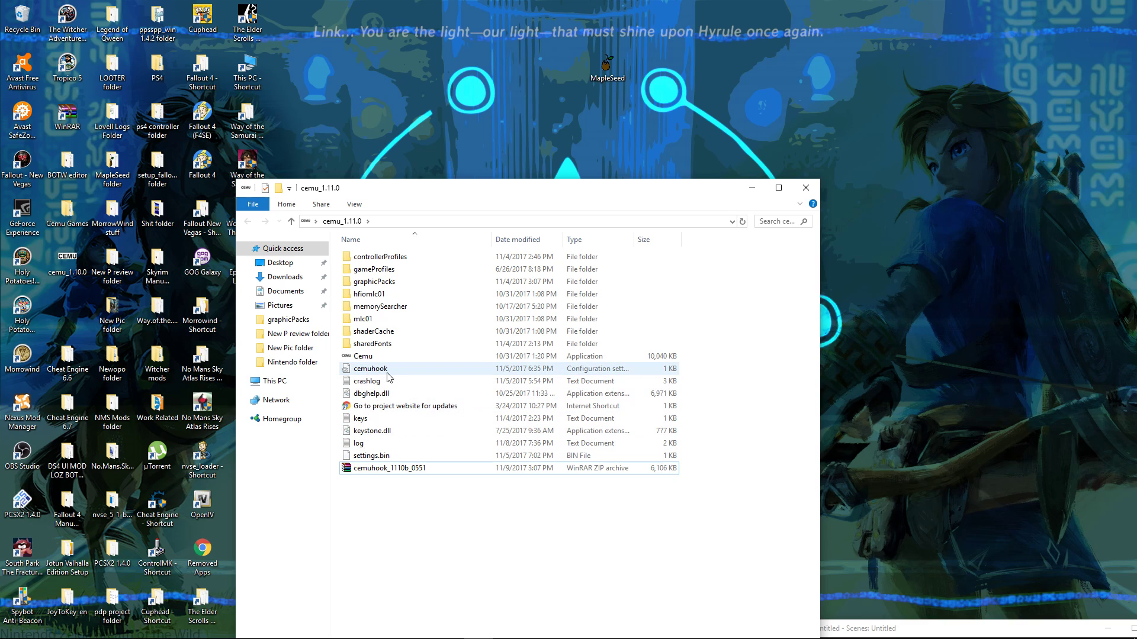
pyautogui.moveTo(388, 468); pyautogui.dragTo(404, 133)
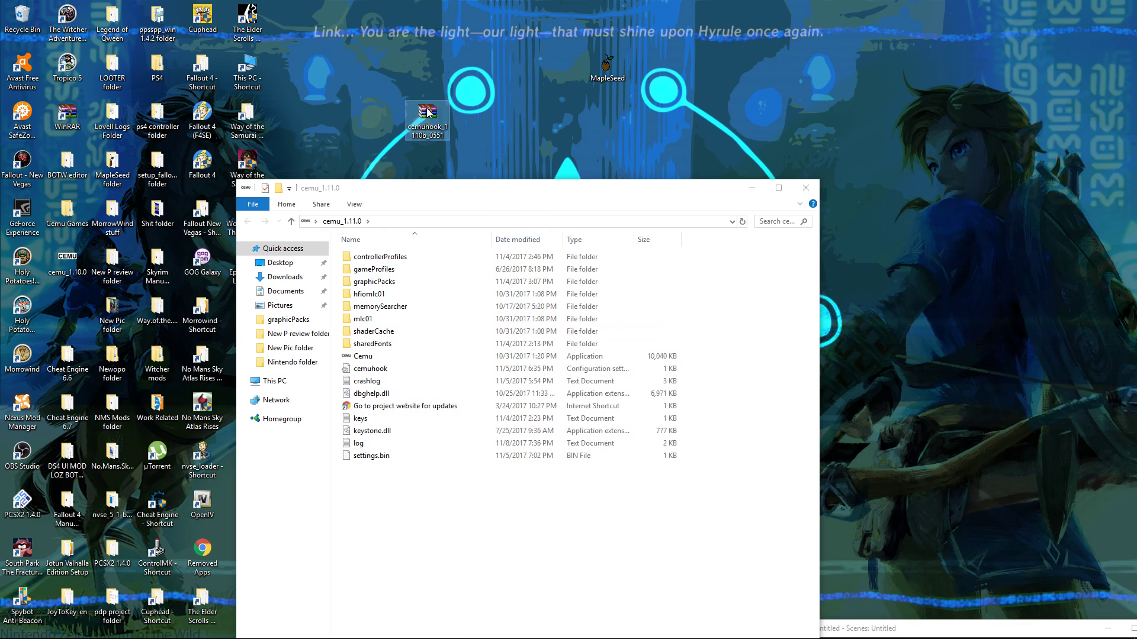
pyautogui.rightClick(424, 115)
pyautogui.click(365, 111)
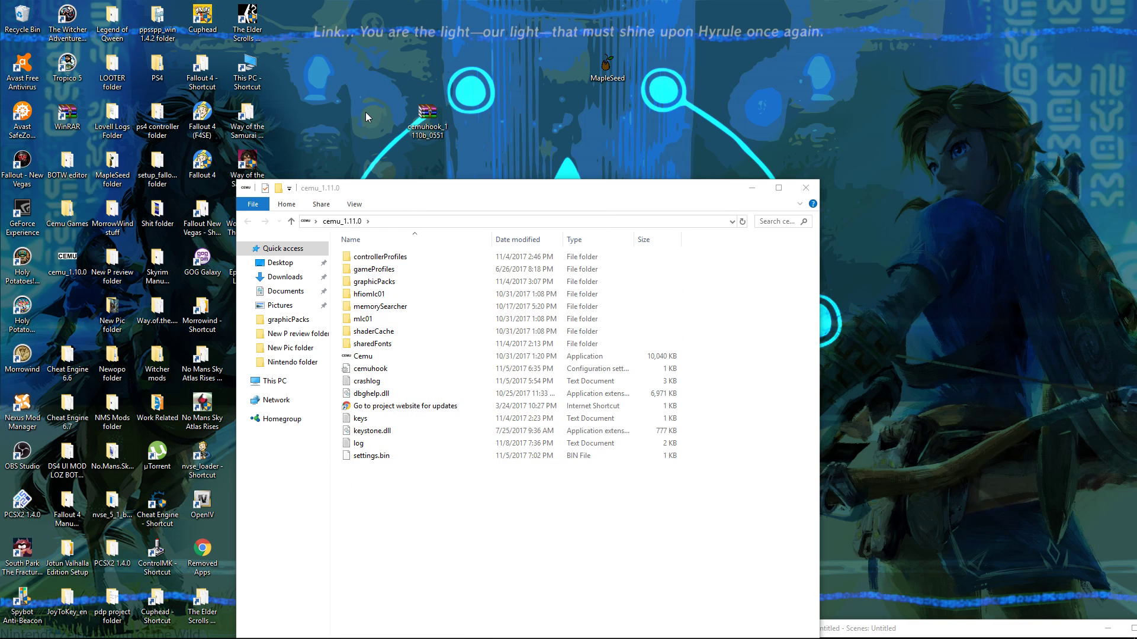
pyautogui.rightClick(424, 118)
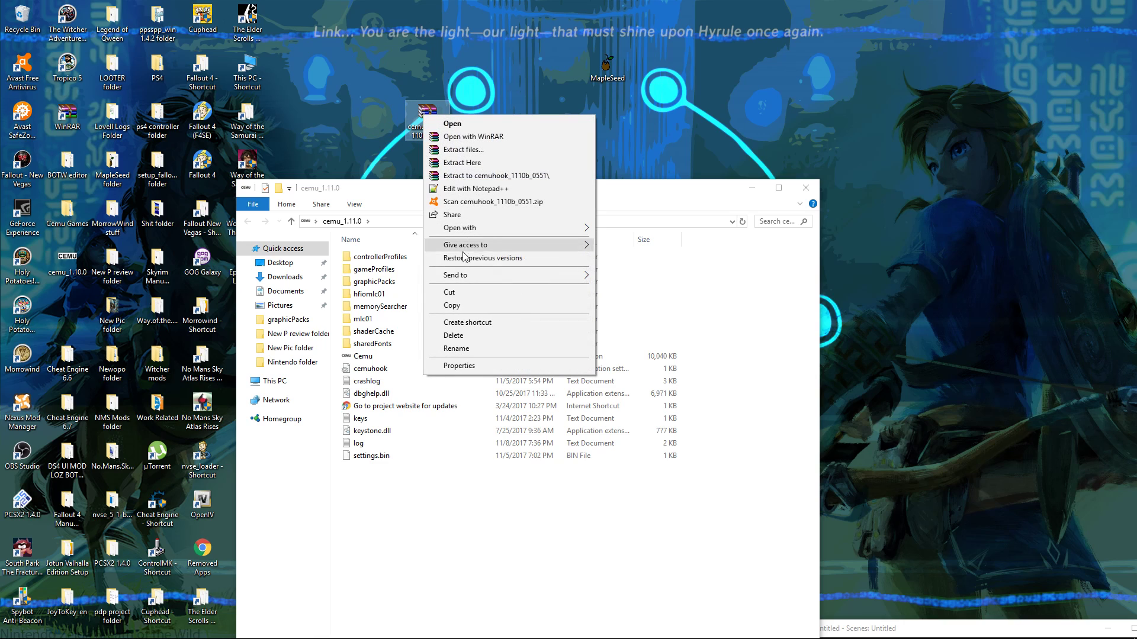
pyautogui.click(454, 335)
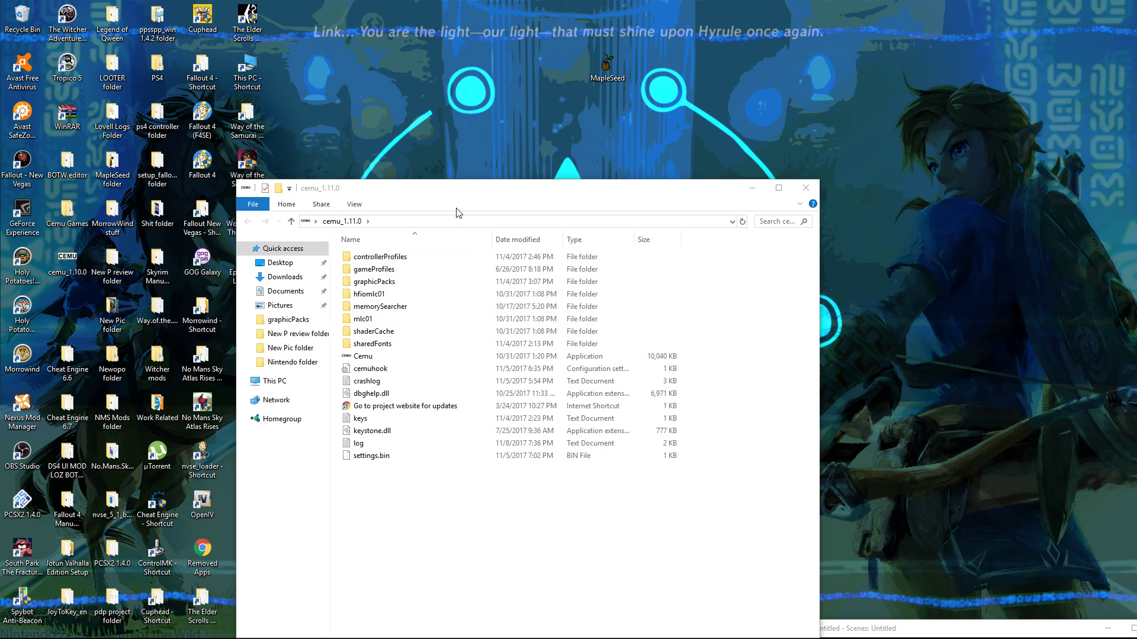
# View the cemuhook configuration file stored in the cemu_1.11.0 folder, and close it.
pyautogui.moveTo(458, 199); pyautogui.dragTo(521, 180)
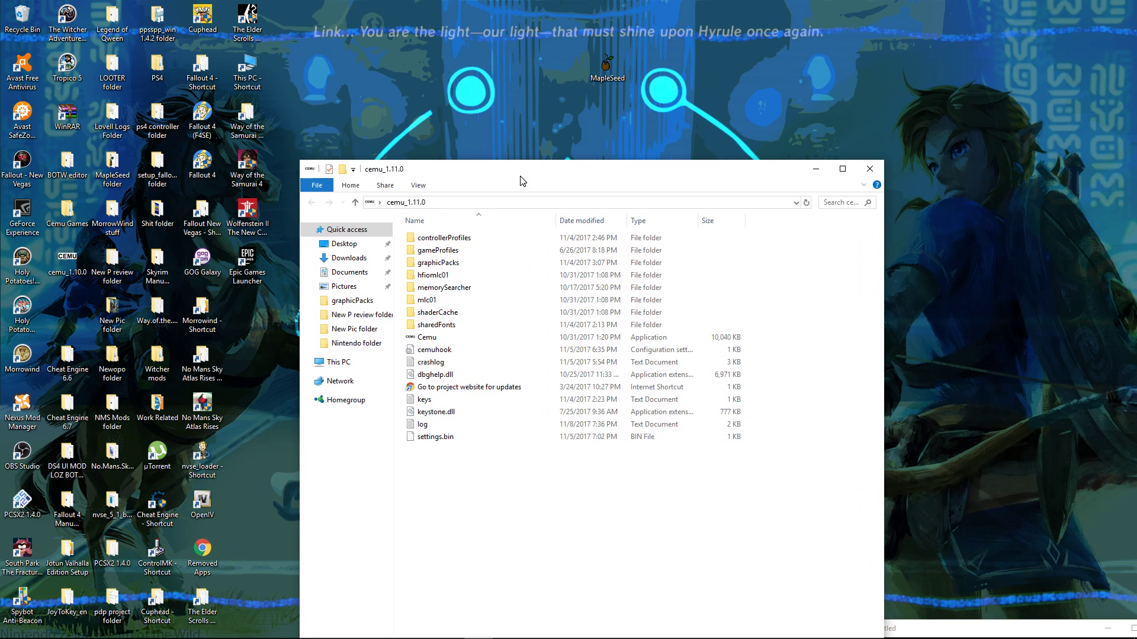
pyautogui.doubleClick(408, 350)
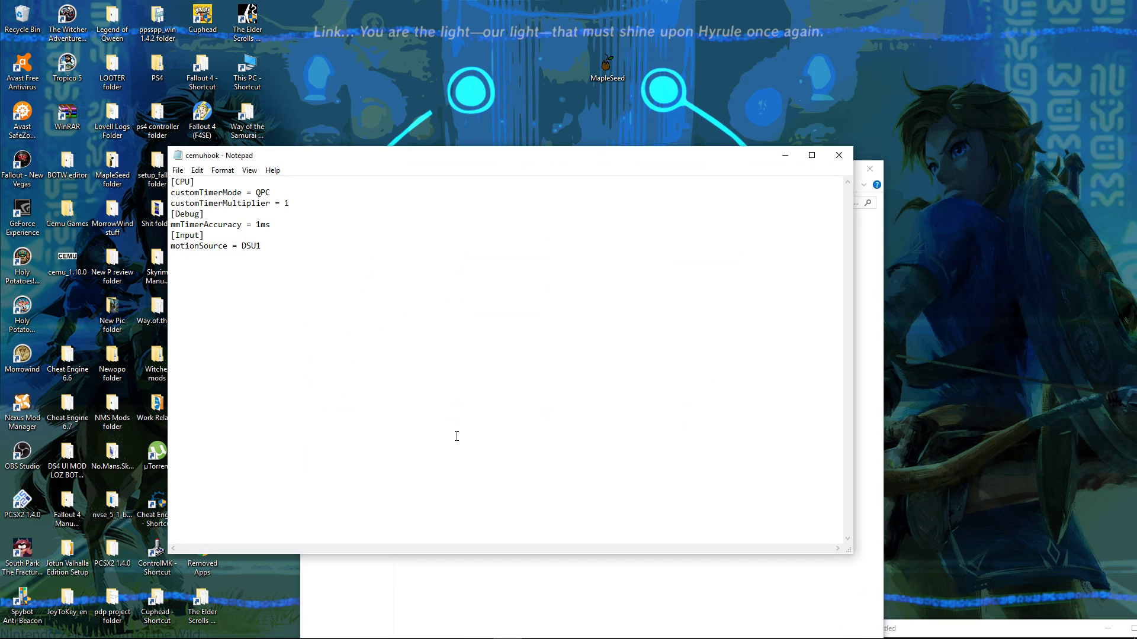
pyautogui.click(839, 156)
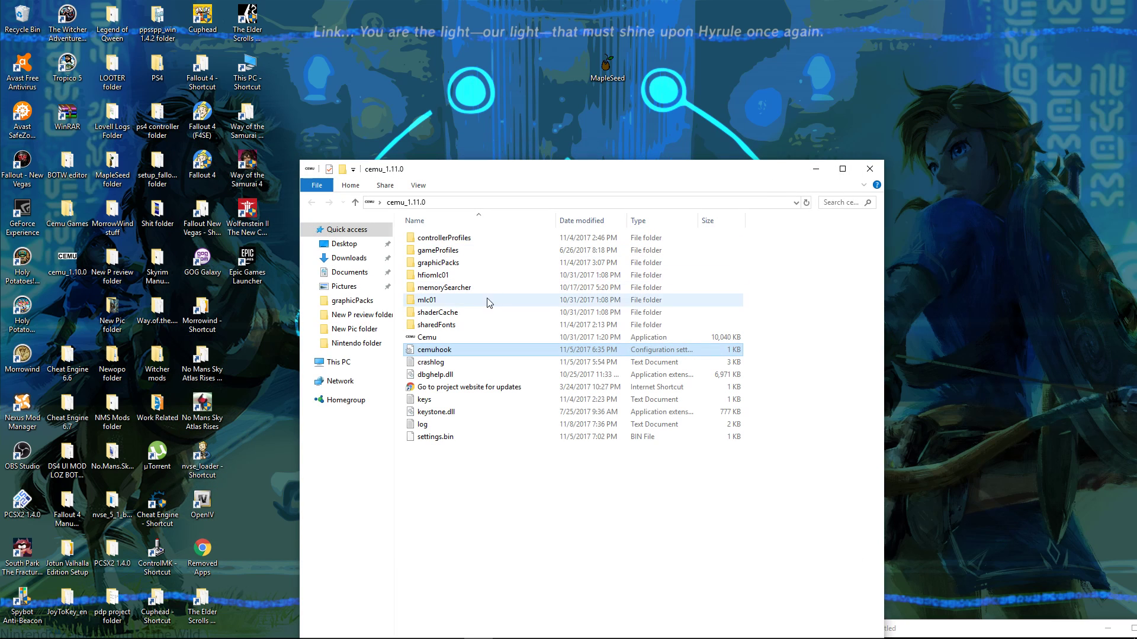
# Launch Cemu from the cemu_1.11.0 folder, and close the separate GamePad View window.
pyautogui.doubleClick(422, 337)
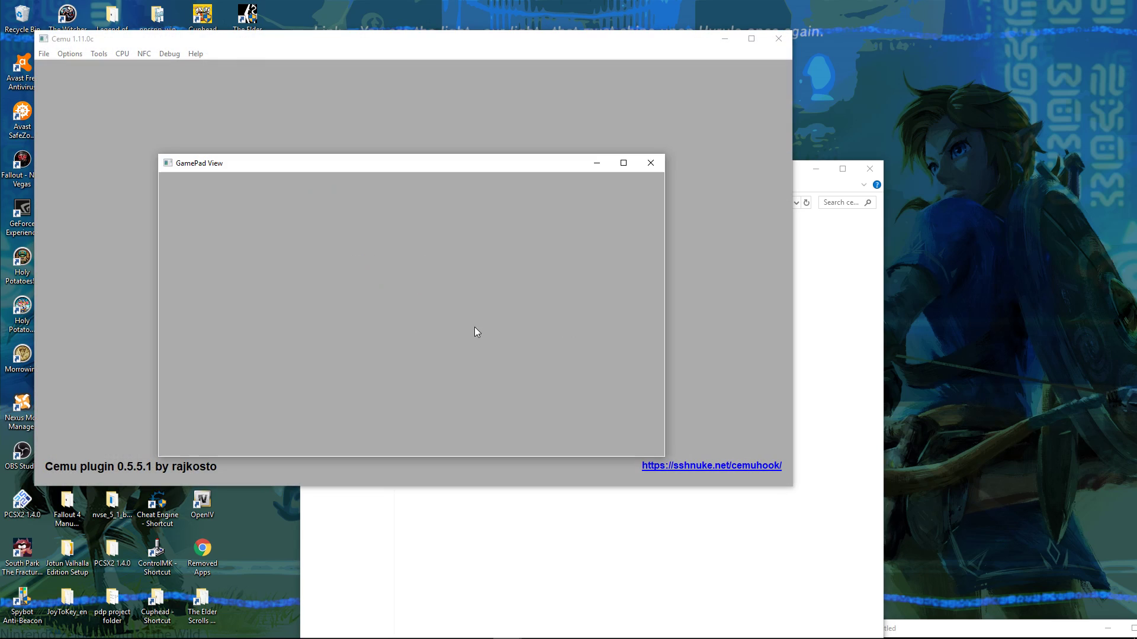
pyautogui.click(650, 163)
pyautogui.moveTo(437, 47); pyautogui.dragTo(542, 117)
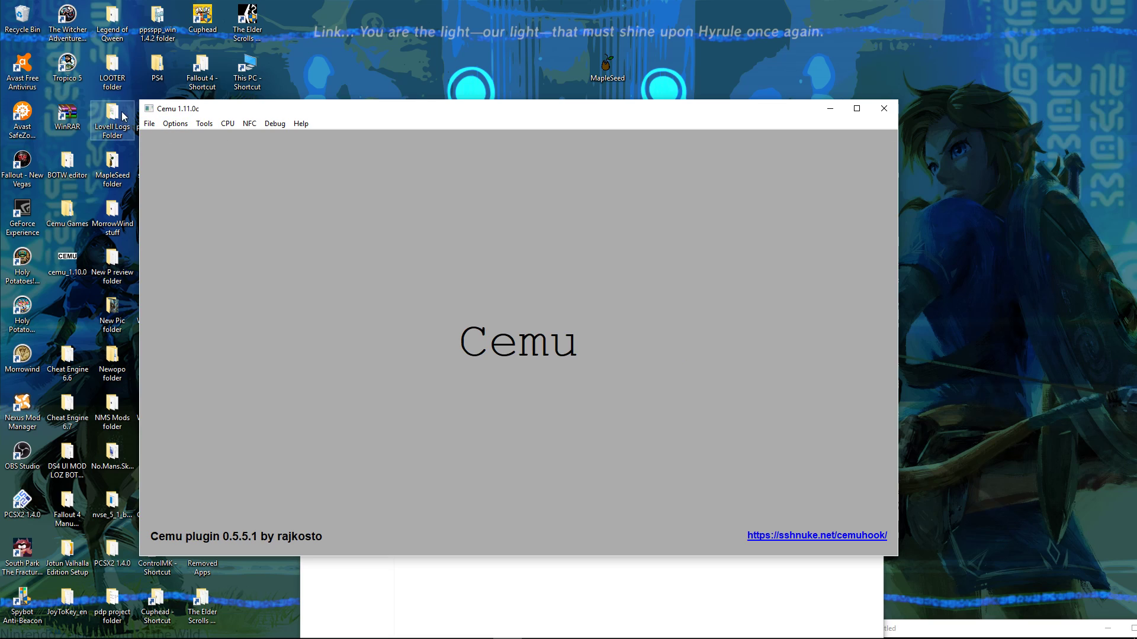
# Open Cemu's input settings for Controller 1.
pyautogui.click(150, 124)
pyautogui.moveTo(174, 125)
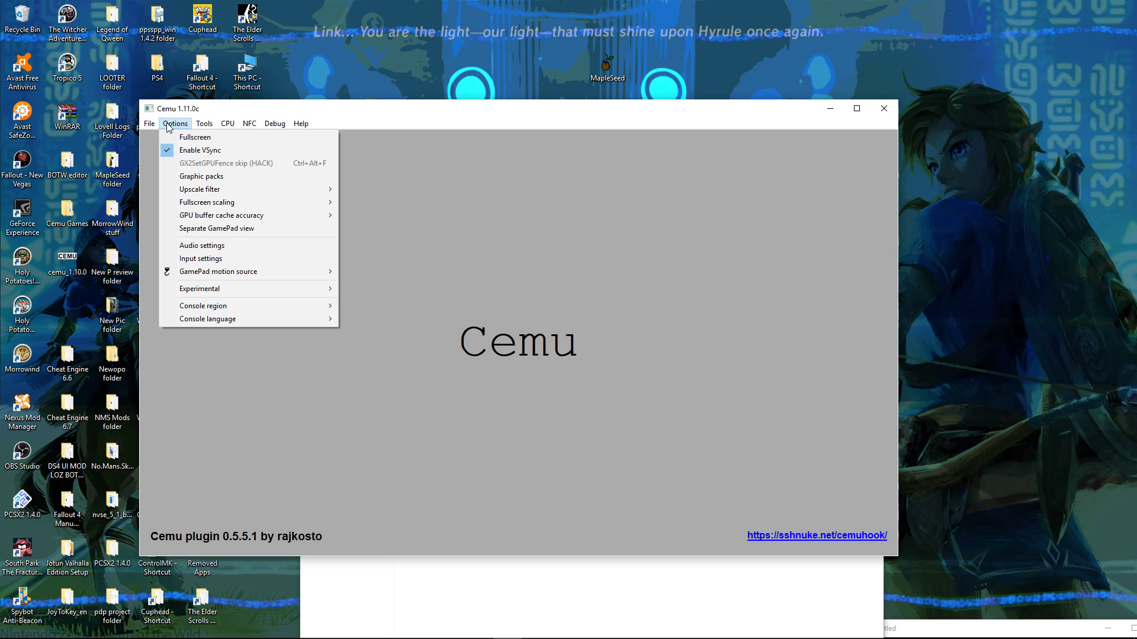
pyautogui.click(198, 260)
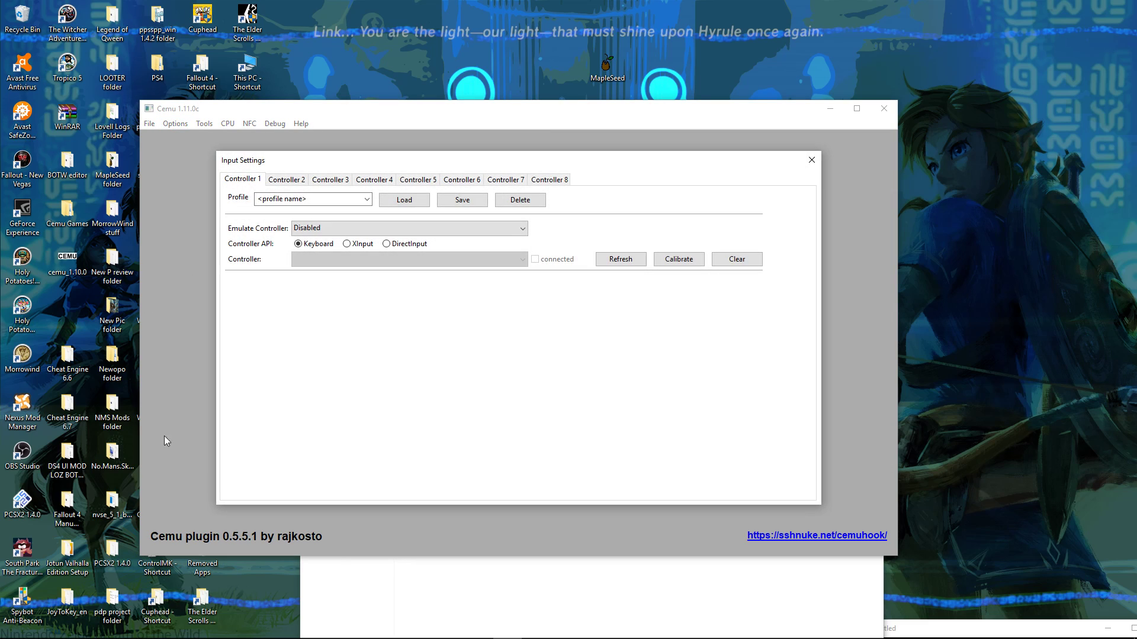
# Switch to DS4Windows to bring up the connected controller's window, and minimize it.
pyautogui.moveTo(367, 638)
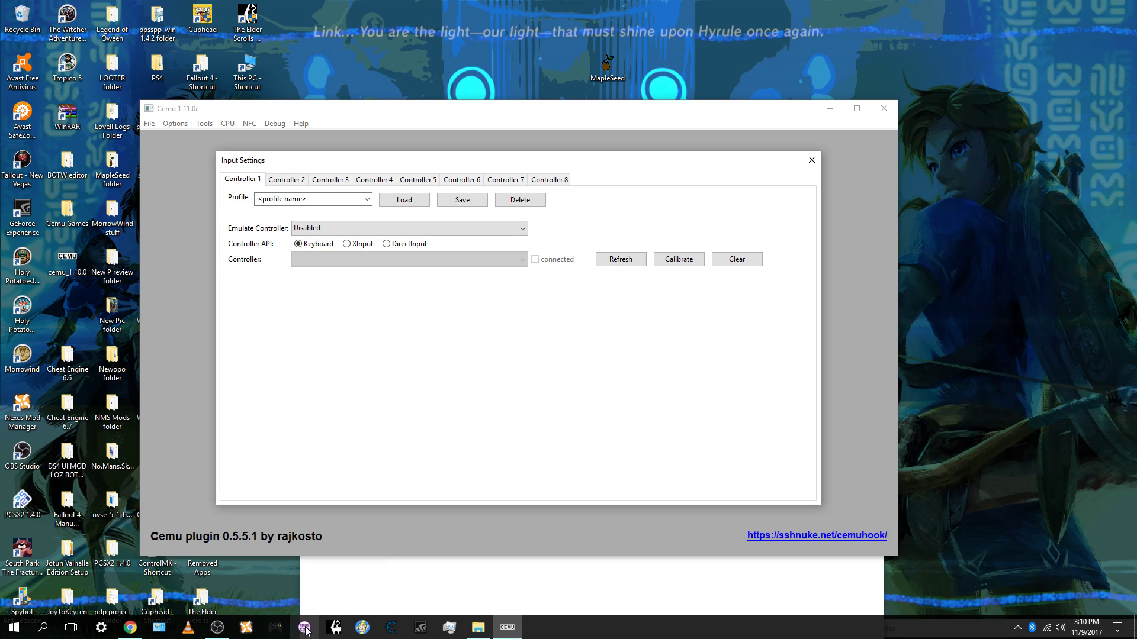
pyautogui.click(287, 627)
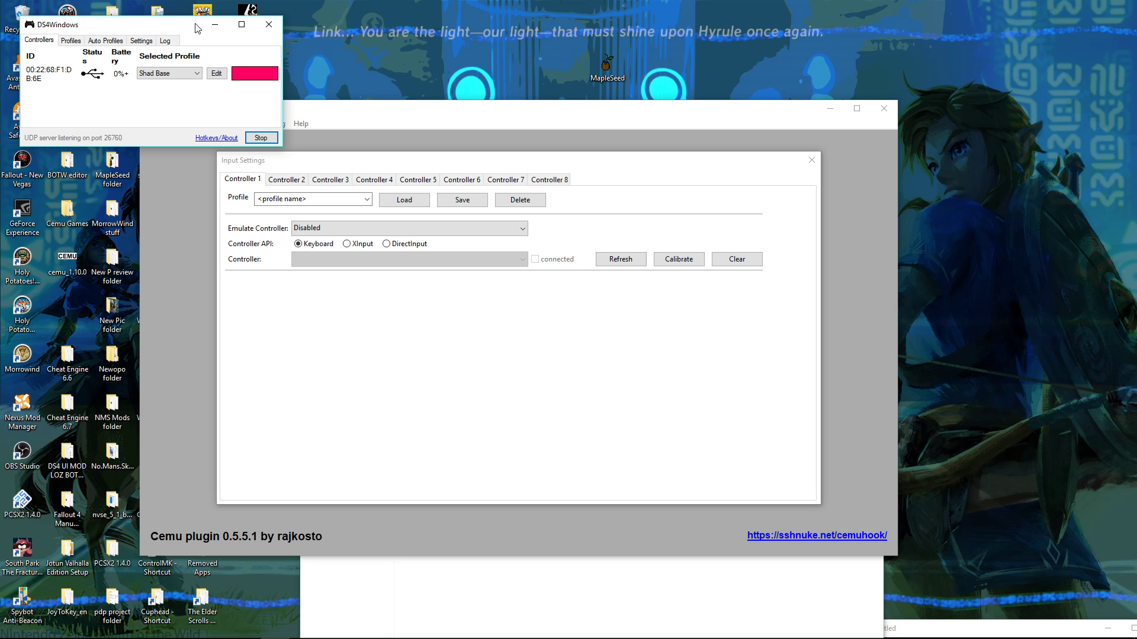
pyautogui.moveTo(199, 27); pyautogui.dragTo(235, 360)
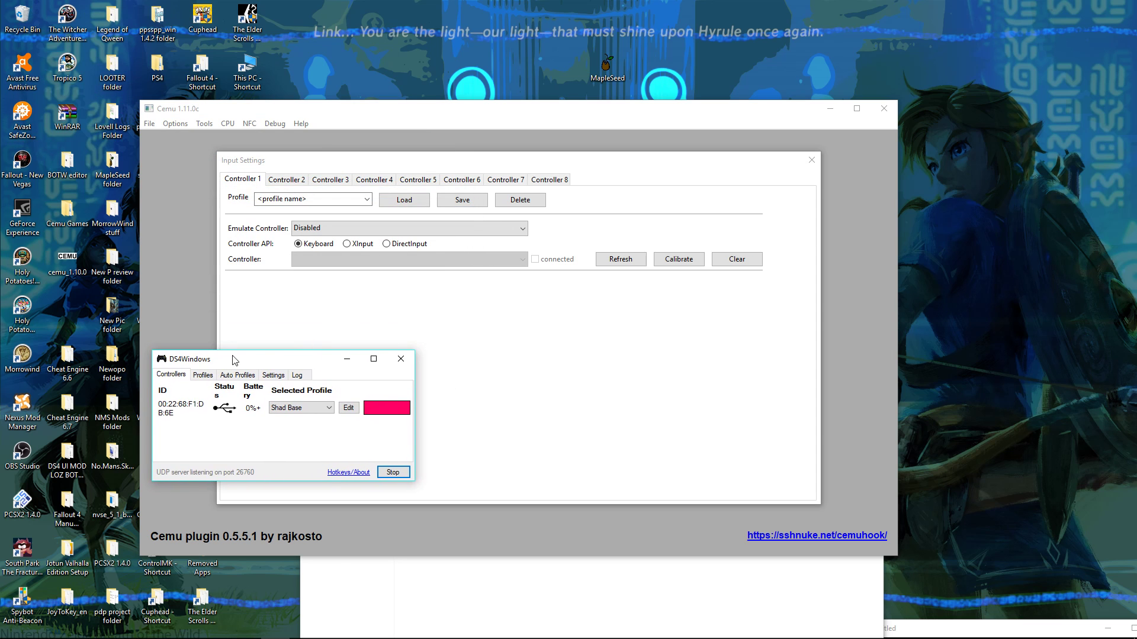
pyautogui.click(347, 359)
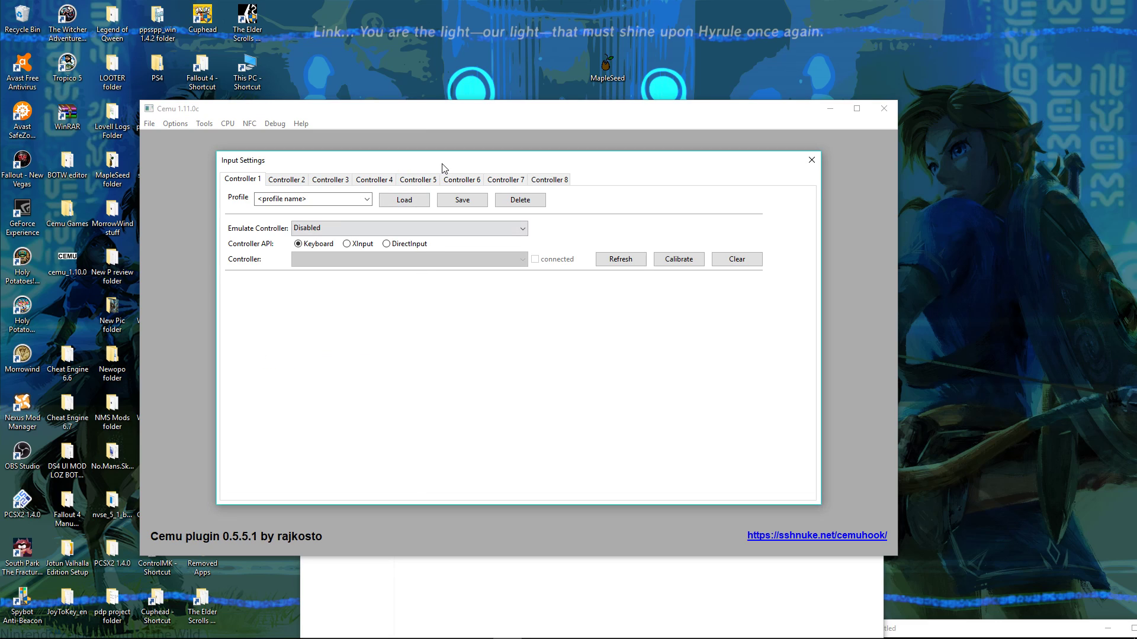
# Close the input settings, restart Cemu from the cemu_1.11.0 folder and reopen its input settings.
pyautogui.moveTo(442, 163); pyautogui.dragTo(378, 147)
pyautogui.click(746, 144)
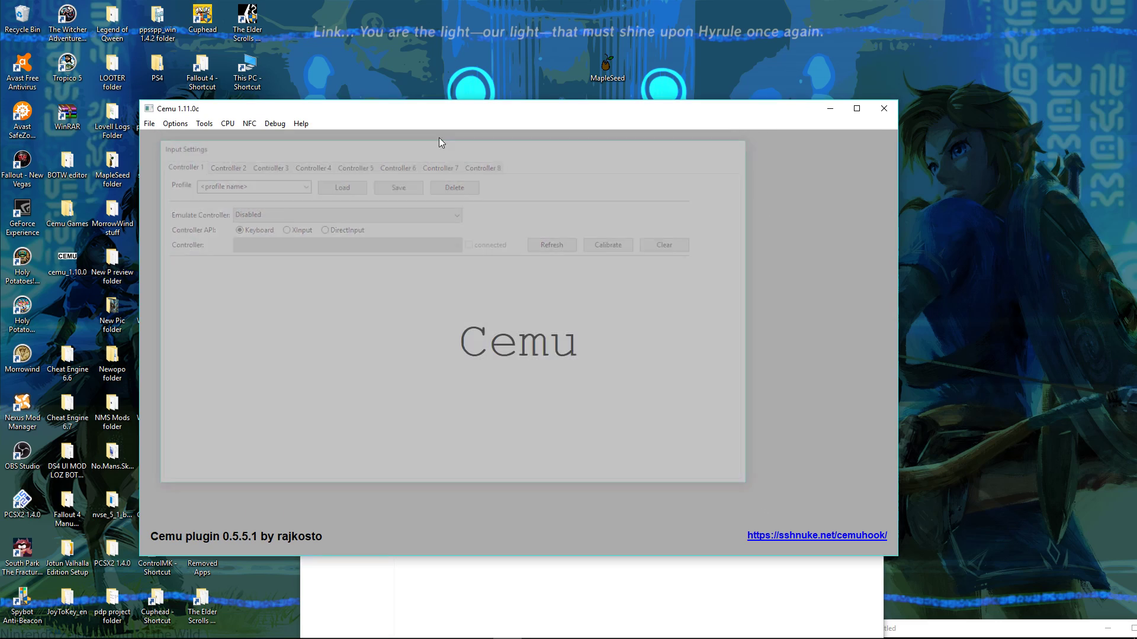
pyautogui.click(883, 108)
pyautogui.doubleClick(411, 340)
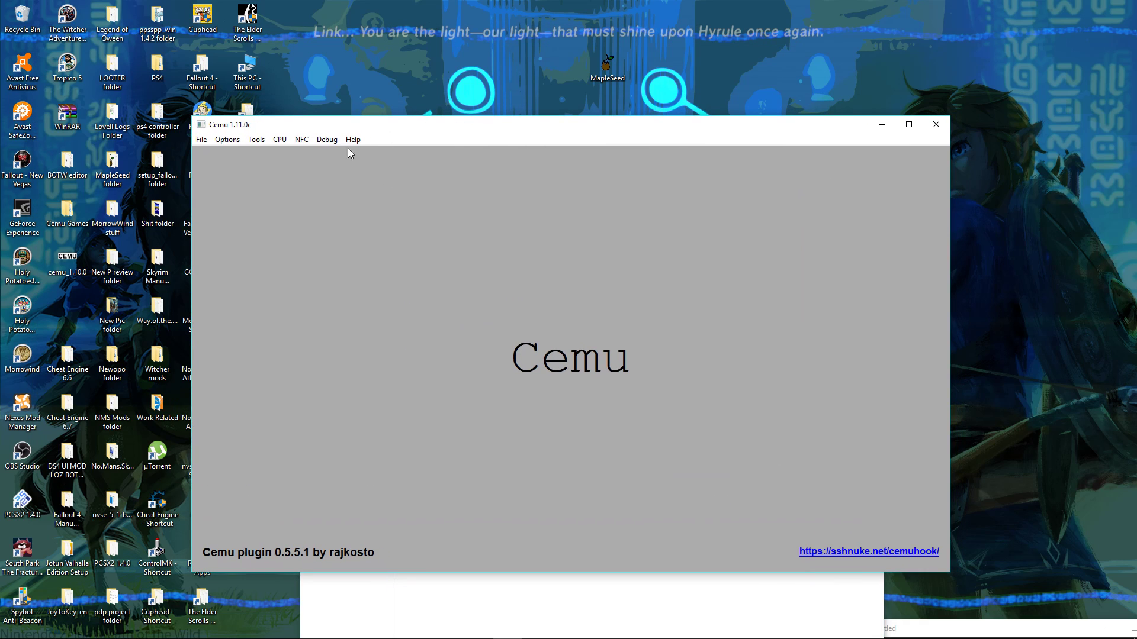
pyautogui.click(202, 140)
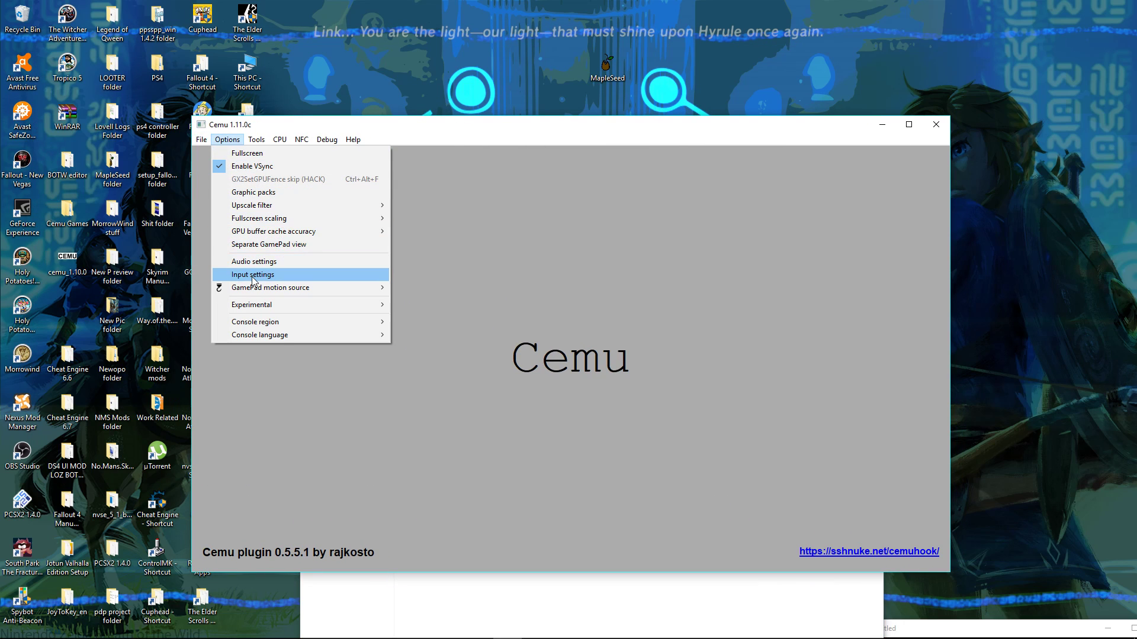
pyautogui.click(253, 275)
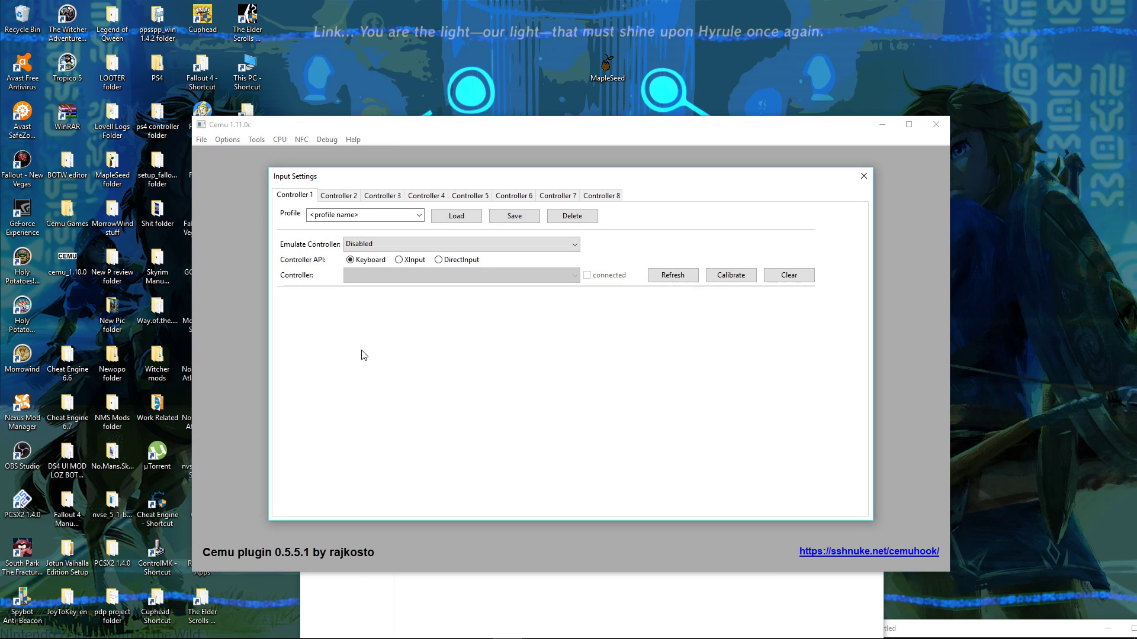
# Set Controller 1 to emulate a Wii U GamePad, keeping Keyboard as the controller API.
pyautogui.moveTo(483, 176); pyautogui.dragTo(378, 214)
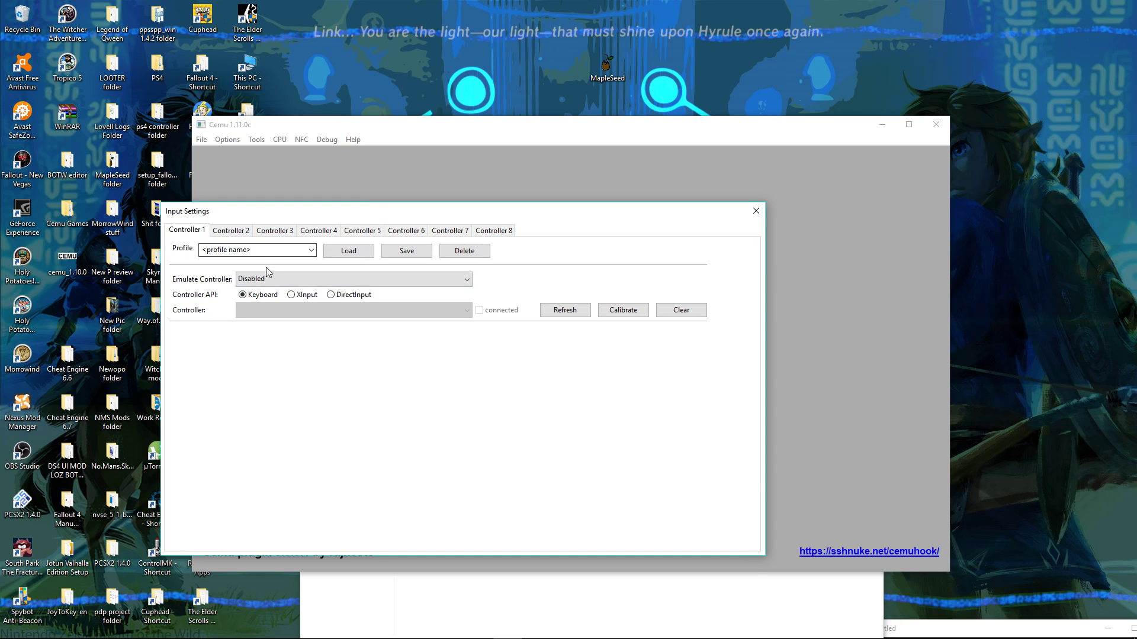
pyautogui.click(293, 297)
pyautogui.click(242, 295)
pyautogui.moveTo(274, 212); pyautogui.dragTo(327, 243)
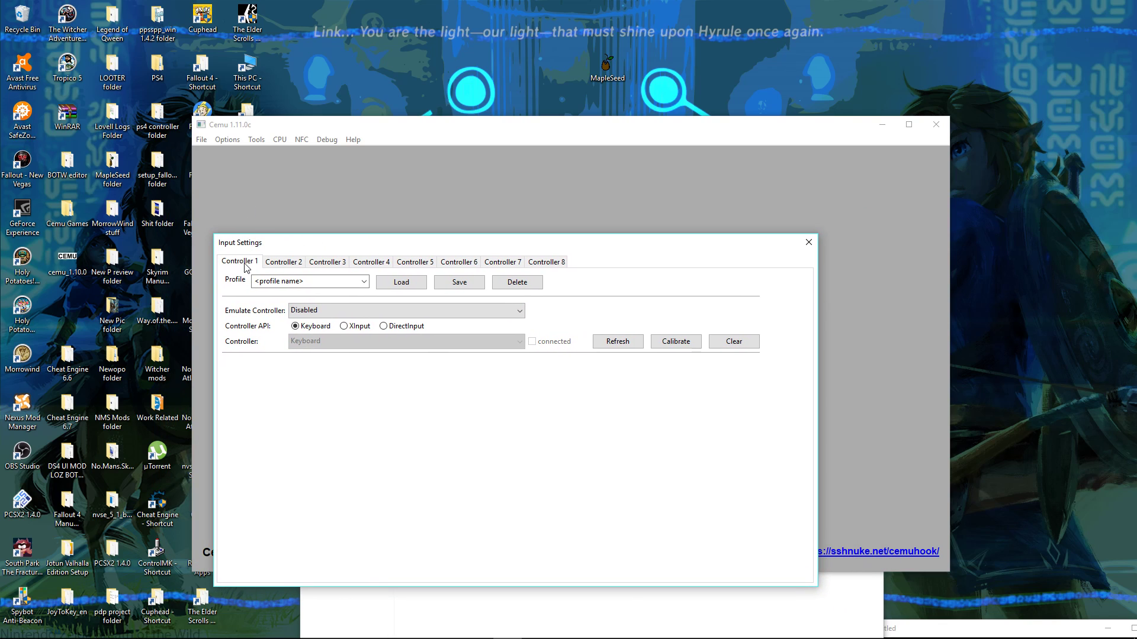
pyautogui.click(323, 284)
pyautogui.click(520, 314)
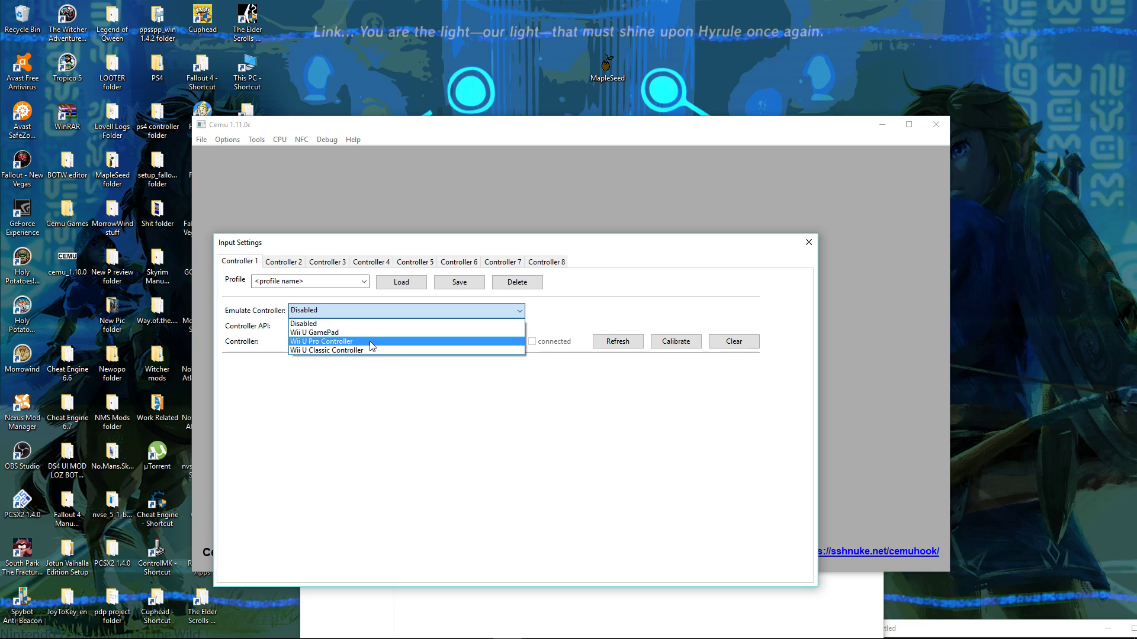
pyautogui.click(306, 334)
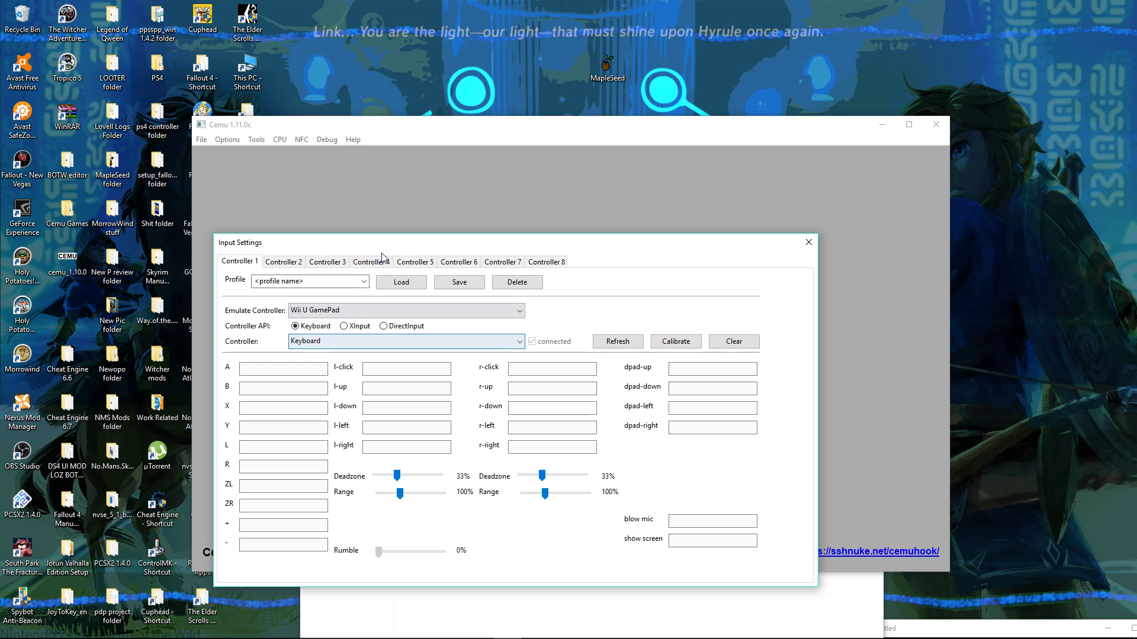
# Assign Controller (XBOX 360 For Windows) through DirectInput to Controller 1, and map the GamePad's buttons, sticks and d-pad directions to it.
pyautogui.moveTo(383, 249); pyautogui.dragTo(327, 243)
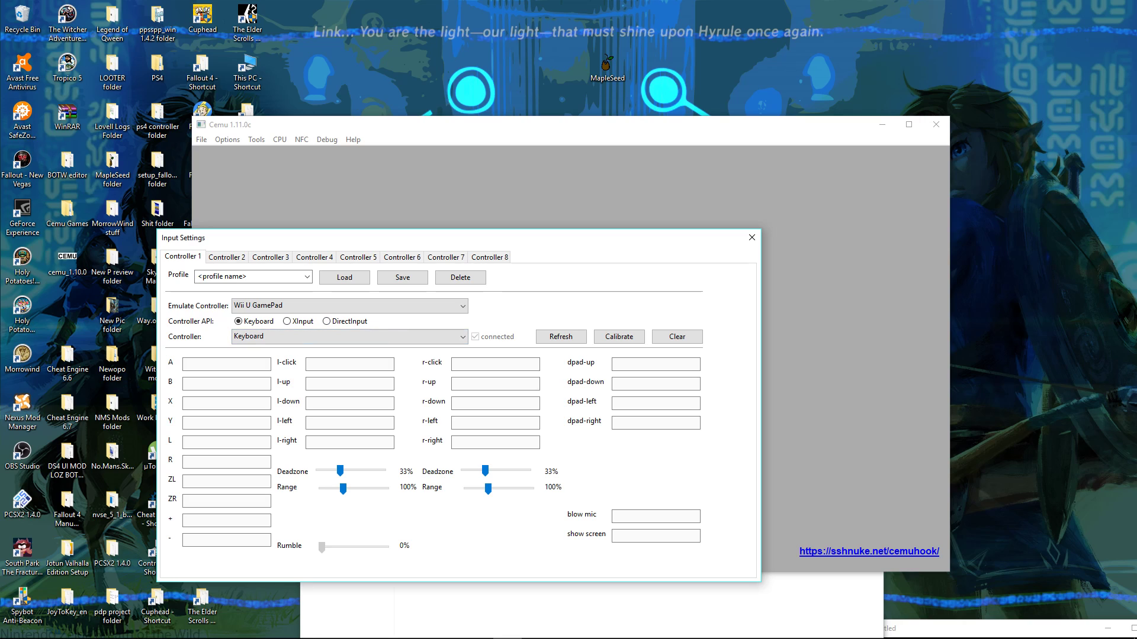
pyautogui.moveTo(312, 638)
pyautogui.moveTo(309, 244); pyautogui.dragTo(384, 252)
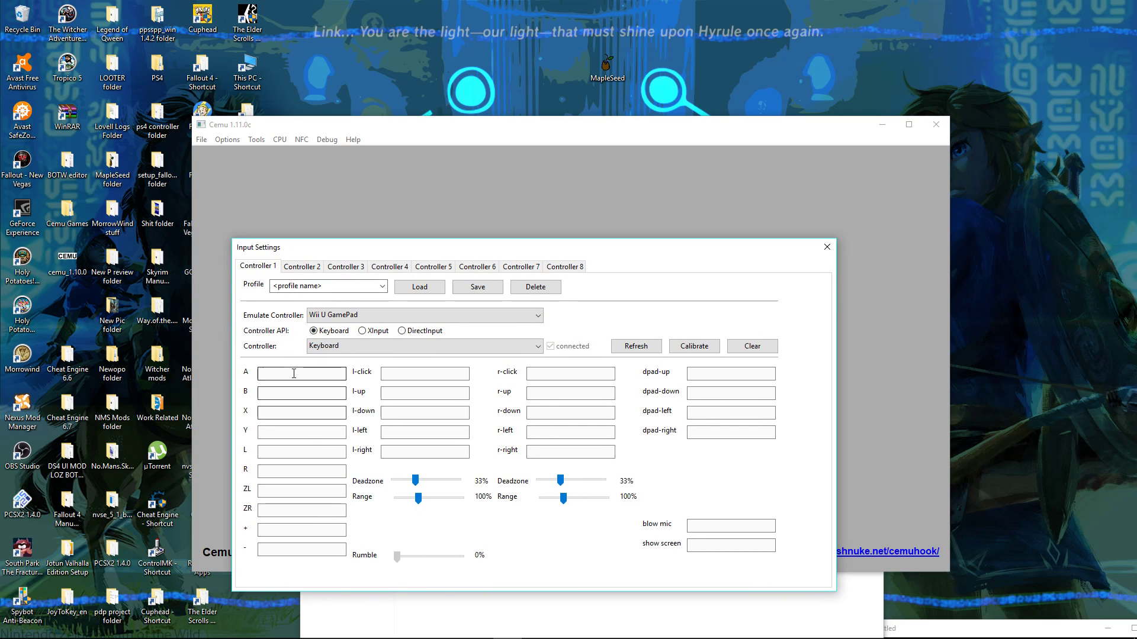
pyautogui.click(402, 331)
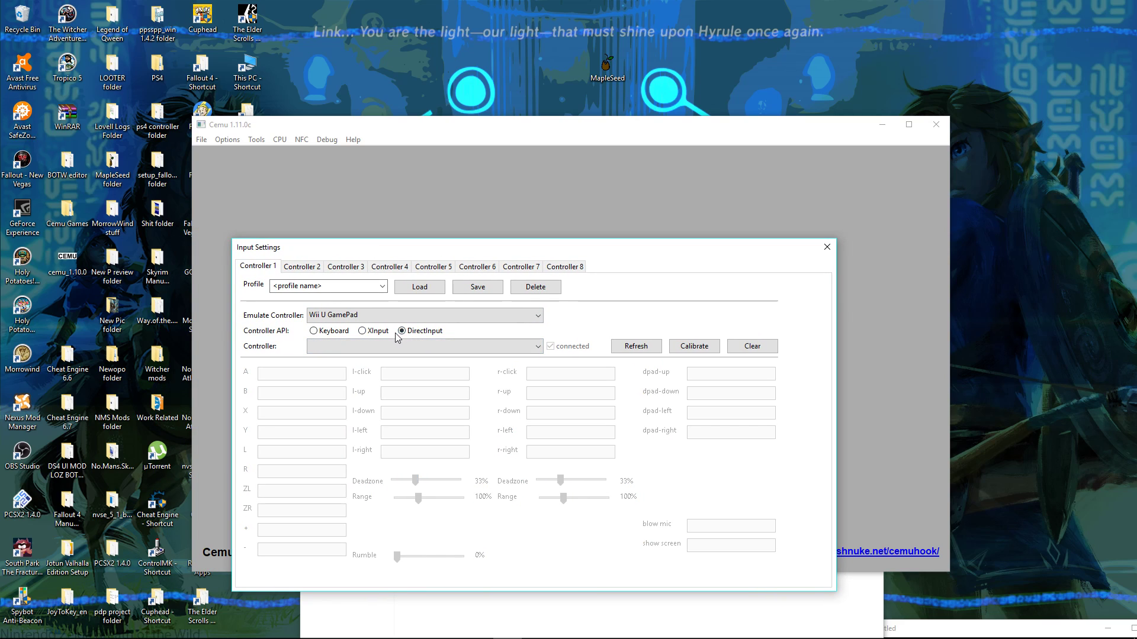
pyautogui.click(329, 348)
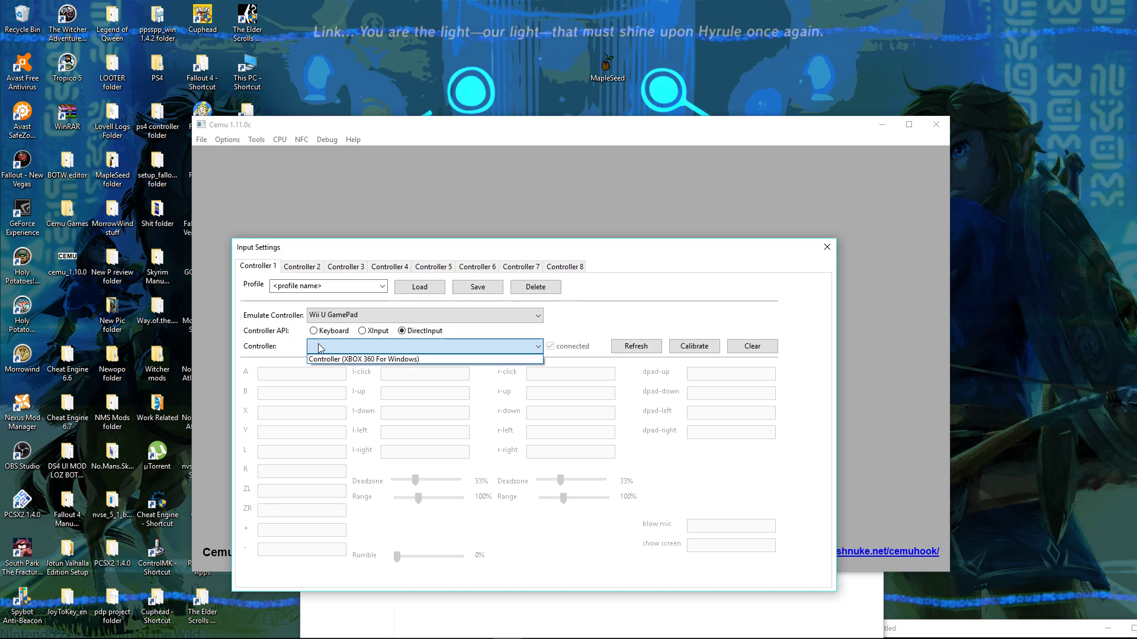
pyautogui.click(364, 360)
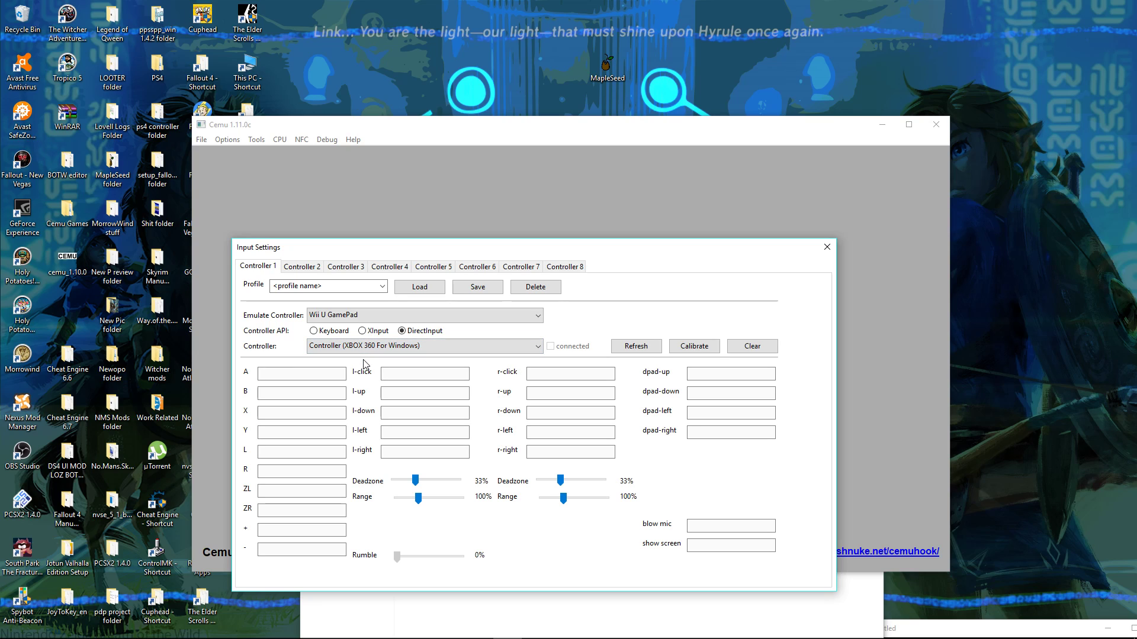
pyautogui.click(300, 374)
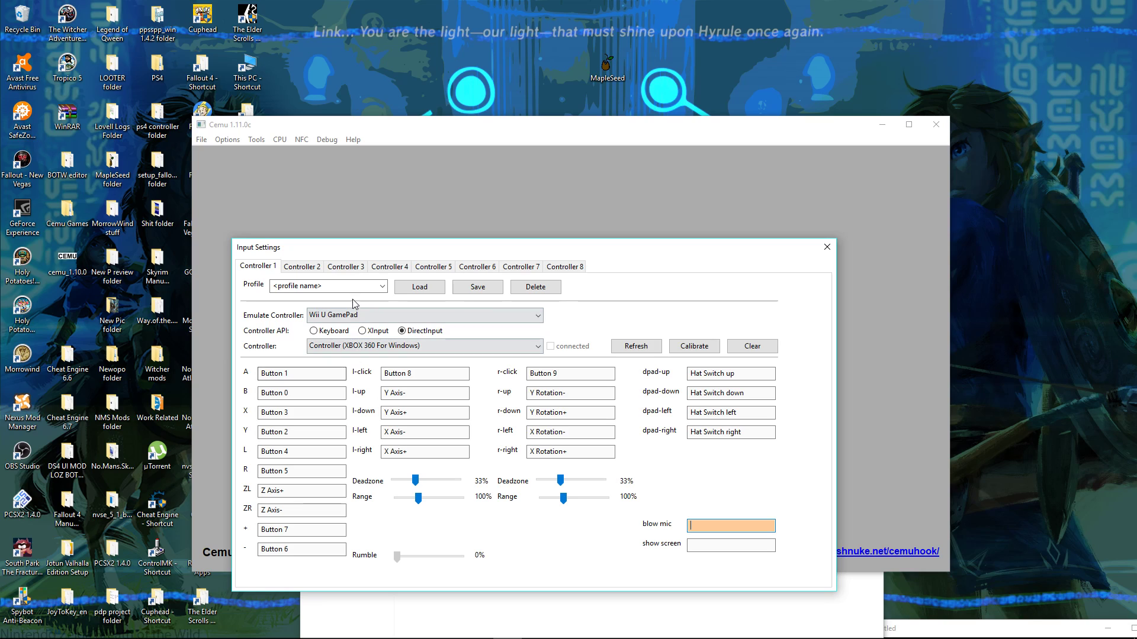
# Save the controller mapping as a profile named fgrdytd, and try the profile loading command.
pyautogui.click(307, 288)
pyautogui.write('fgrdytd')
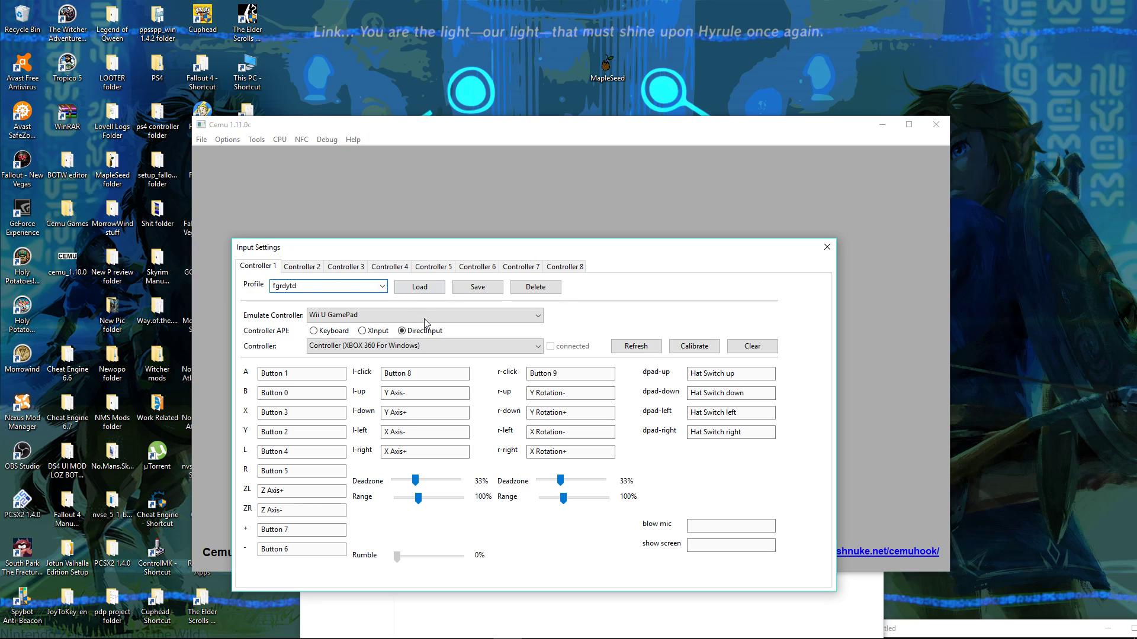
pyautogui.click(472, 294)
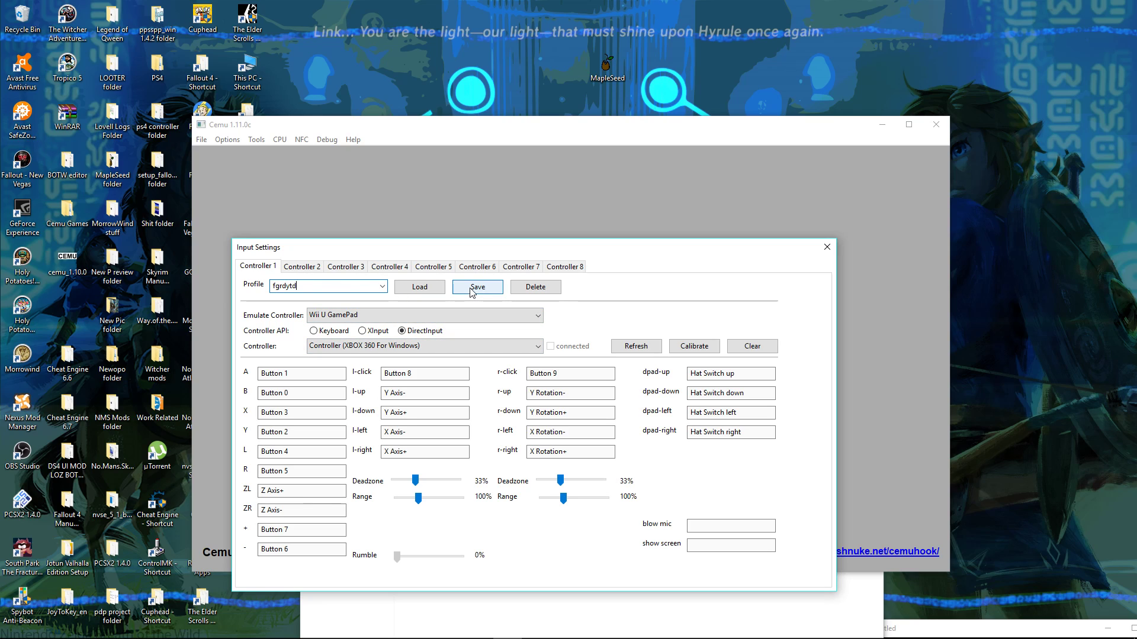
pyautogui.click(472, 292)
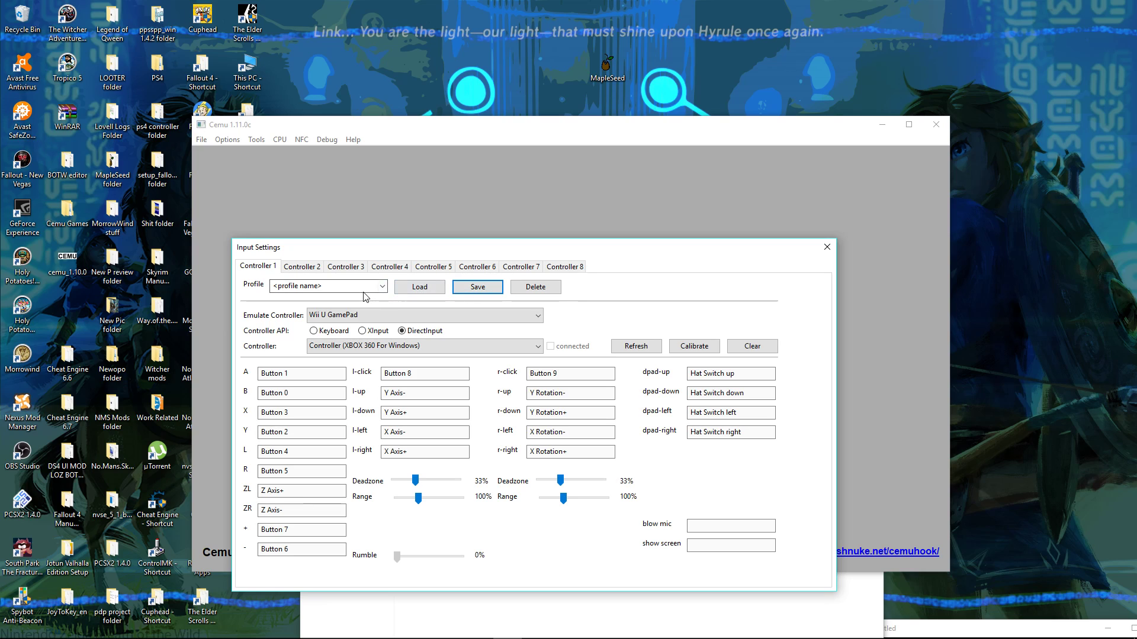
pyautogui.click(424, 291)
pyautogui.click(608, 421)
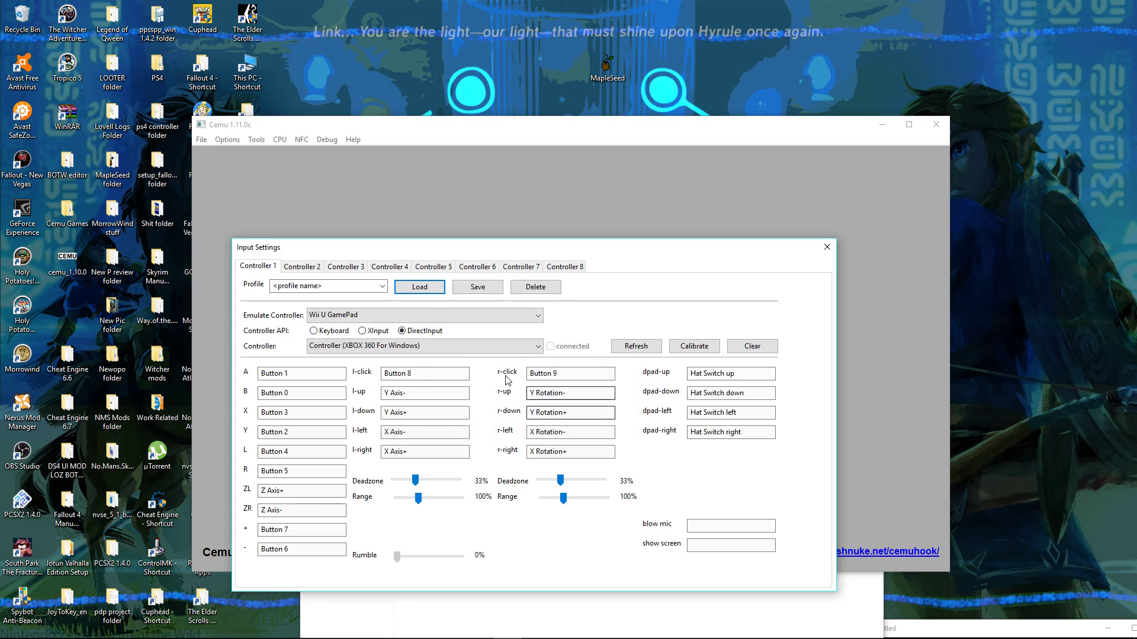
# Load the saved profile fgrdytd for Controller 1.
pyautogui.click(382, 288)
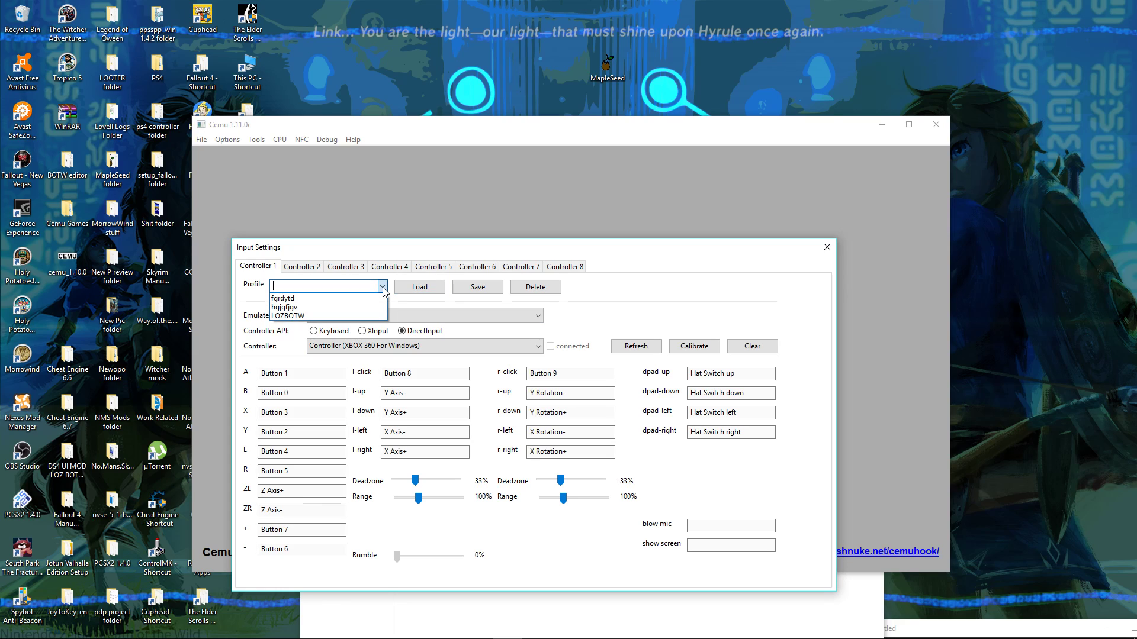
pyautogui.click(320, 299)
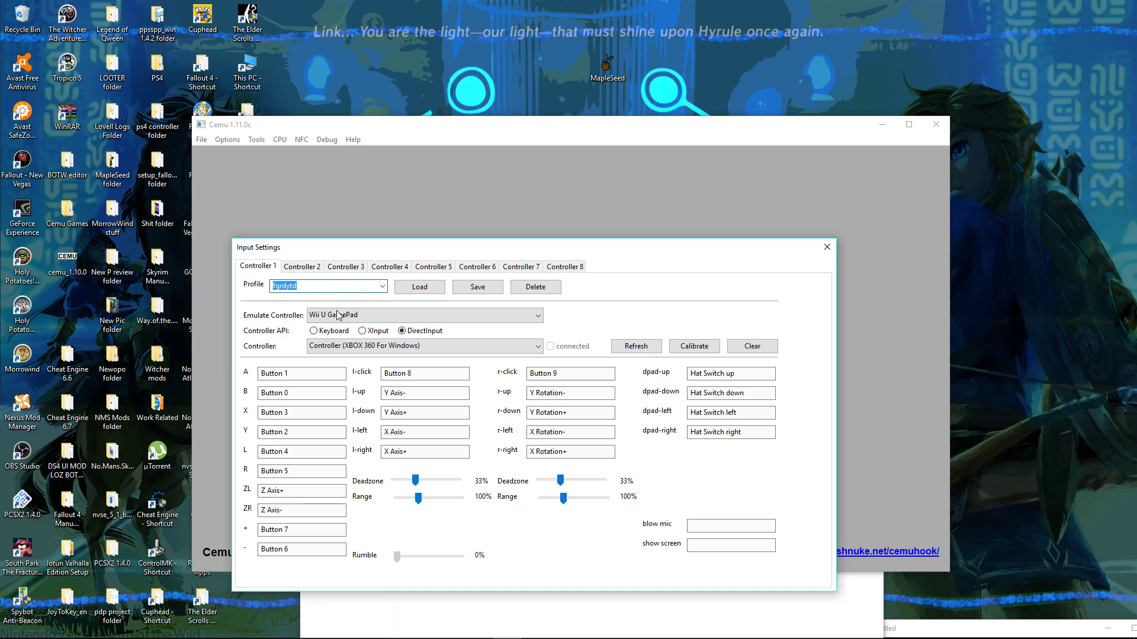
pyautogui.click(417, 287)
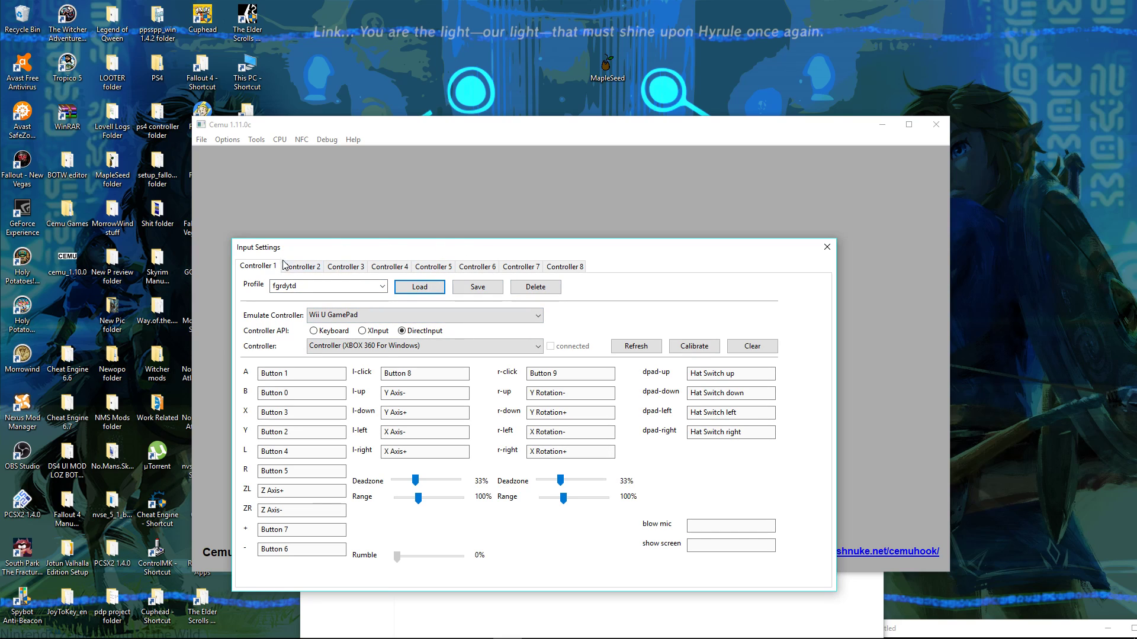
# Apply the saved fgrdytd profile to Controller 2 as well.
pyautogui.click(299, 266)
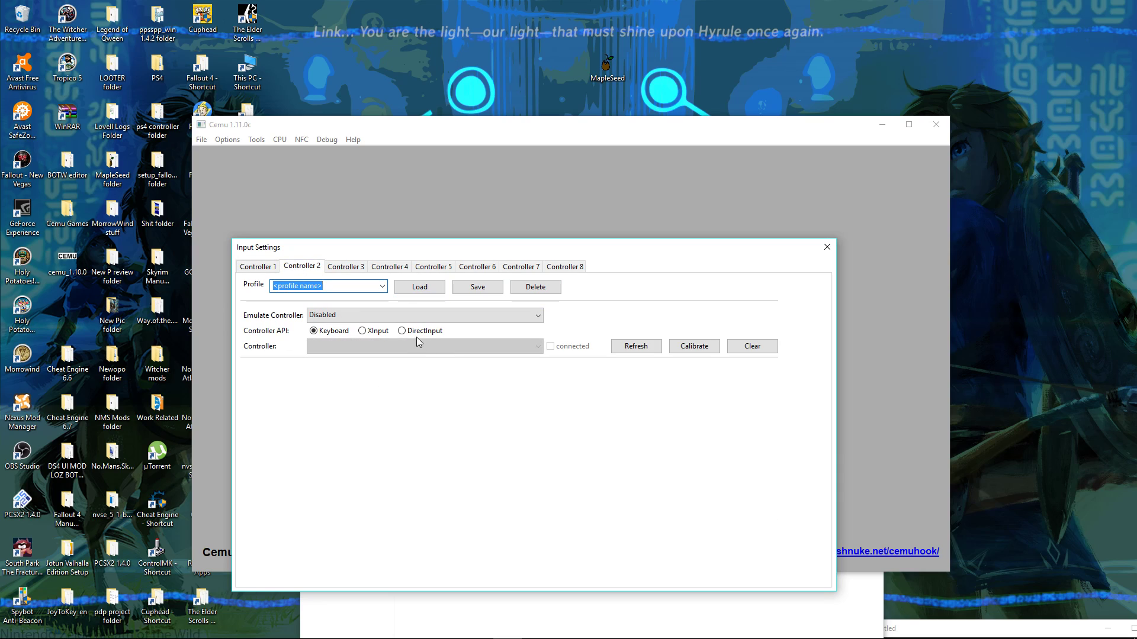
pyautogui.click(381, 287)
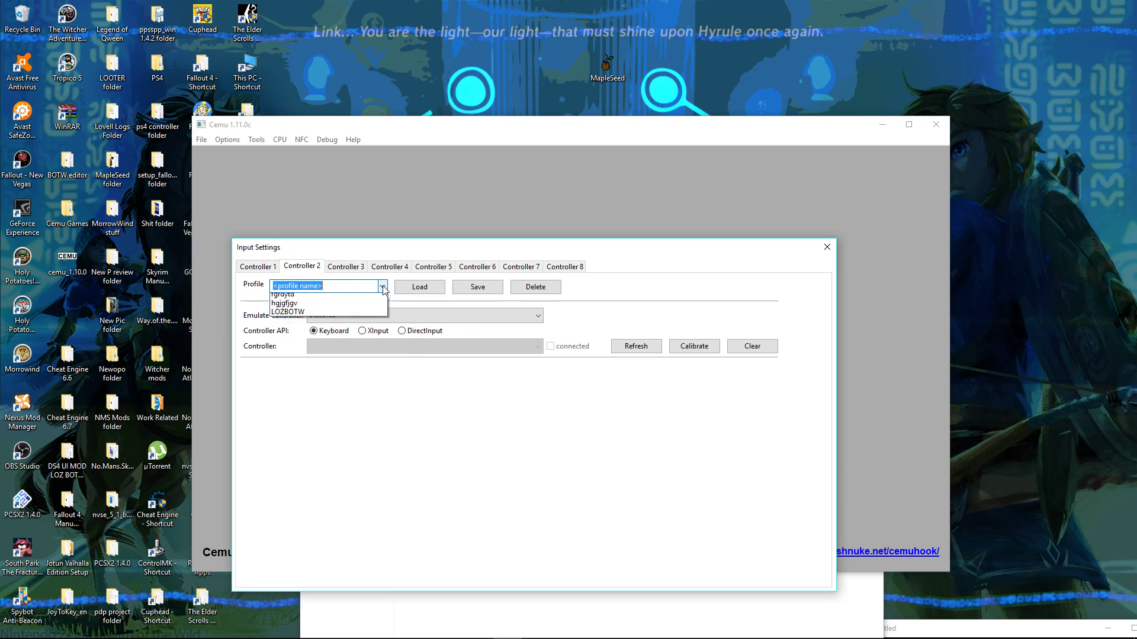
pyautogui.click(347, 295)
pyautogui.click(424, 293)
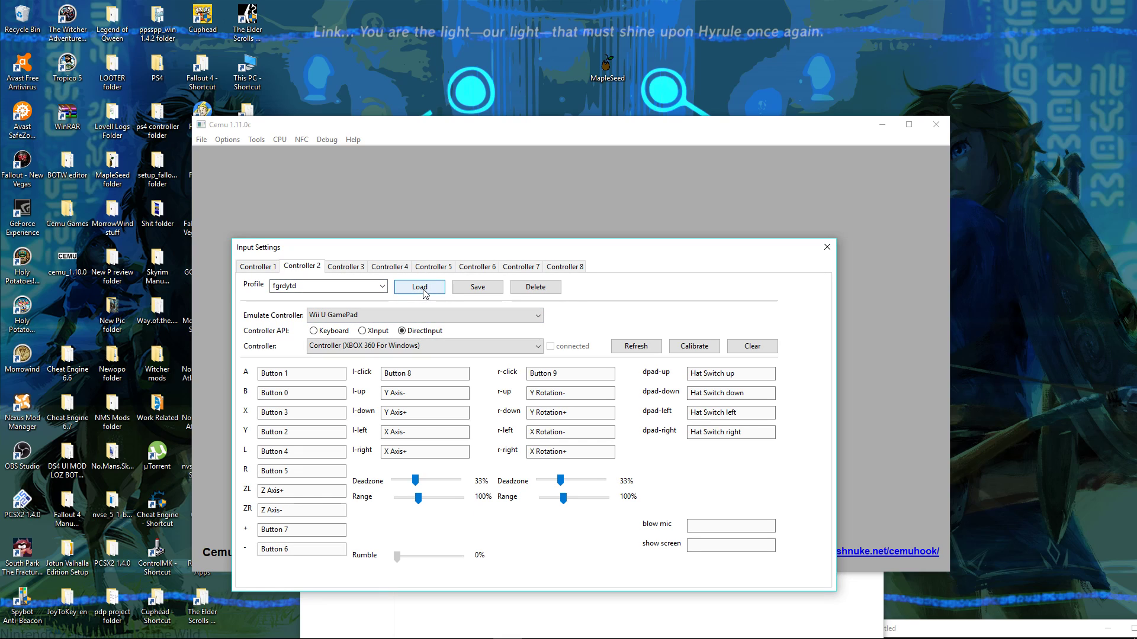
# Close the input settings and Cemu, and move the cemu_1.11.0 folder window aside to uncover the desktop.
pyautogui.moveTo(640, 251); pyautogui.dragTo(581, 197)
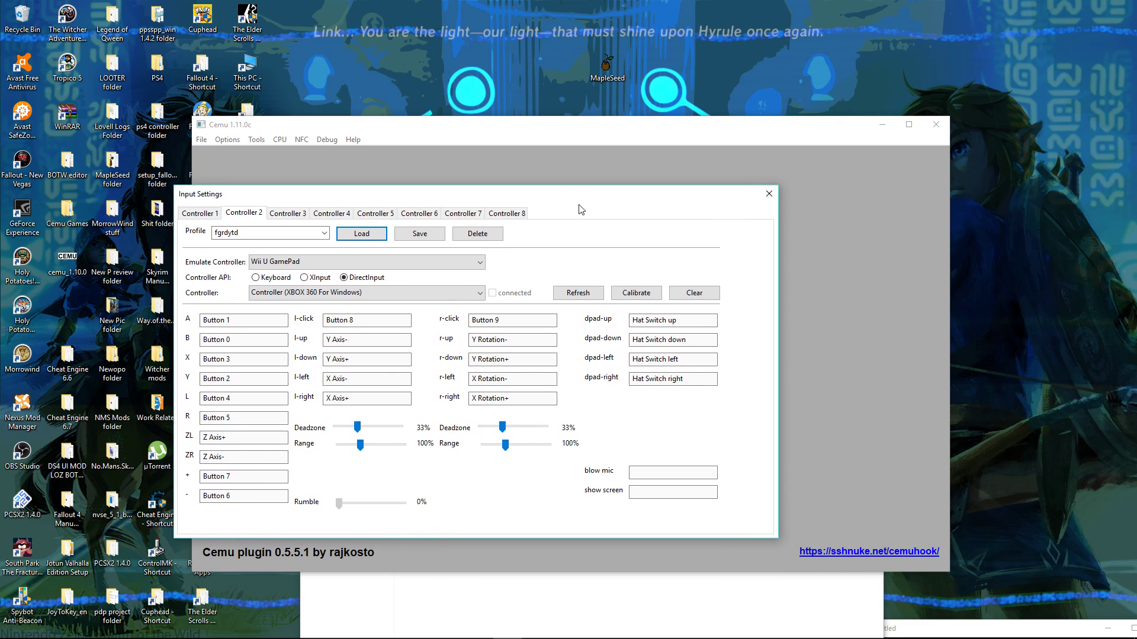
pyautogui.click(768, 195)
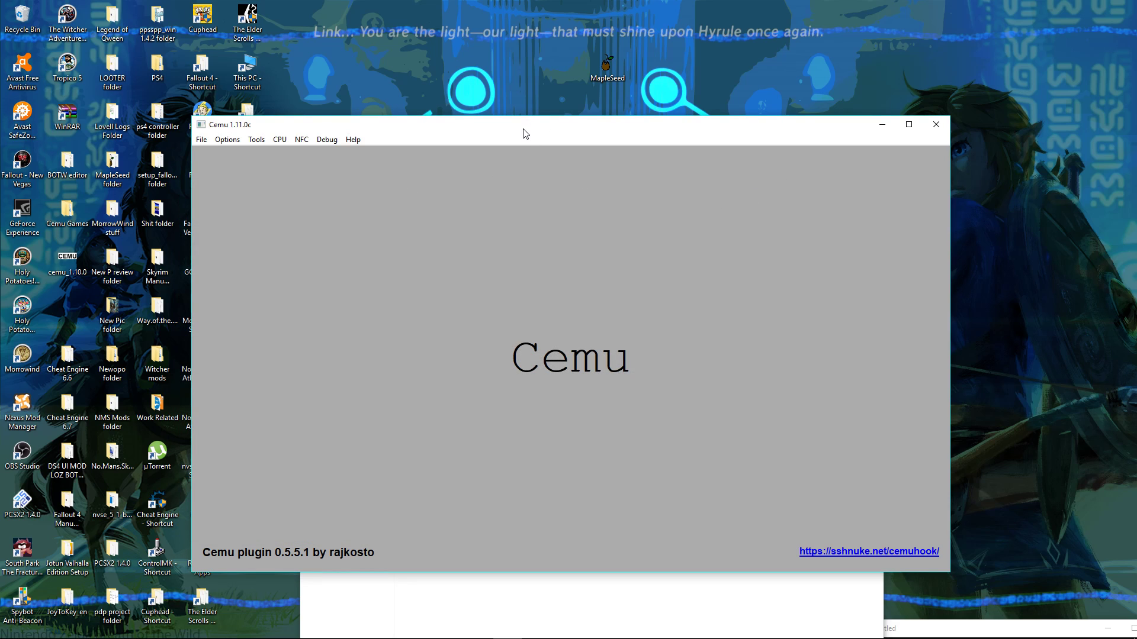
pyautogui.moveTo(525, 132); pyautogui.dragTo(475, 125)
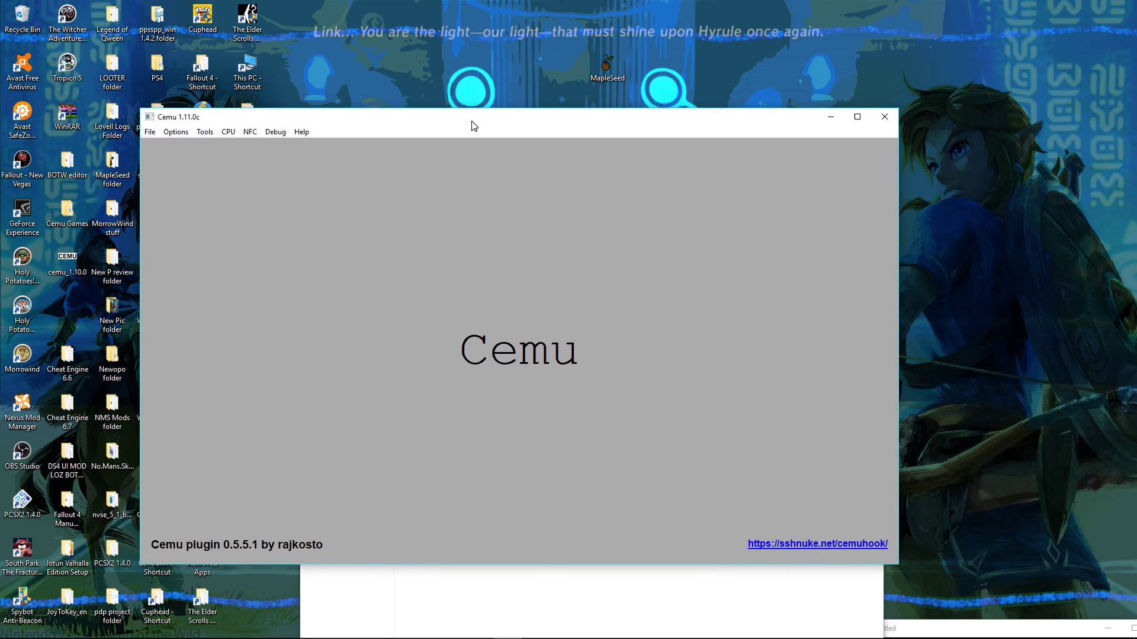
pyautogui.click(884, 118)
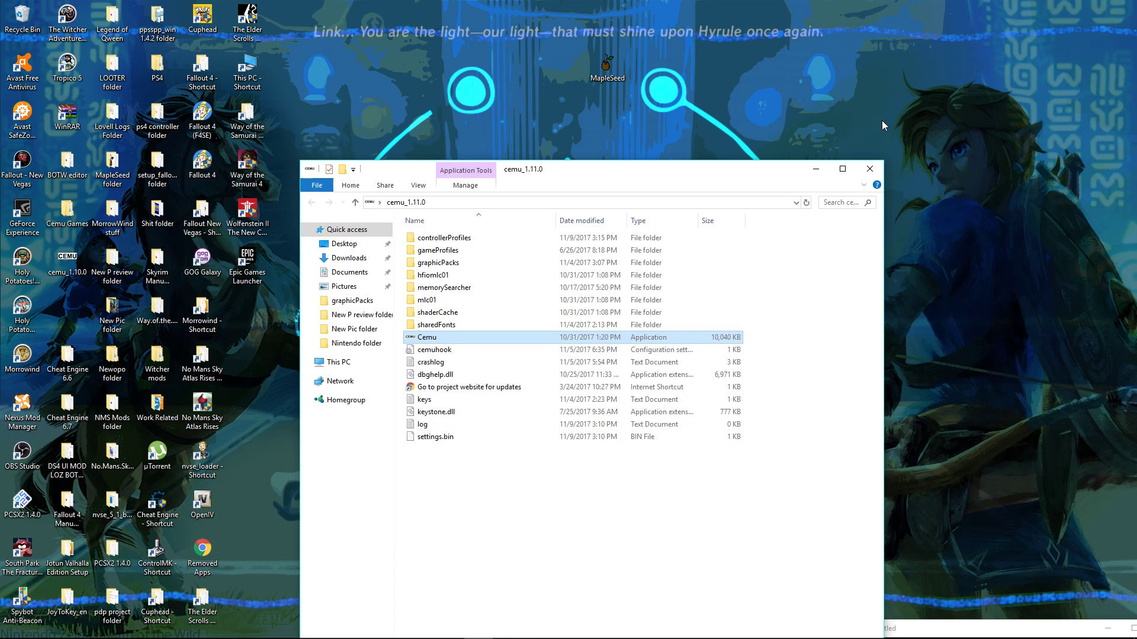
pyautogui.moveTo(705, 178); pyautogui.dragTo(853, 177)
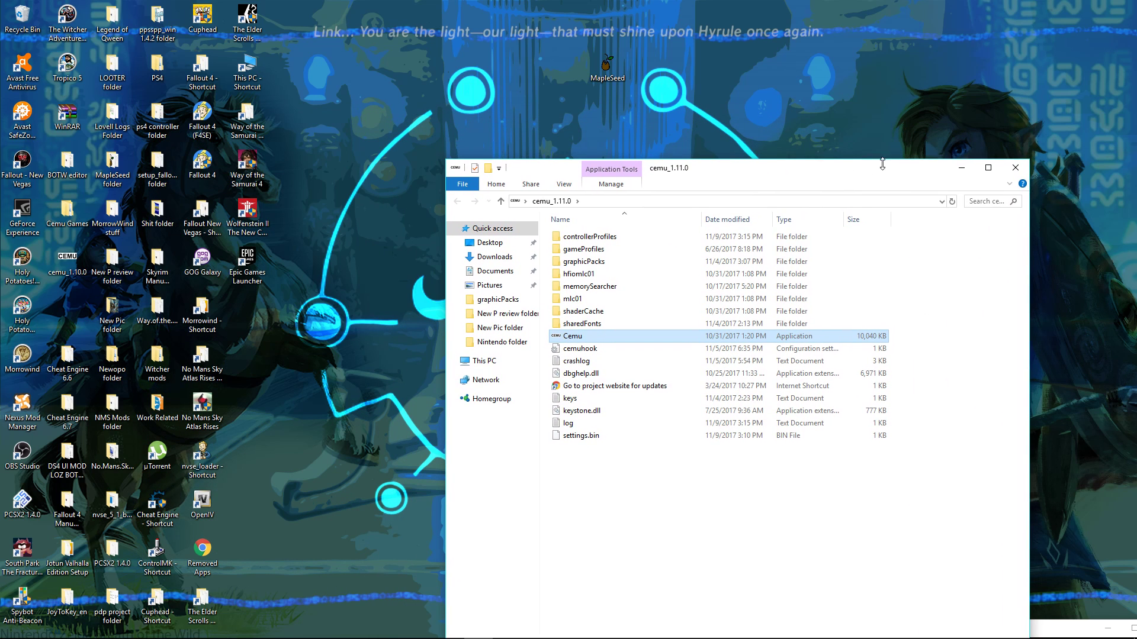
pyautogui.moveTo(756, 177); pyautogui.dragTo(967, 187)
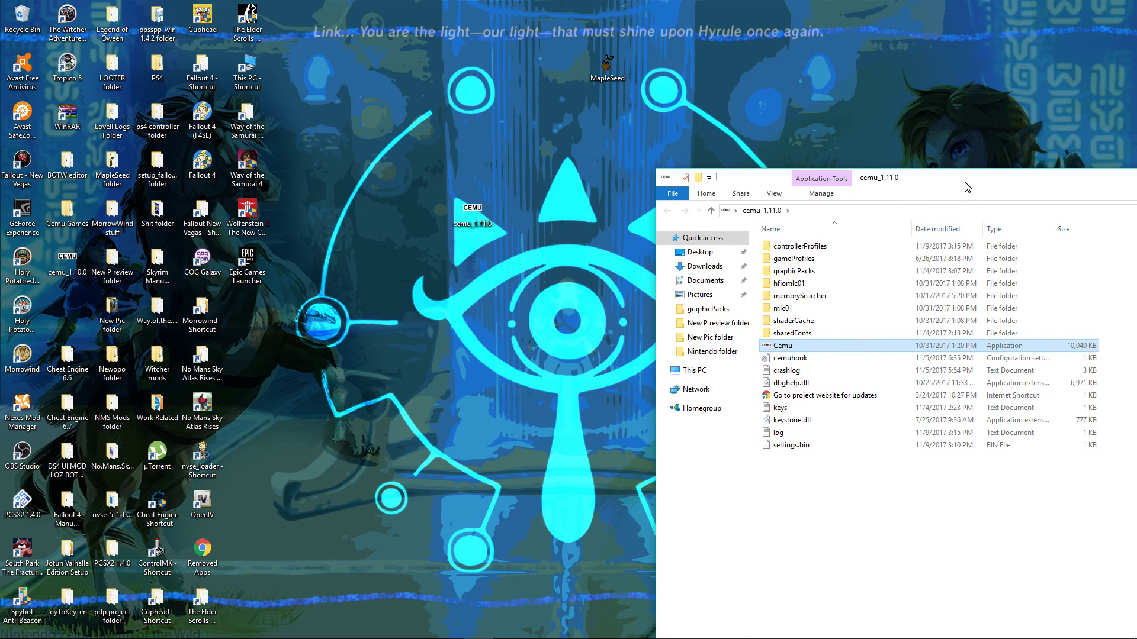
# Place the cemu_1.11.0 icon below cemu_1.10.0 on the desktop, and move the MapleSeed application and MapleSeed folder icons to free space.
pyautogui.moveTo(482, 208); pyautogui.dragTo(69, 303)
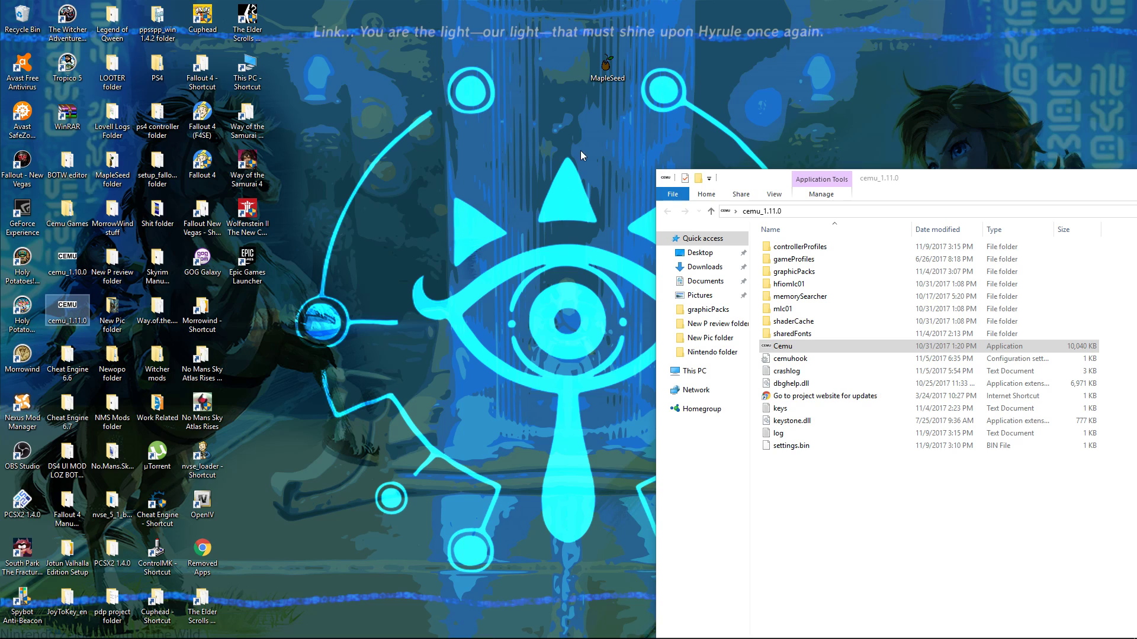
pyautogui.moveTo(606, 67); pyautogui.dragTo(461, 224)
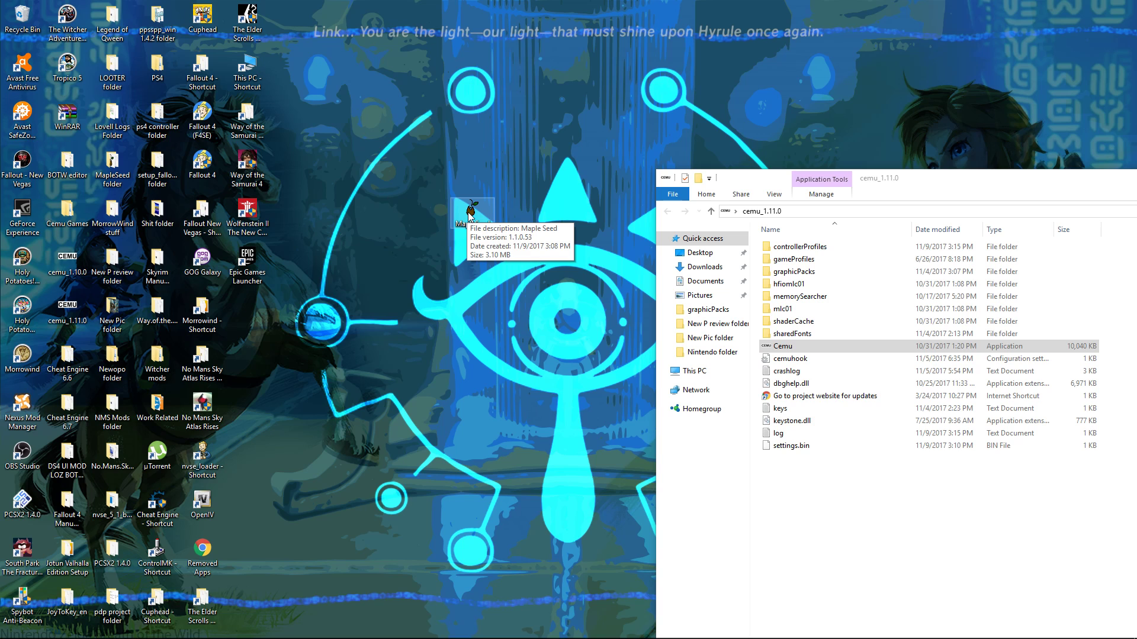
pyautogui.moveTo(112, 167); pyautogui.dragTo(368, 91)
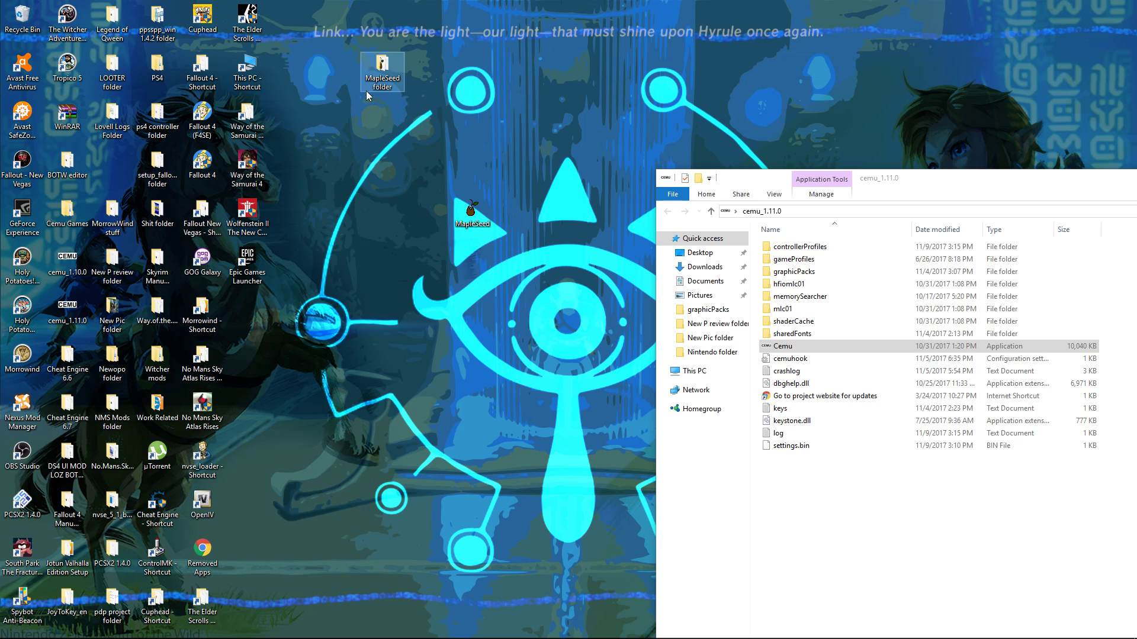
# Open the MapleSeed folder and delete the separate MapleSeed application from the desktop.
pyautogui.doubleClick(391, 73)
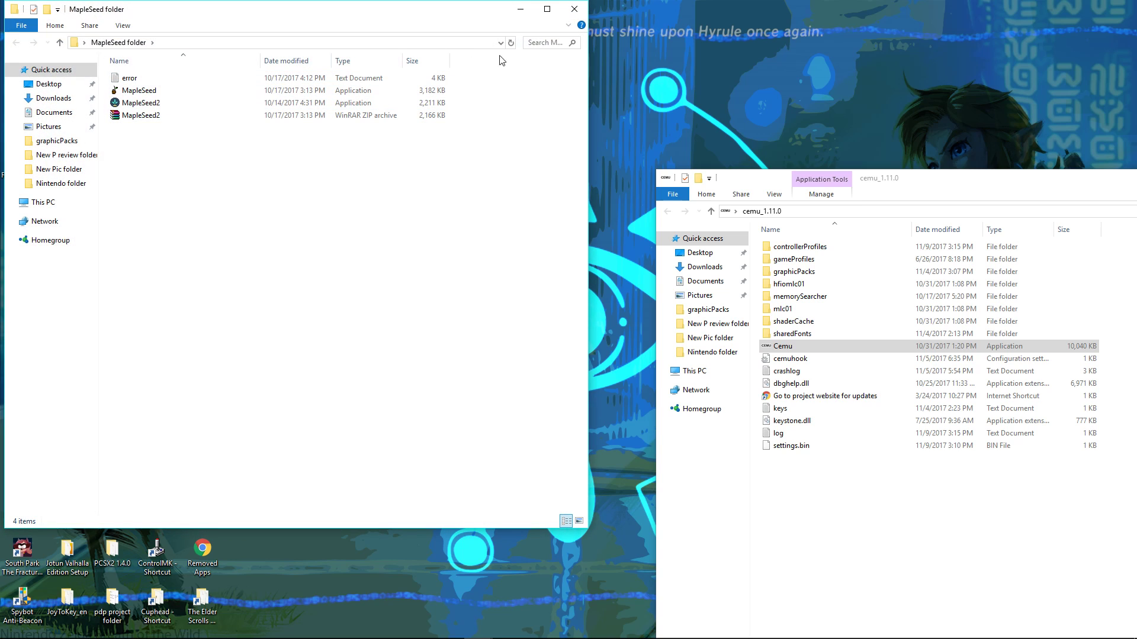
pyautogui.moveTo(394, 12); pyautogui.dragTo(566, 296)
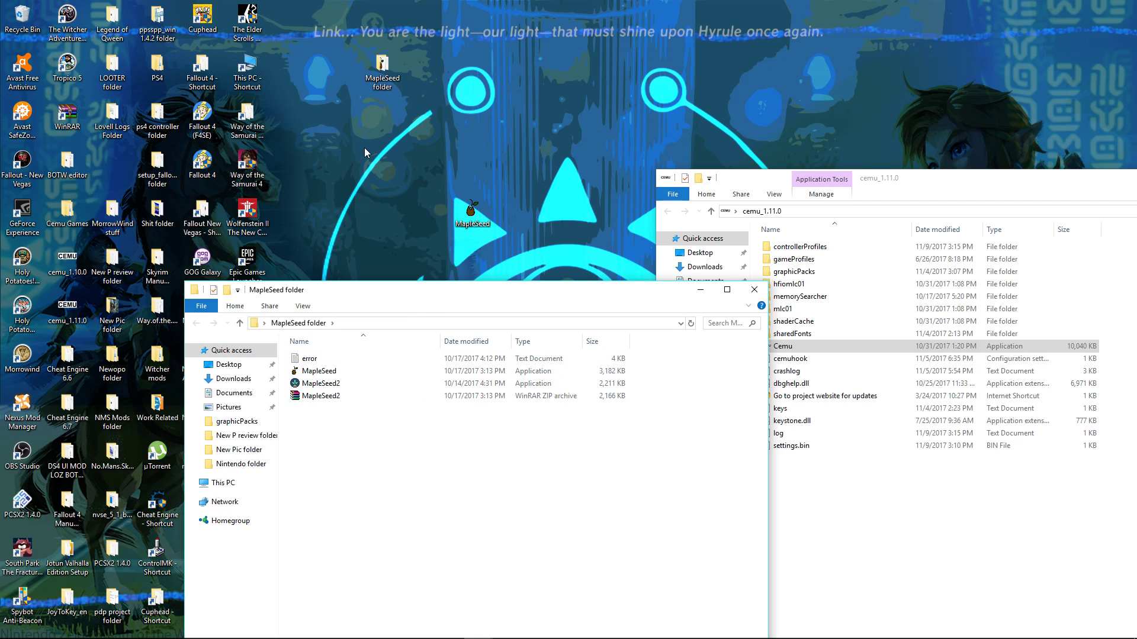
pyautogui.moveTo(487, 235); pyautogui.dragTo(442, 174)
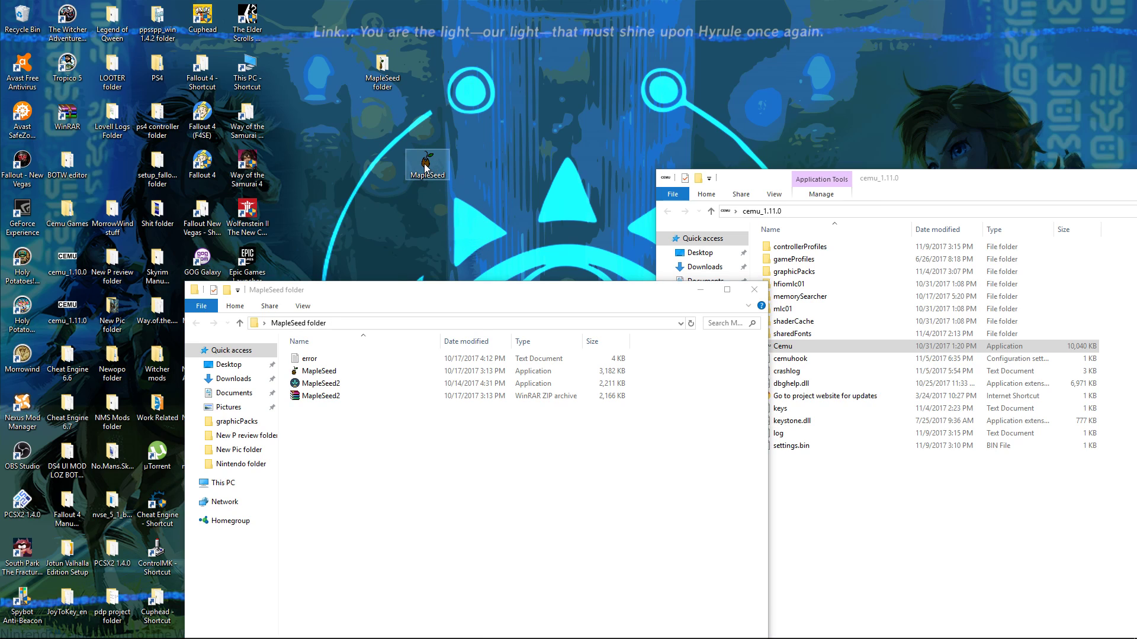
pyautogui.rightClick(426, 169)
pyautogui.click(478, 421)
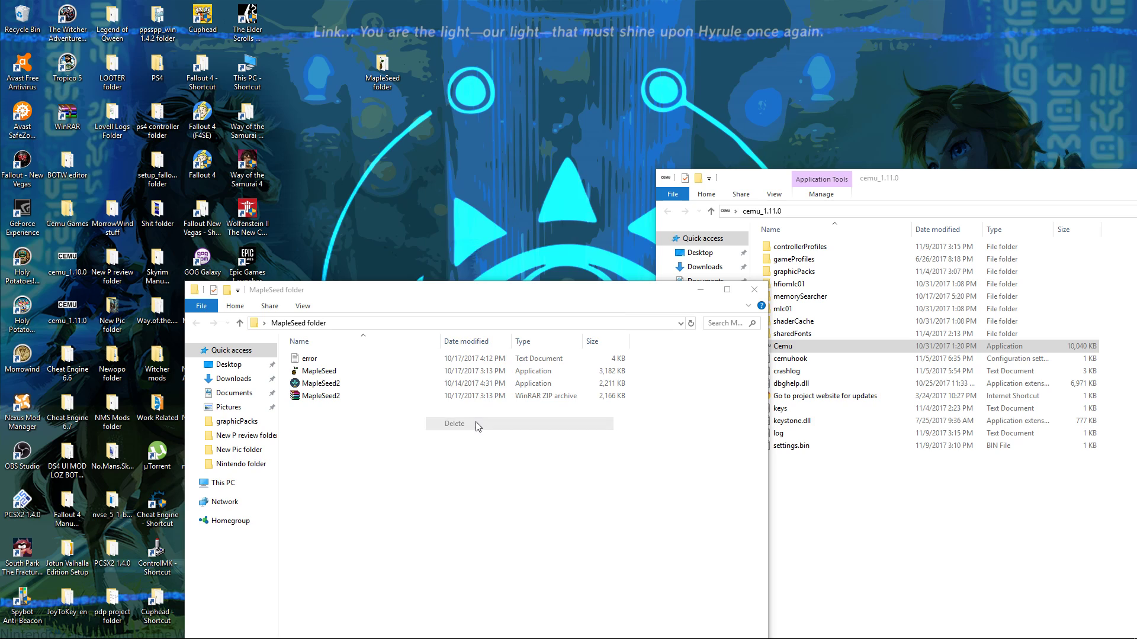
# Run the MapleSeed application from the MapleSeed folder, allow it through the security warning, and close the folder window.
pyautogui.moveTo(398, 293); pyautogui.dragTo(379, 178)
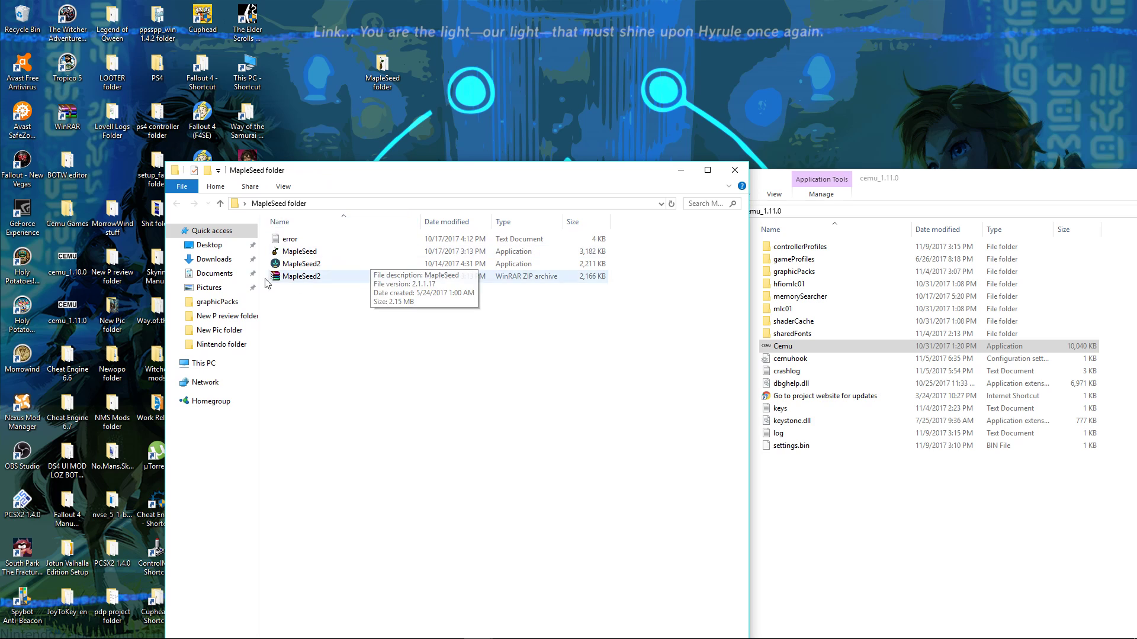
pyautogui.doubleClick(289, 253)
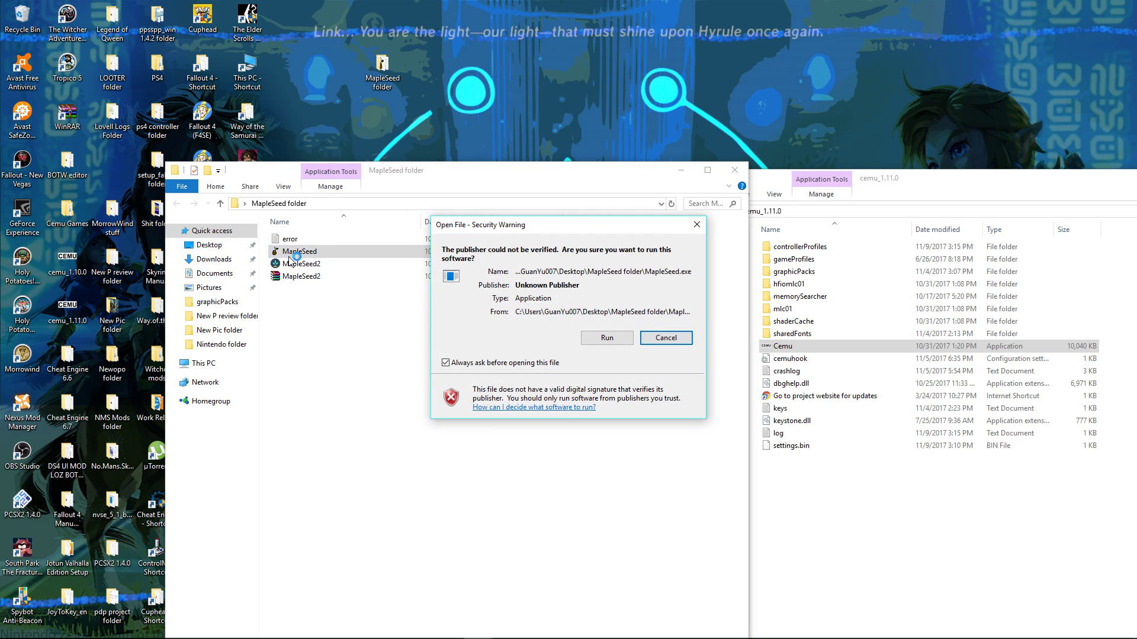
pyautogui.click(604, 340)
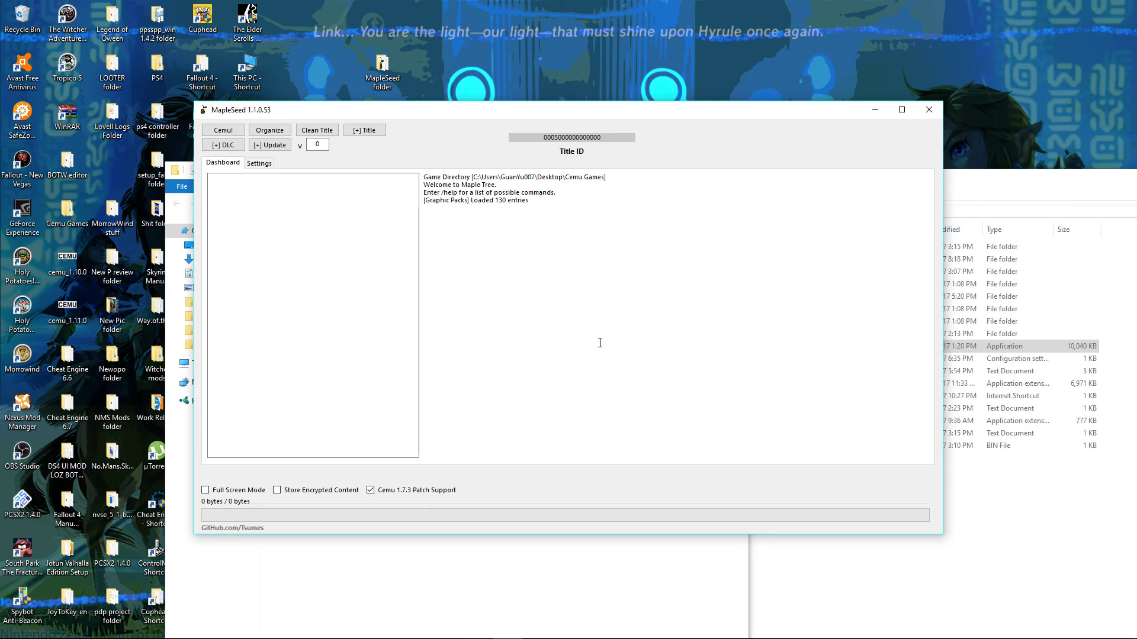
pyautogui.moveTo(642, 117); pyautogui.dragTo(558, 296)
pyautogui.moveTo(622, 173); pyautogui.dragTo(528, 150)
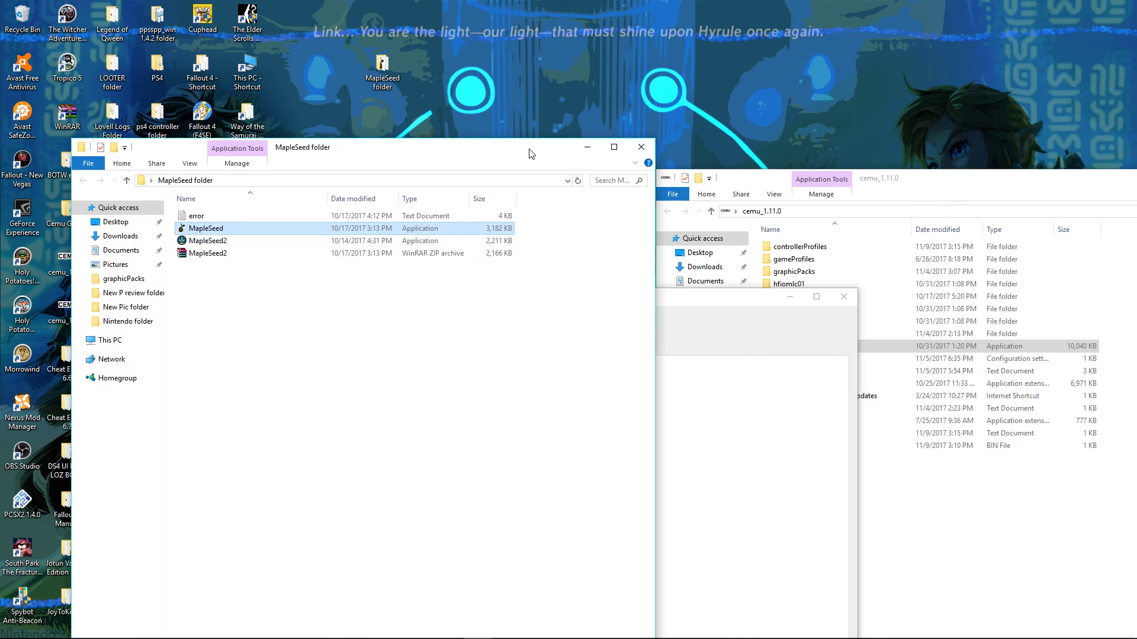
pyautogui.click(636, 148)
pyautogui.moveTo(496, 298); pyautogui.dragTo(477, 210)
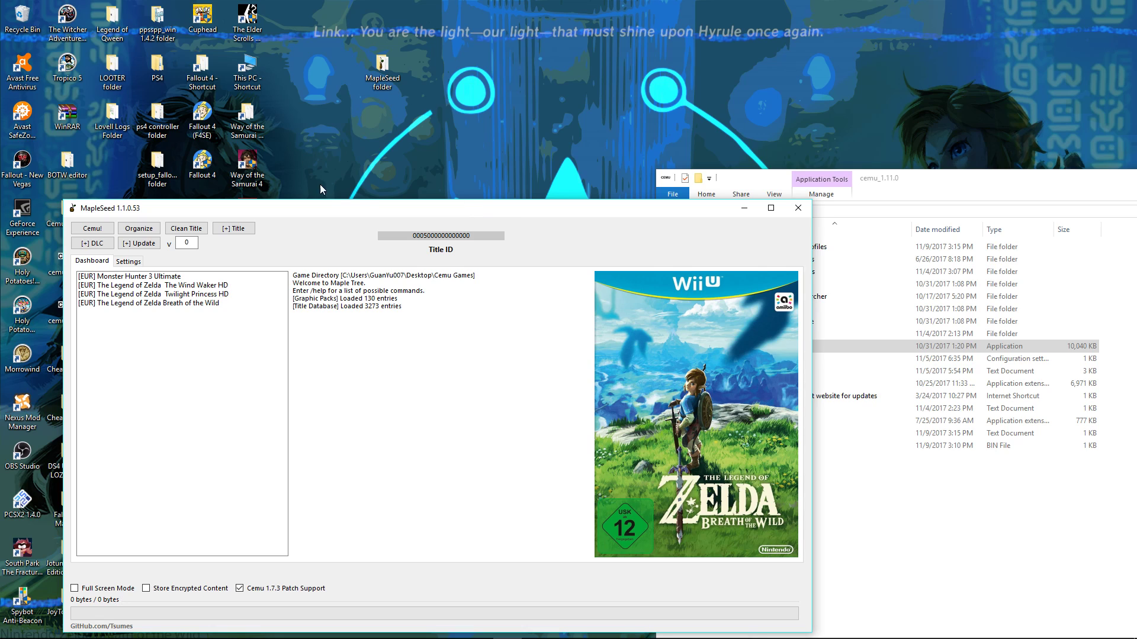
pyautogui.moveTo(404, 209); pyautogui.dragTo(386, 177)
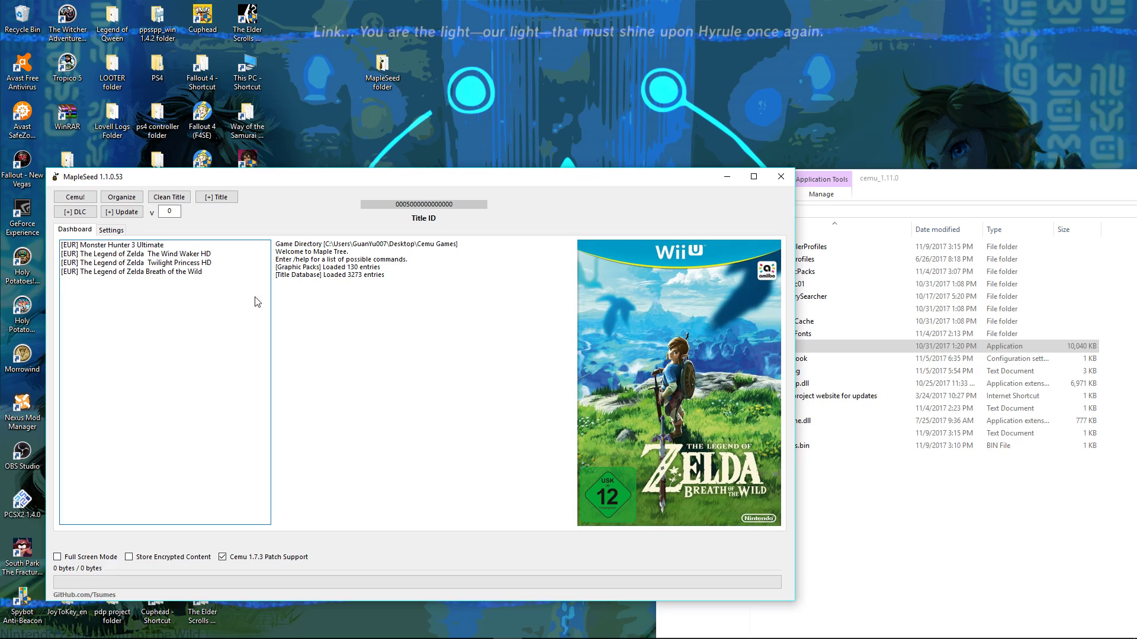
# Open MapleSeed's settings with the Title Directory and Cemu Directory, and move the window clear of the desktop folders.
pyautogui.click(112, 230)
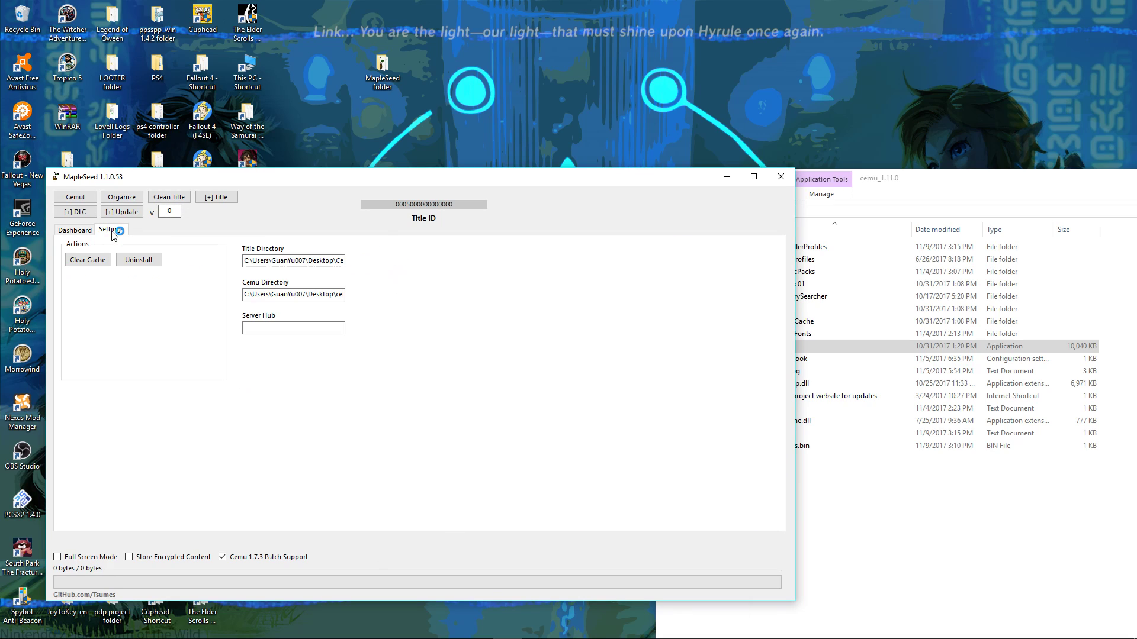
pyautogui.moveTo(303, 179); pyautogui.dragTo(368, 247)
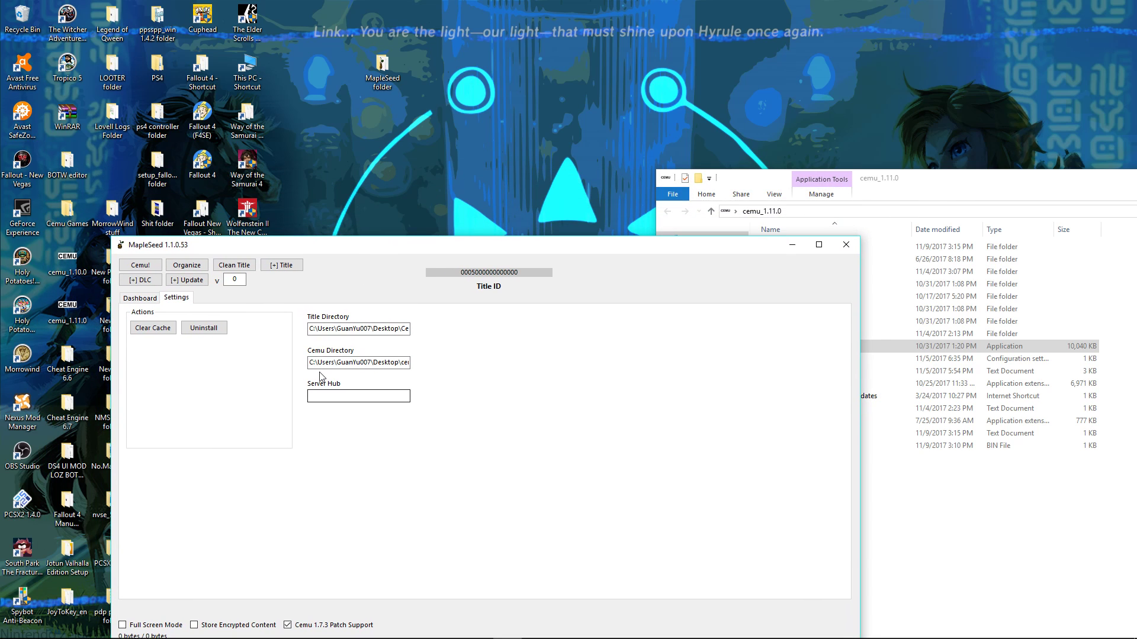
pyautogui.click(330, 331)
pyautogui.moveTo(343, 245); pyautogui.dragTo(469, 331)
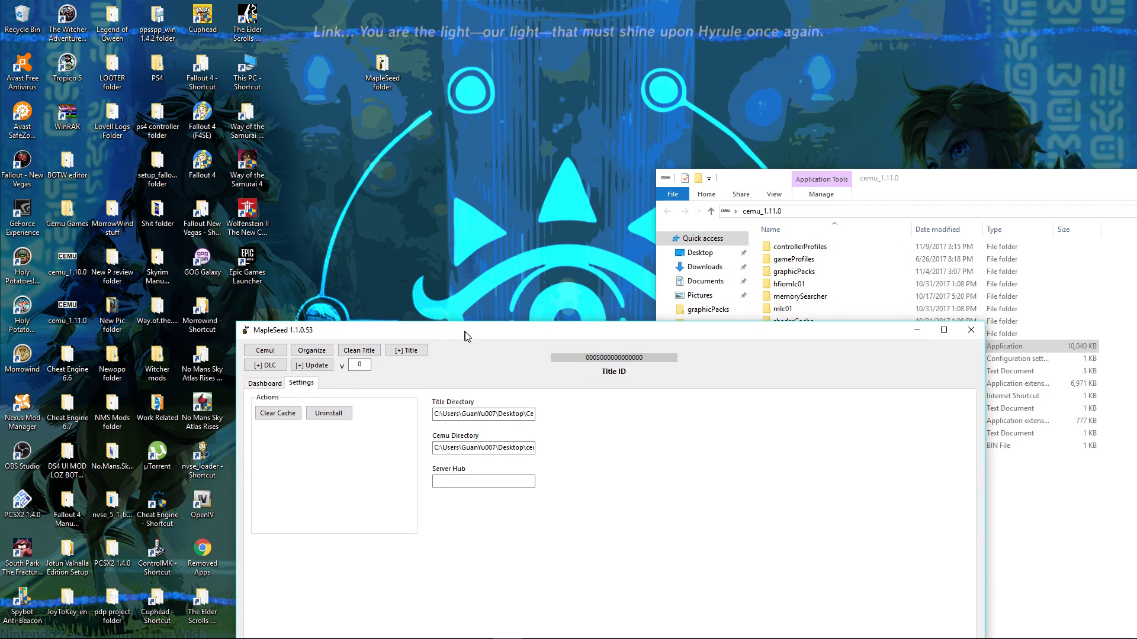
# Copy the address of the Cemu Games folder on the desktop and close its window.
pyautogui.doubleClick(68, 212)
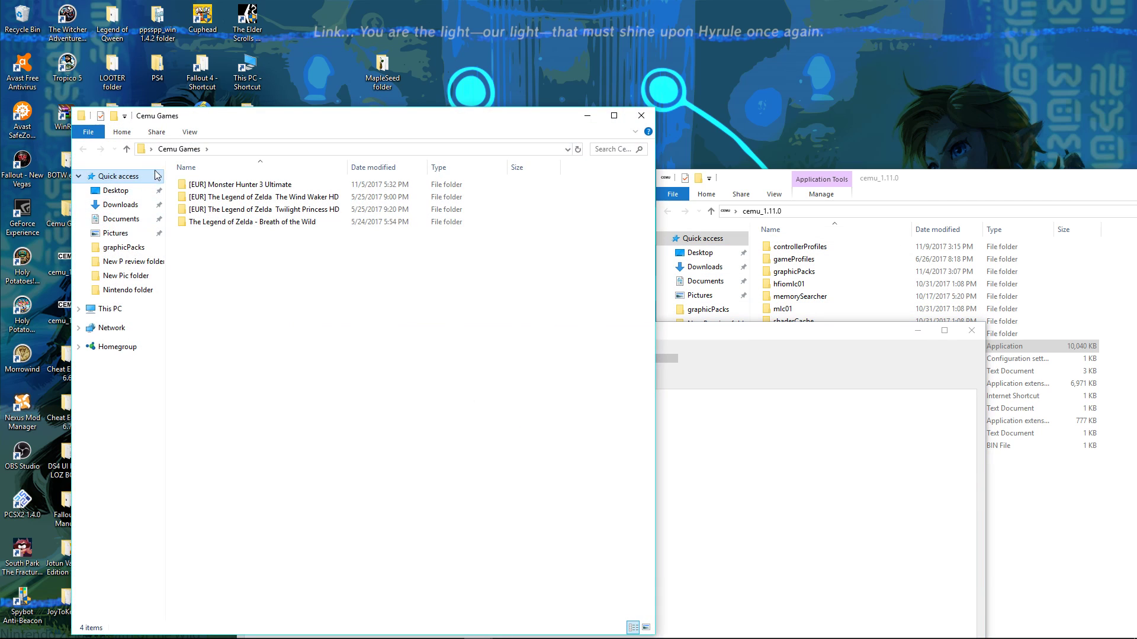
pyautogui.rightClick(175, 152)
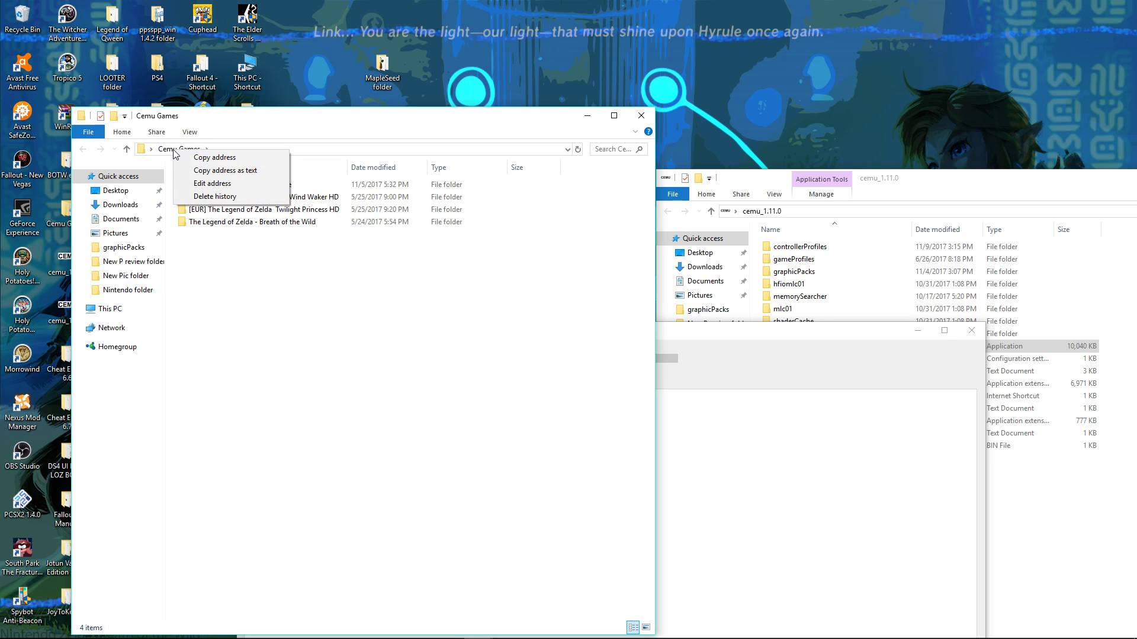
pyautogui.click(204, 158)
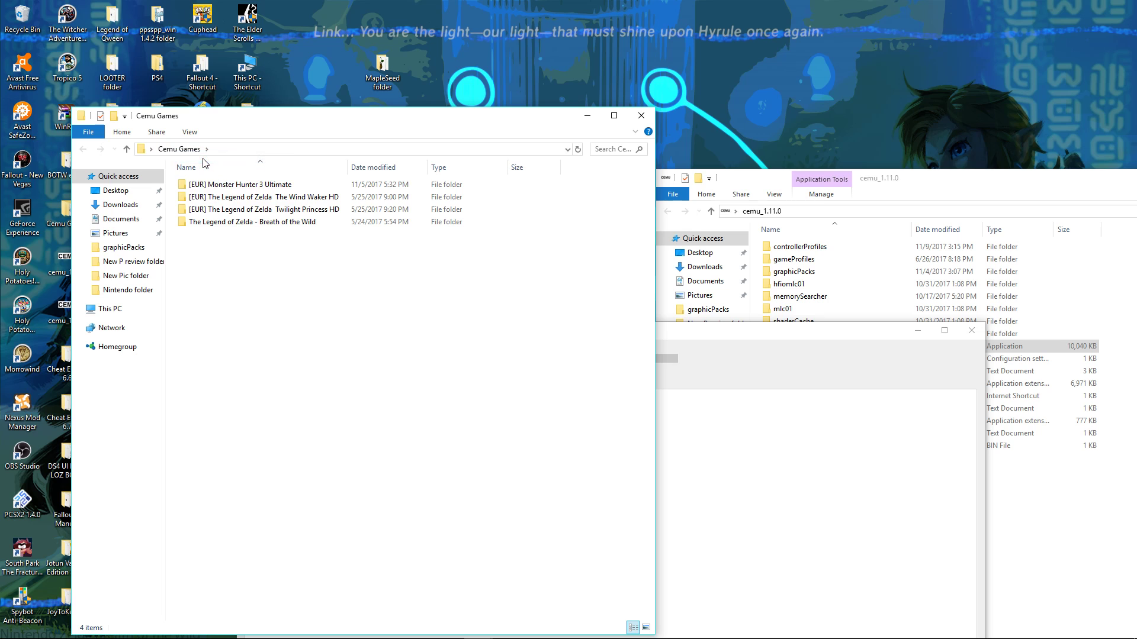
pyautogui.click(641, 116)
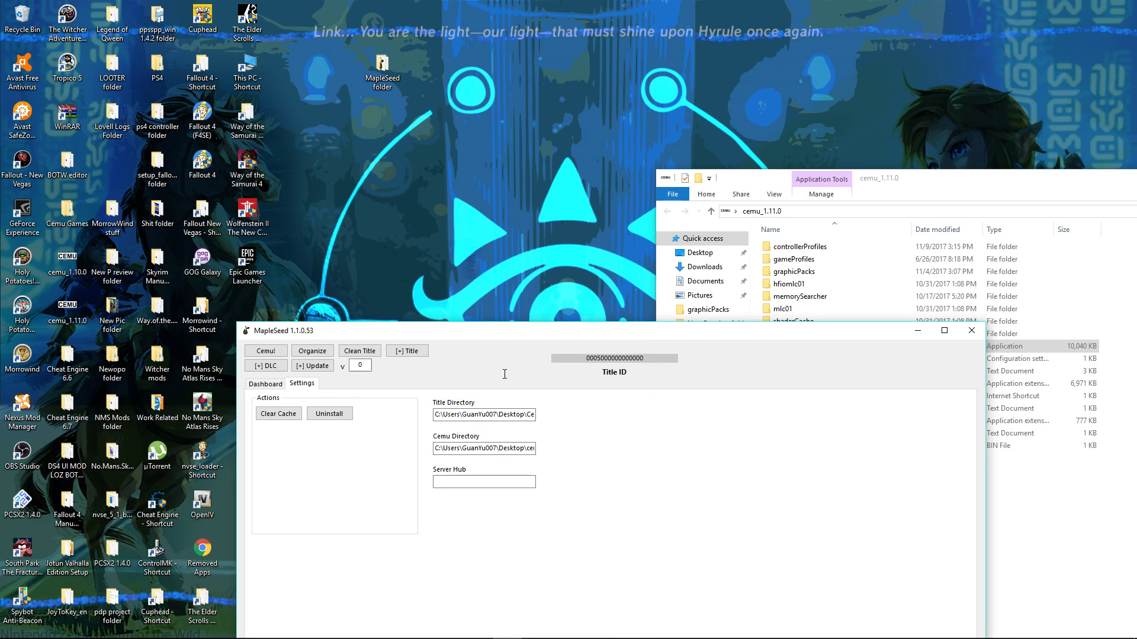
# Try to clear the Title Directory path in MapleSeed's settings, and close the program.
pyautogui.click(478, 415)
pyautogui.hotkey('ctrl', 'a')
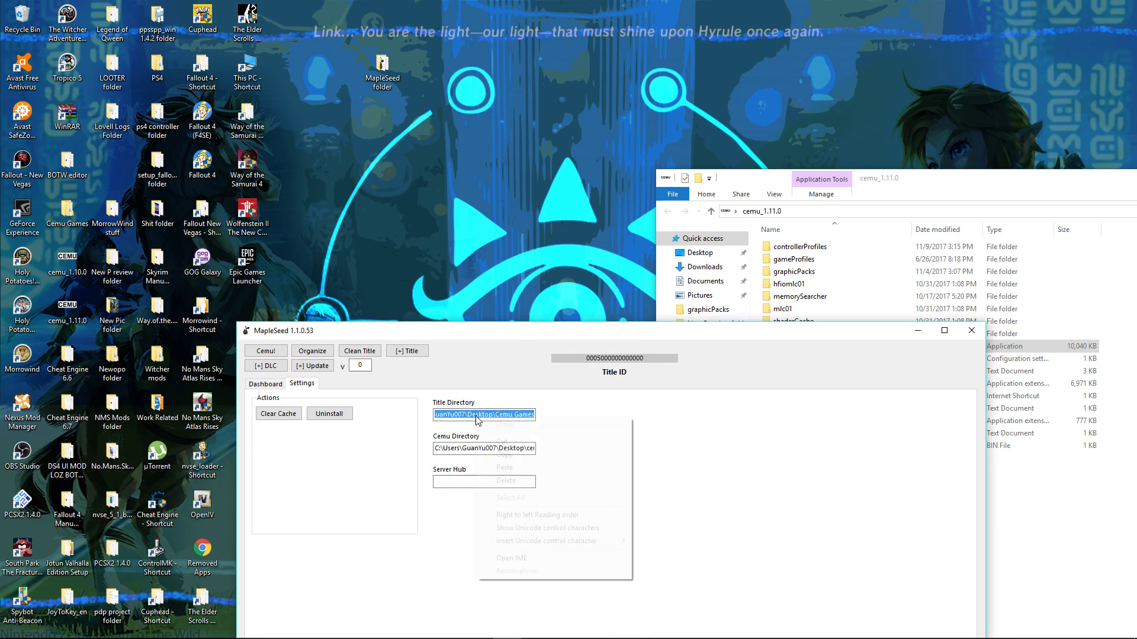
pyautogui.rightClick(475, 415)
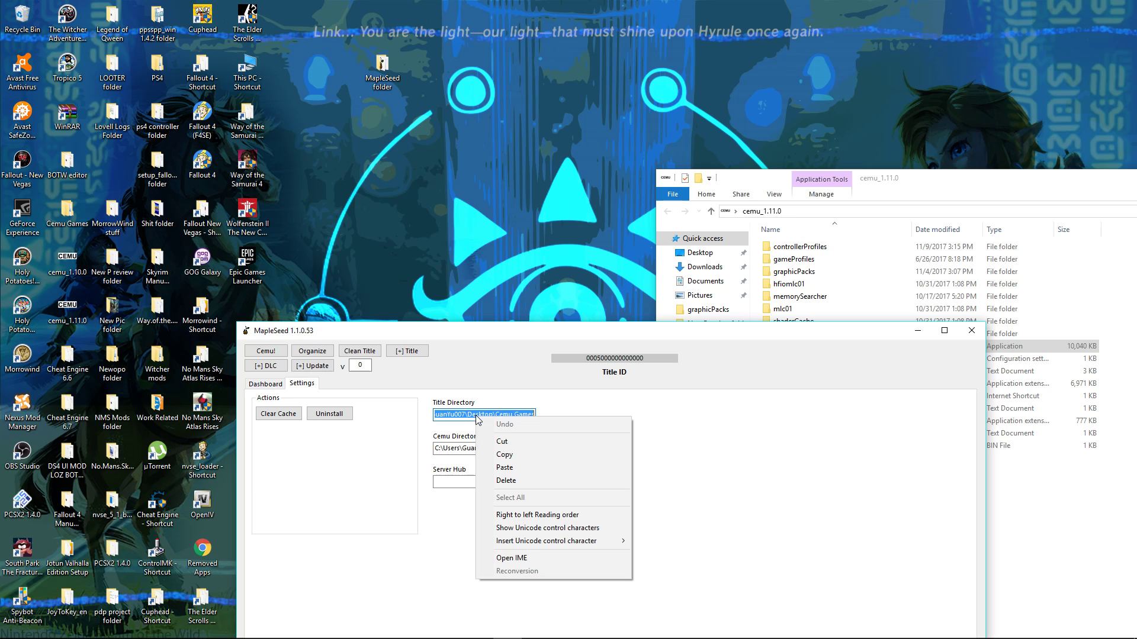
pyautogui.click(501, 481)
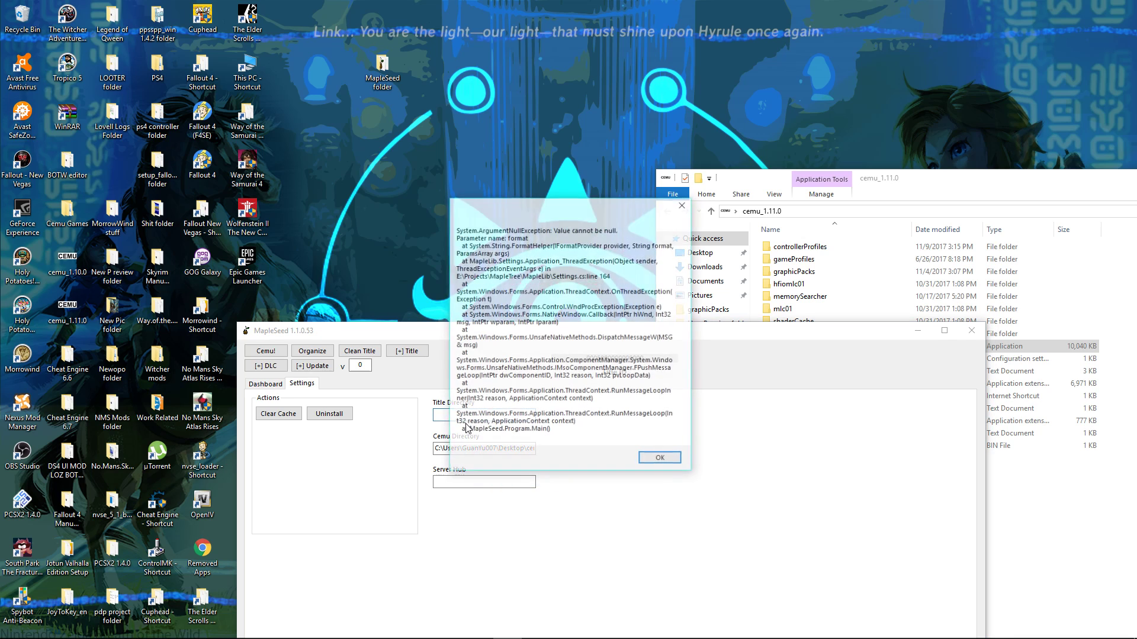
pyautogui.click(649, 460)
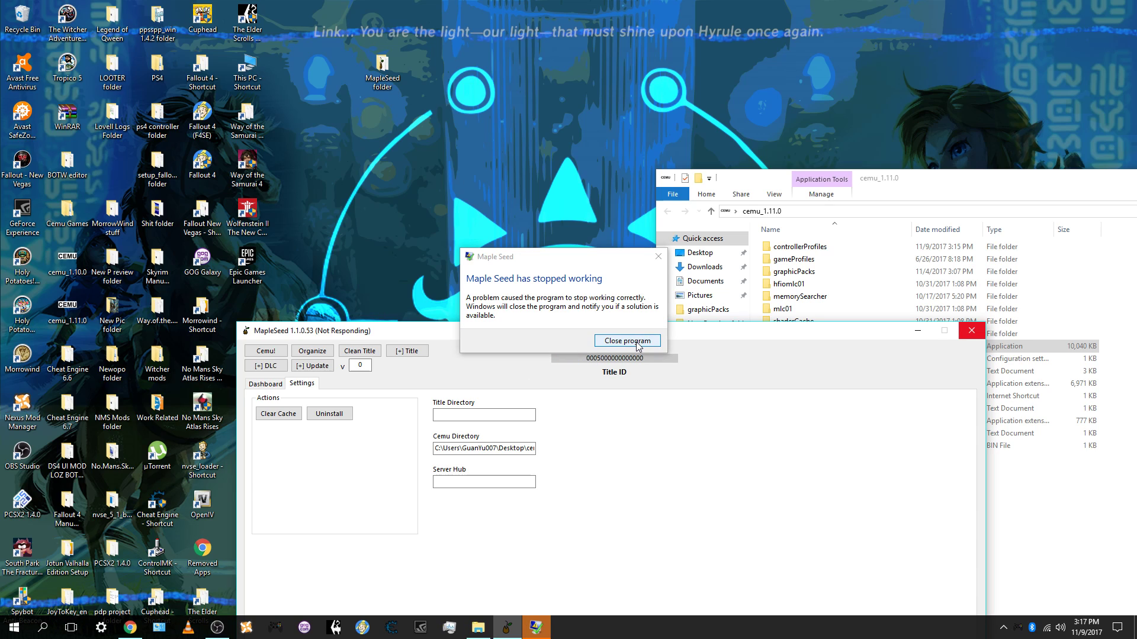
pyautogui.click(655, 259)
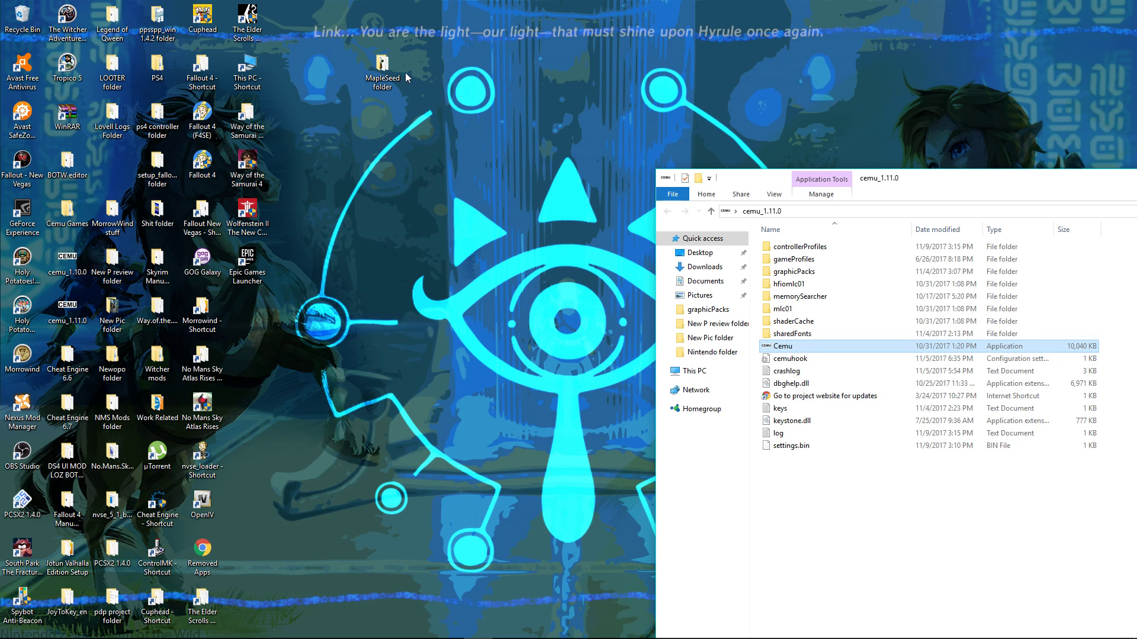
# Run MapleSeed again from the MapleSeed folder, open its settings, and move the window clear of the folder's file list.
pyautogui.doubleClick(377, 79)
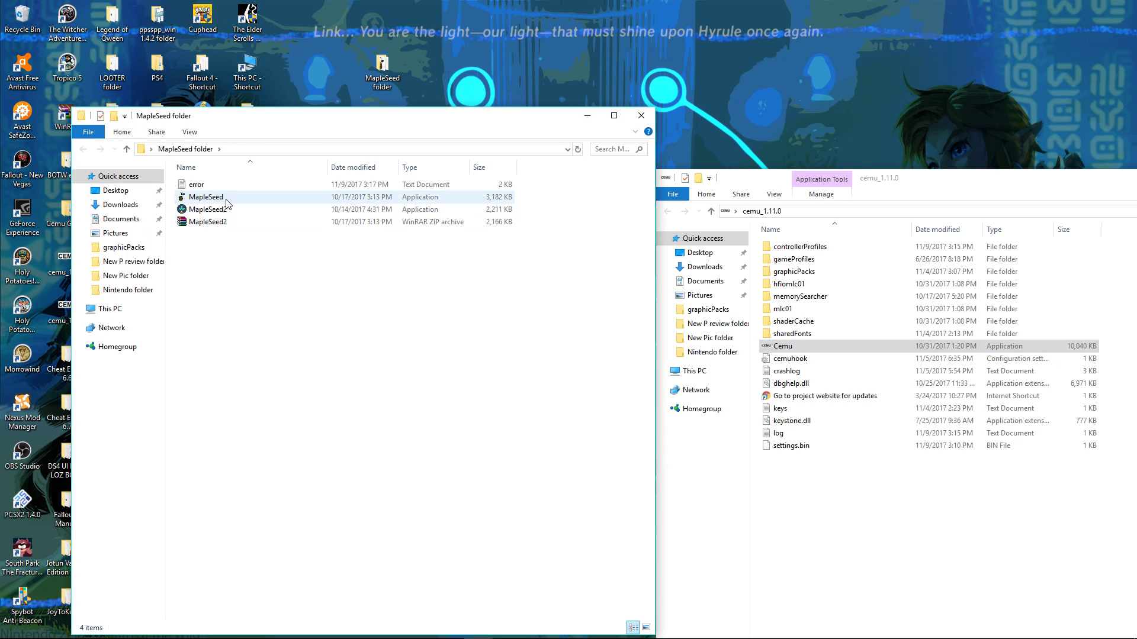
pyautogui.doubleClick(225, 197)
pyautogui.click(605, 338)
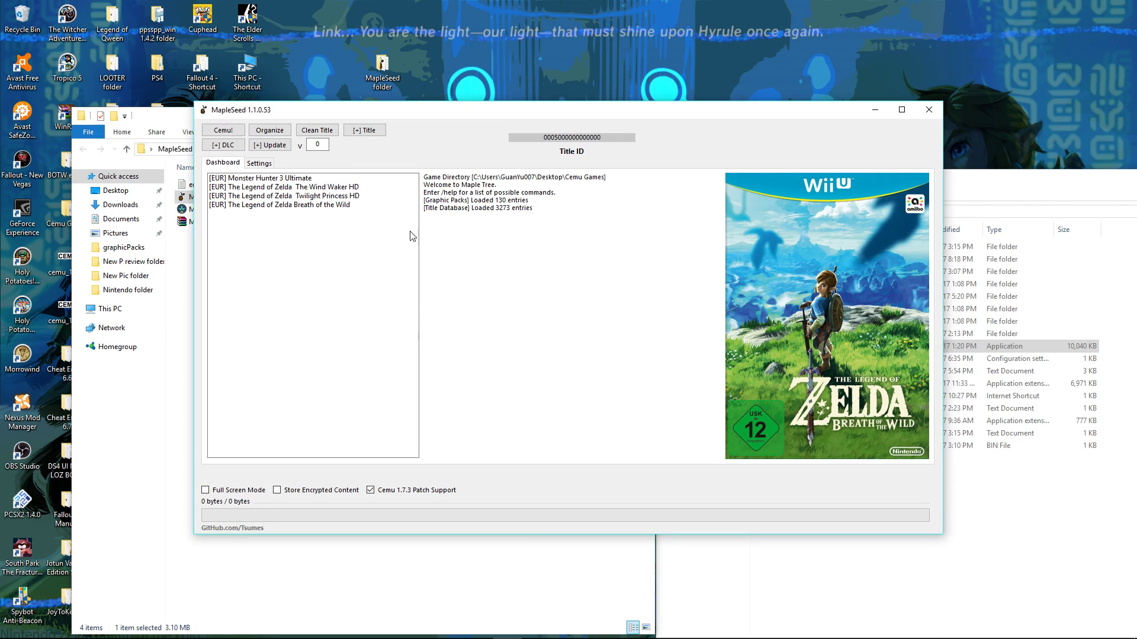
pyautogui.click(258, 163)
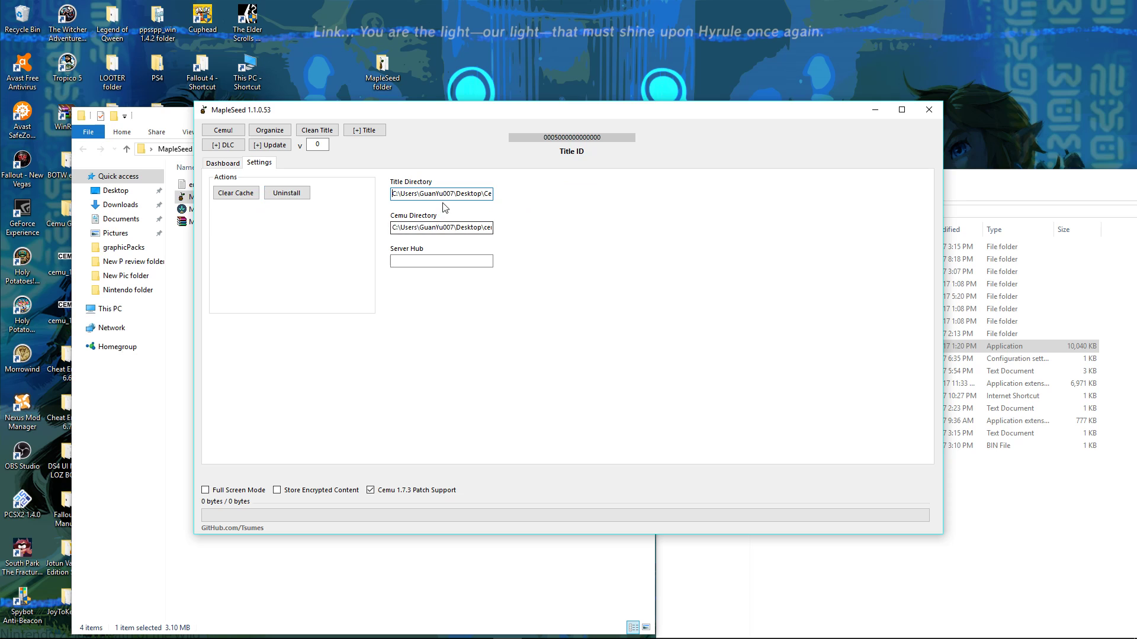
pyautogui.moveTo(460, 112); pyautogui.dragTo(349, 319)
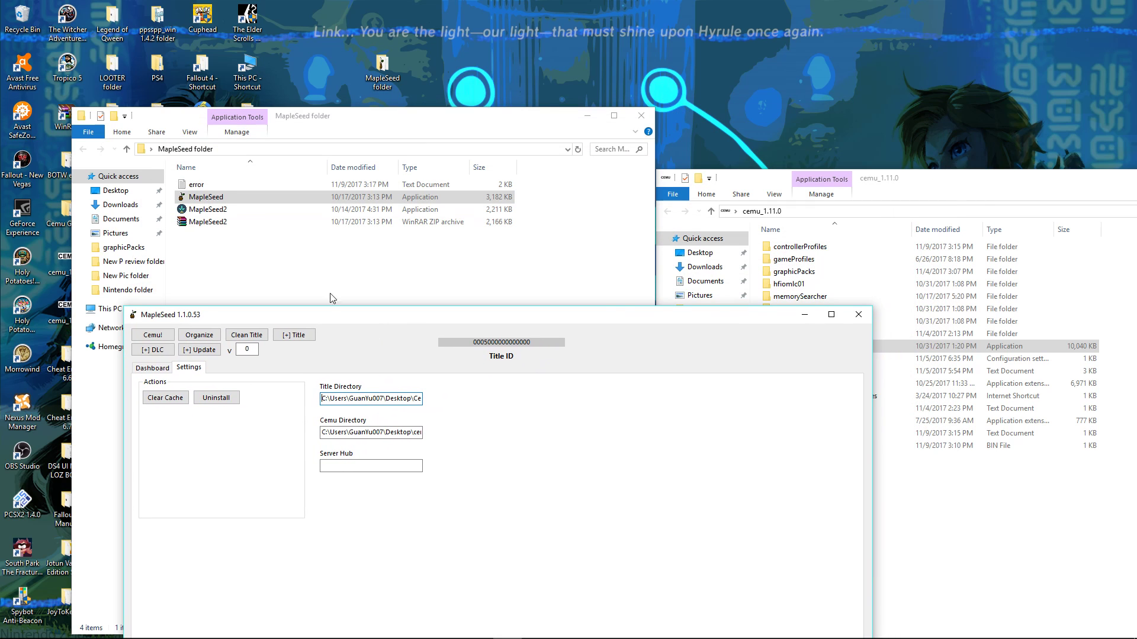
# Try to paste the copied Cemu Games folder address into the Title Directory, and close the program.
pyautogui.rightClick(367, 399)
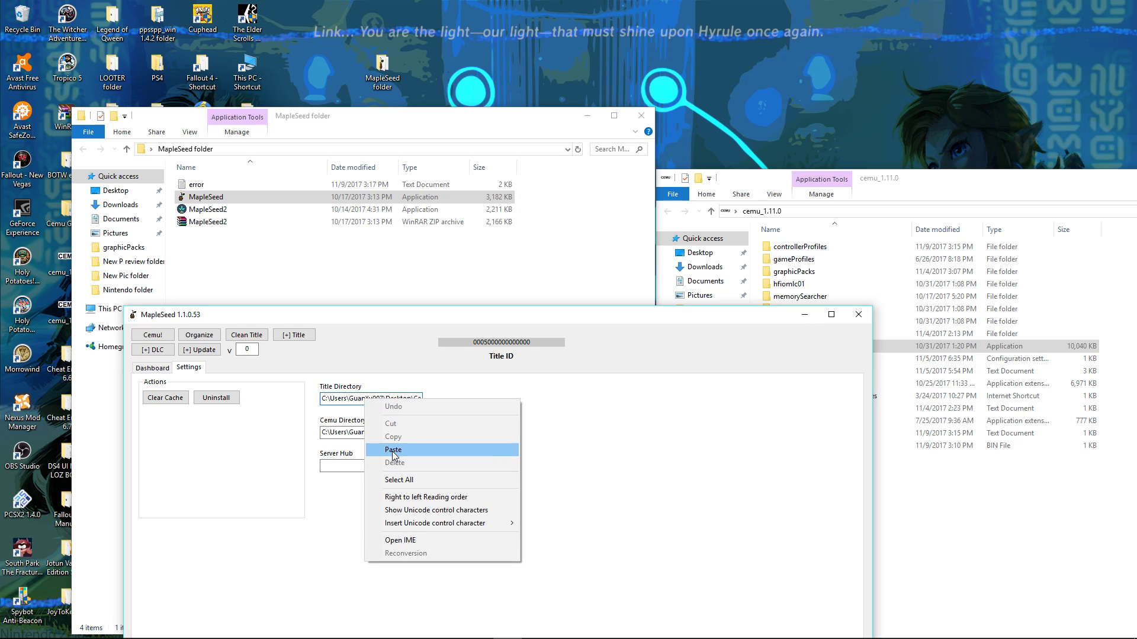
pyautogui.click(392, 451)
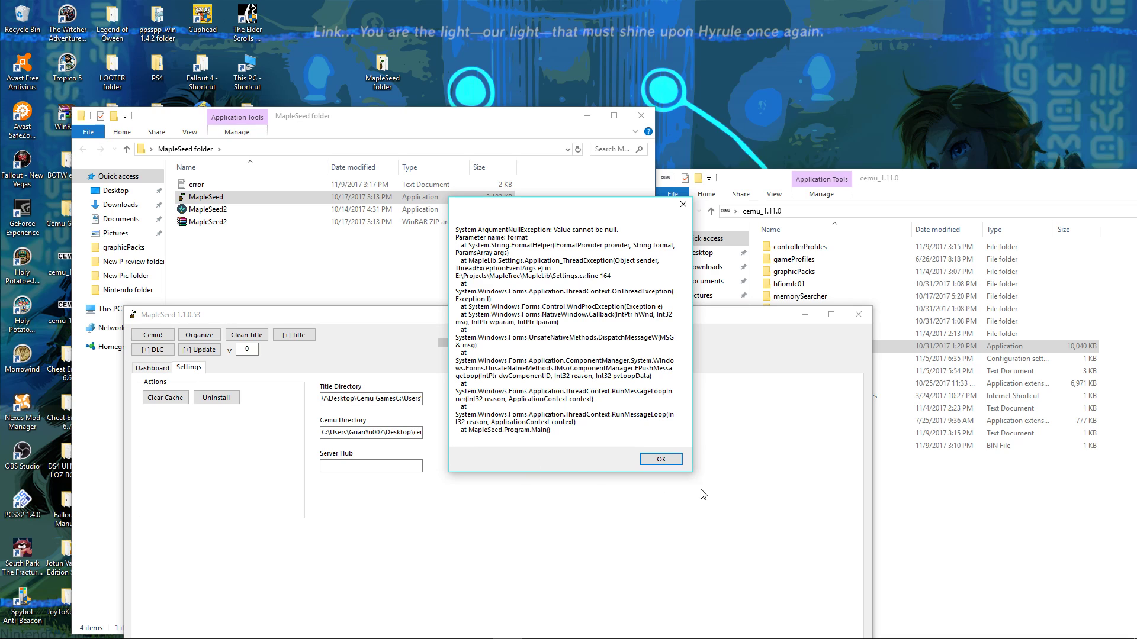
pyautogui.click(657, 460)
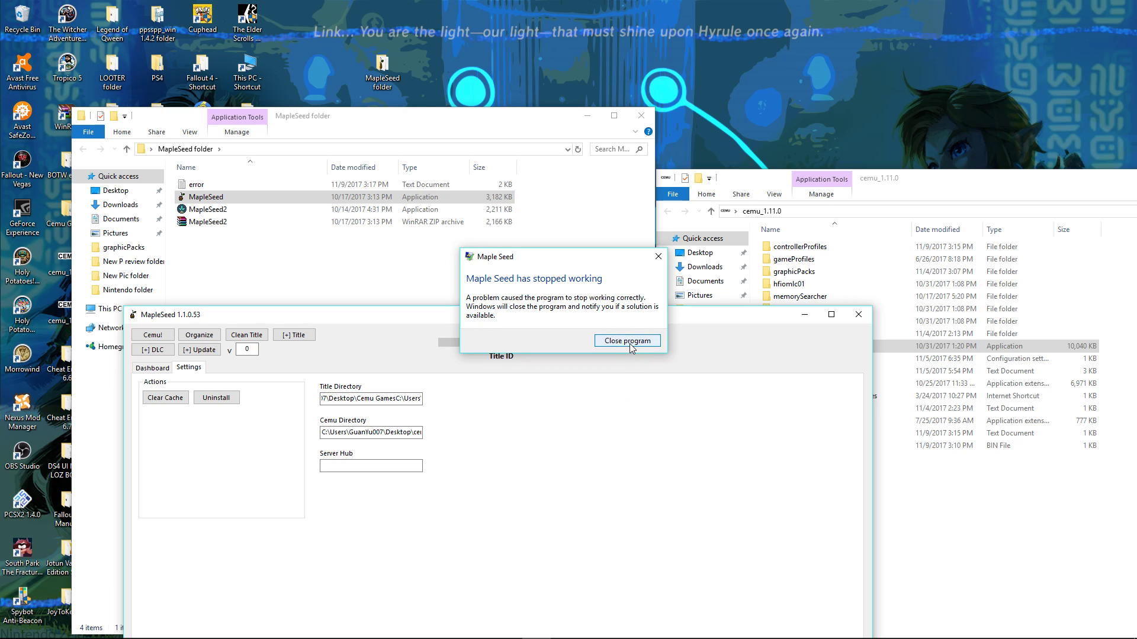
pyautogui.click(630, 343)
# Relaunch MapleSeed from the MapleSeed folder, allow it through the security warning, and open its settings.
pyautogui.doubleClick(196, 197)
pyautogui.click(605, 346)
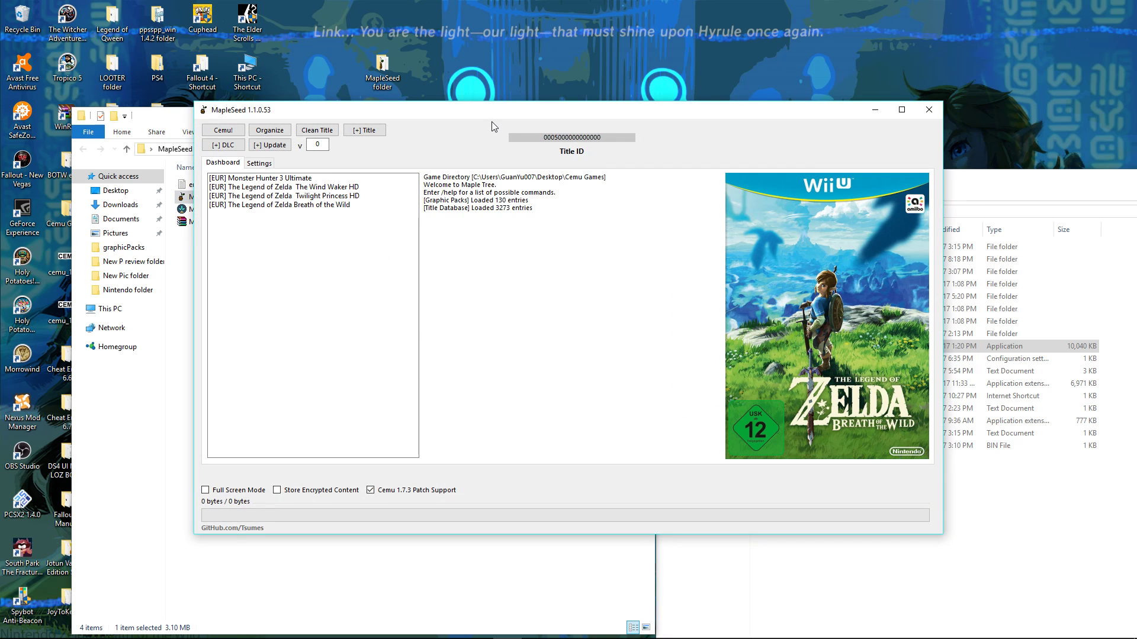
pyautogui.moveTo(492, 113); pyautogui.dragTo(368, 202)
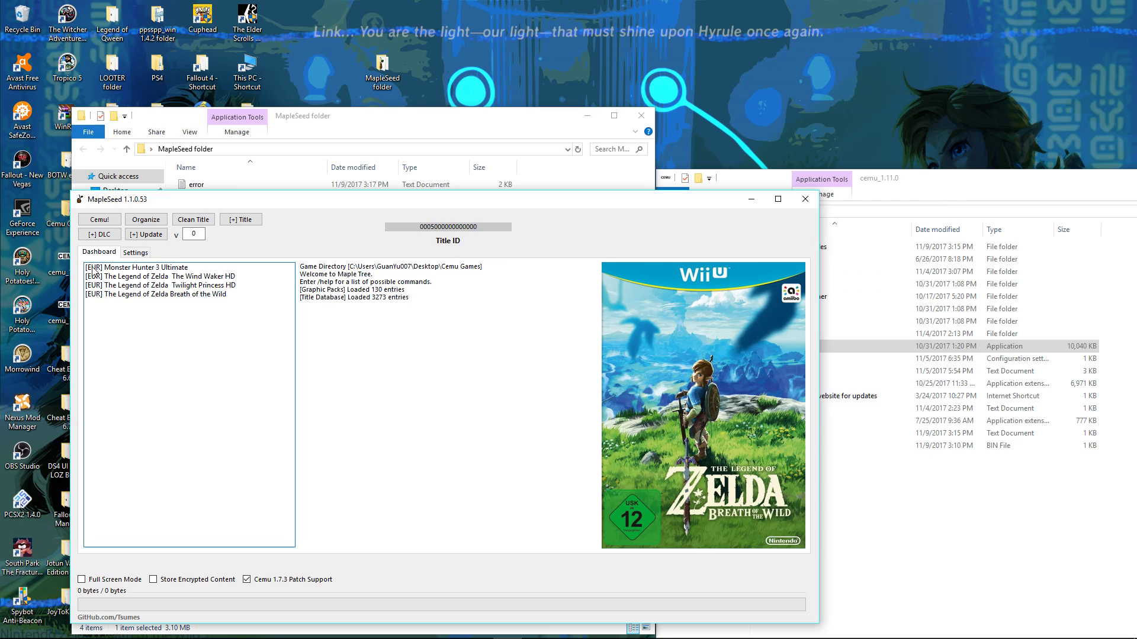
pyautogui.click(128, 258)
# Check the end of the Cemu Directory path against the desktop folders, rearranging the MapleSeed and folder windows to uncover them.
pyautogui.click(332, 317)
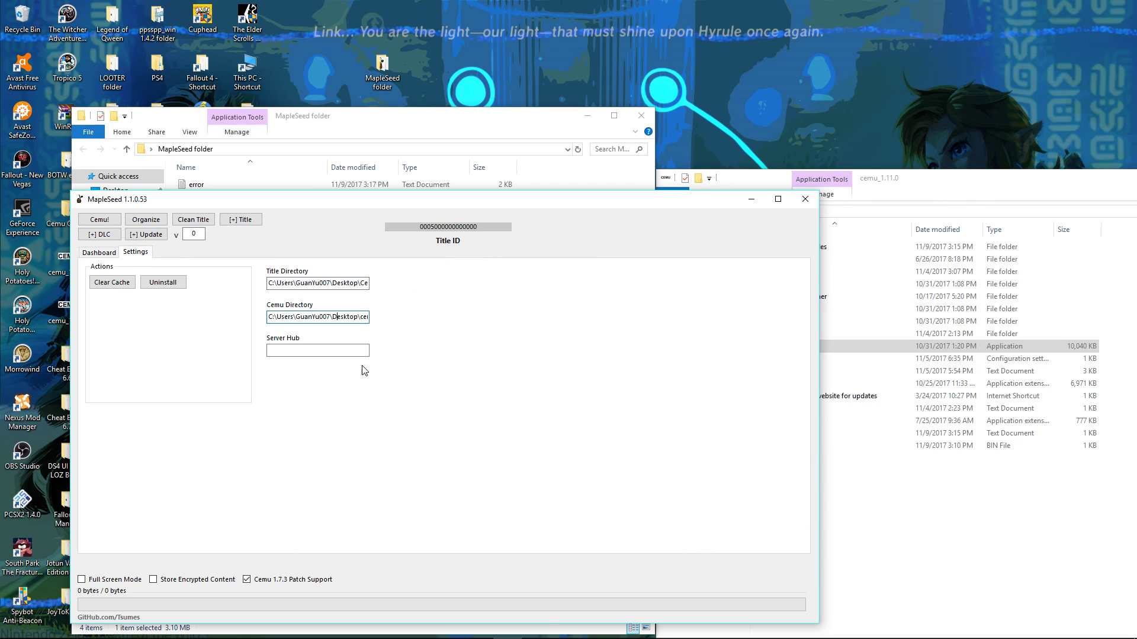
pyautogui.press('End')
pyautogui.moveTo(413, 204); pyautogui.dragTo(571, 218)
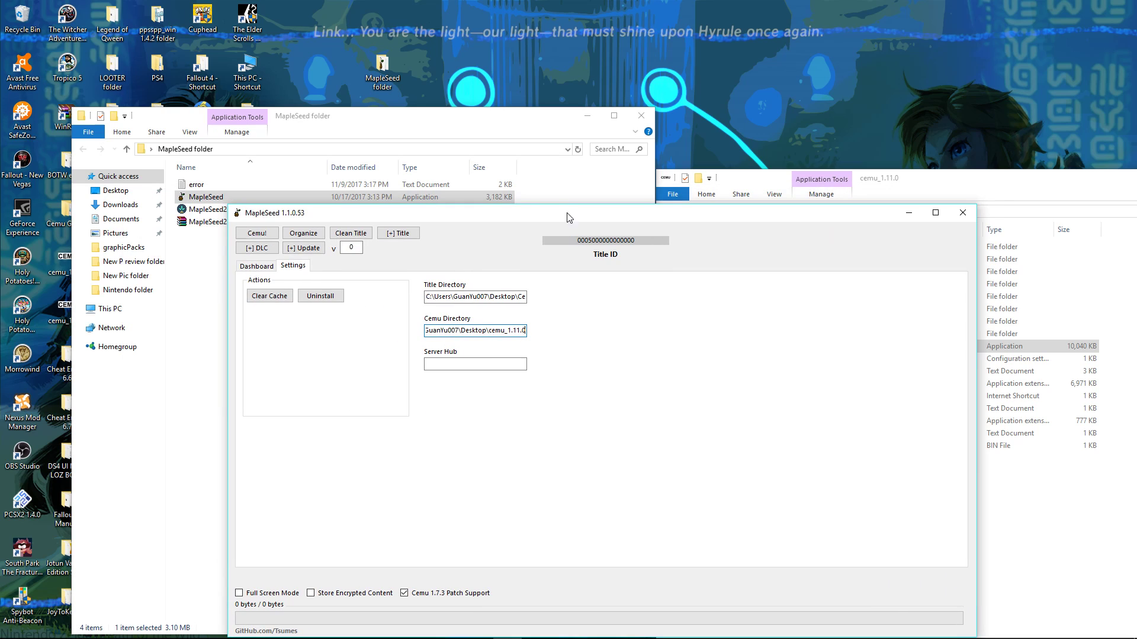
pyautogui.moveTo(316, 110); pyautogui.dragTo(644, 92)
pyautogui.click(349, 218)
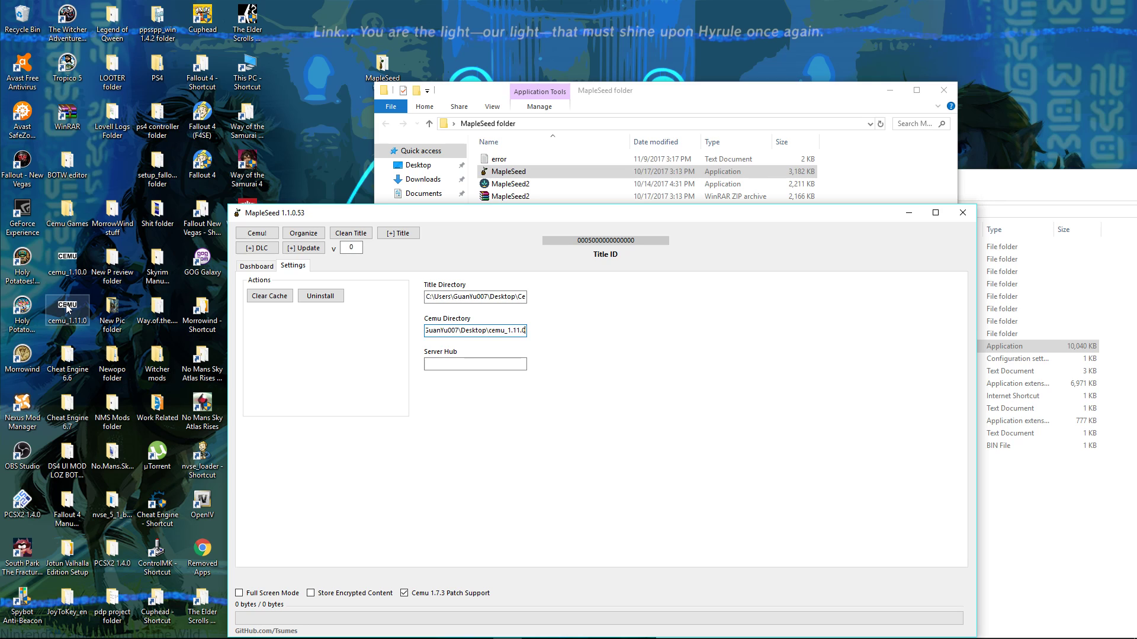
pyautogui.moveTo(569, 220); pyautogui.dragTo(453, 151)
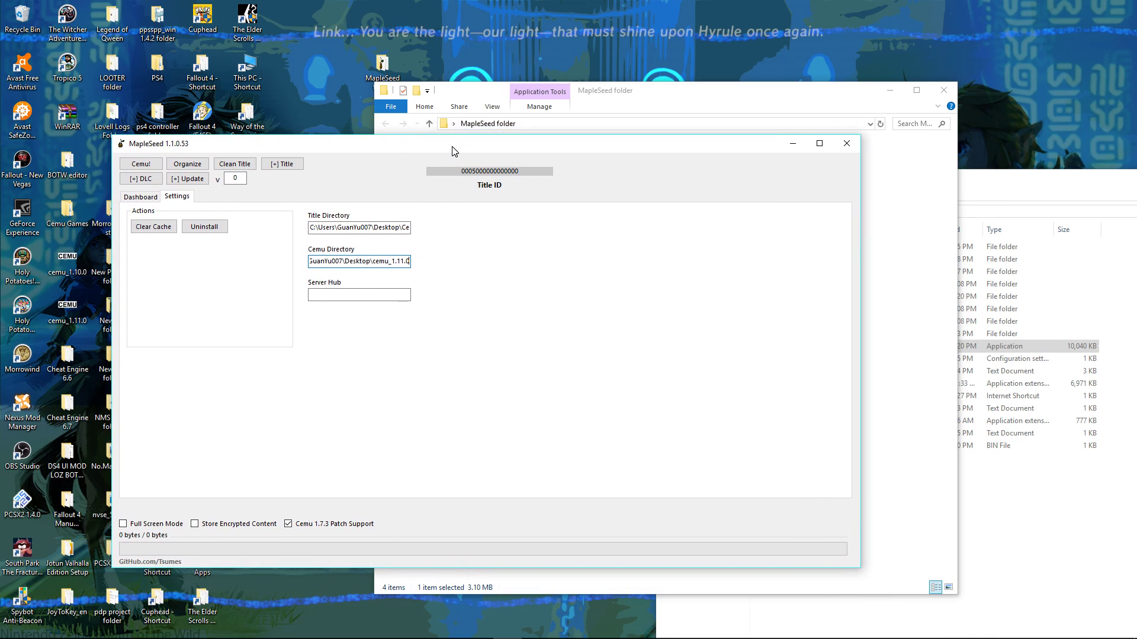
# Return to MapleSeed's game list and switch Store Encrypted Content on and back off.
pyautogui.click(148, 197)
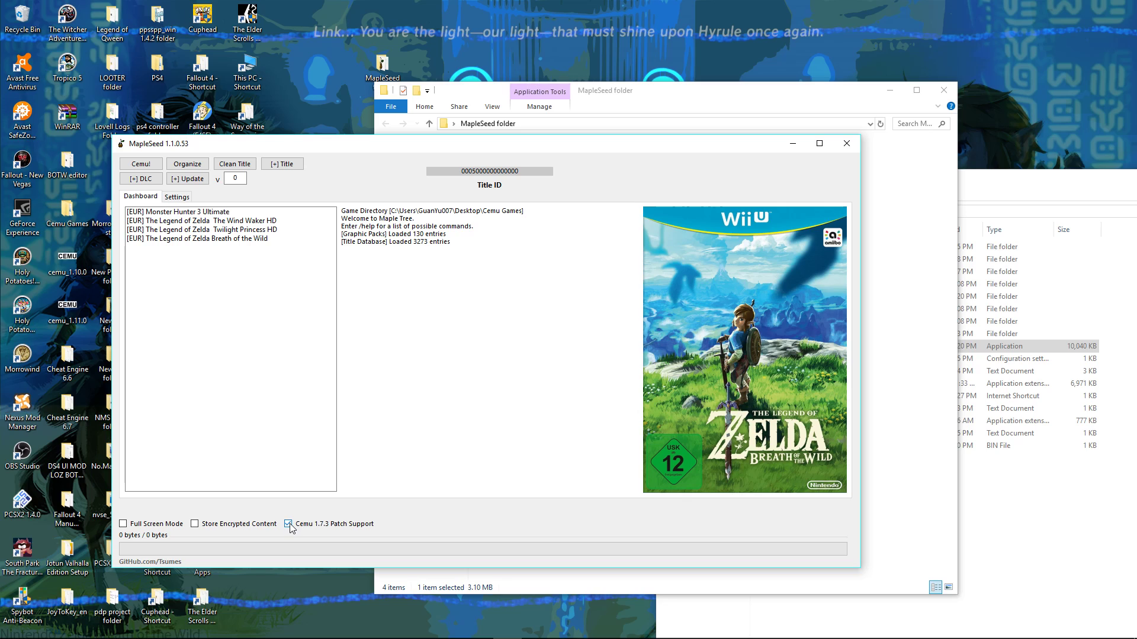
pyautogui.click(199, 526)
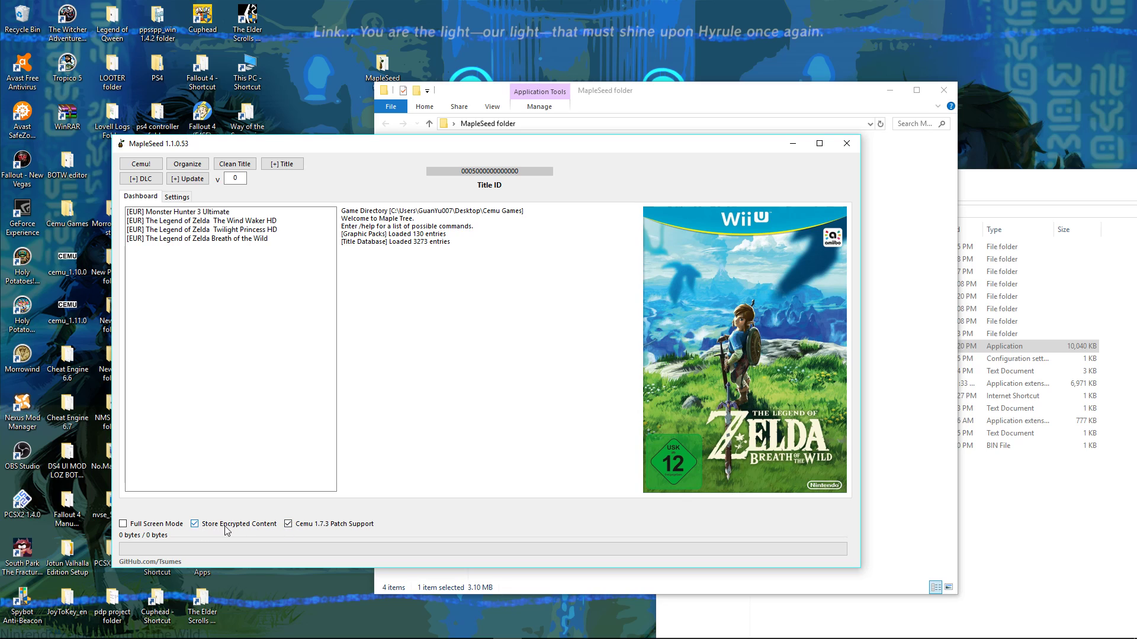
pyautogui.click(195, 525)
# Select [EUR] Monster Hunter 3 Ultimate in MapleSeed's game list and move the window clear of the folder windows.
pyautogui.moveTo(402, 148); pyautogui.dragTo(358, 200)
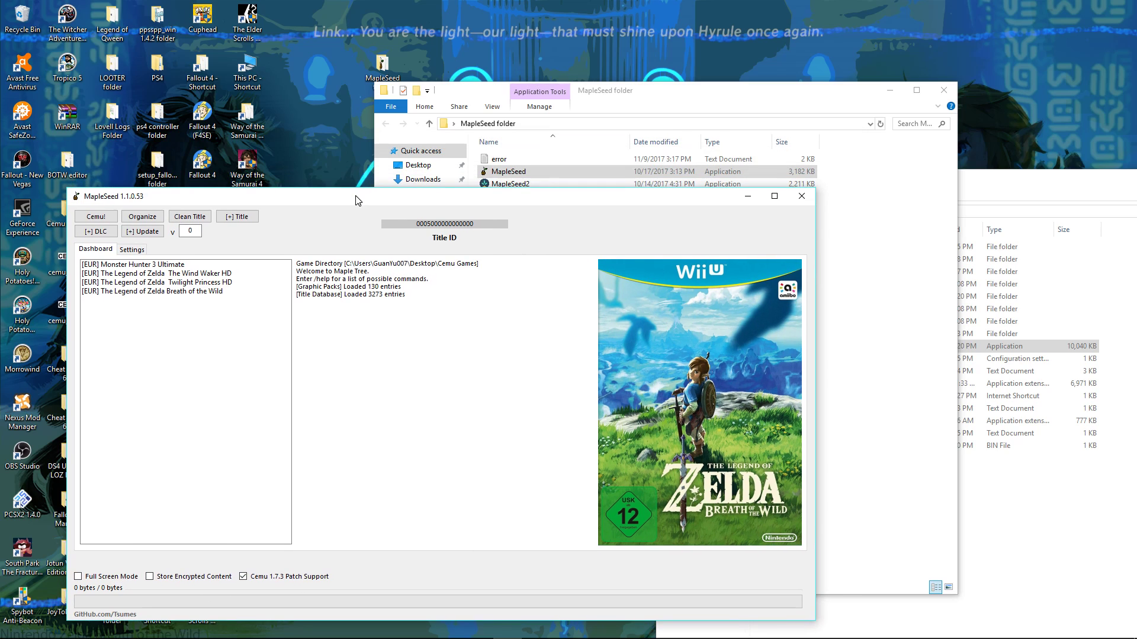
pyautogui.click(160, 268)
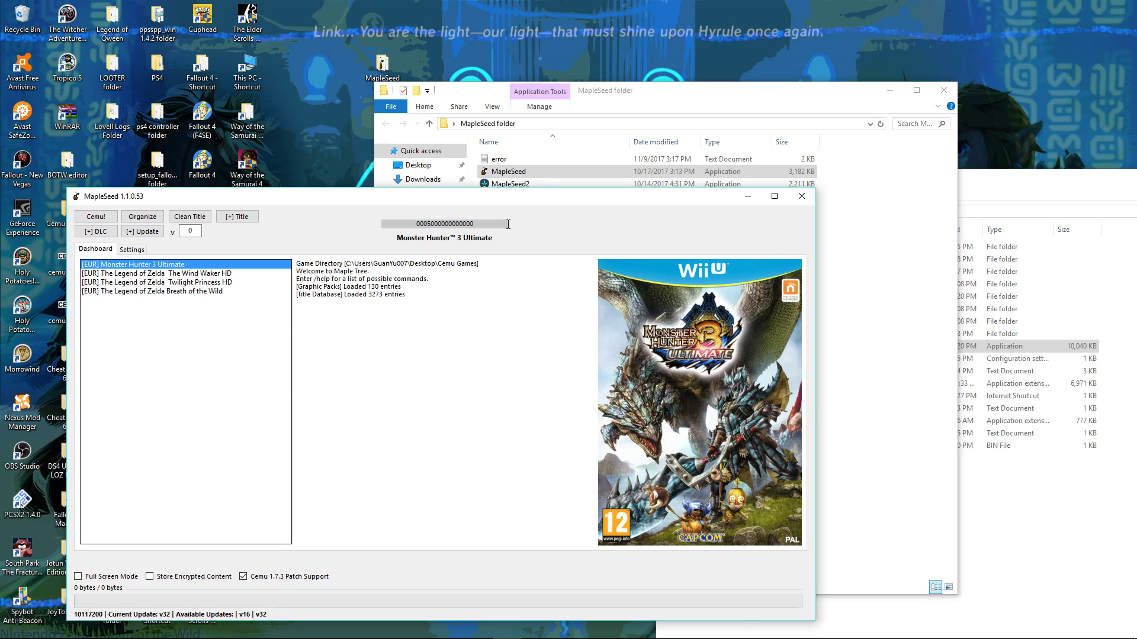
pyautogui.moveTo(461, 199); pyautogui.dragTo(478, 226)
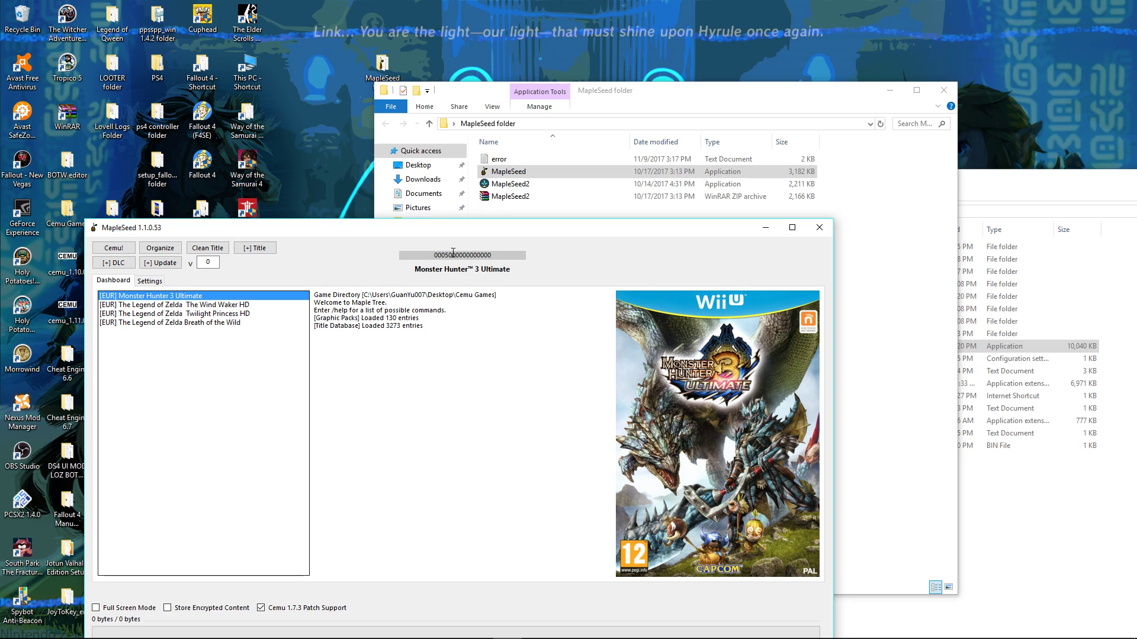
pyautogui.moveTo(419, 232); pyautogui.dragTo(359, 226)
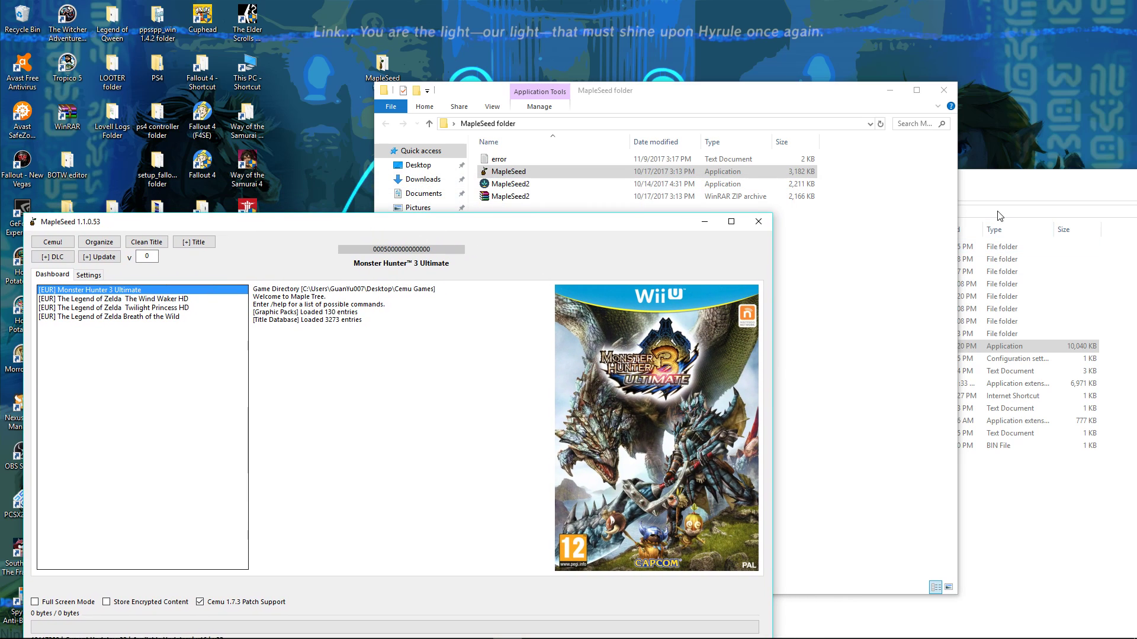
# Bring the cemu_1.11.0 folder window to the front and run the Cemu application from it.
pyautogui.click(992, 189)
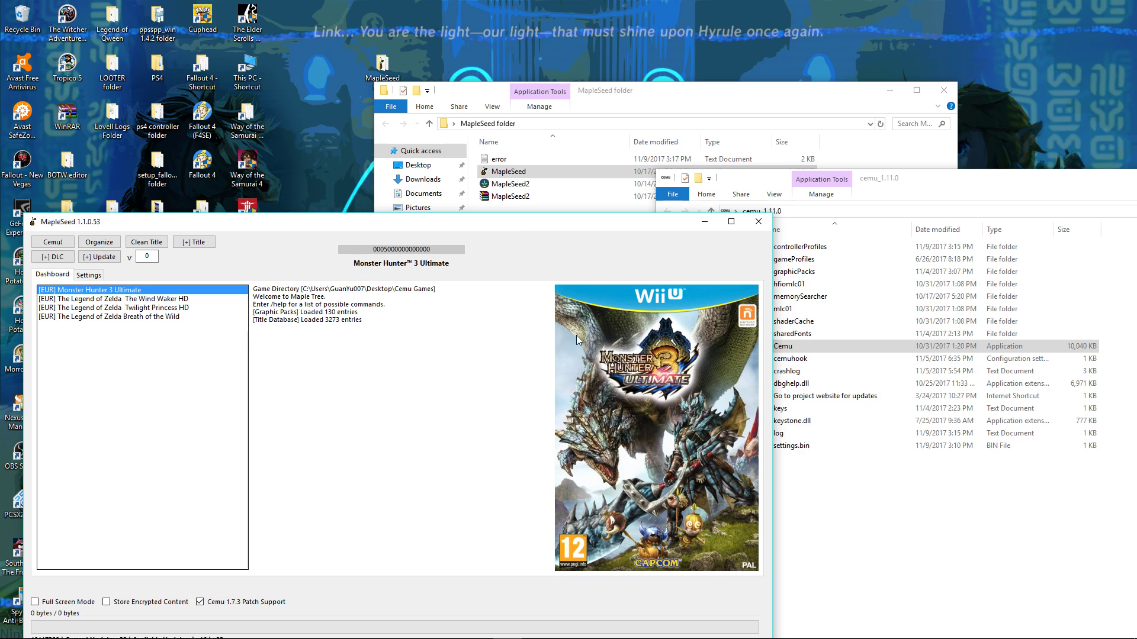
pyautogui.click(853, 492)
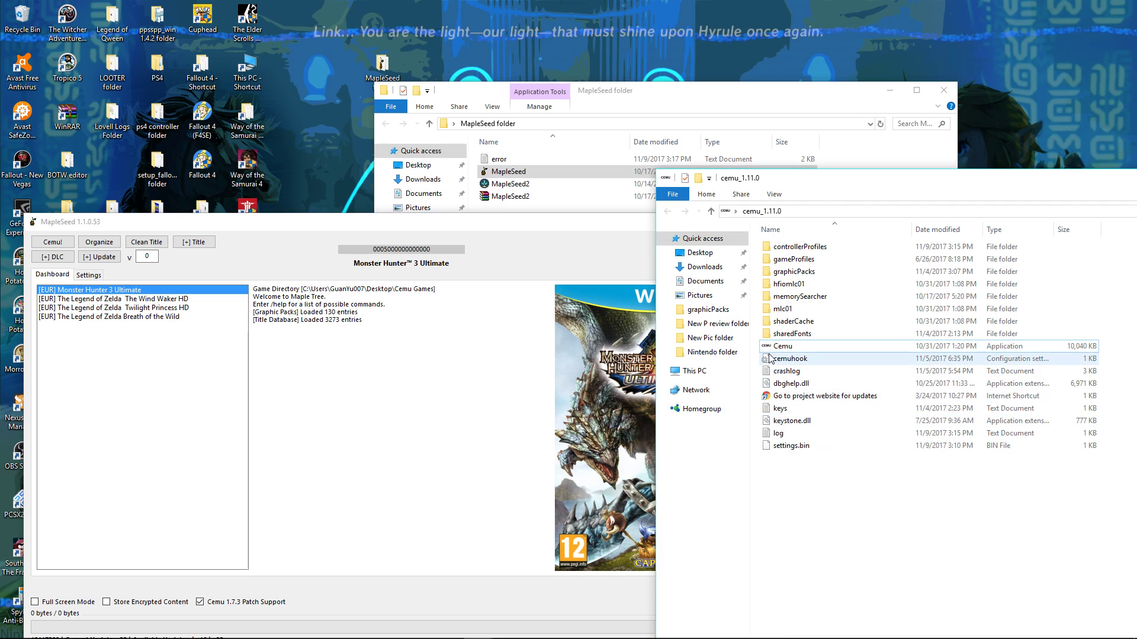
pyautogui.click(770, 351)
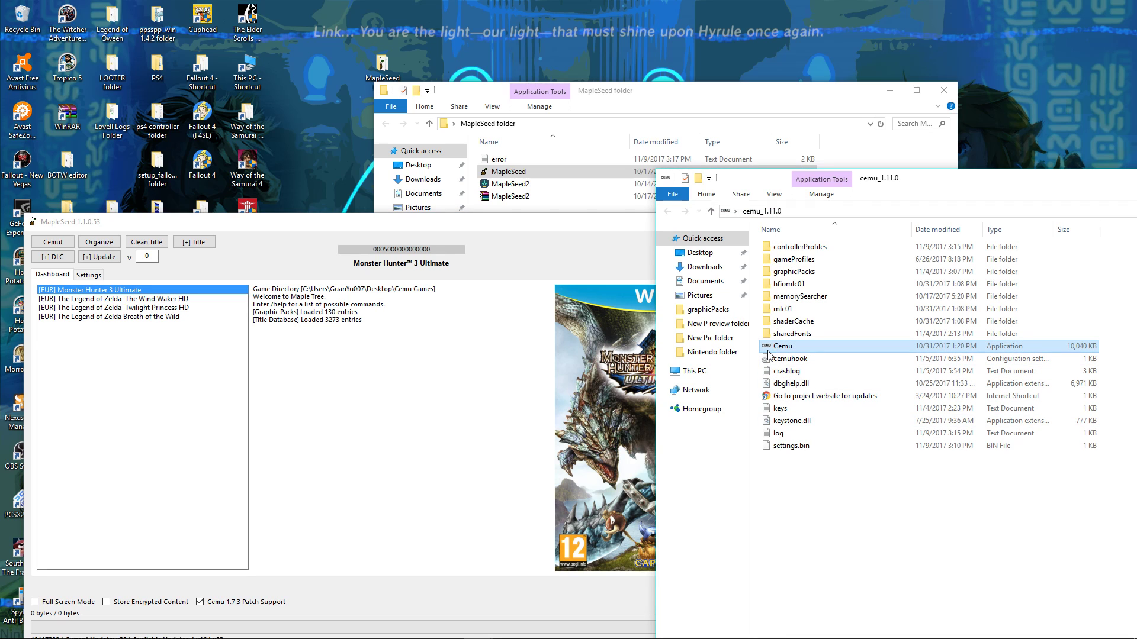
pyautogui.doubleClick(770, 352)
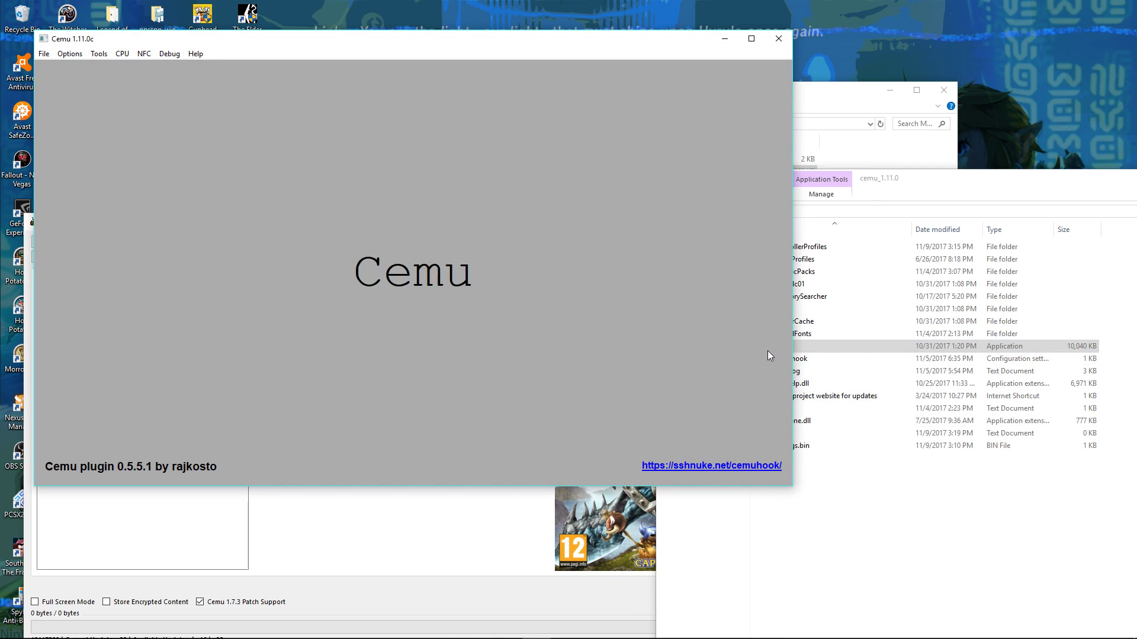
# Load MH3G_Cafe_EU.rpx from the Monster Hunter 3 Ultimate code folder in Cemu, and close the emulator once the game starts.
pyautogui.click(44, 54)
pyautogui.click(58, 69)
pyautogui.click(188, 142)
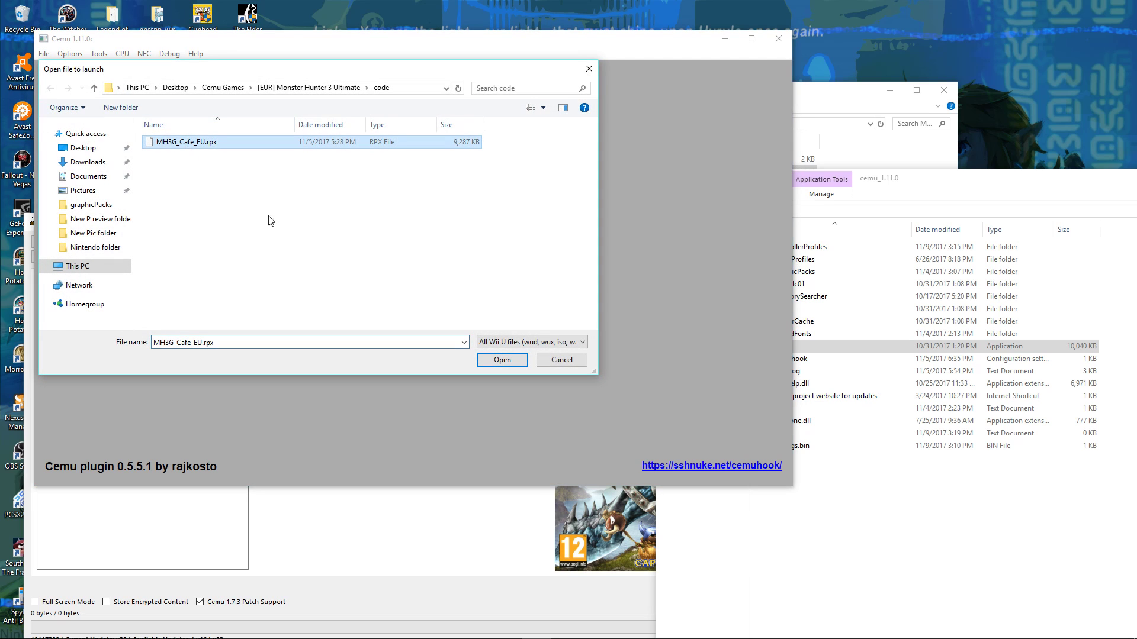
pyautogui.click(500, 361)
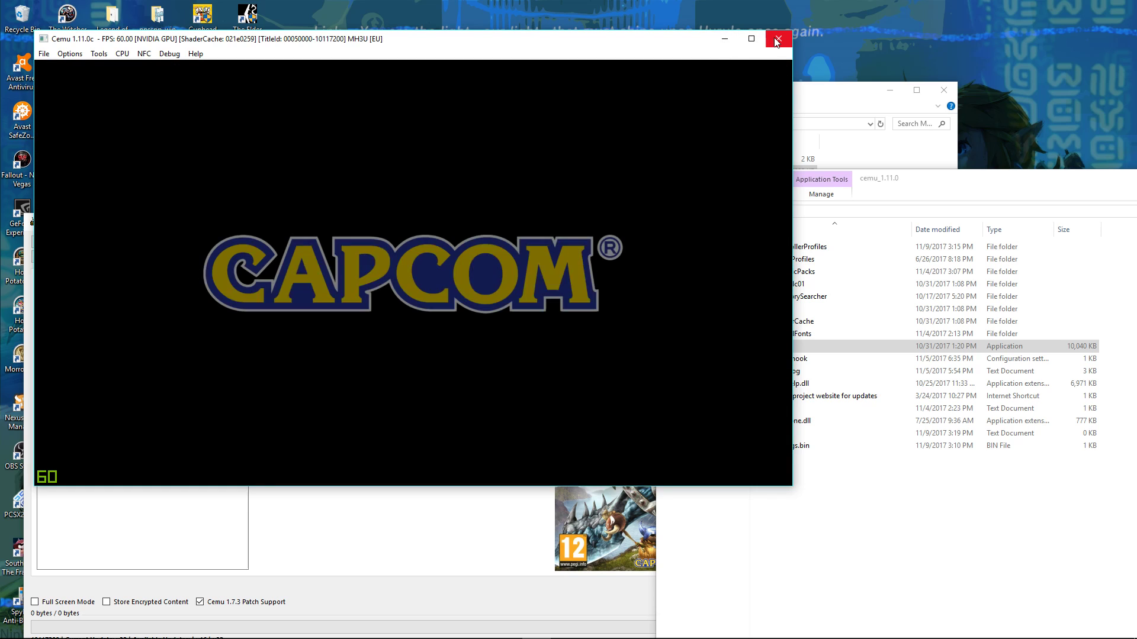
pyautogui.click(775, 36)
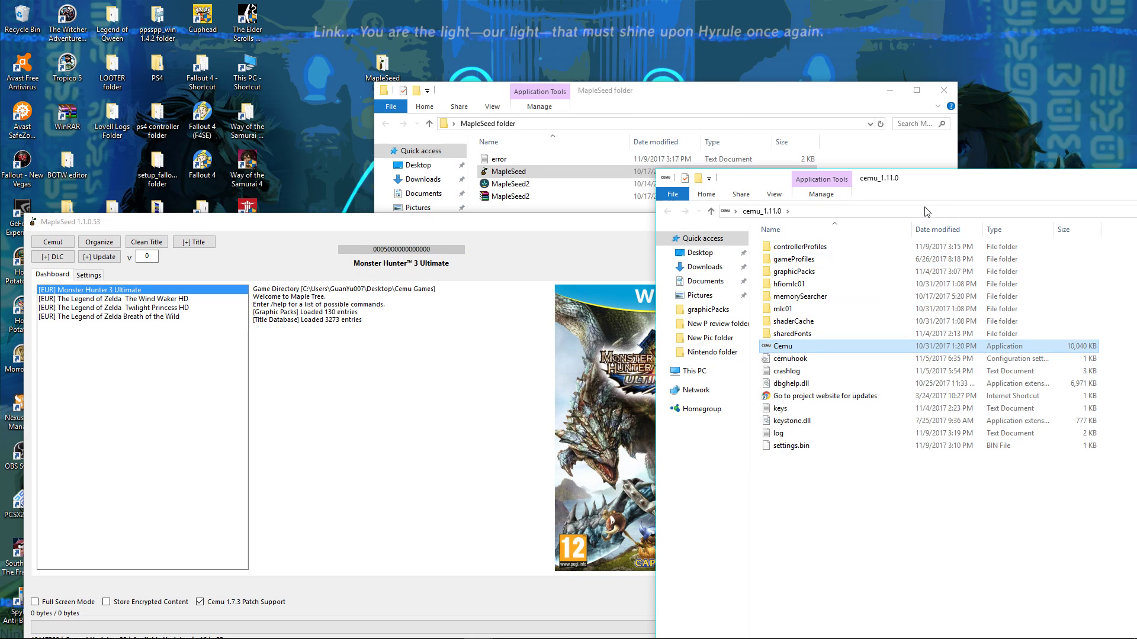
pyautogui.moveTo(912, 183); pyautogui.dragTo(881, 152)
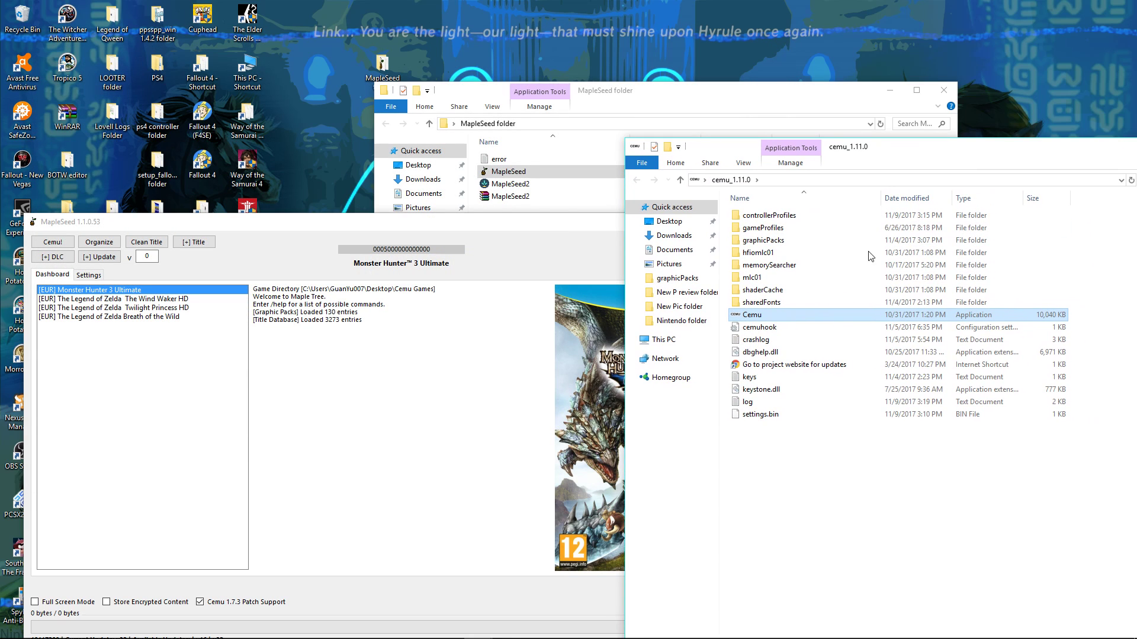
pyautogui.doubleClick(738, 407)
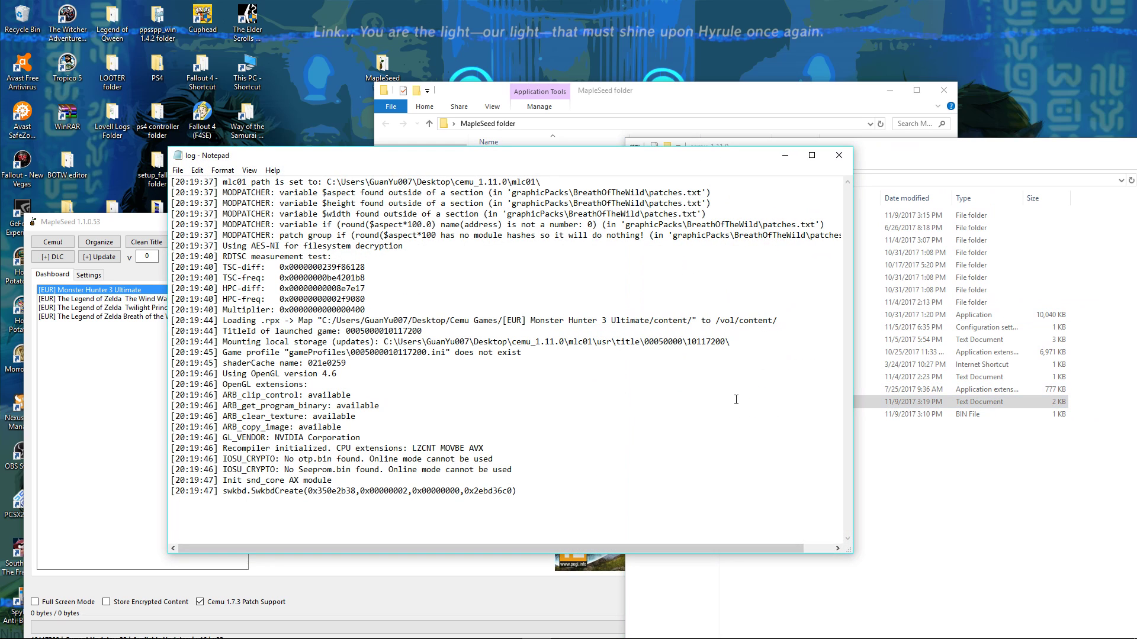
pyautogui.moveTo(237, 156); pyautogui.dragTo(395, 156)
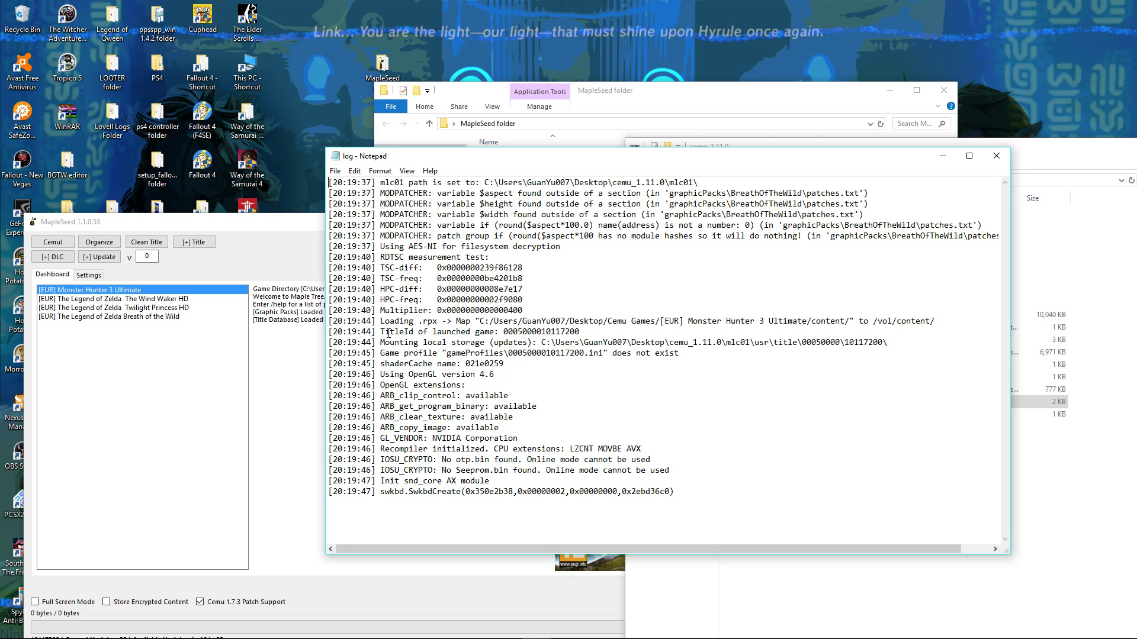
pyautogui.moveTo(380, 332); pyautogui.dragTo(581, 332)
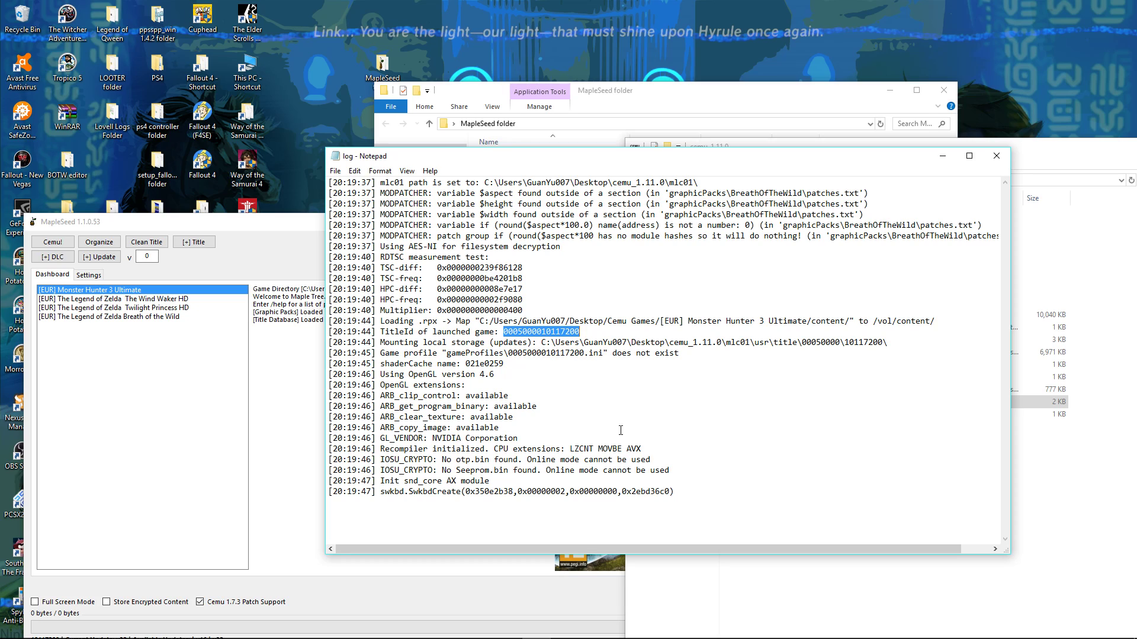
# Copy the selected title ID from the log, close the log, and move the cemu_1.11.0 folder window clear of MapleSeed.
pyautogui.rightClick(560, 332)
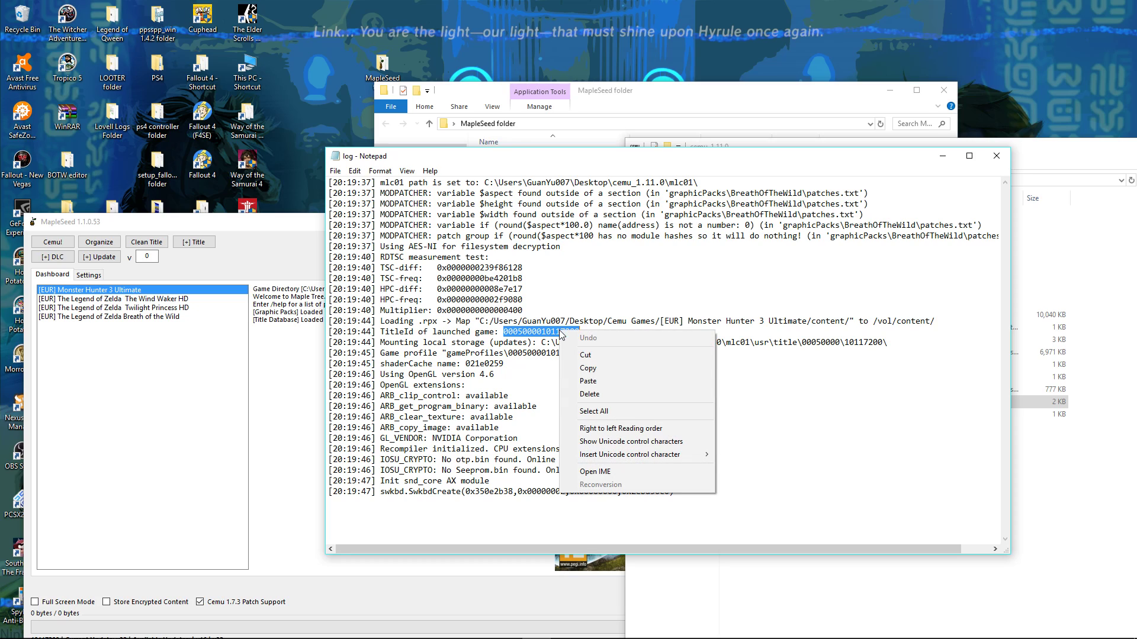
pyautogui.click(588, 368)
pyautogui.moveTo(862, 165); pyautogui.dragTo(851, 204)
pyautogui.click(987, 193)
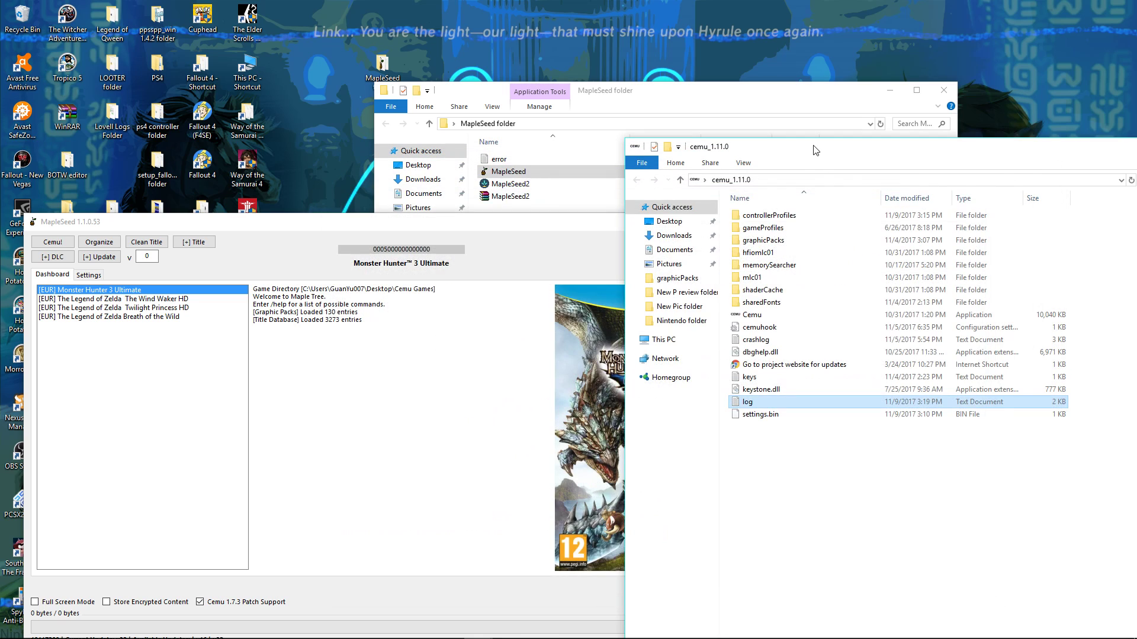
pyautogui.moveTo(818, 156); pyautogui.dragTo(962, 210)
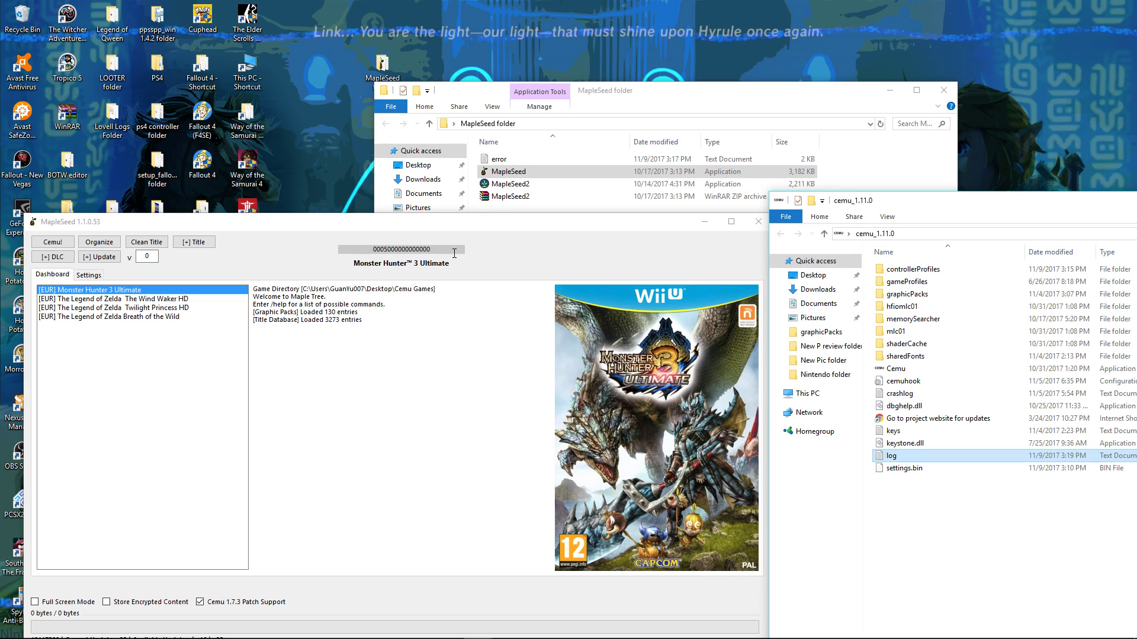
pyautogui.moveTo(436, 249); pyautogui.dragTo(352, 252)
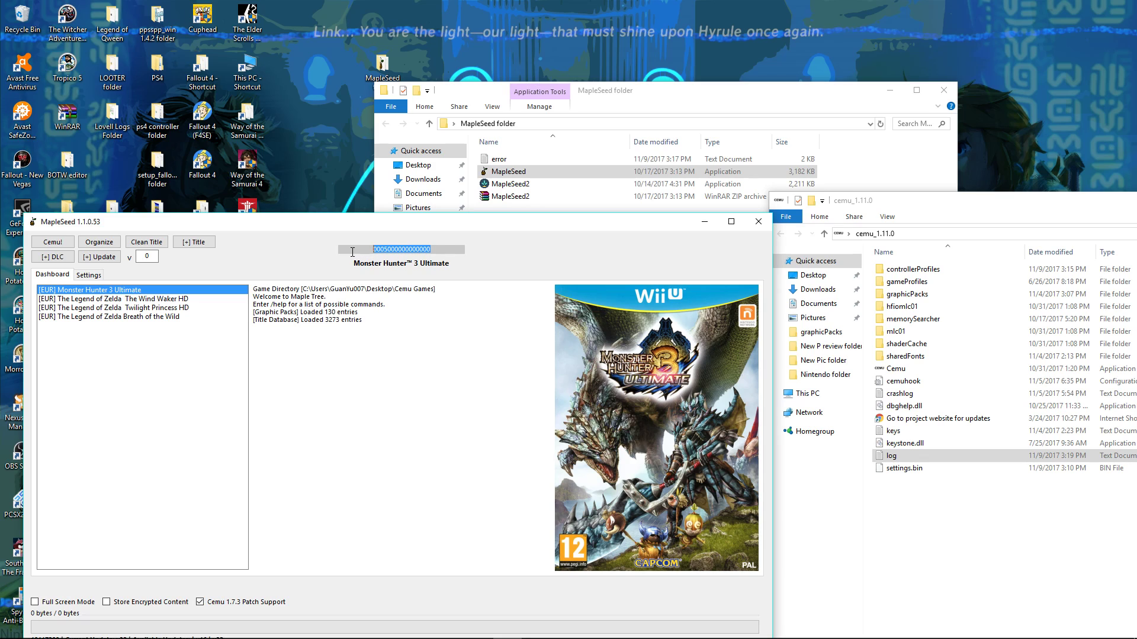
pyautogui.rightClick(403, 249)
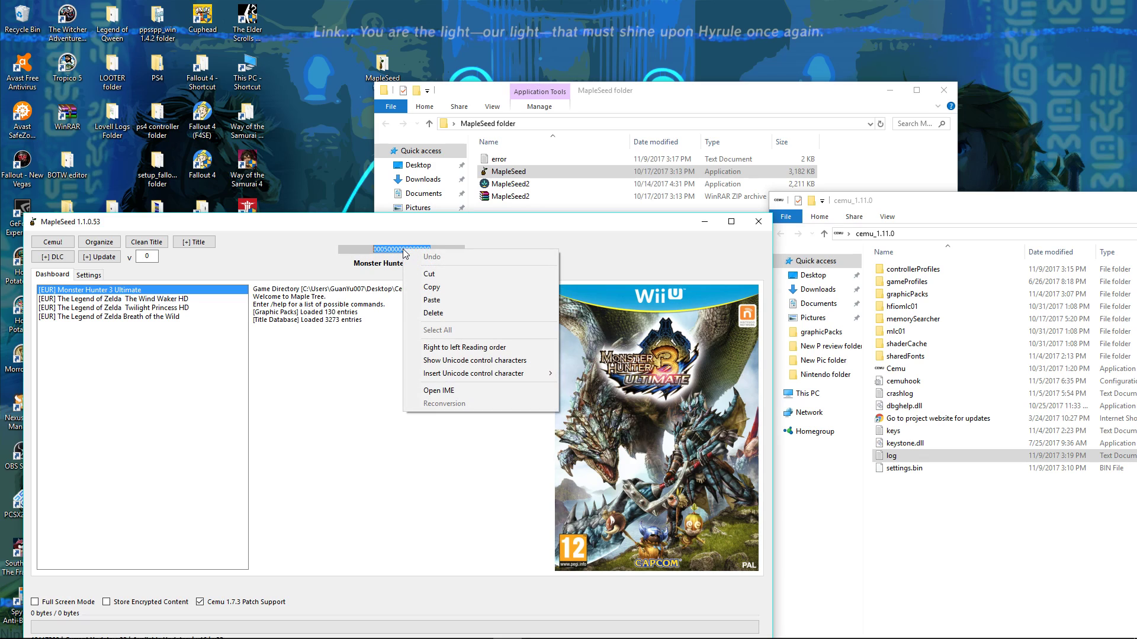
pyautogui.click(427, 301)
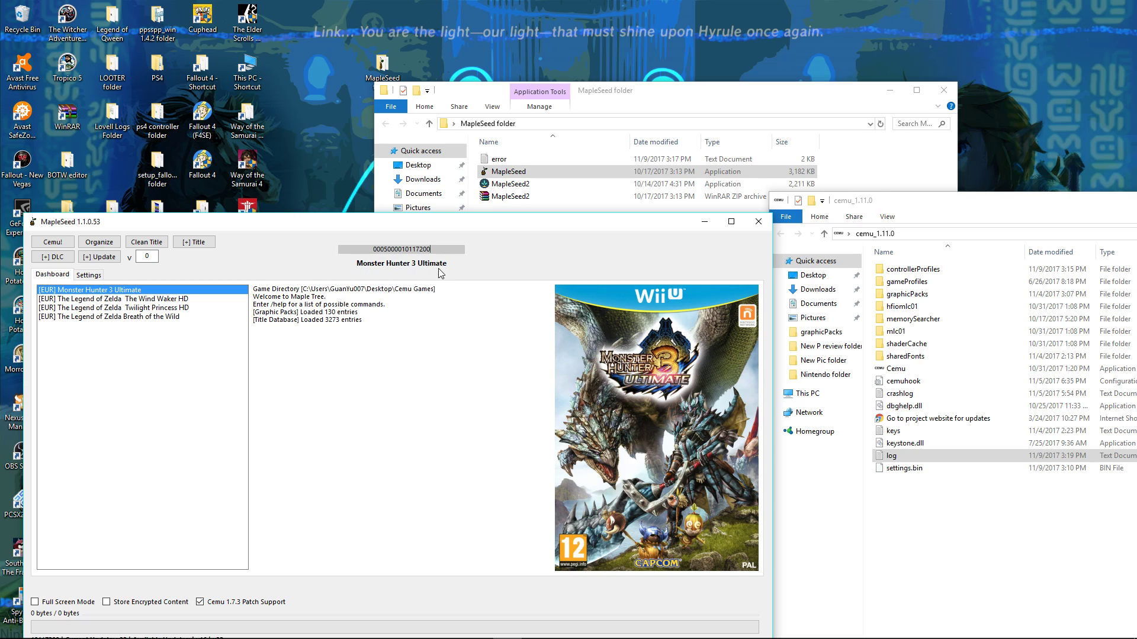
pyautogui.moveTo(499, 225); pyautogui.dragTo(579, 185)
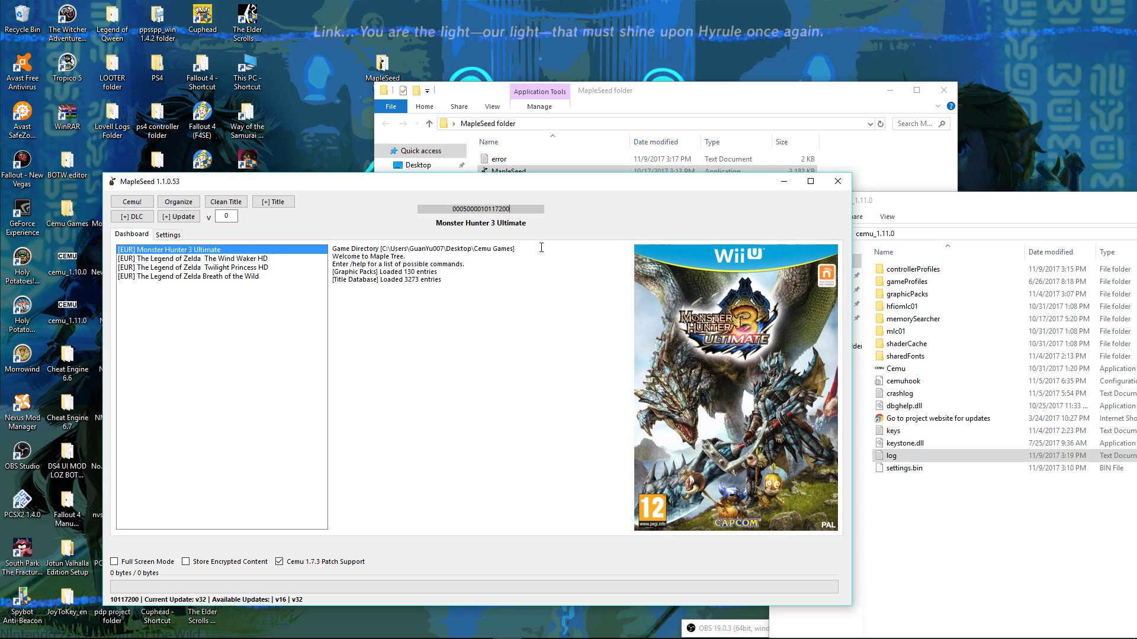
pyautogui.moveTo(554, 183); pyautogui.dragTo(457, 184)
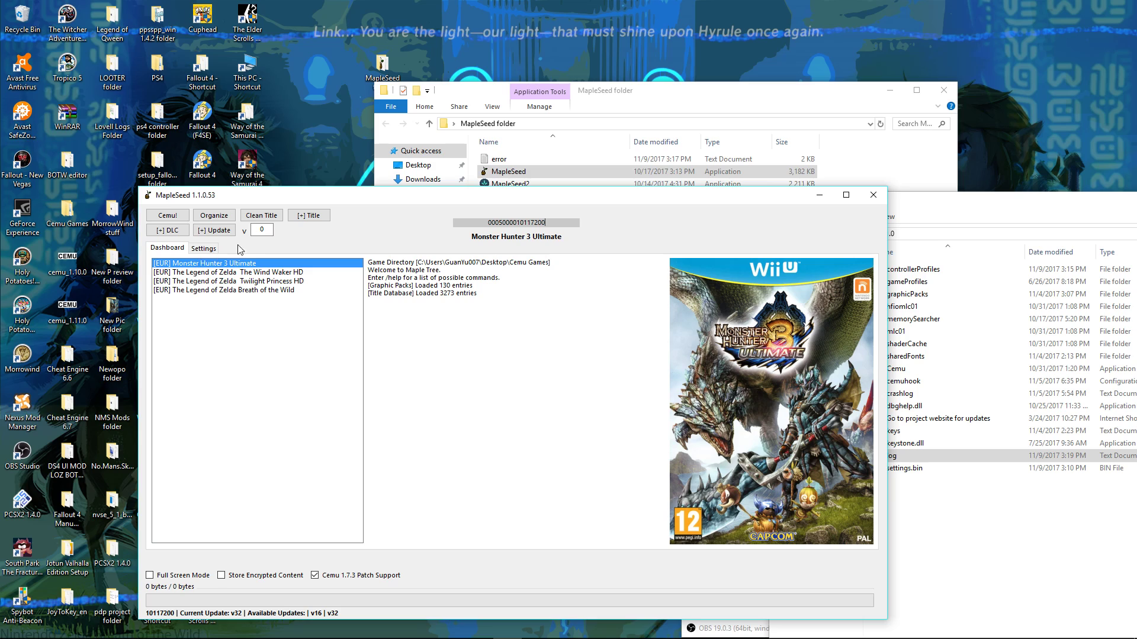
pyautogui.moveTo(383, 197); pyautogui.dragTo(423, 183)
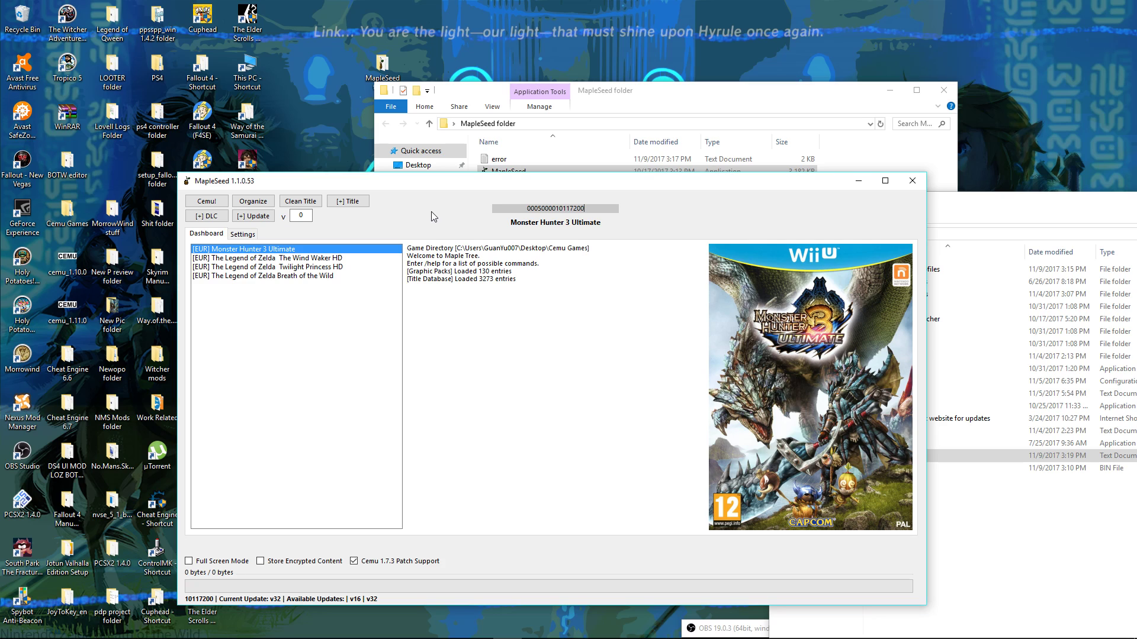
pyautogui.moveTo(464, 187); pyautogui.dragTo(528, 221)
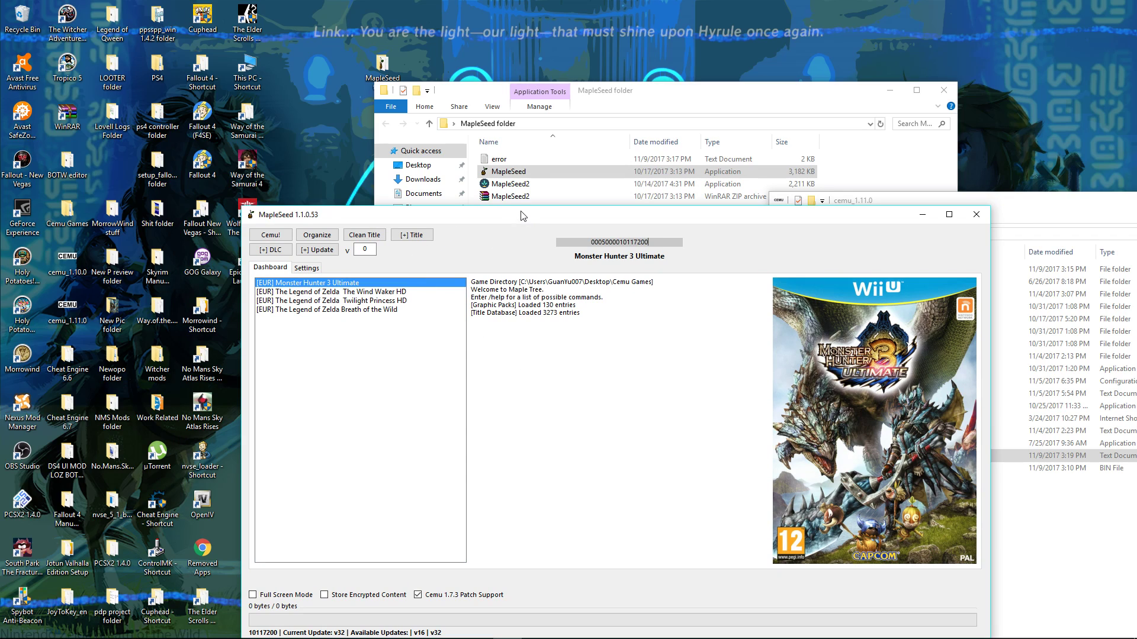
pyautogui.moveTo(520, 215); pyautogui.dragTo(480, 191)
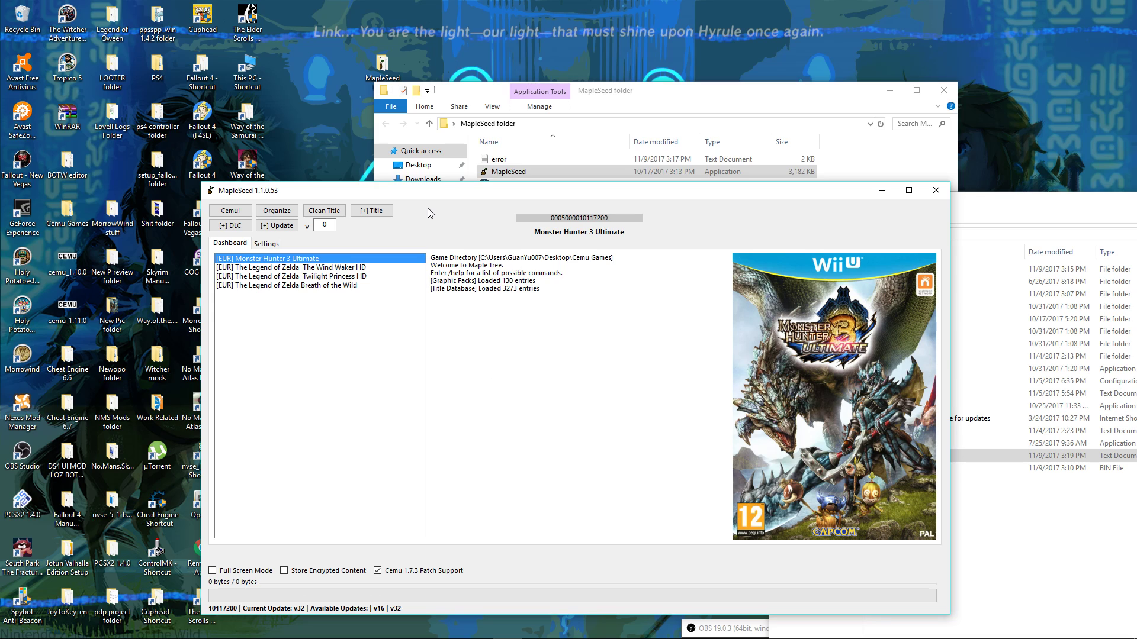
pyautogui.moveTo(454, 195)
pyautogui.mouseDown()
pyautogui.moveTo(533, 196)
pyautogui.moveTo(462, 183)
pyautogui.mouseUp()
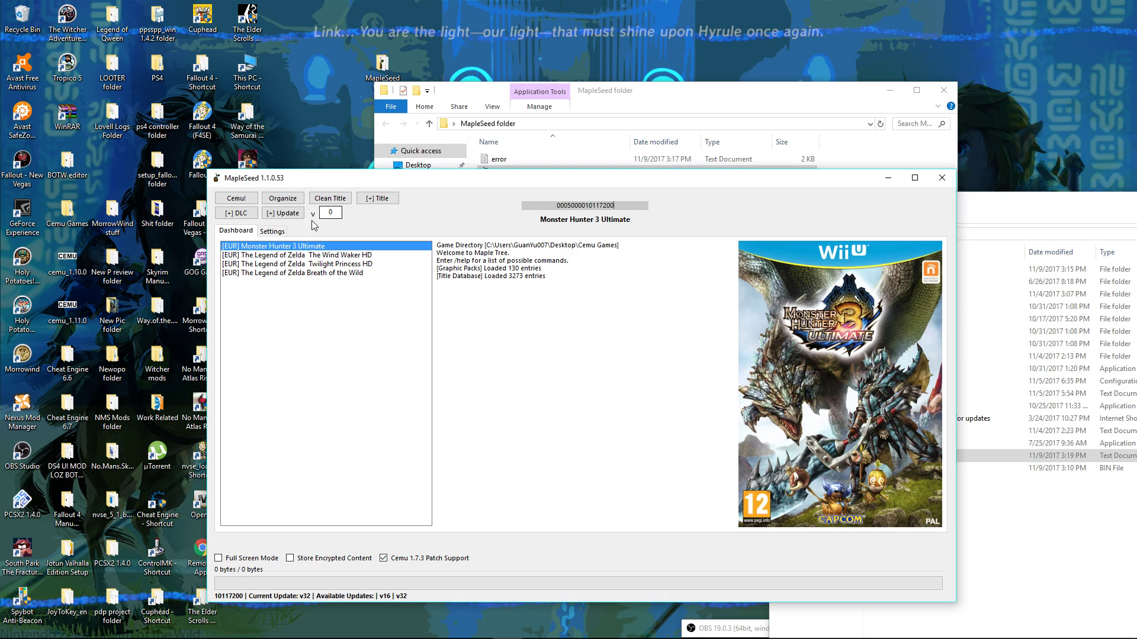
# Set the update version to 32 and download the Monster Hunter 3 Ultimate update to the proposed cemu_1.11.0 mlc01 location.
pyautogui.click(333, 213)
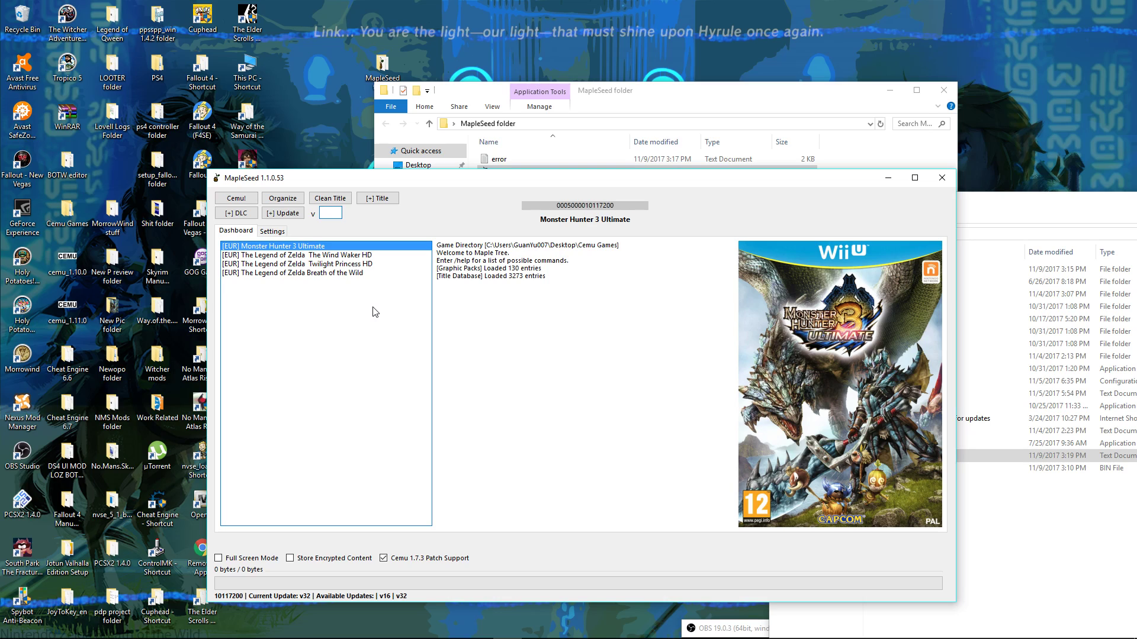
pyautogui.write('32')
pyautogui.click(284, 215)
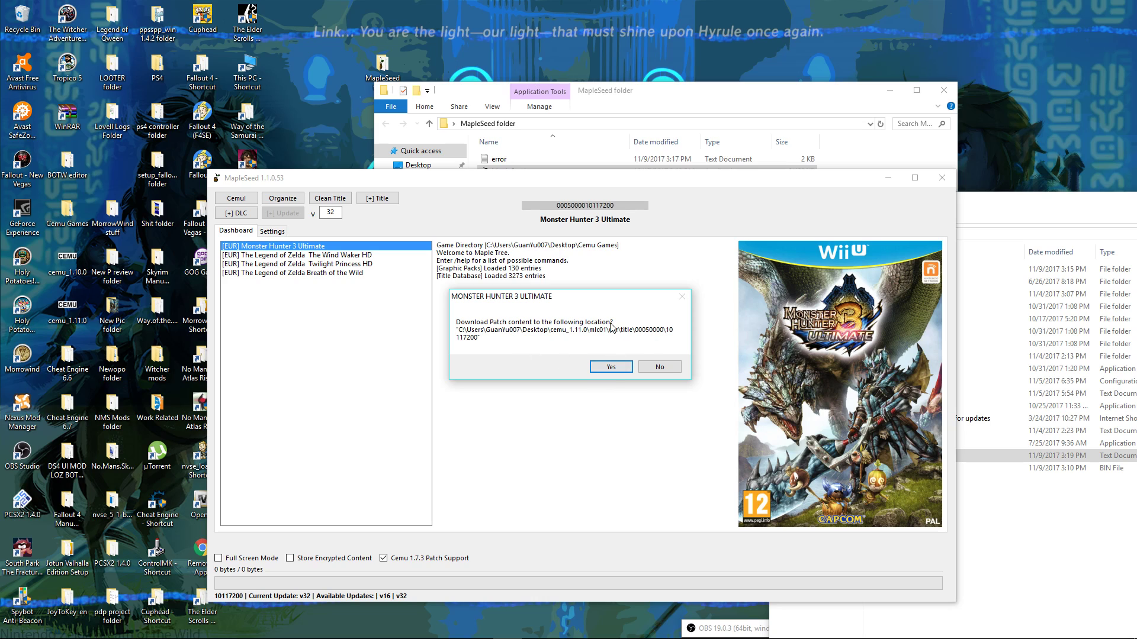
pyautogui.click(609, 365)
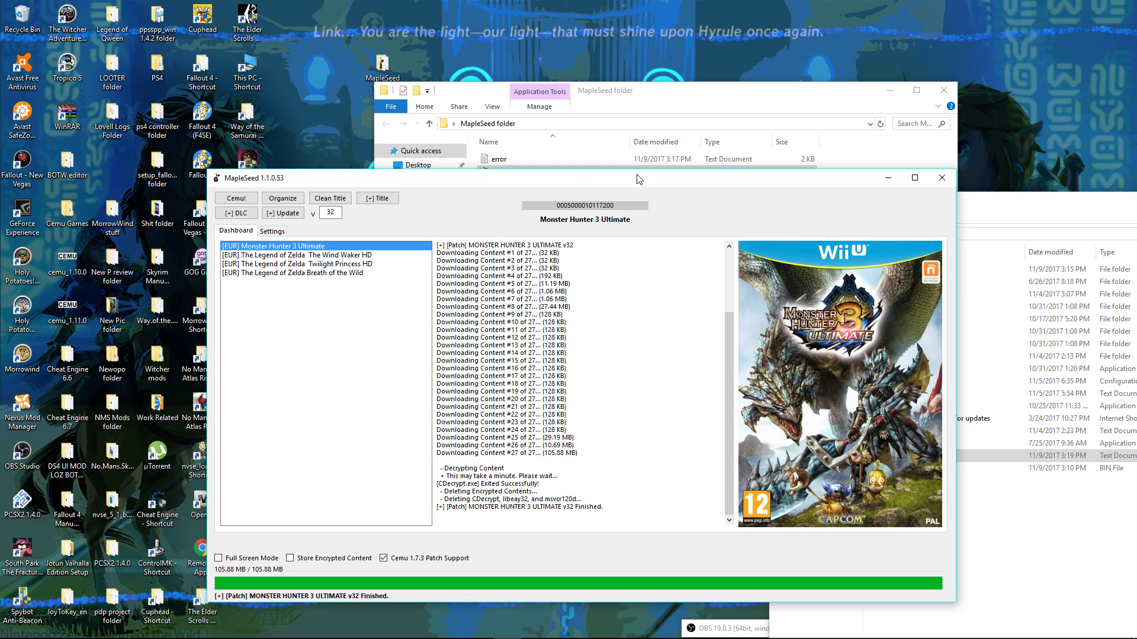
# Close MapleSeed and run the Cemu application from the cemu_1.11.0 folder.
pyautogui.moveTo(632, 181); pyautogui.dragTo(457, 153)
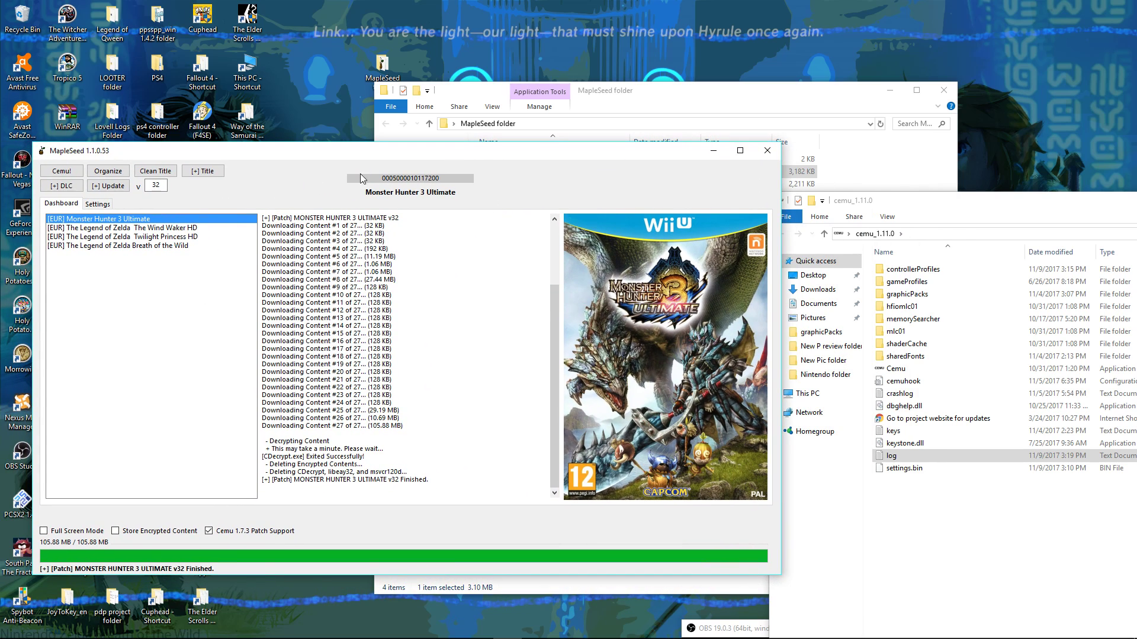
pyautogui.click(767, 152)
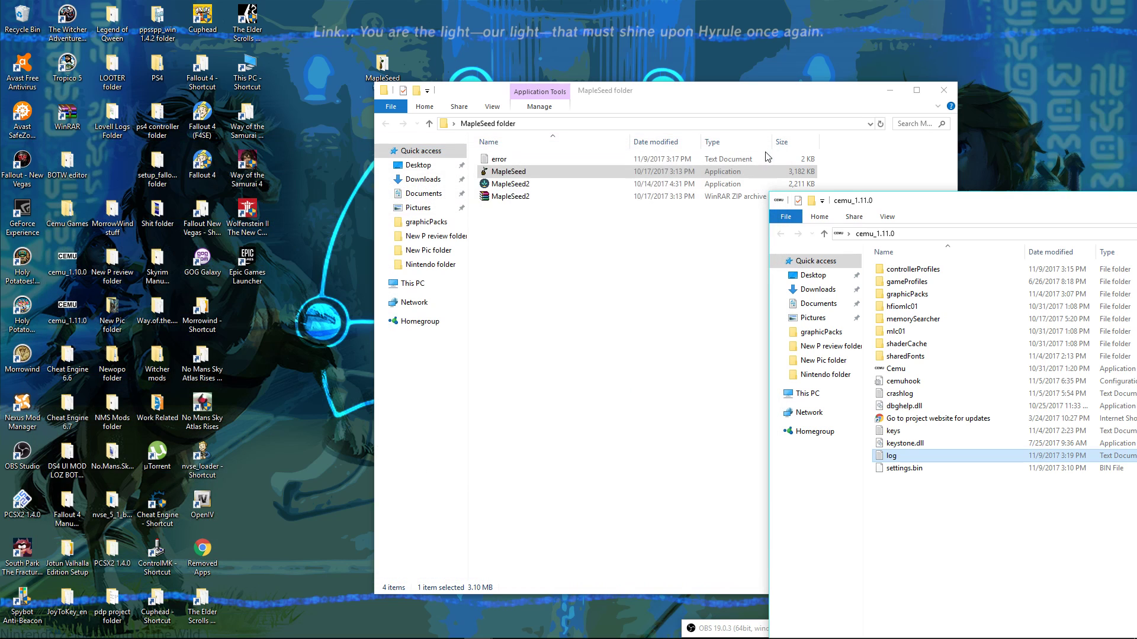
pyautogui.moveTo(938, 209); pyautogui.dragTo(429, 114)
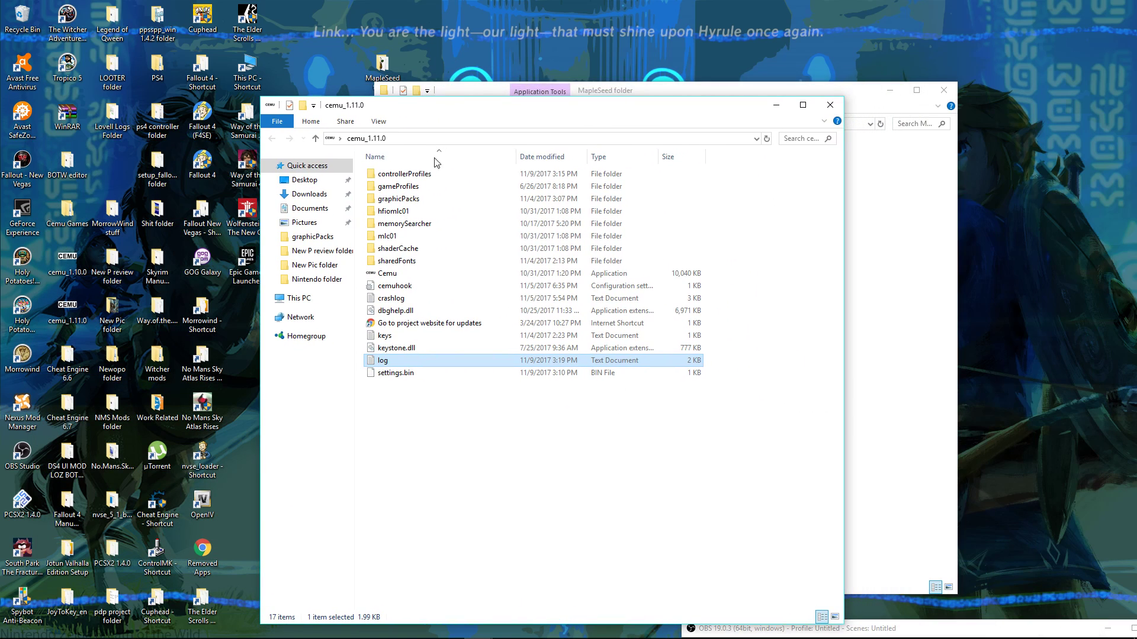
pyautogui.click(379, 276)
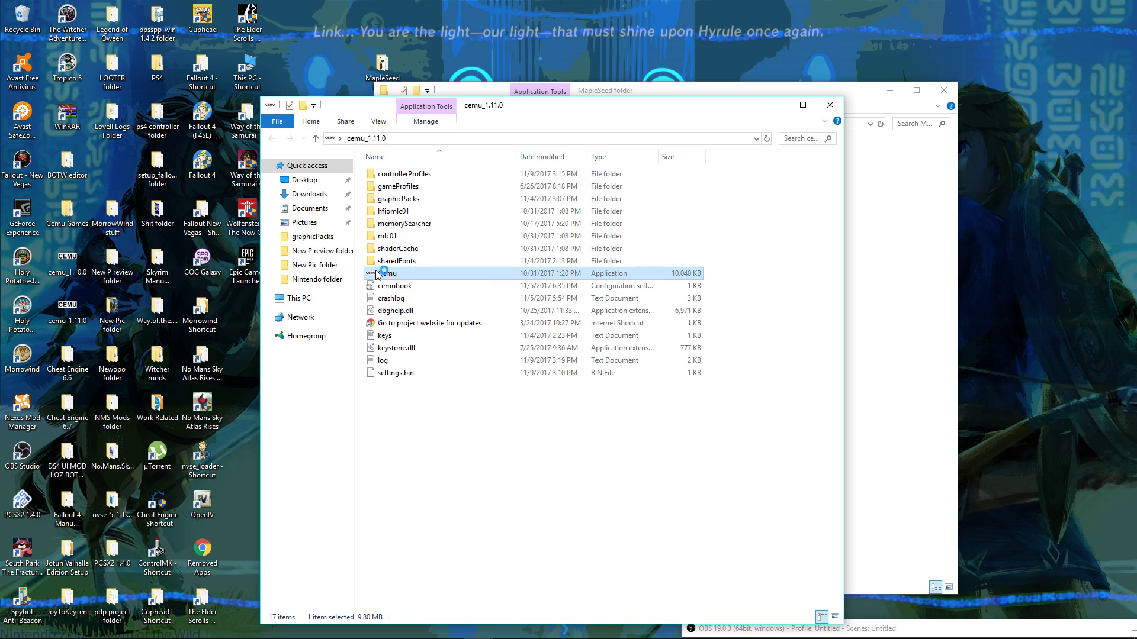
pyautogui.doubleClick(377, 274)
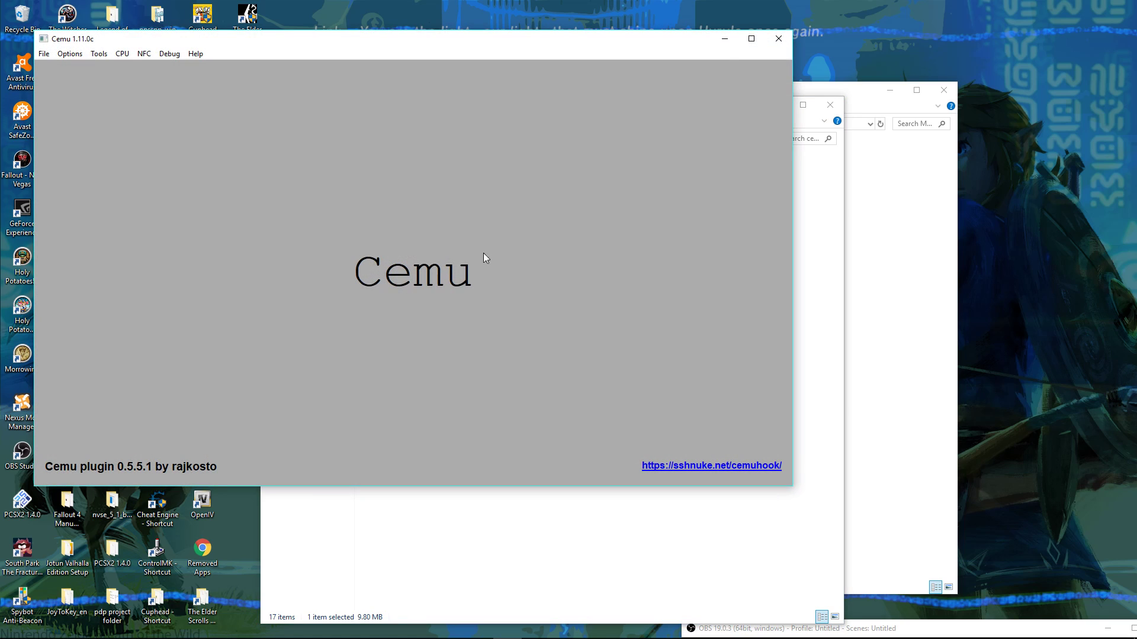
# Close the MapleSeed folder window and move the Cemu window towards the middle of the desktop.
pyautogui.click(883, 203)
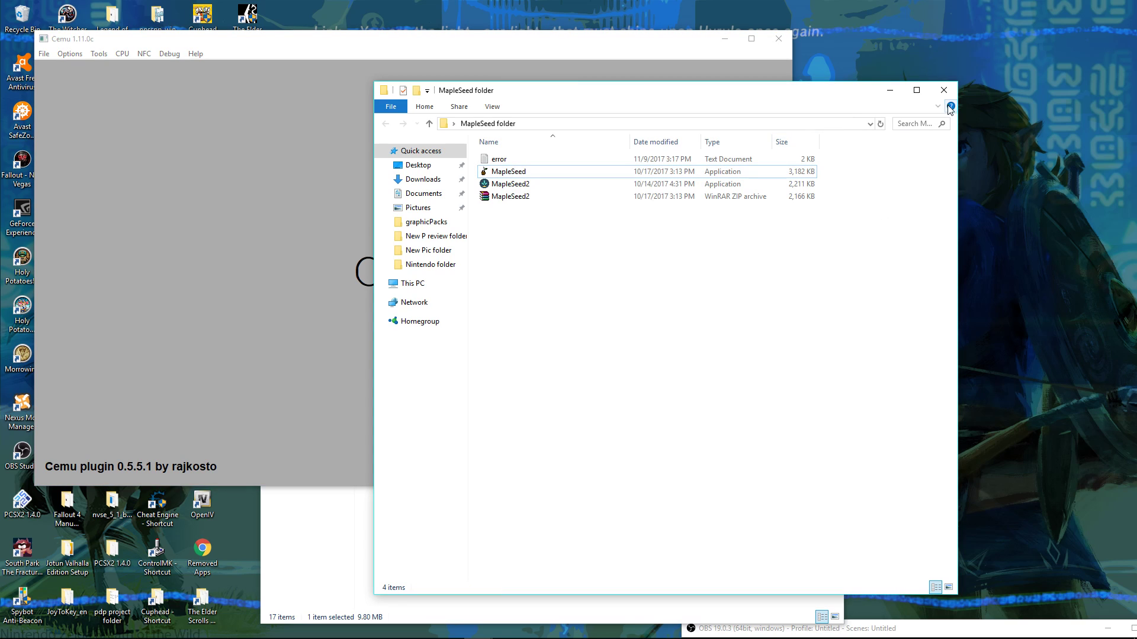
pyautogui.click(935, 89)
pyautogui.moveTo(306, 42); pyautogui.dragTo(393, 150)
# Look over Cemu's debug options, including Disable CPU extensions, Custom Timer and the MM Timer Accuracy choices.
pyautogui.click(131, 166)
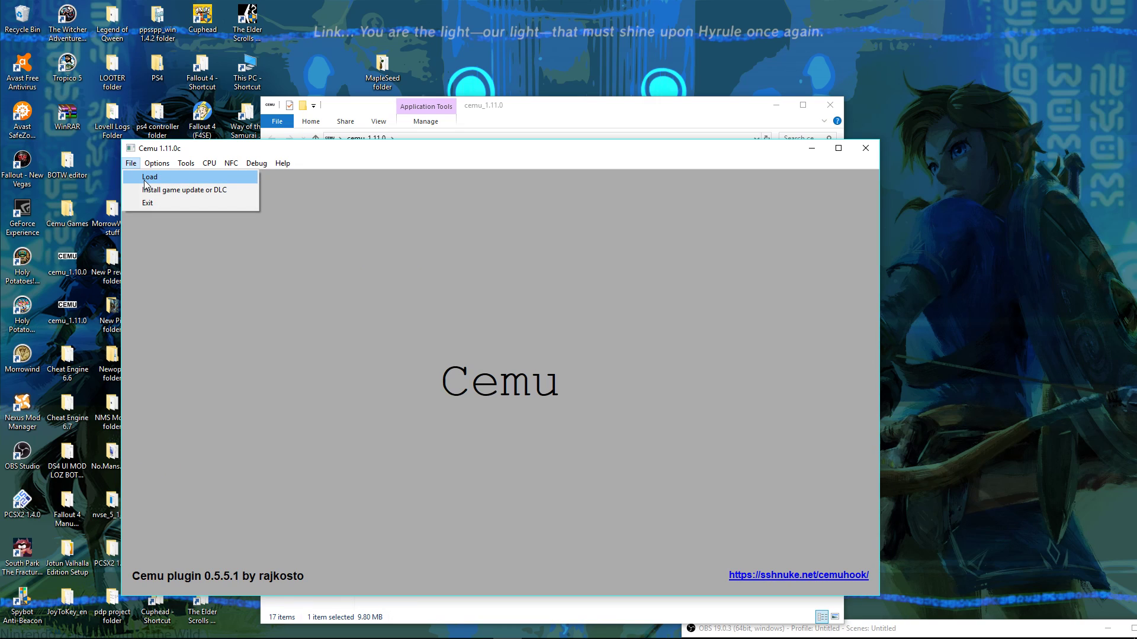
pyautogui.moveTo(155, 164)
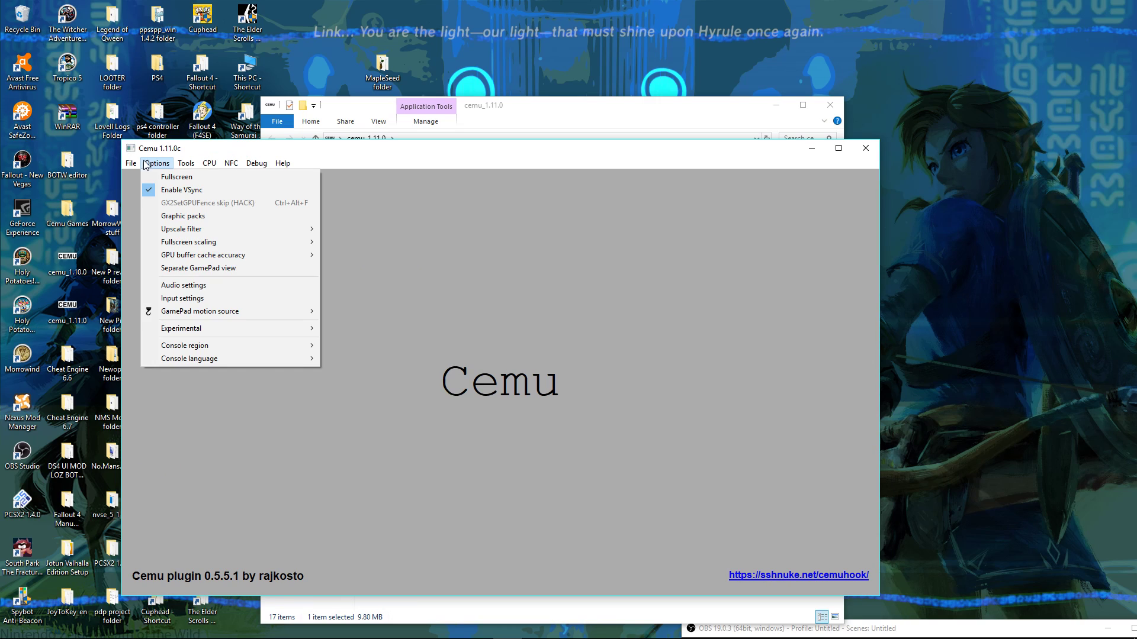
pyautogui.click(407, 238)
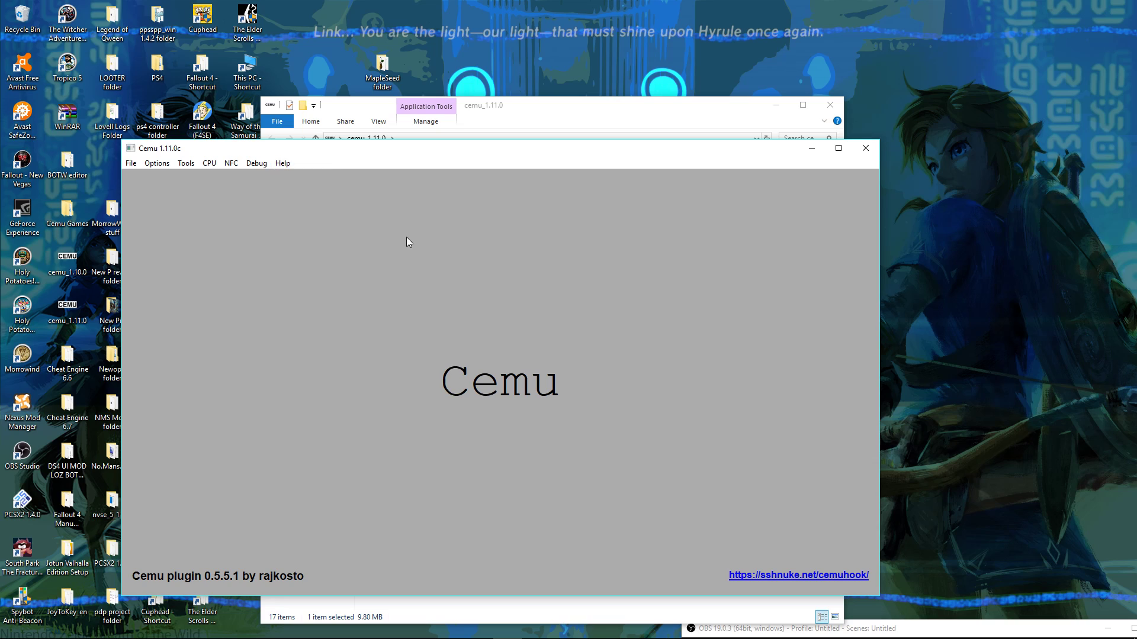
pyautogui.click(265, 168)
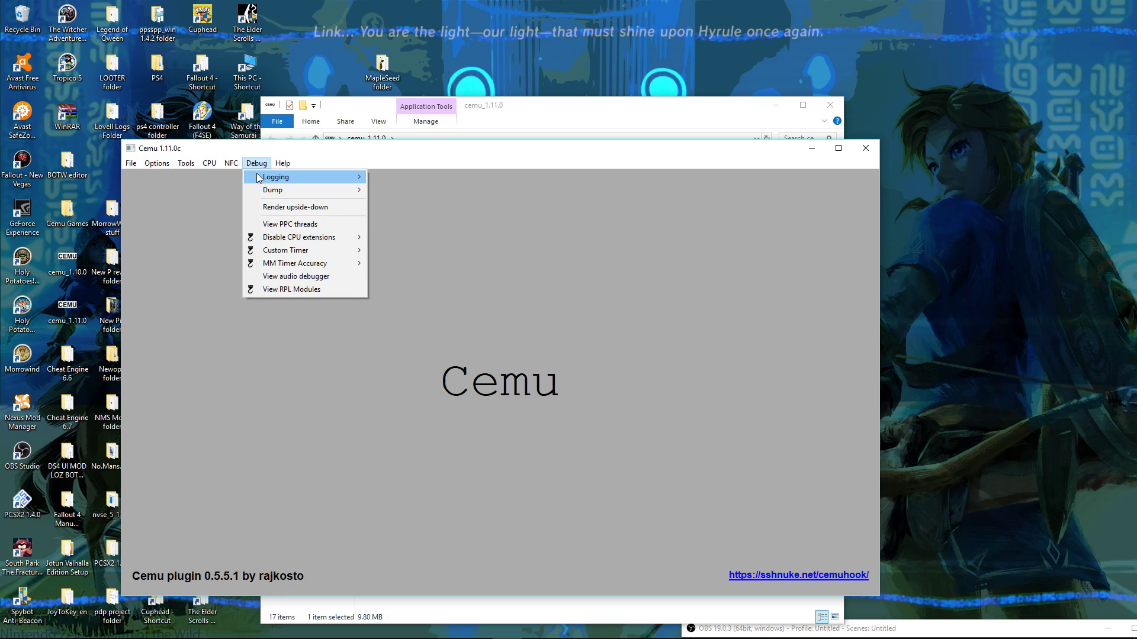
pyautogui.moveTo(273, 236)
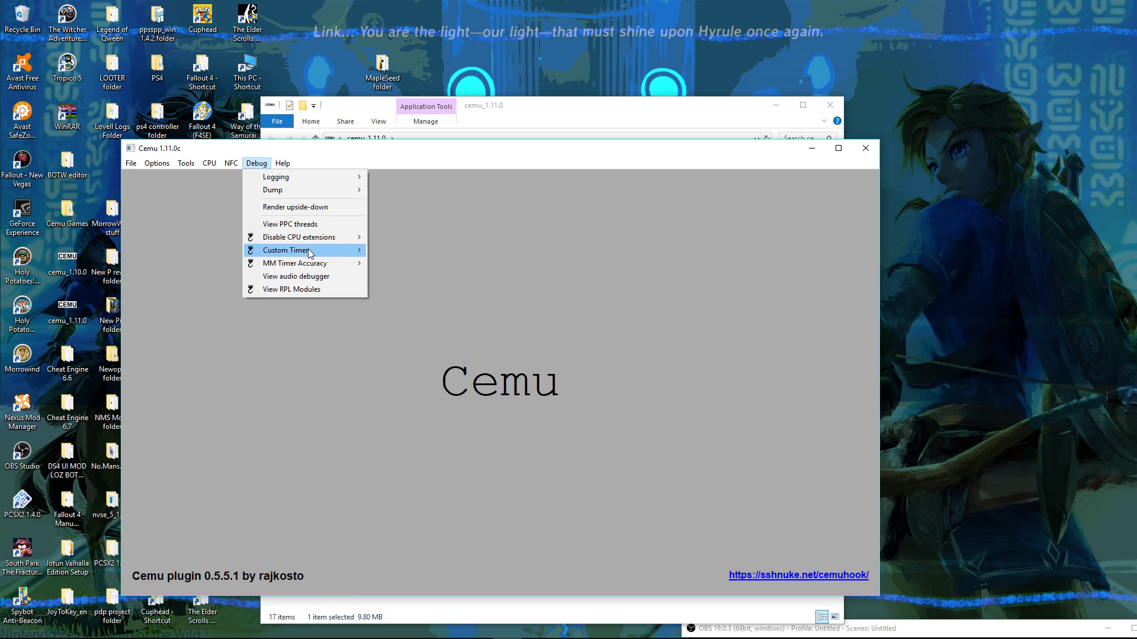
pyautogui.moveTo(312, 253)
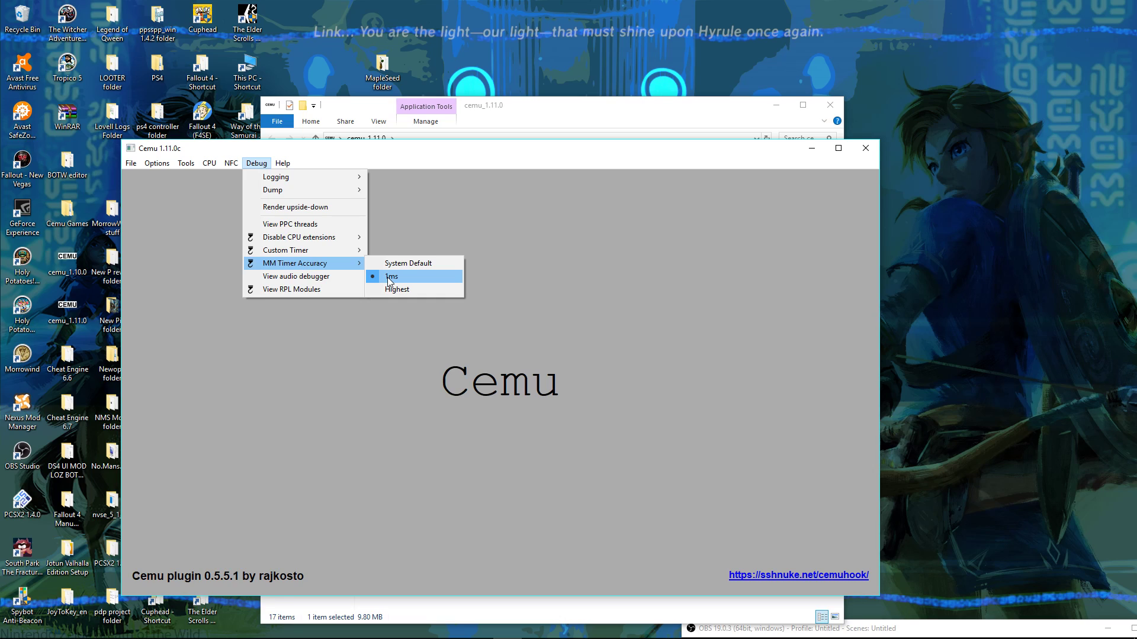
pyautogui.click(223, 221)
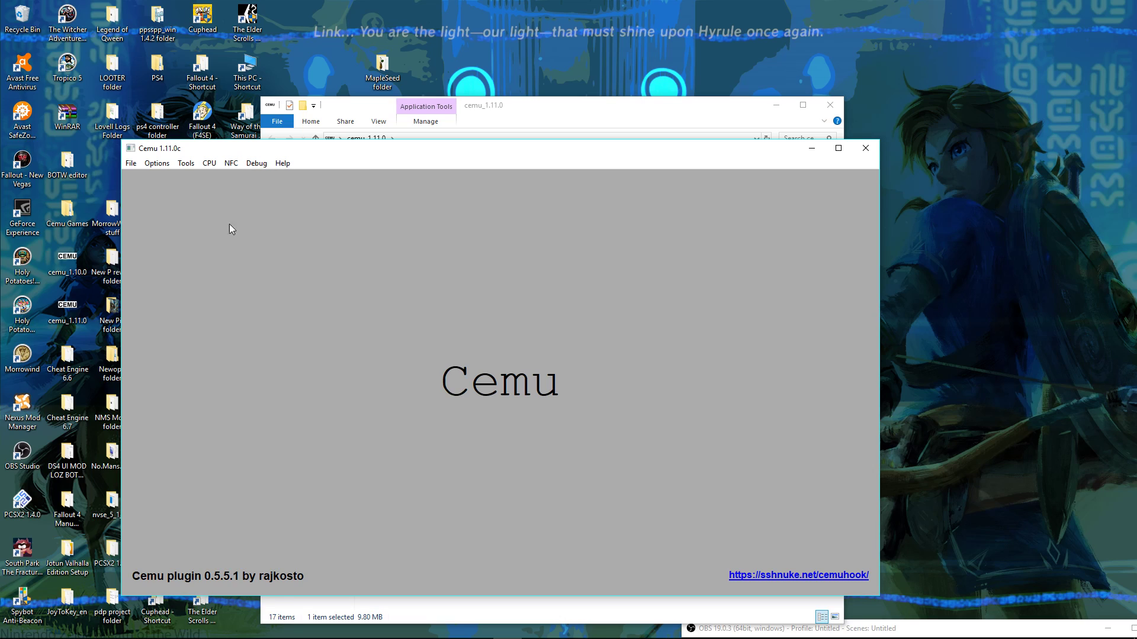
# Examine Cemu's GPU buffer cache accuracy choices, audio volume setting, and GamePad motion source and experimental options.
pyautogui.click(157, 165)
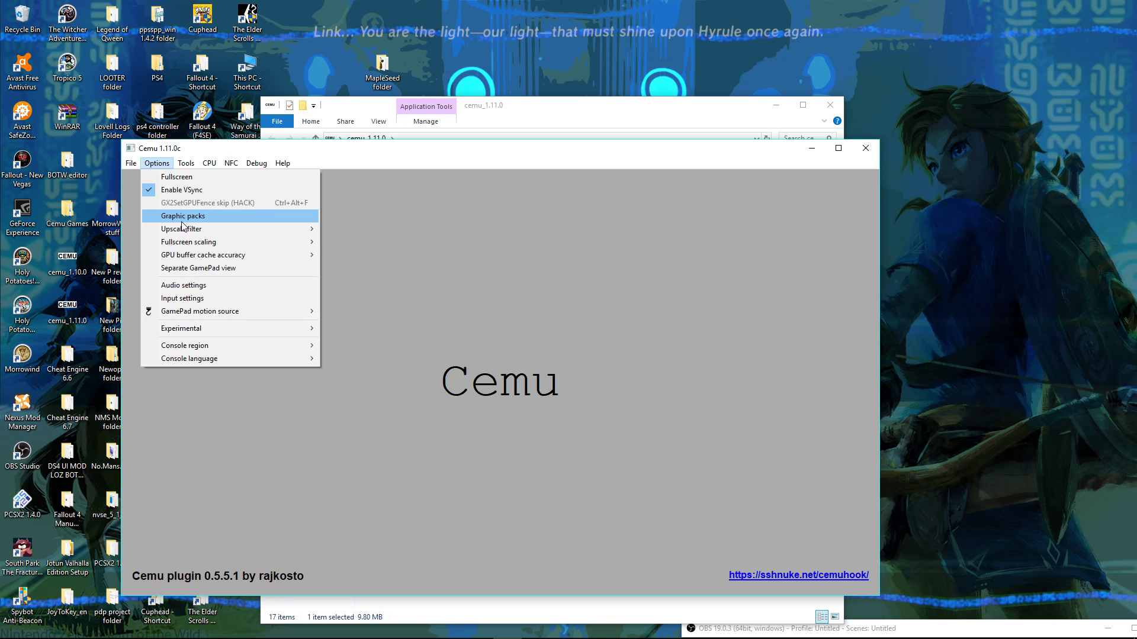
pyautogui.moveTo(183, 256)
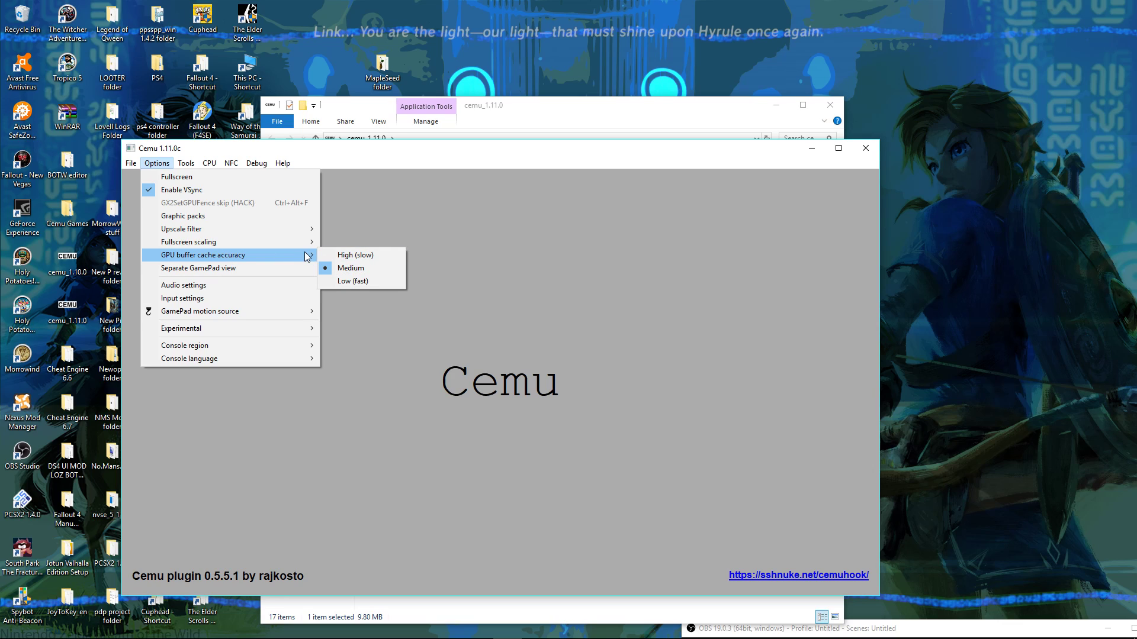
pyautogui.click(185, 285)
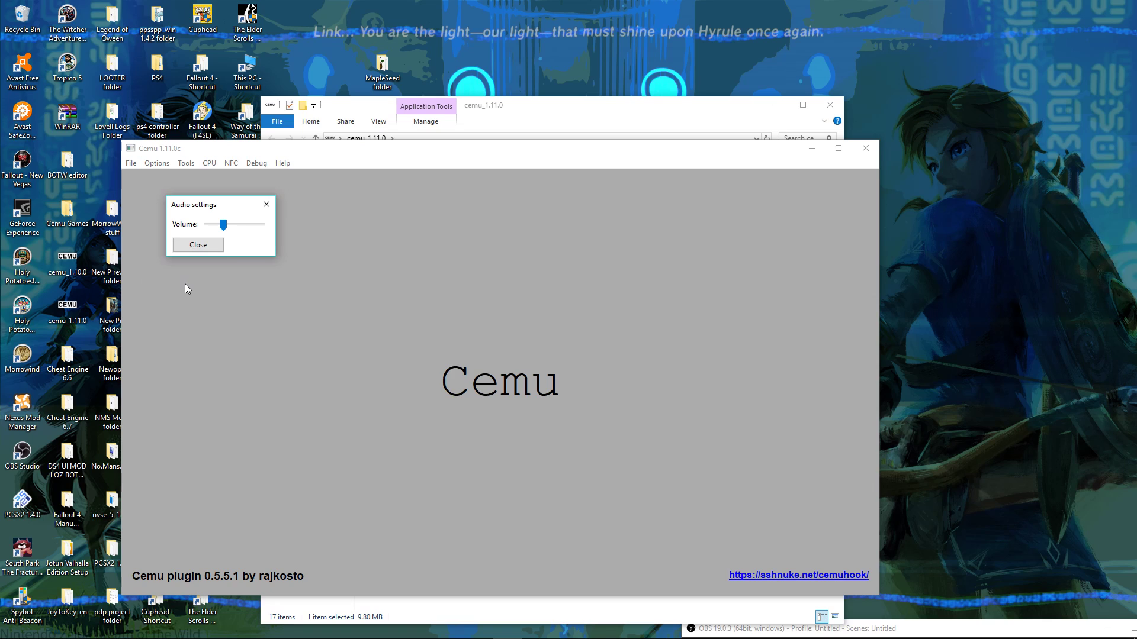
pyautogui.click(214, 245)
pyautogui.click(157, 164)
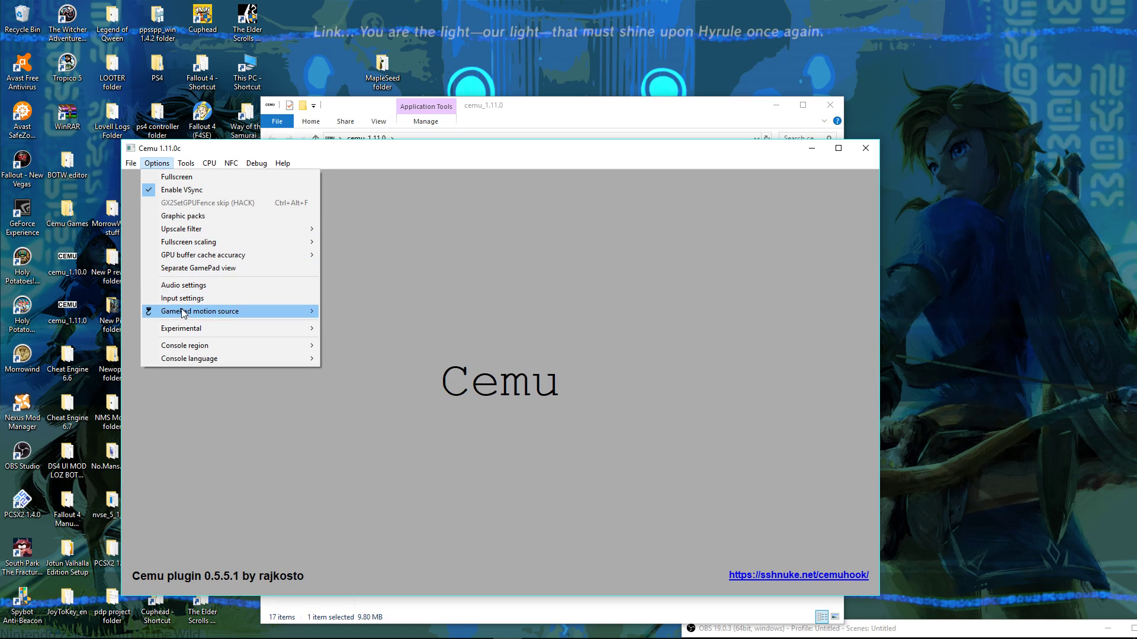
pyautogui.moveTo(182, 330)
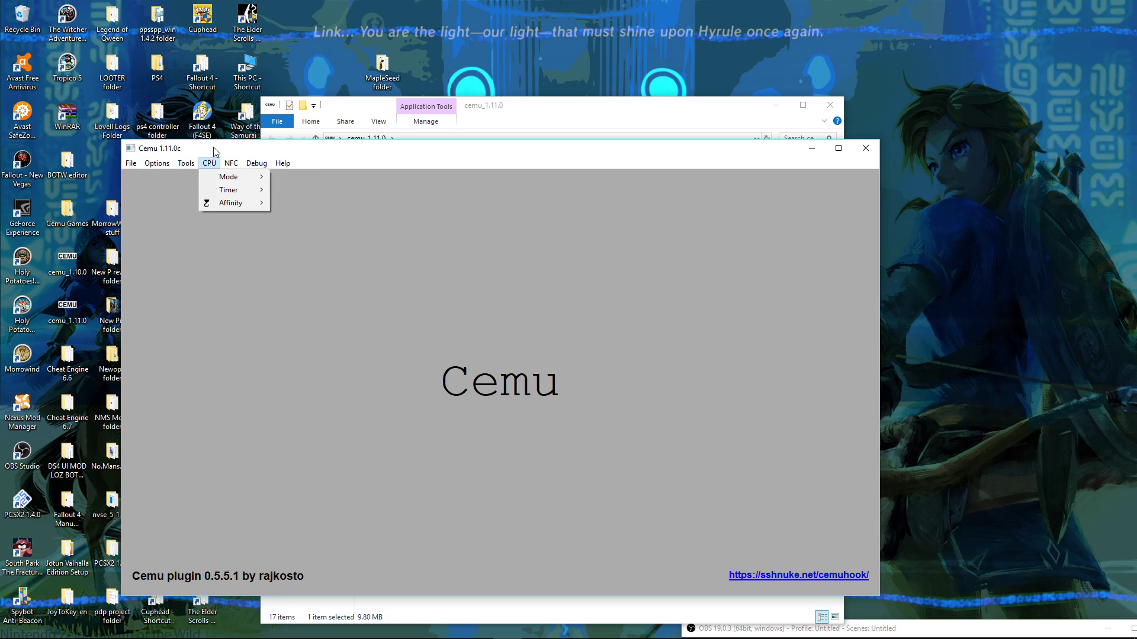
# Check the Custom Timer choices in Cemu's debug options once more.
pyautogui.moveTo(231, 168)
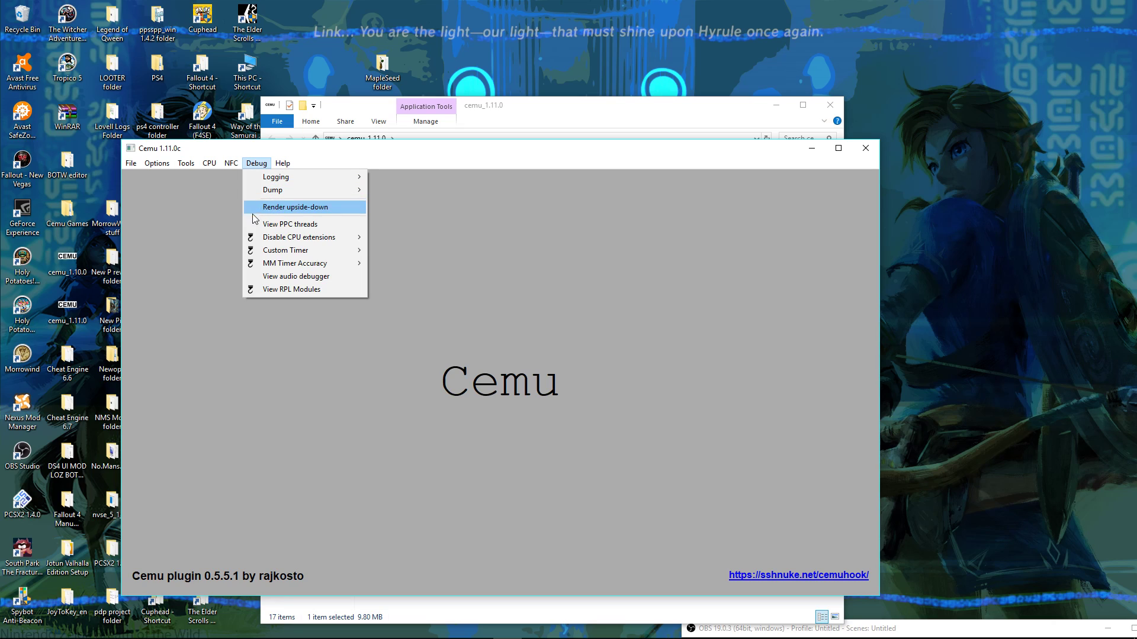
pyautogui.moveTo(271, 250)
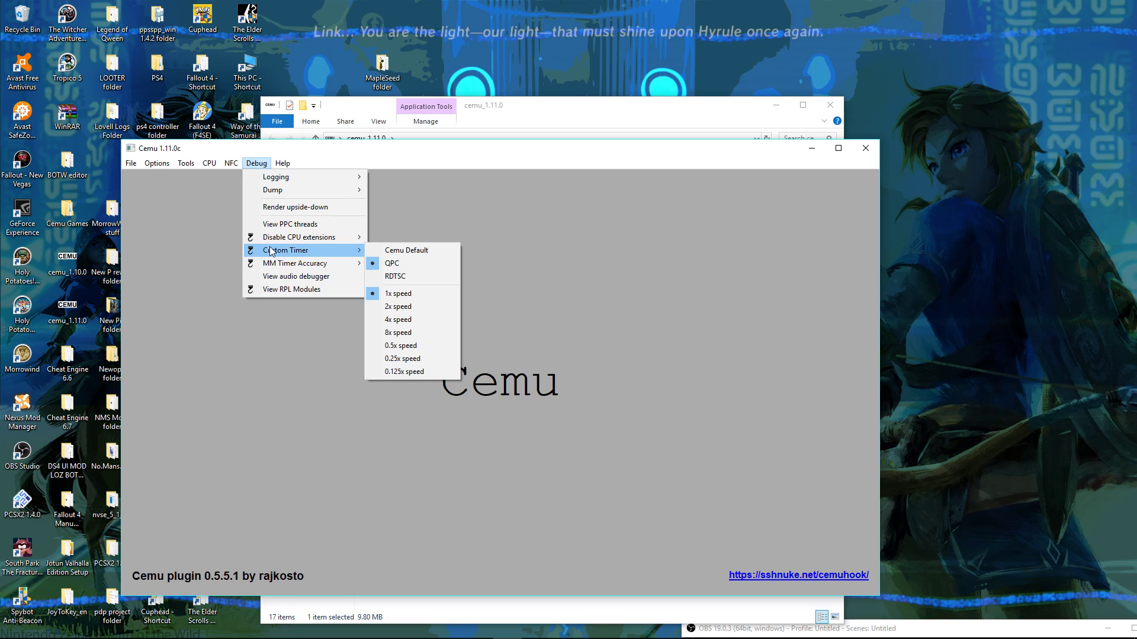
# Start loading a game file and browse to the Cemu Games folder on the desktop.
pyautogui.moveTo(134, 169)
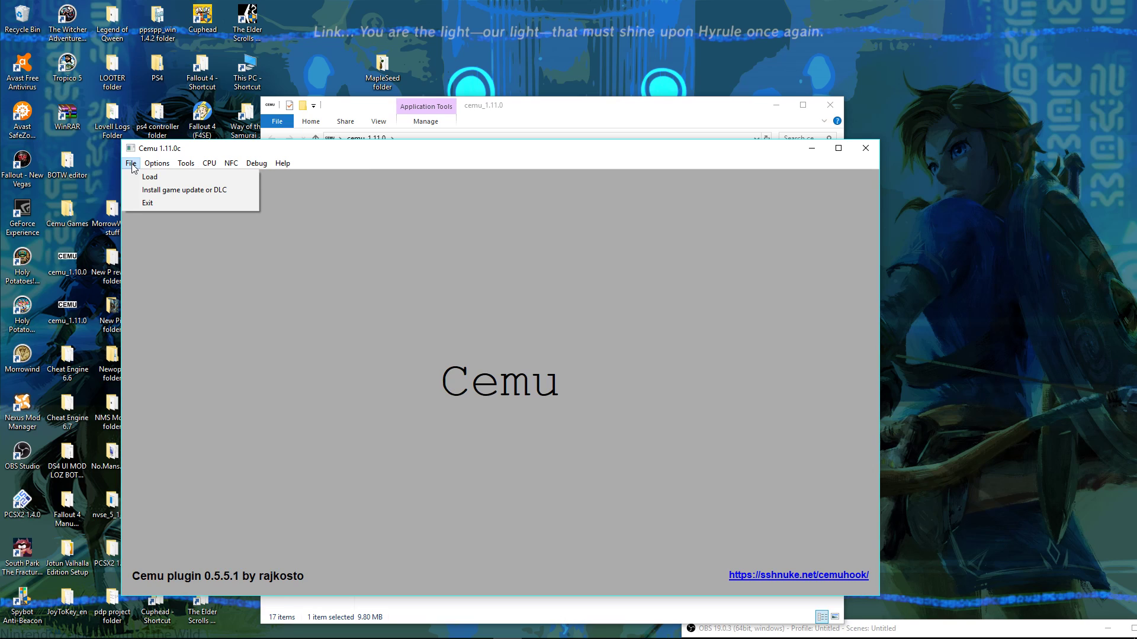
pyautogui.click(145, 177)
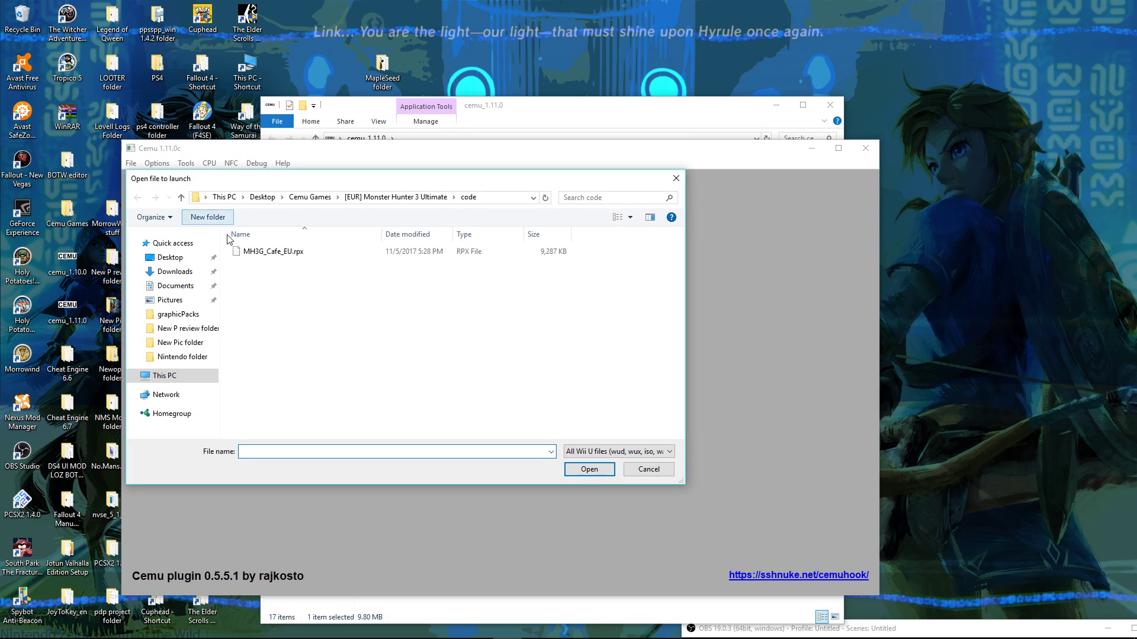
pyautogui.click(182, 198)
pyautogui.click(181, 198)
pyautogui.click(181, 198)
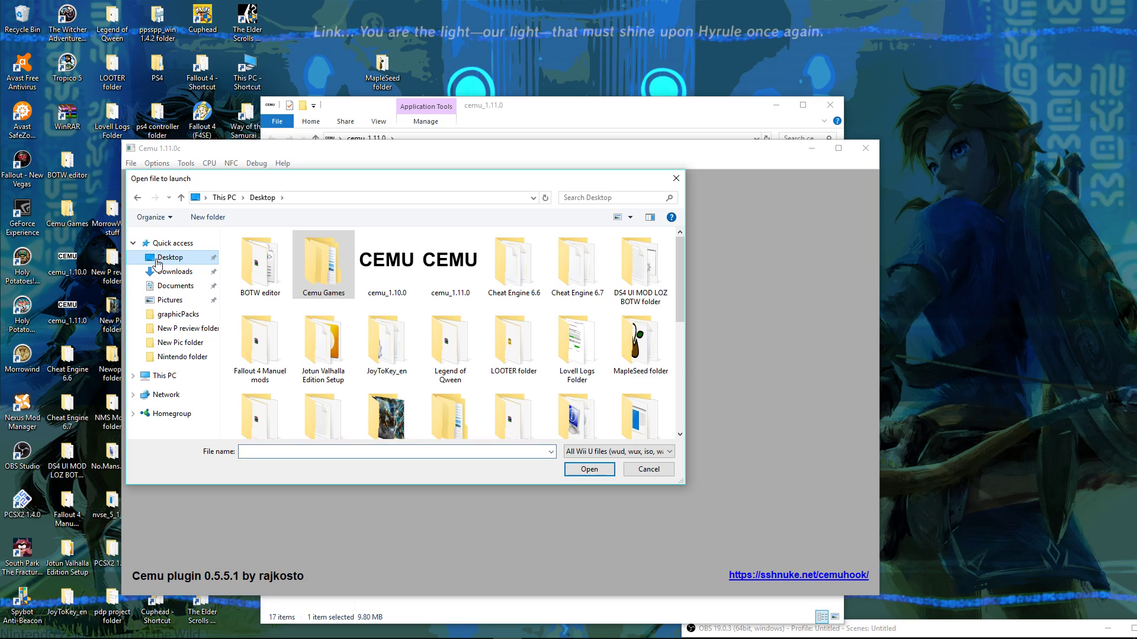
pyautogui.doubleClick(322, 267)
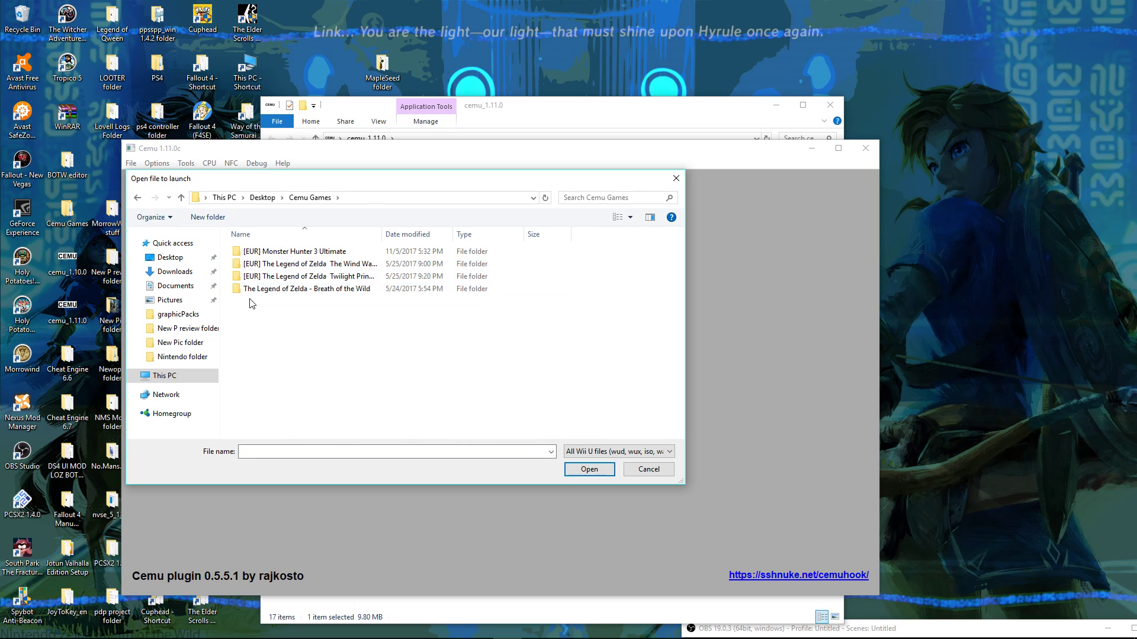
# Look through the content, nativeCafe, meta and code folders of [EUR] Monster Hunter 3 Ultimate and return to the Cemu Games folder.
pyautogui.doubleClick(251, 253)
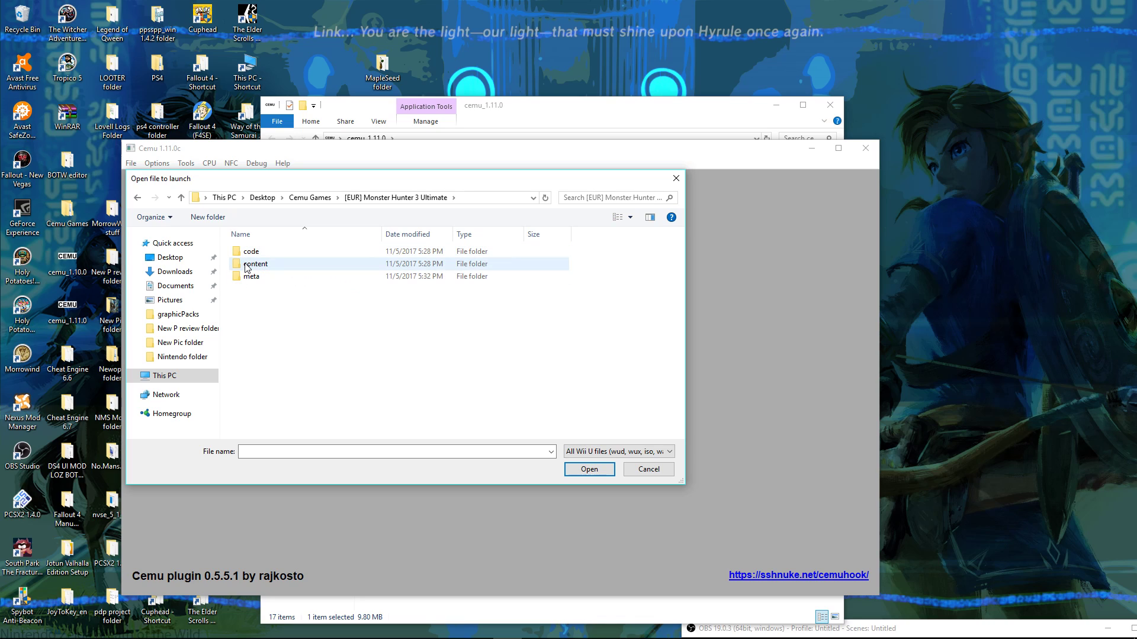
pyautogui.doubleClick(245, 265)
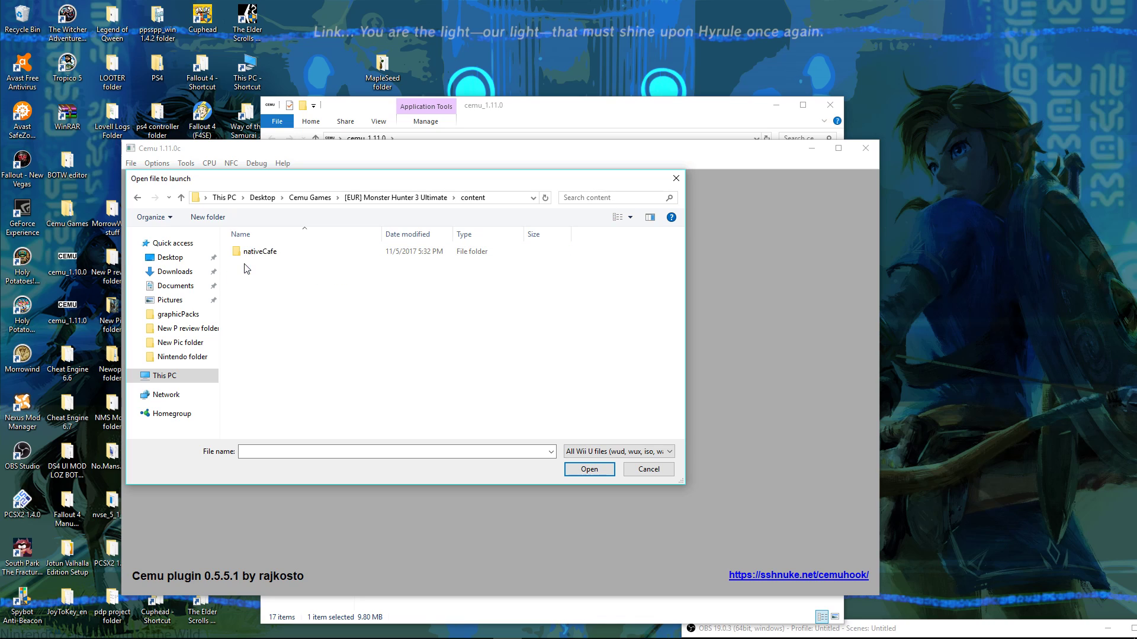
pyautogui.doubleClick(249, 253)
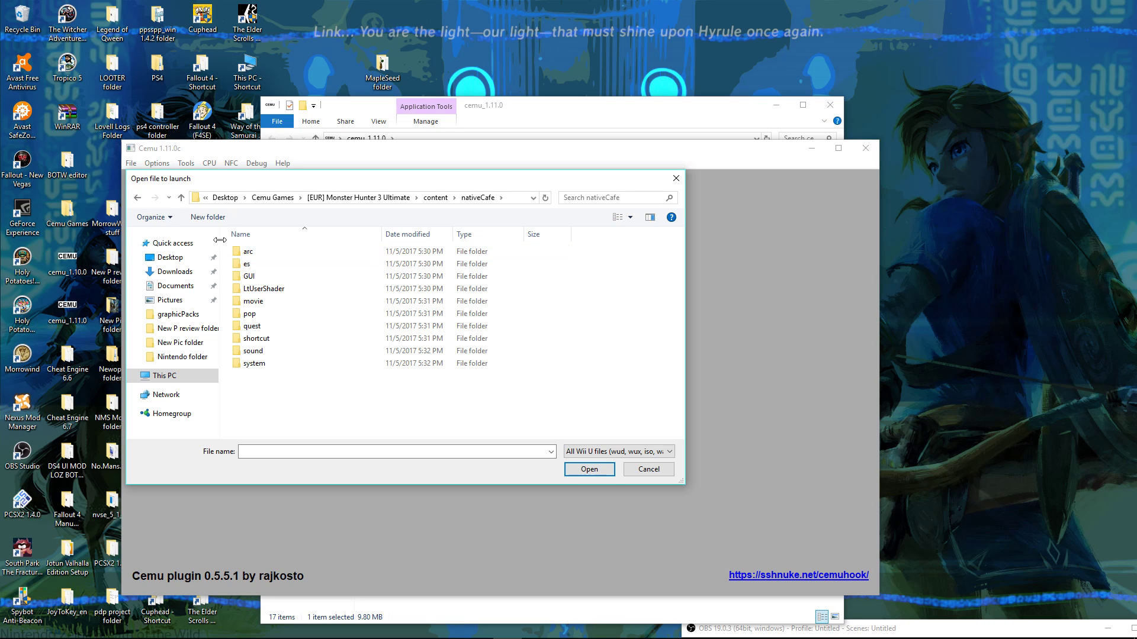
pyautogui.click(140, 199)
pyautogui.click(140, 199)
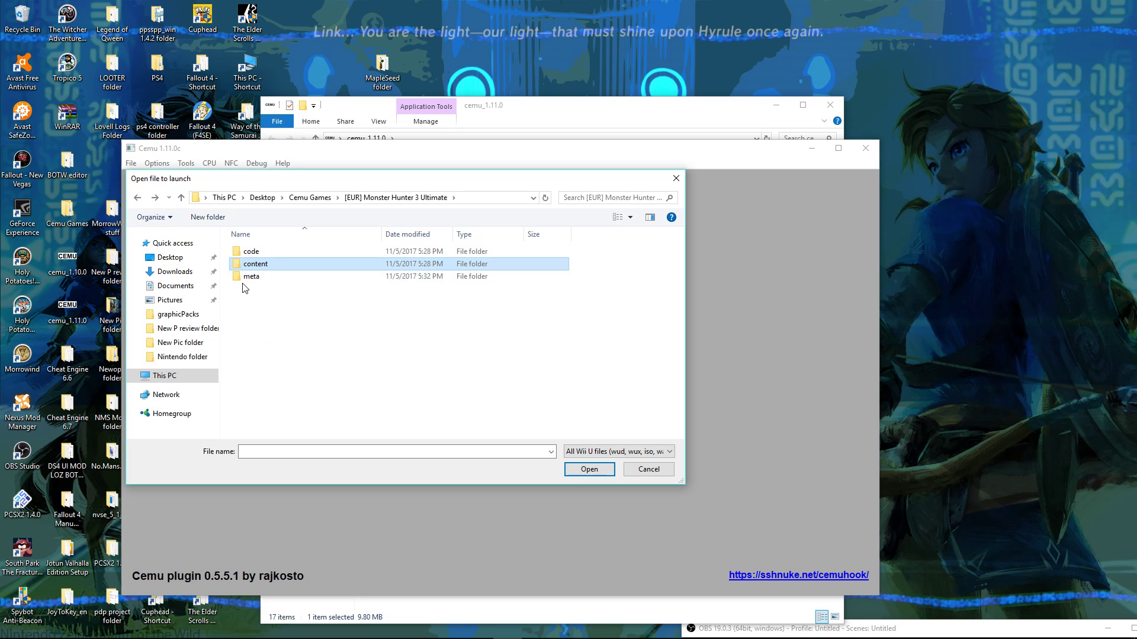
pyautogui.doubleClick(251, 276)
pyautogui.click(137, 197)
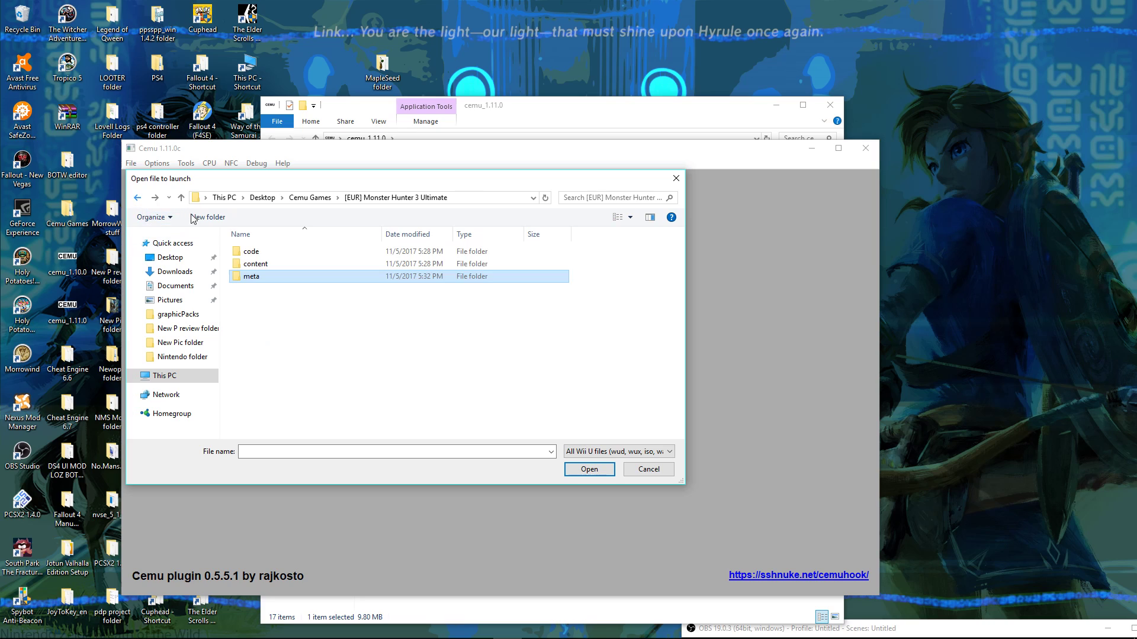
pyautogui.doubleClick(249, 252)
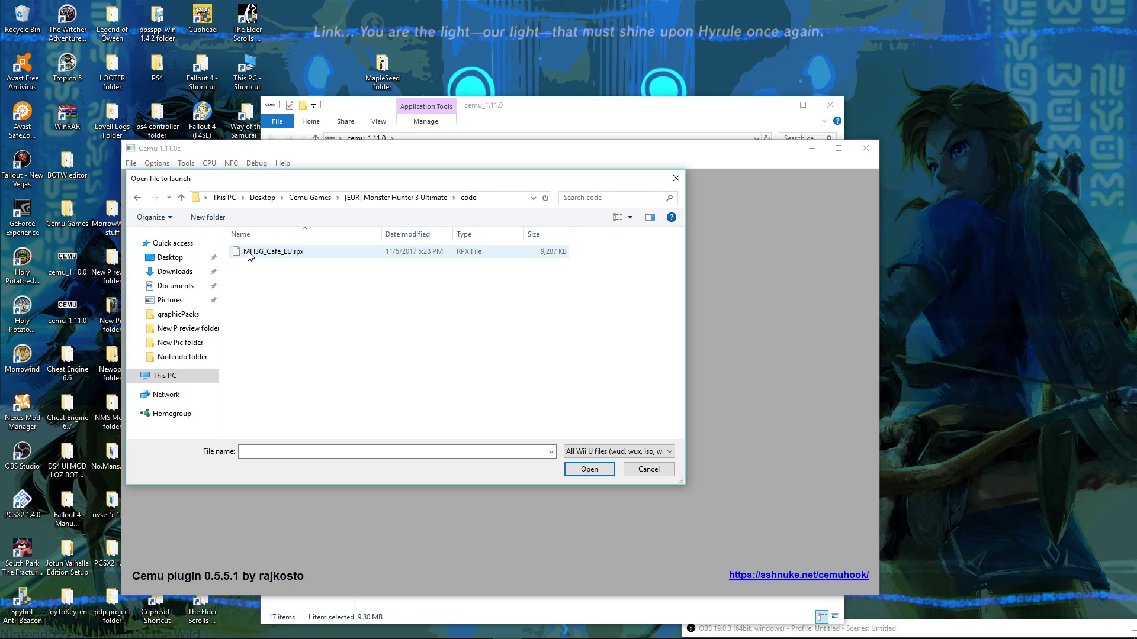
pyautogui.click(137, 198)
pyautogui.click(137, 198)
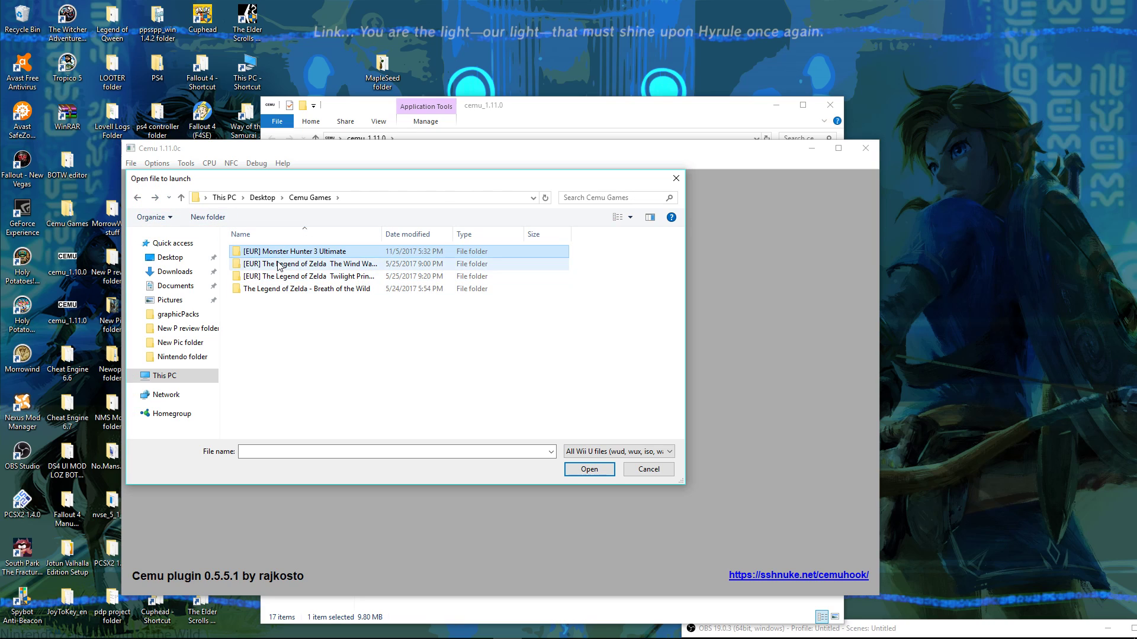
# Load MH3G_Cafe_EU.rpx from the code folder of [EUR] Monster Hunter 3 Ultimate and move the game window towards the desktop's upper-left corner.
pyautogui.doubleClick(246, 252)
pyautogui.doubleClick(247, 252)
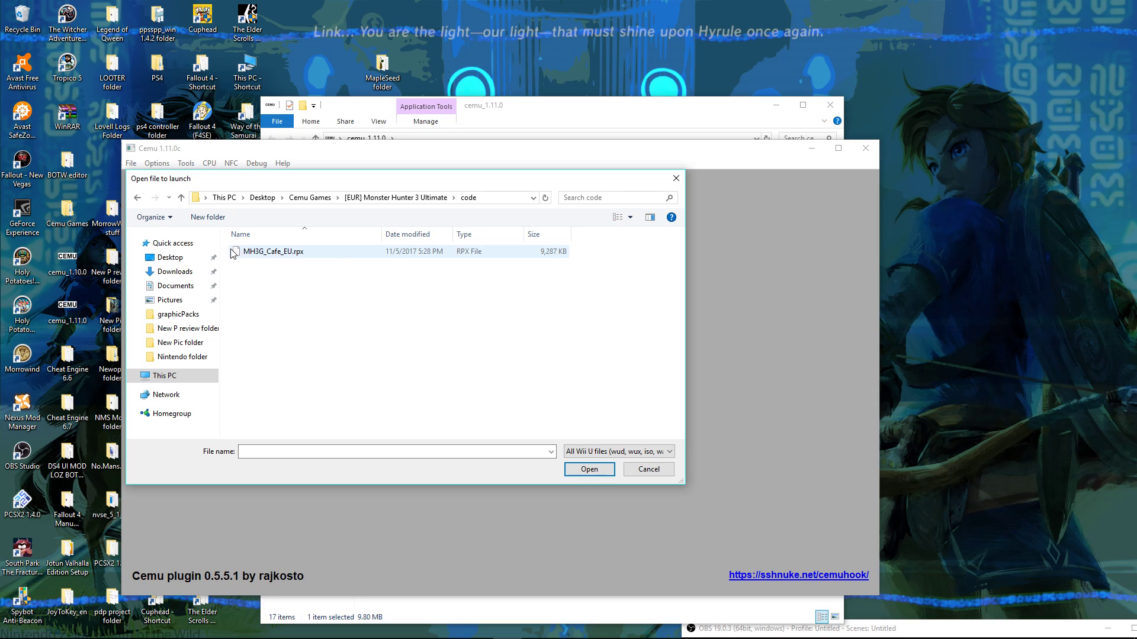
pyautogui.click(256, 254)
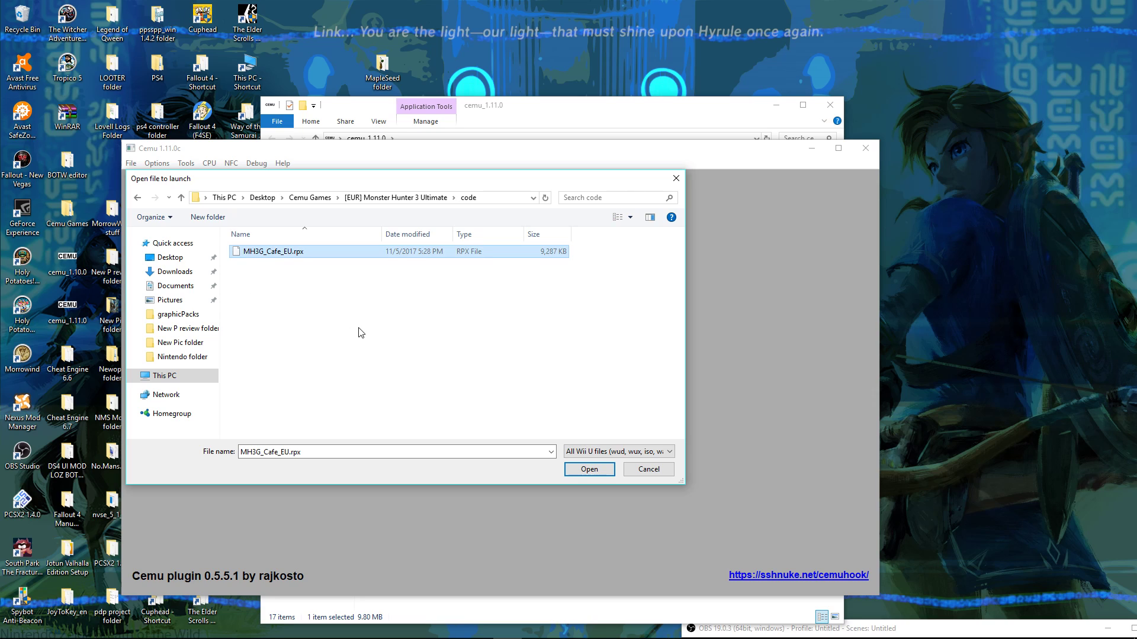
pyautogui.click(588, 470)
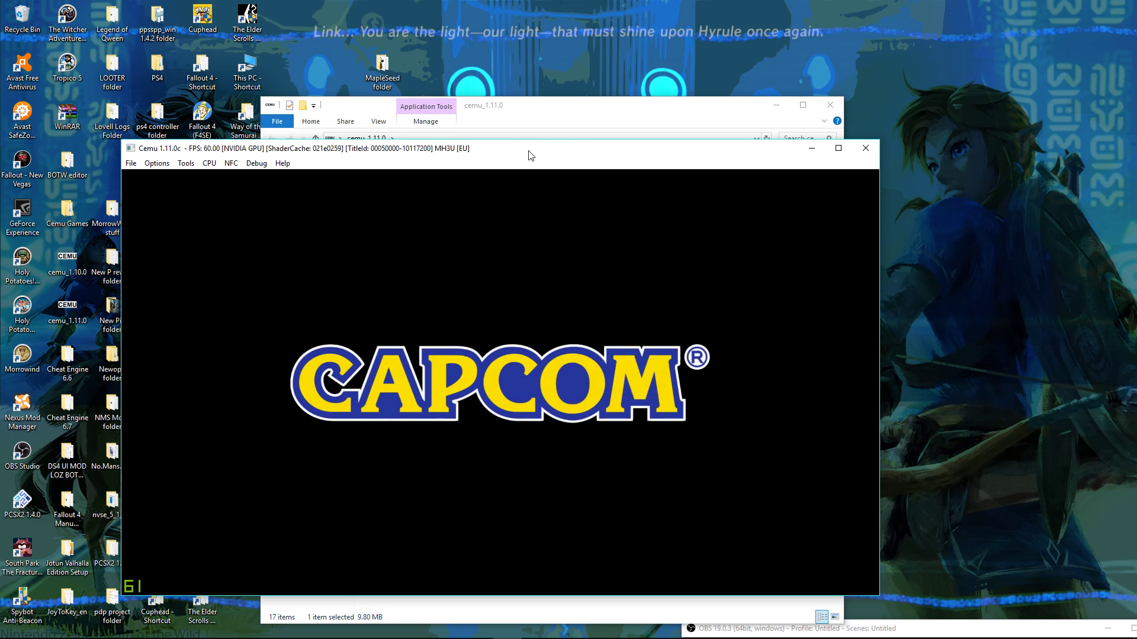
pyautogui.moveTo(529, 155); pyautogui.dragTo(483, 107)
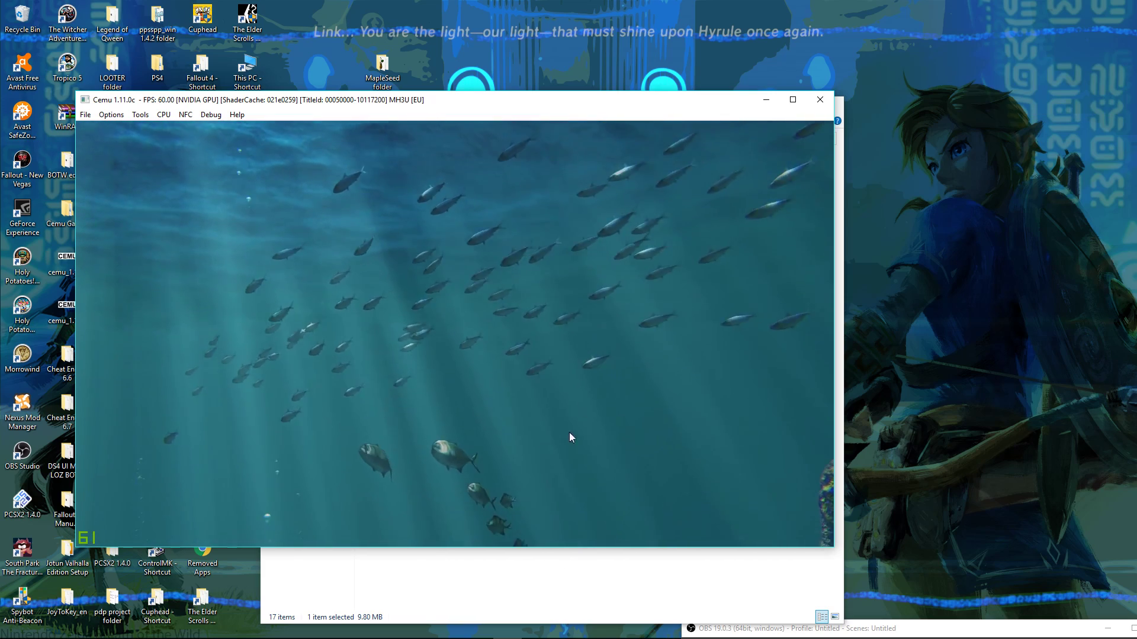
pyautogui.moveTo(532, 103); pyautogui.dragTo(476, 45)
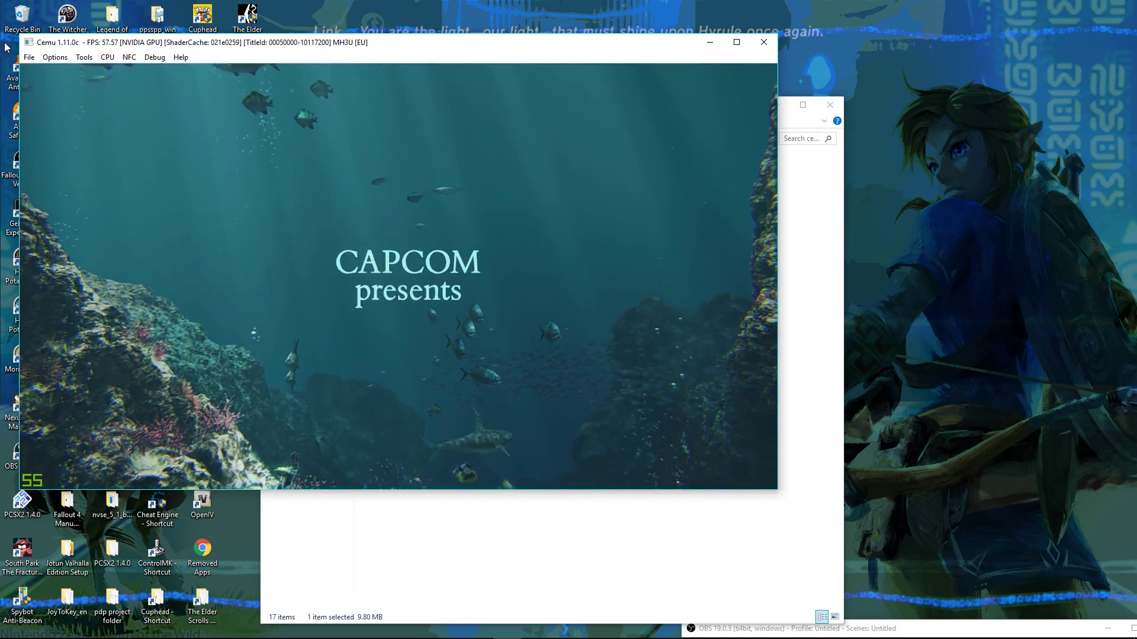
# Enable the separate GamePad view and arrange its window in the desktop's lower-right corner, with the main game window lowered slightly.
pyautogui.click(27, 58)
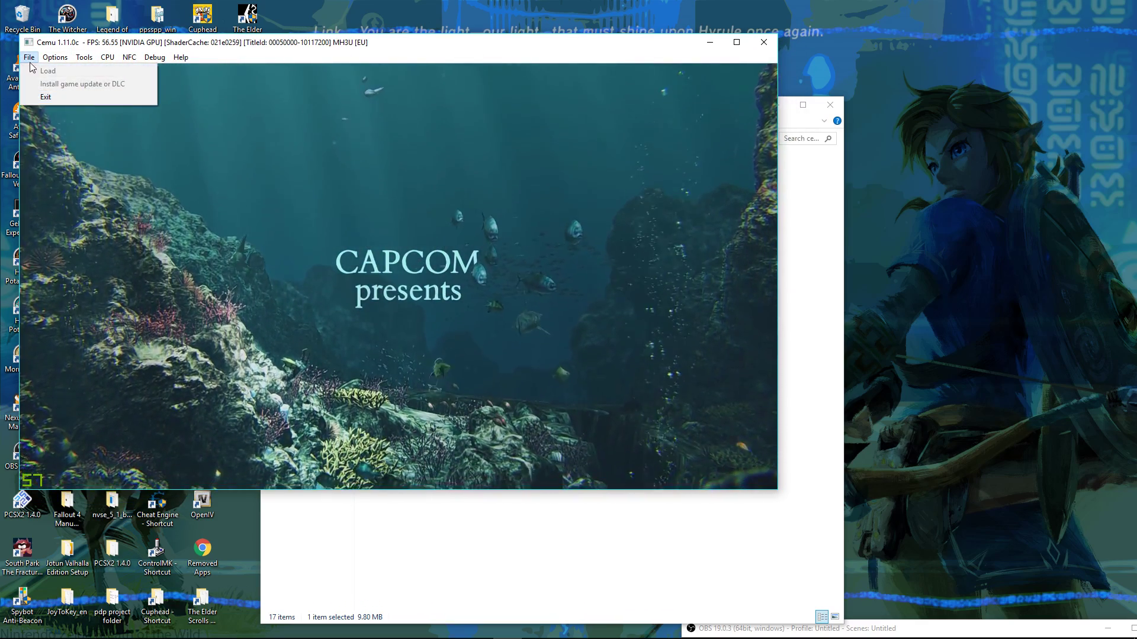
pyautogui.moveTo(55, 57)
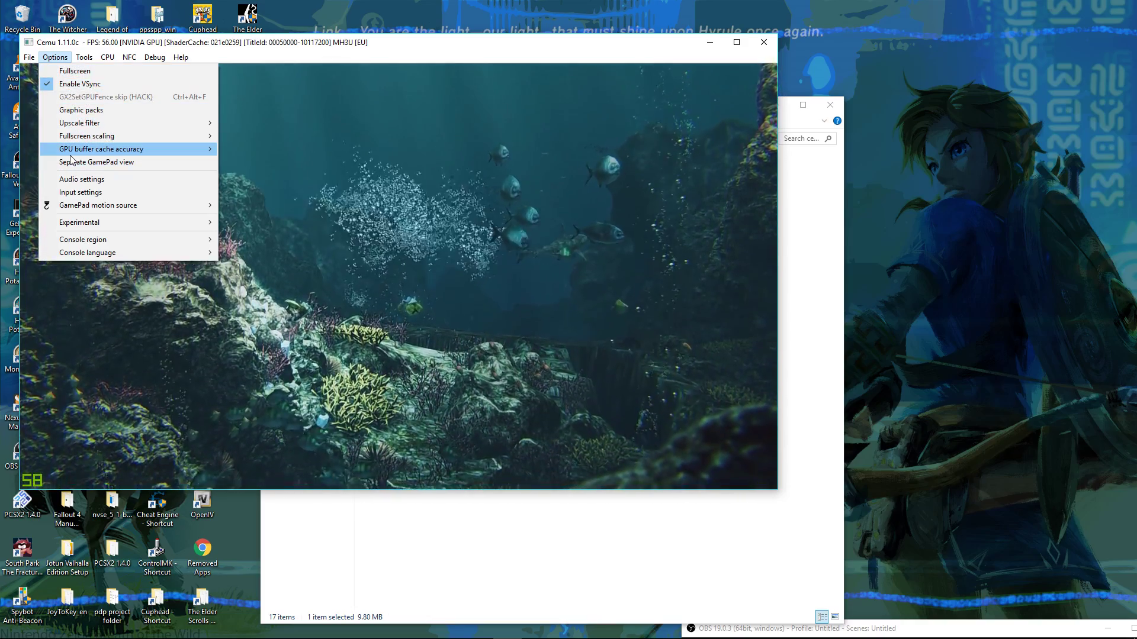
pyautogui.moveTo(70, 152)
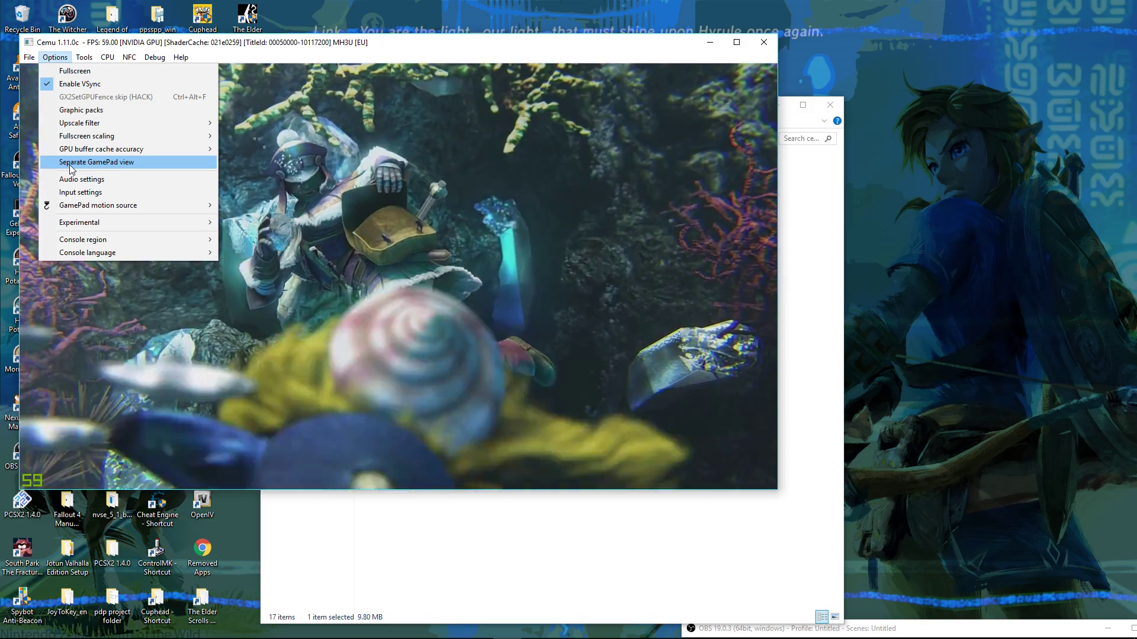
pyautogui.click(69, 167)
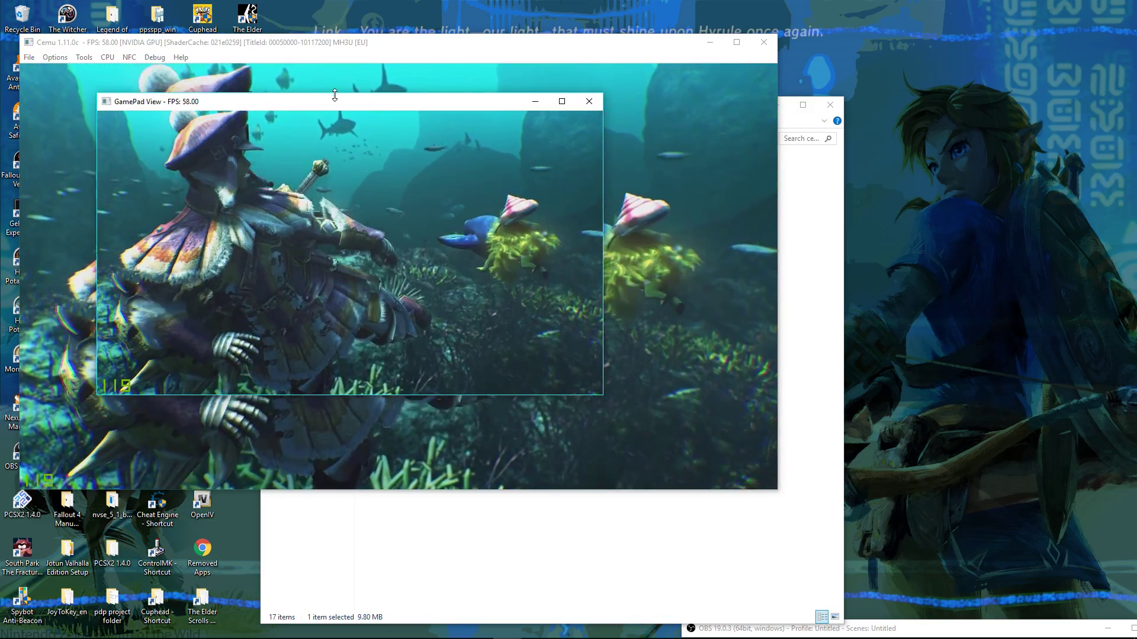
pyautogui.moveTo(345, 104); pyautogui.dragTo(869, 348)
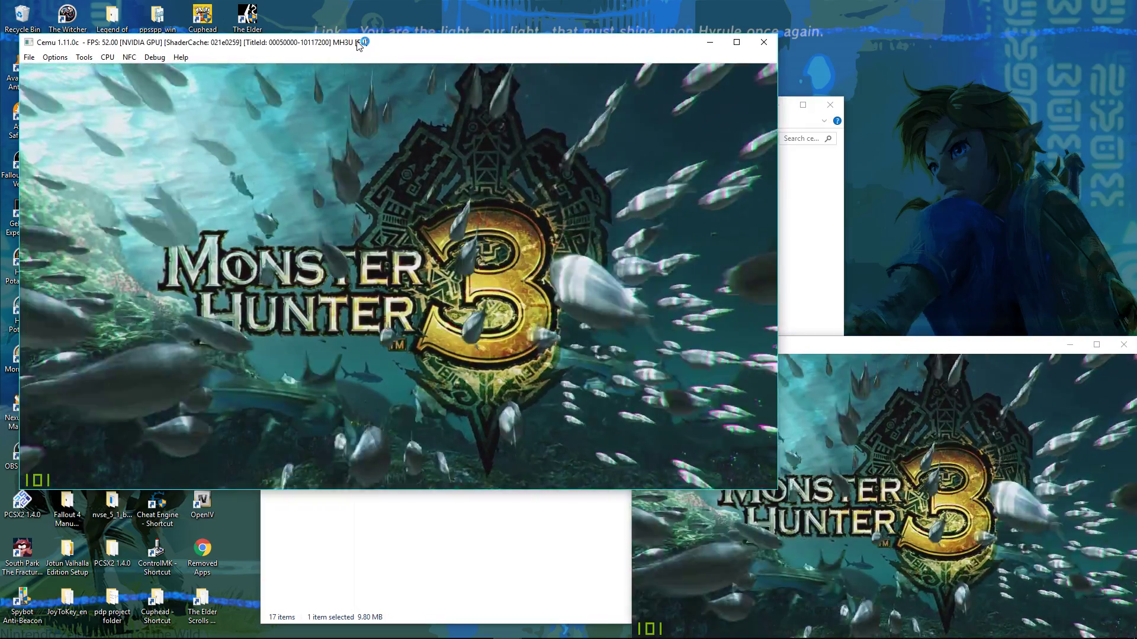
pyautogui.moveTo(359, 50); pyautogui.dragTo(357, 82)
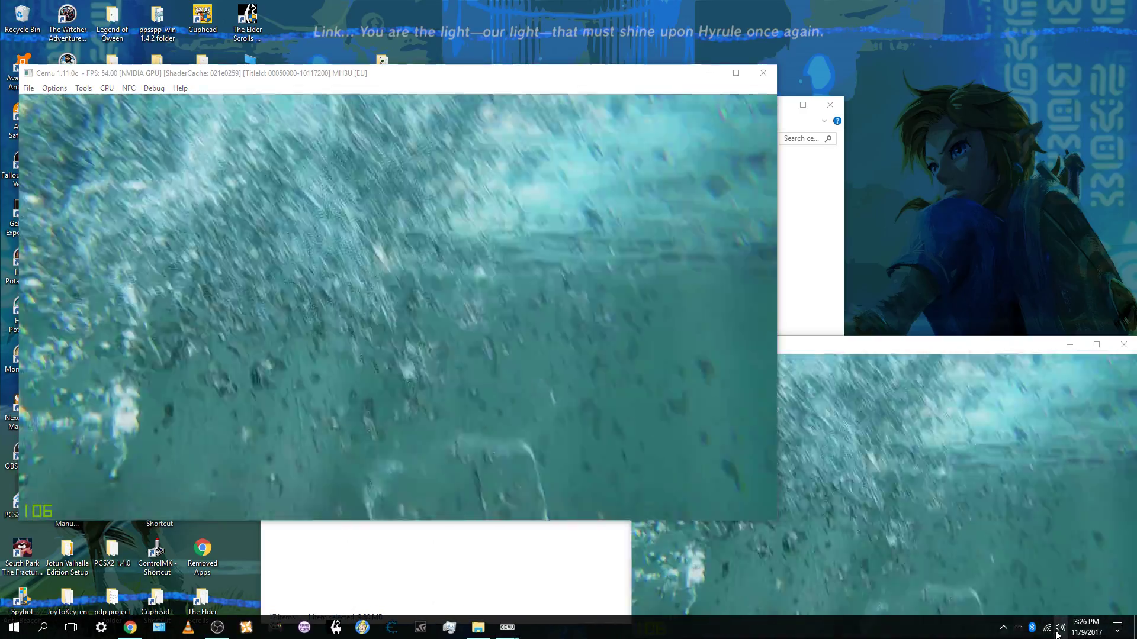
# Switch the Windows playback device to Headphones (Turtle Beach Recon 60P).
pyautogui.click(1059, 629)
pyautogui.click(1028, 571)
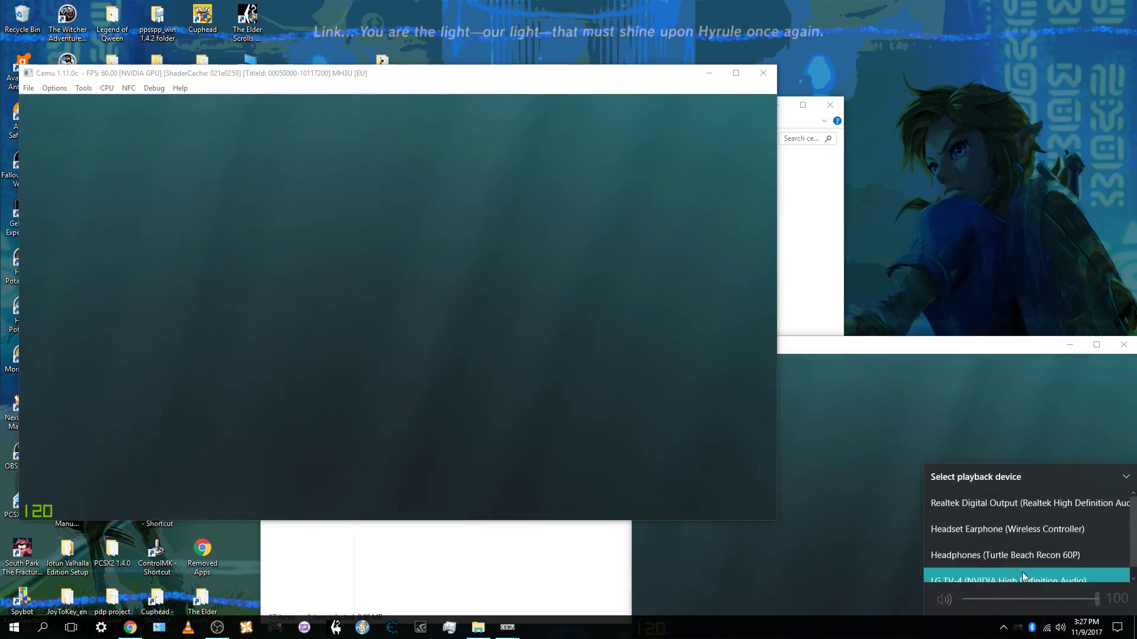
pyautogui.click(998, 556)
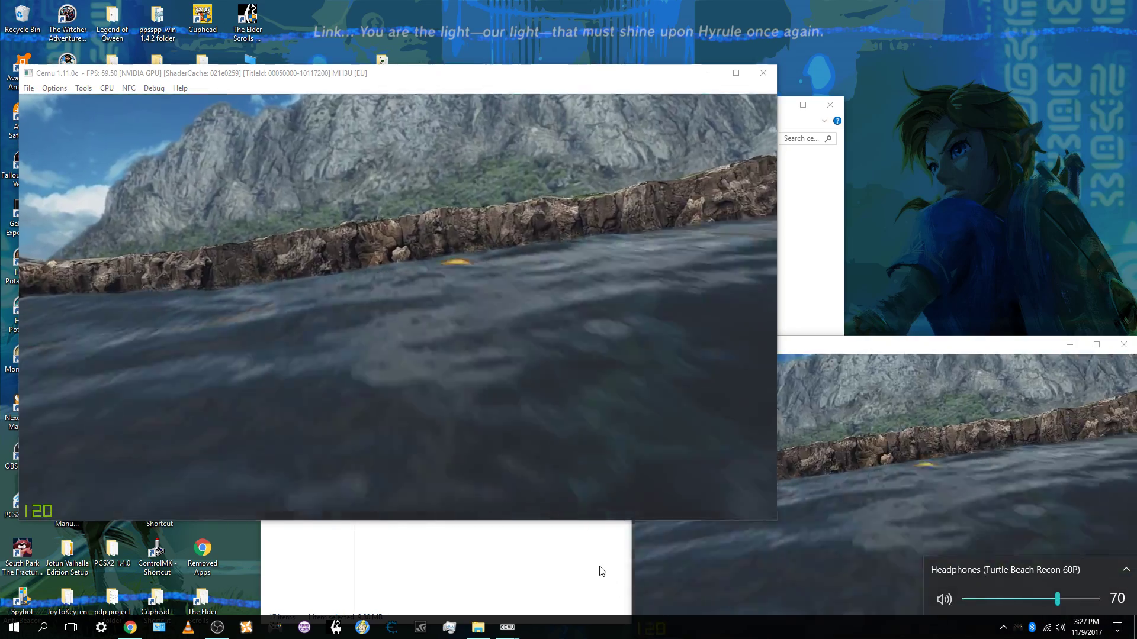
# Close the cemu_1.11.0 folder window and shift the main game window slightly towards the middle of the desktop.
pyautogui.click(592, 569)
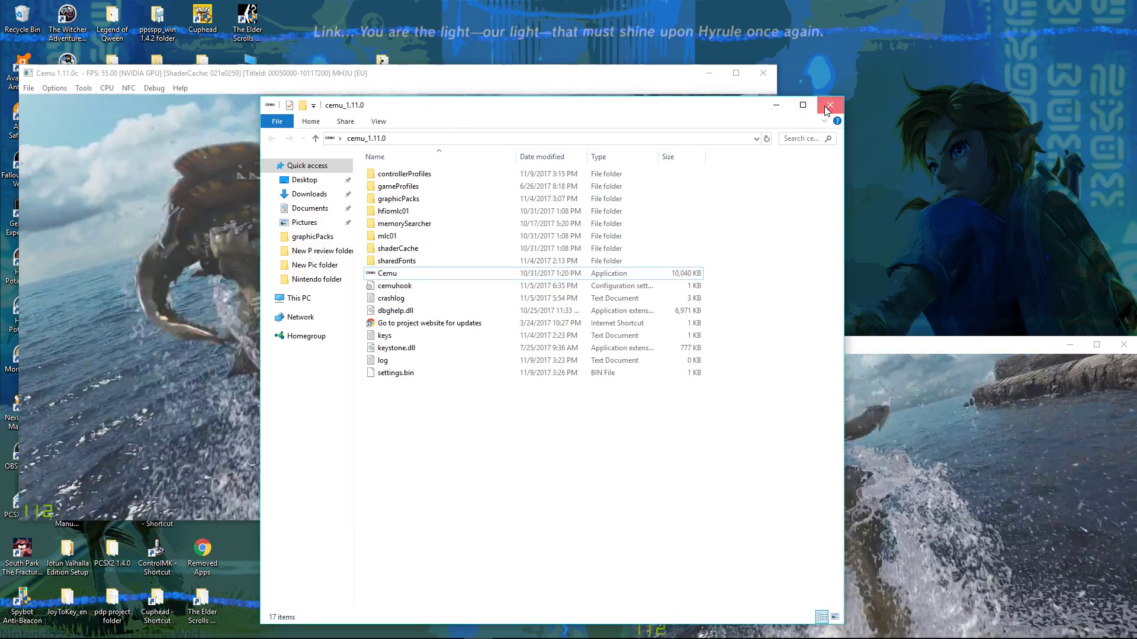
pyautogui.click(830, 105)
pyautogui.moveTo(474, 86); pyautogui.dragTo(494, 102)
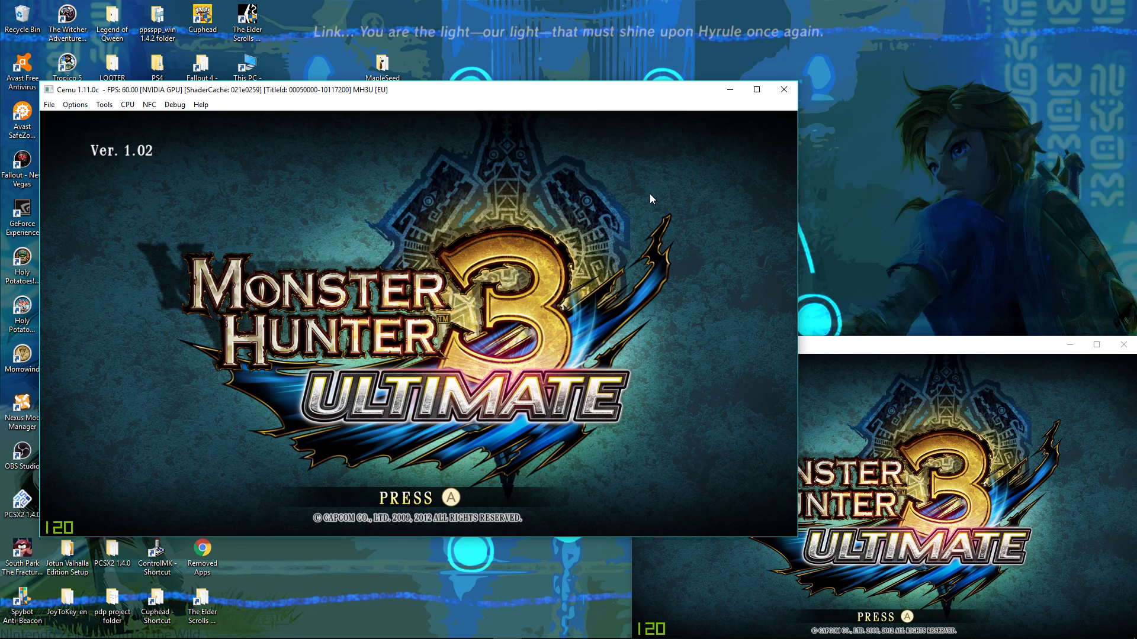
# Enter the game's main menu from the title screen and move through its entries, ending on Continue.
pyautogui.press('a')
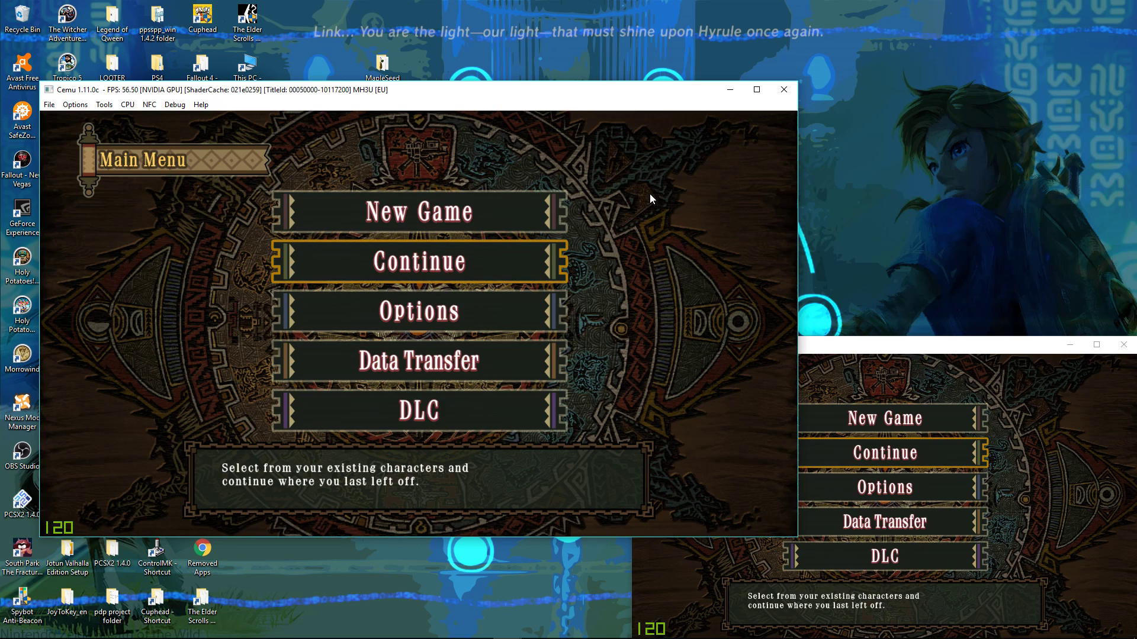
pyautogui.press('Down')
pyautogui.press('Up')
pyautogui.press('Up')
pyautogui.press('Down')
pyautogui.press('Down')
pyautogui.press('Up')
pyautogui.press('Up')
pyautogui.press('Down')
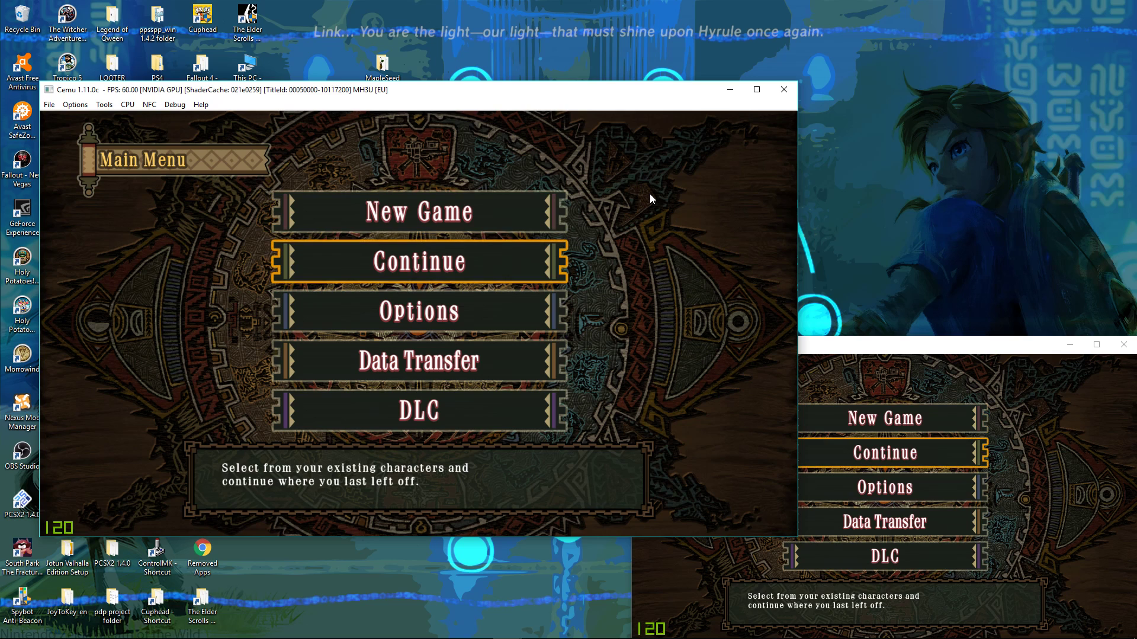
# View the saved characters under Continue and go back to the main menu.
pyautogui.press('Return')
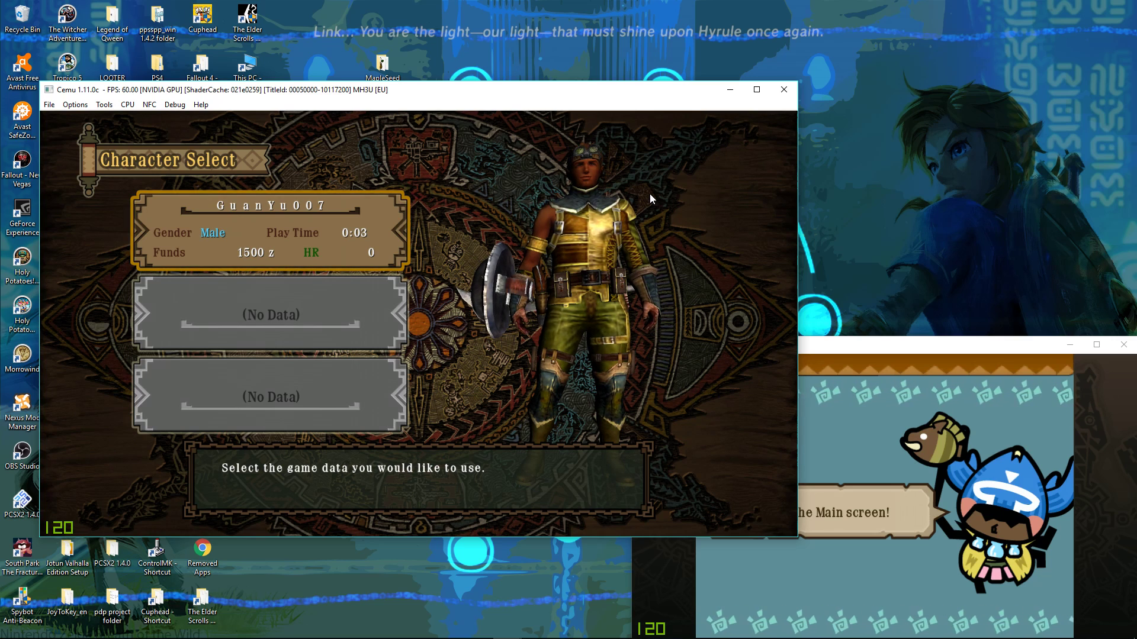
pyautogui.press('Escape')
# Start a new game and look over the Character Creation options, such as Clothing and Hairstyle.
pyautogui.press('Up')
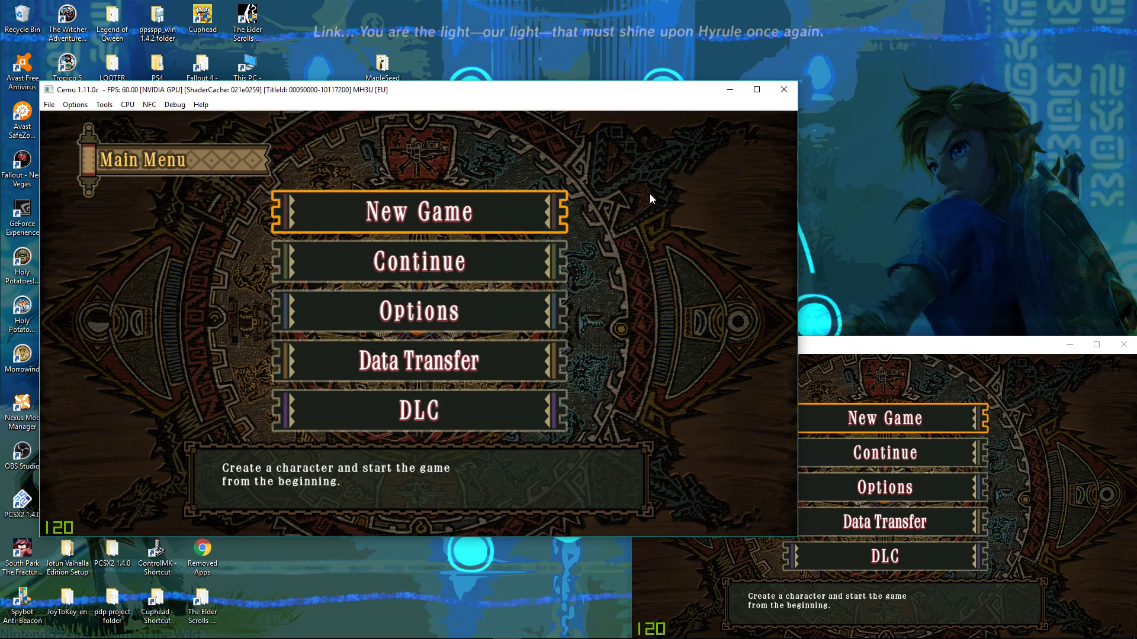
pyautogui.press('Return')
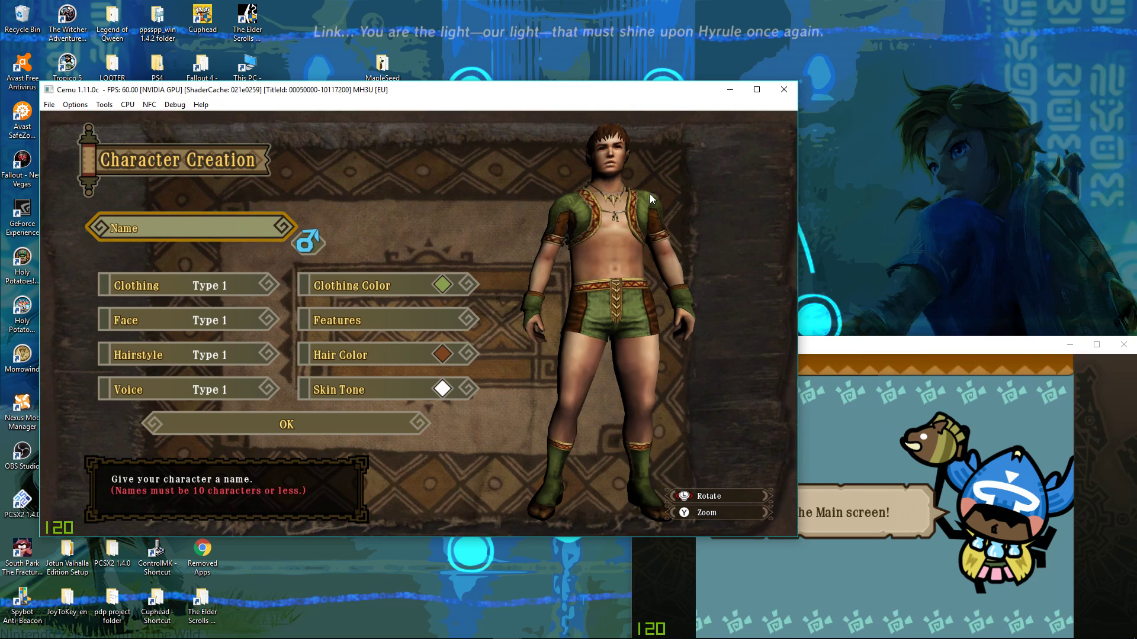
pyautogui.press('Down')
pyautogui.press('Down')
pyautogui.press('Down')
pyautogui.press('Down')
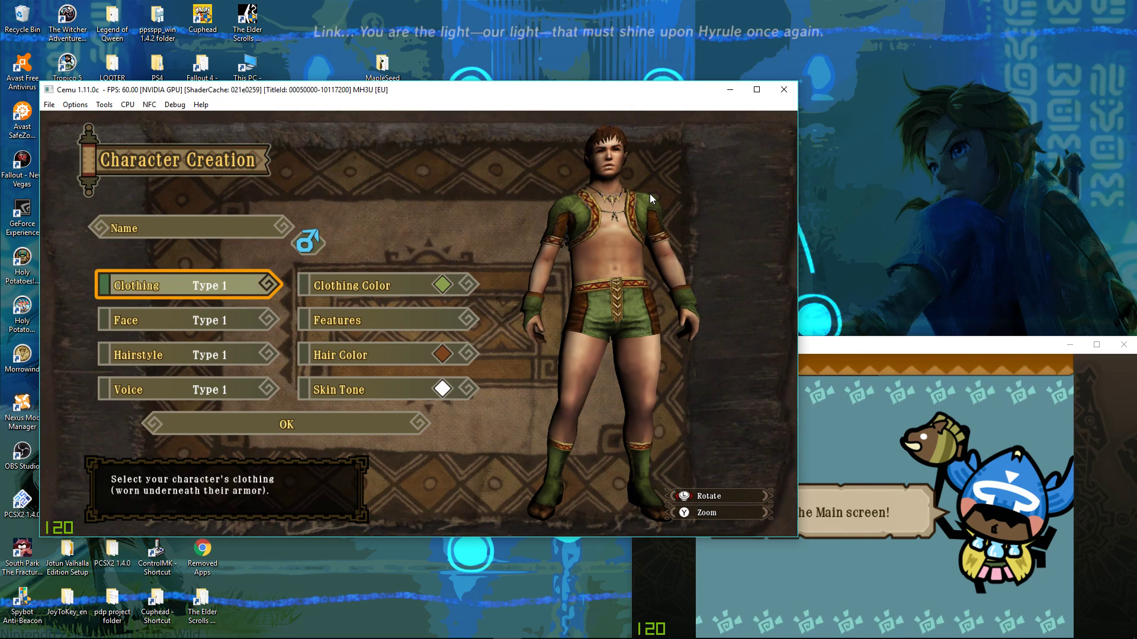
pyautogui.press('Up')
pyautogui.press('Up')
pyautogui.press('Up')
pyautogui.press('Up')
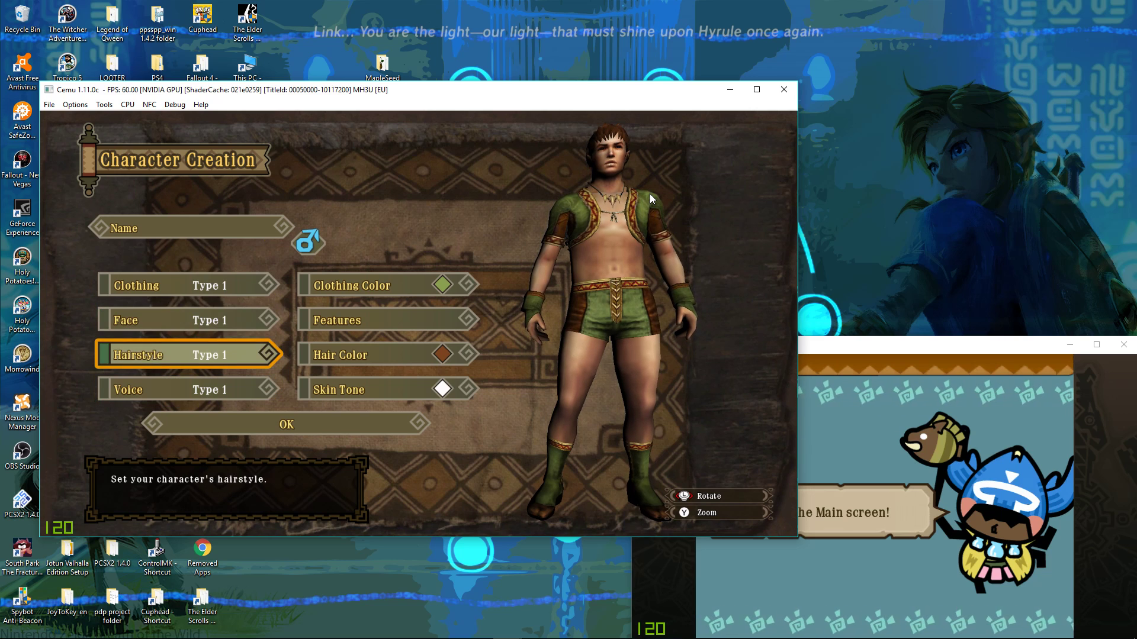
# Set the new character's gender to female.
pyautogui.press('Up')
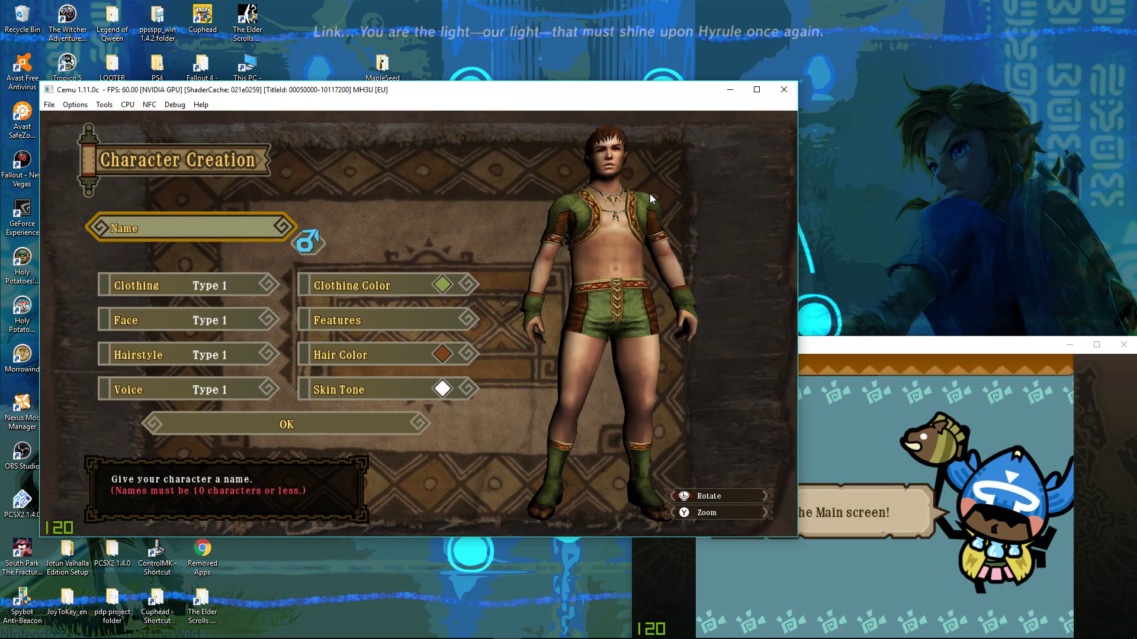
pyautogui.press('Down')
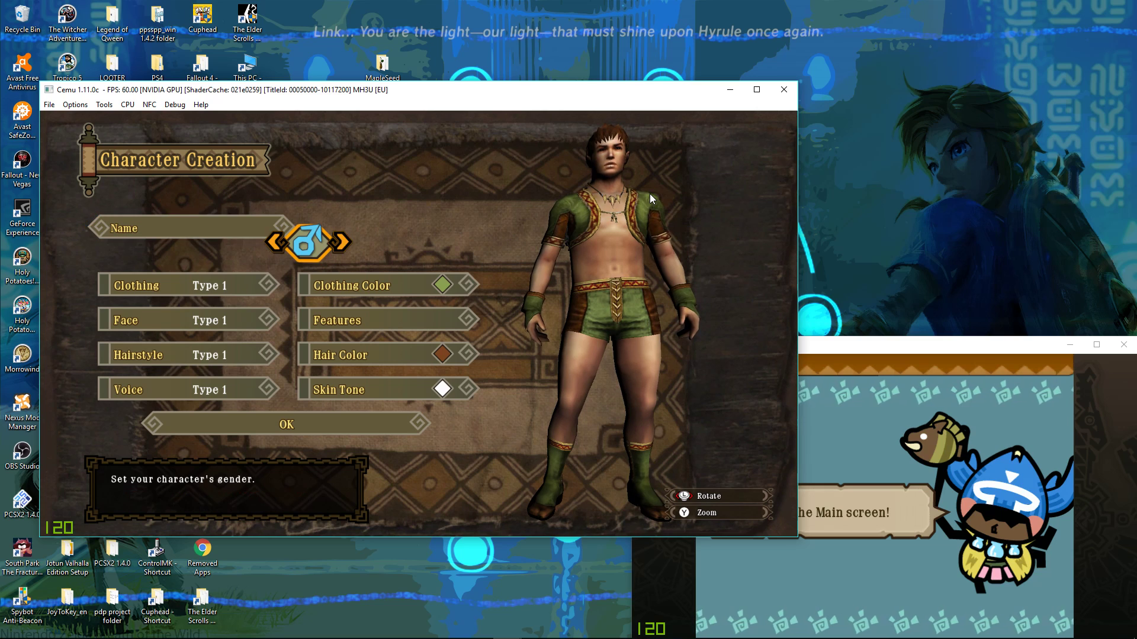
pyautogui.press('Right')
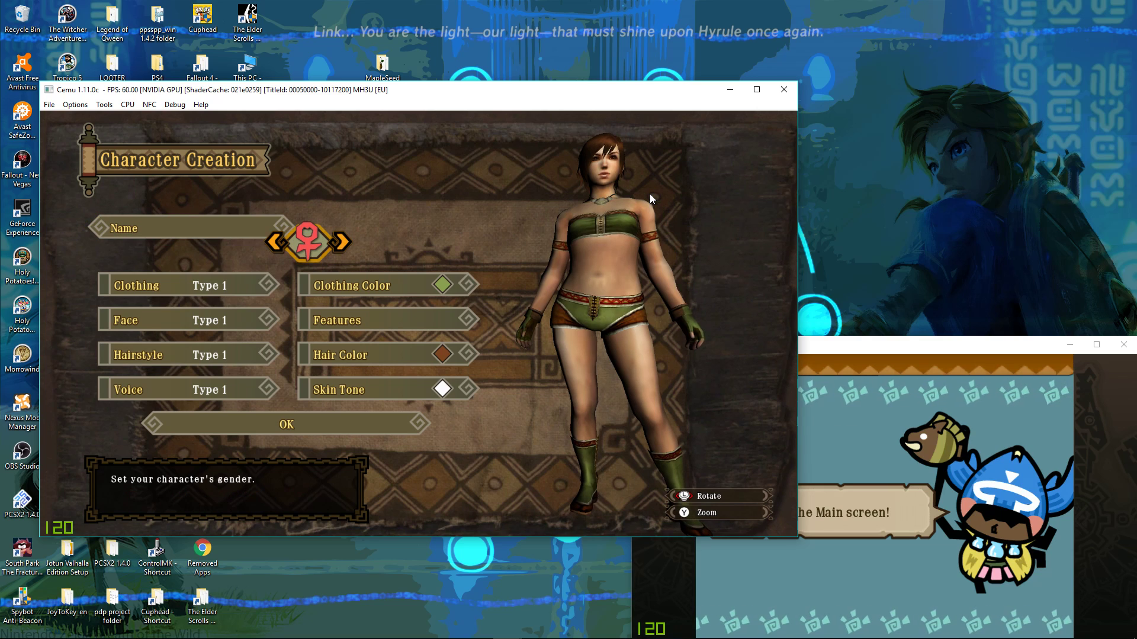
# Set the character's voice to Type 15.
pyautogui.press('Down')
pyautogui.press('Down')
pyautogui.press('Down')
pyautogui.press('Down')
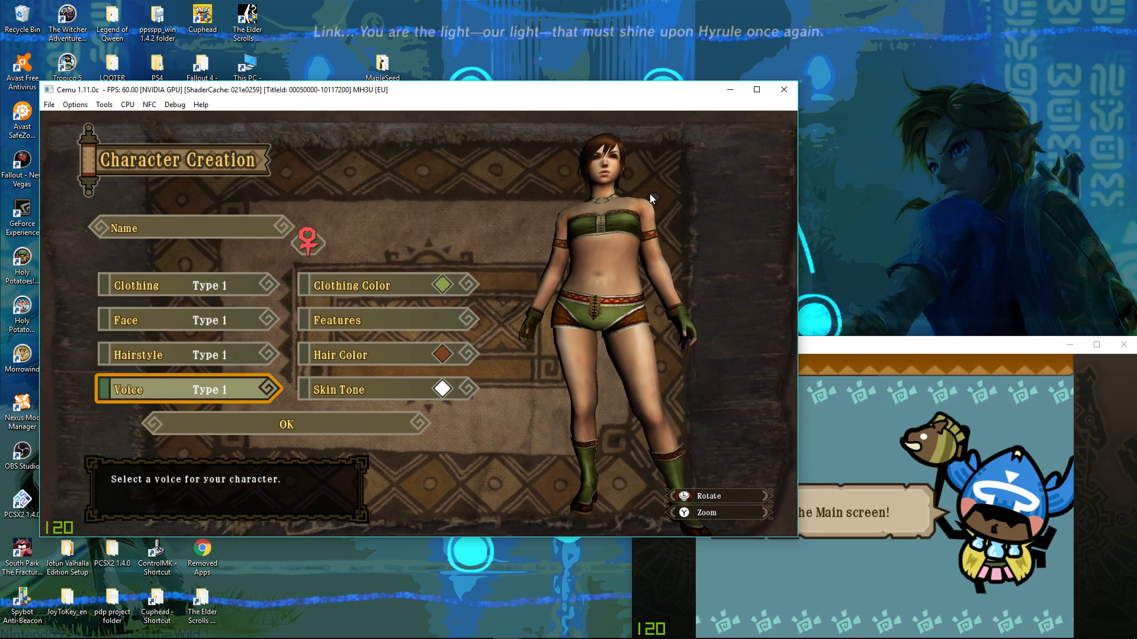
pyautogui.press('Escape')
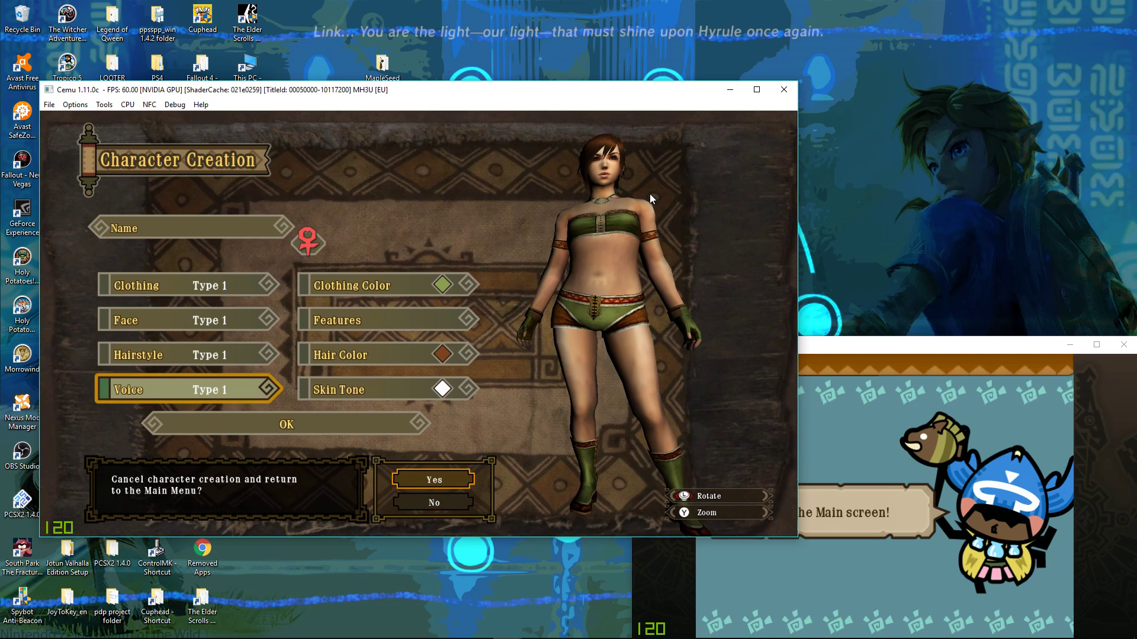
pyautogui.press('Return')
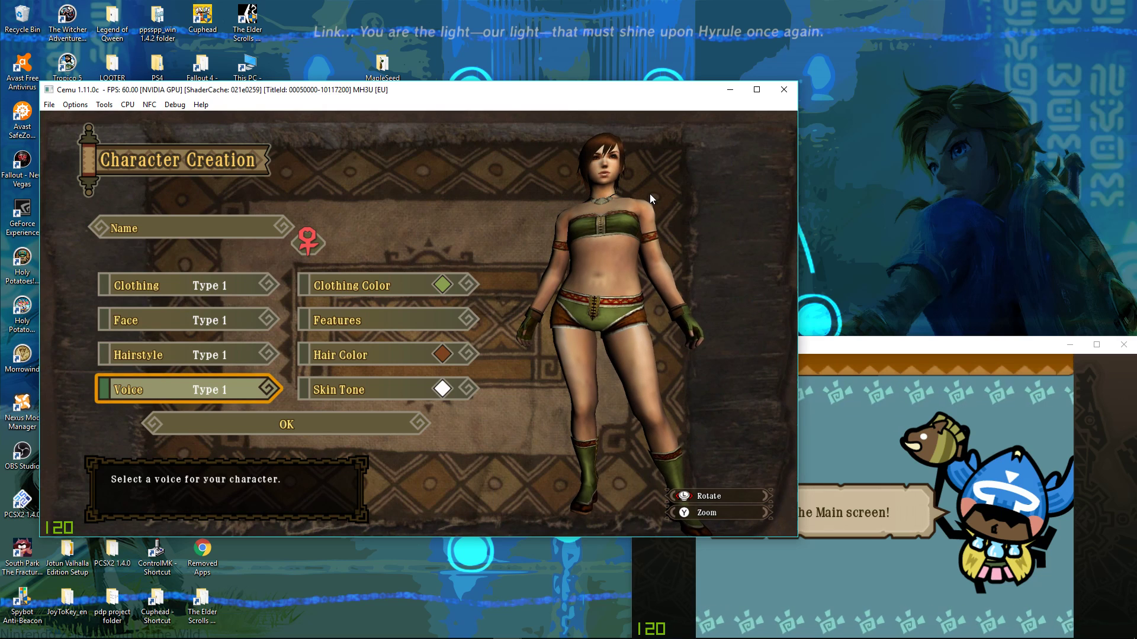
pyautogui.press('Return')
pyautogui.press('Right')
pyautogui.press('Right')
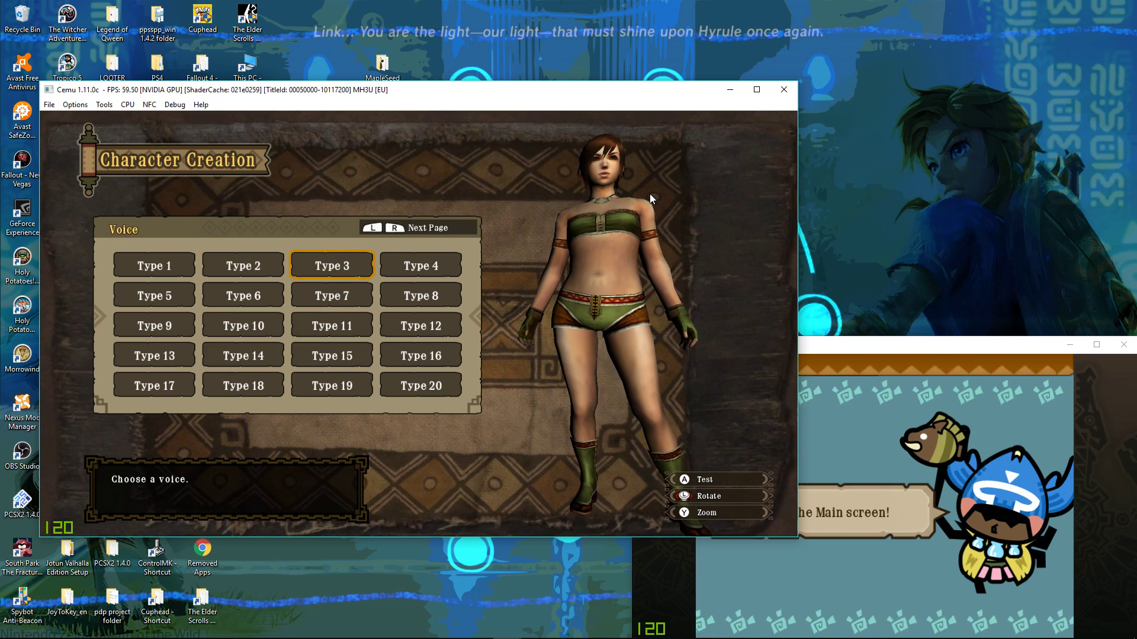
pyautogui.press('Left')
pyautogui.press('Down')
pyautogui.press('Right')
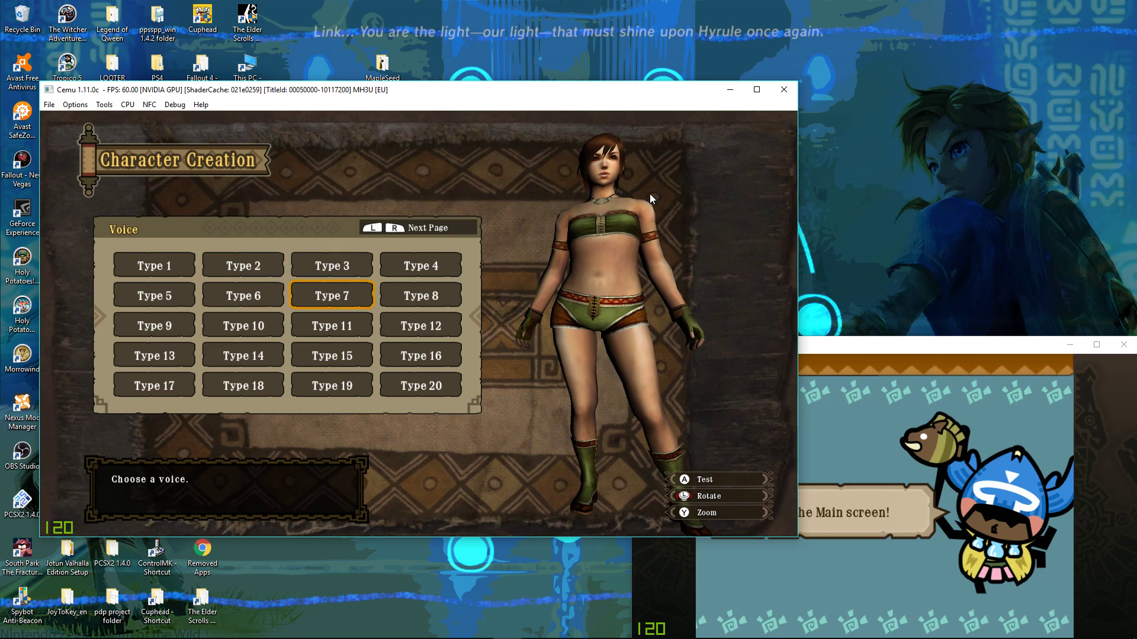
pyautogui.press('Down')
pyautogui.press('Down')
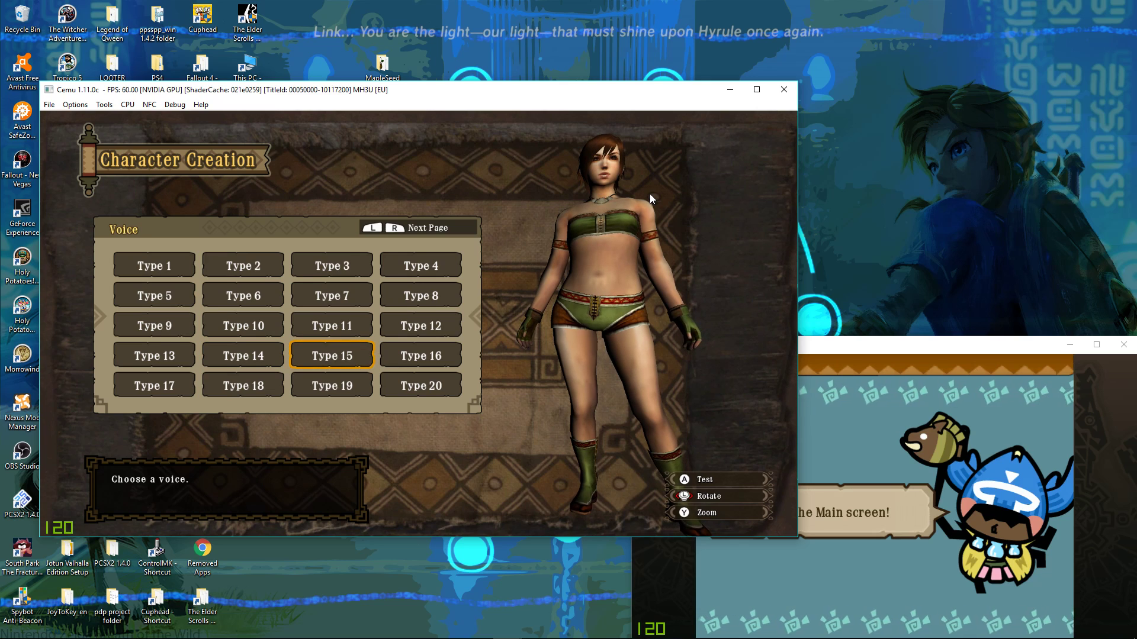
pyautogui.press('Return')
# Darken the character's skin tone to a medium brown slightly below the middle of the scale.
pyautogui.press('Right')
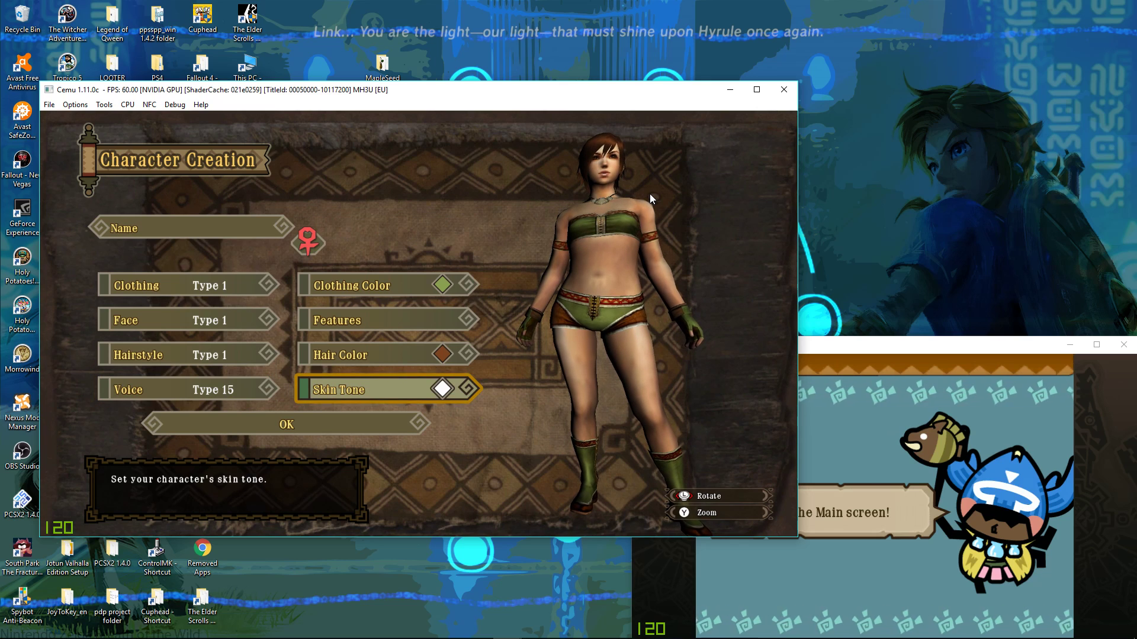
pyautogui.press('Up')
pyautogui.press('Down')
pyautogui.press('Up')
pyautogui.press('Left')
pyautogui.press('Right')
pyautogui.press('Down')
pyautogui.press('Return')
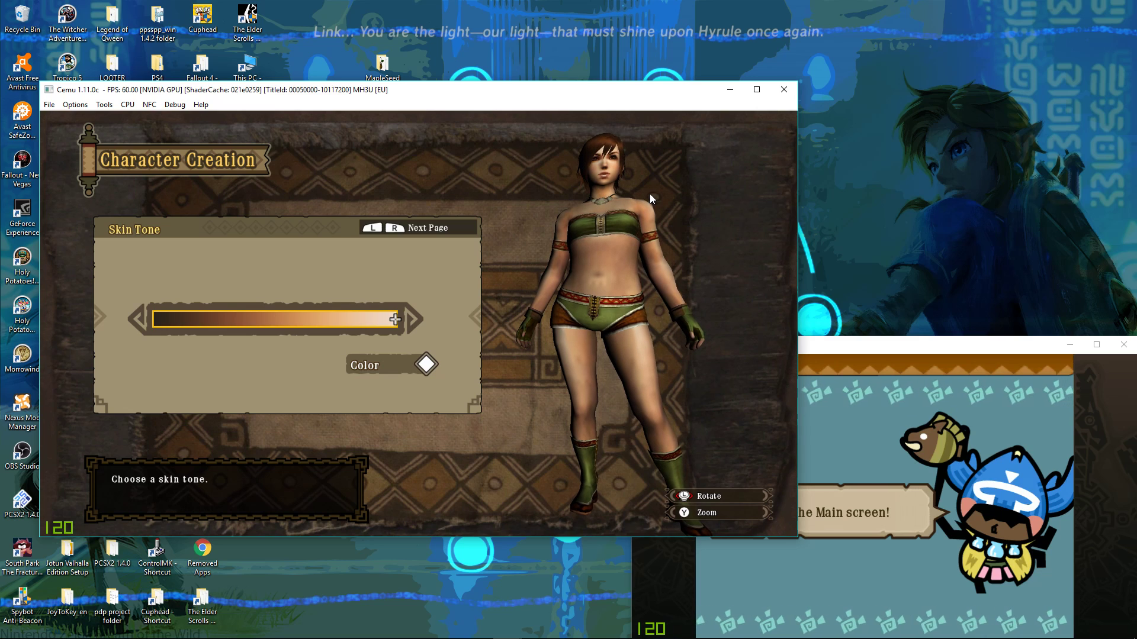
pyautogui.press('Left')
pyautogui.press('Left')
pyautogui.press('Left')
pyautogui.press('Left')
pyautogui.press('Left')
pyautogui.press('Left')
pyautogui.press('Left')
pyautogui.press('Left')
pyautogui.press('Left')
pyautogui.press('Left')
pyautogui.press('Left')
pyautogui.press('Left')
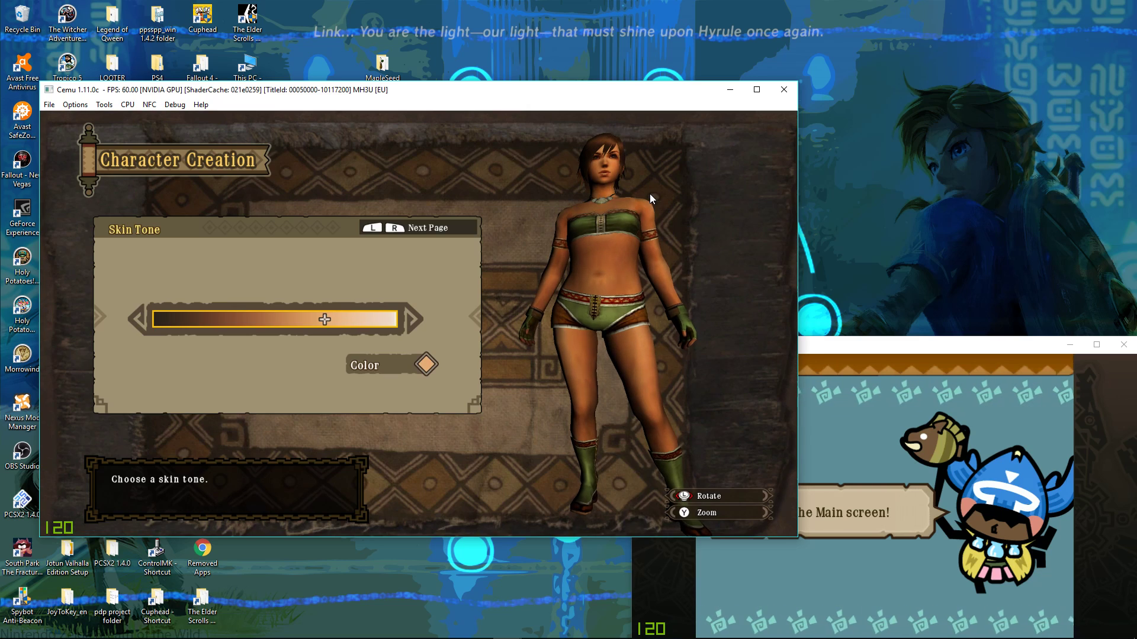
pyautogui.press('Left')
pyautogui.press('Left')
pyautogui.press('Left')
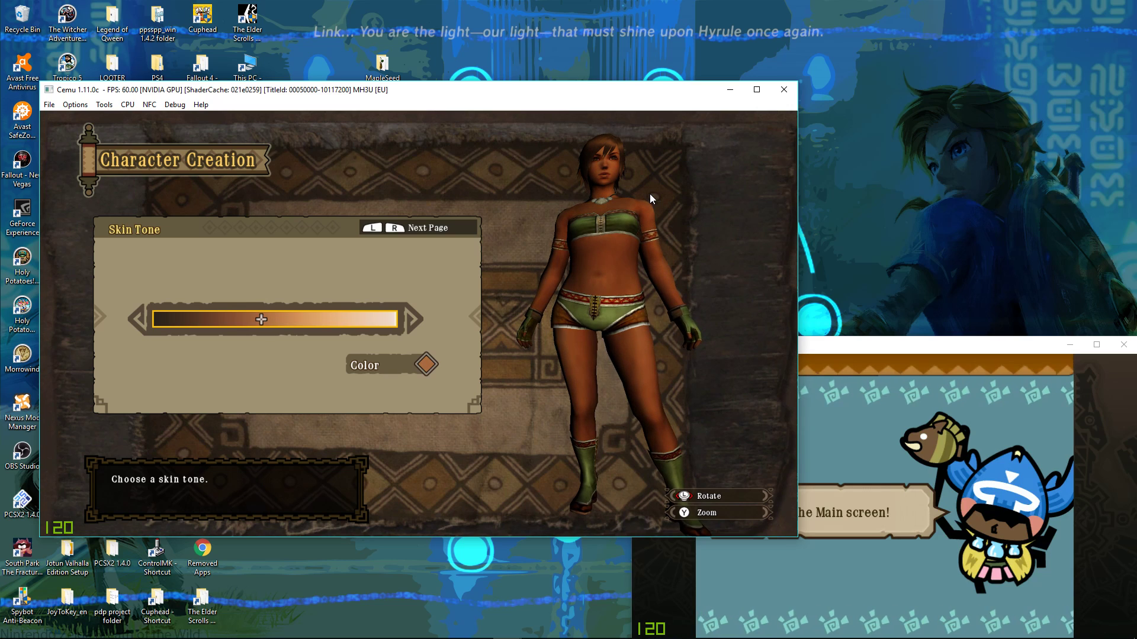
pyautogui.press('Return')
# Fine-tune the skin tone to a slightly lighter brown at about the middle of the scale.
pyautogui.press('Up')
pyautogui.press('Up')
pyautogui.press('Down')
pyautogui.press('Down')
pyautogui.press('Up')
pyautogui.press('Down')
pyautogui.press('Return')
pyautogui.press('Right')
pyautogui.press('Right')
pyautogui.press('Right')
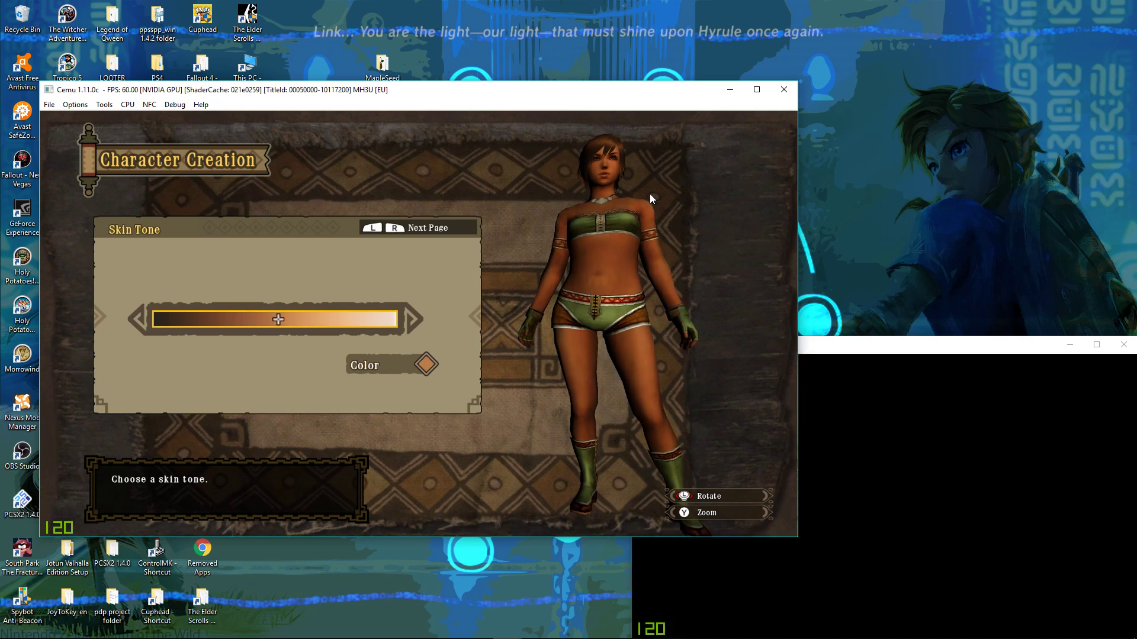
pyautogui.press('Left')
pyautogui.press('Left')
pyautogui.press('Right')
pyautogui.press('Right')
pyautogui.press('Left')
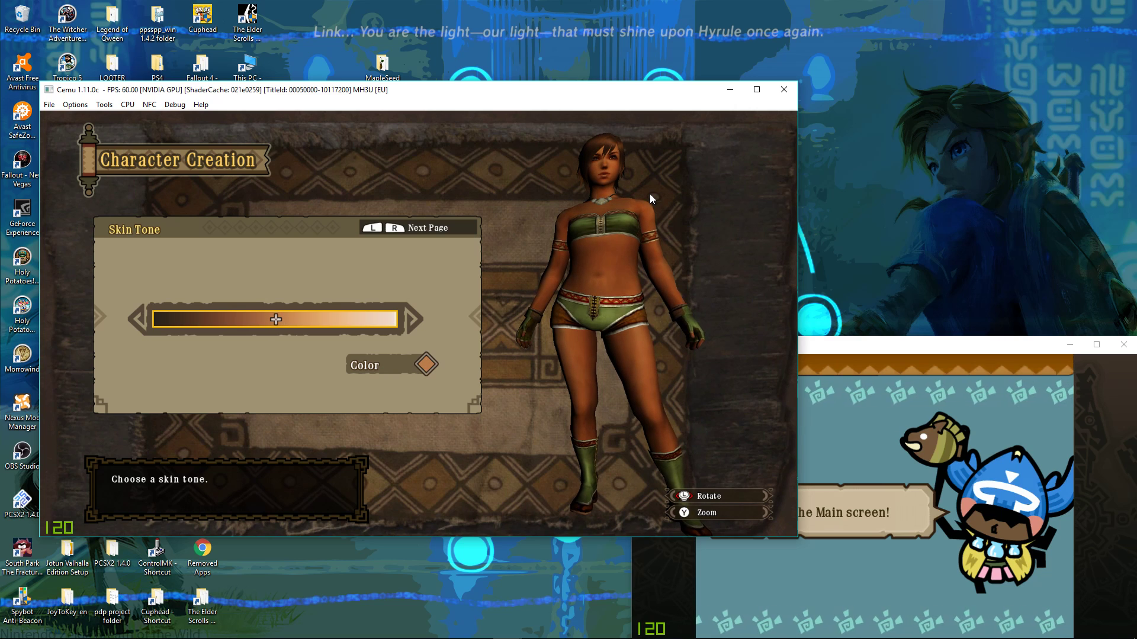
pyautogui.press('Return')
# Set the character's hair color to preset 1, red.
pyautogui.press('Up')
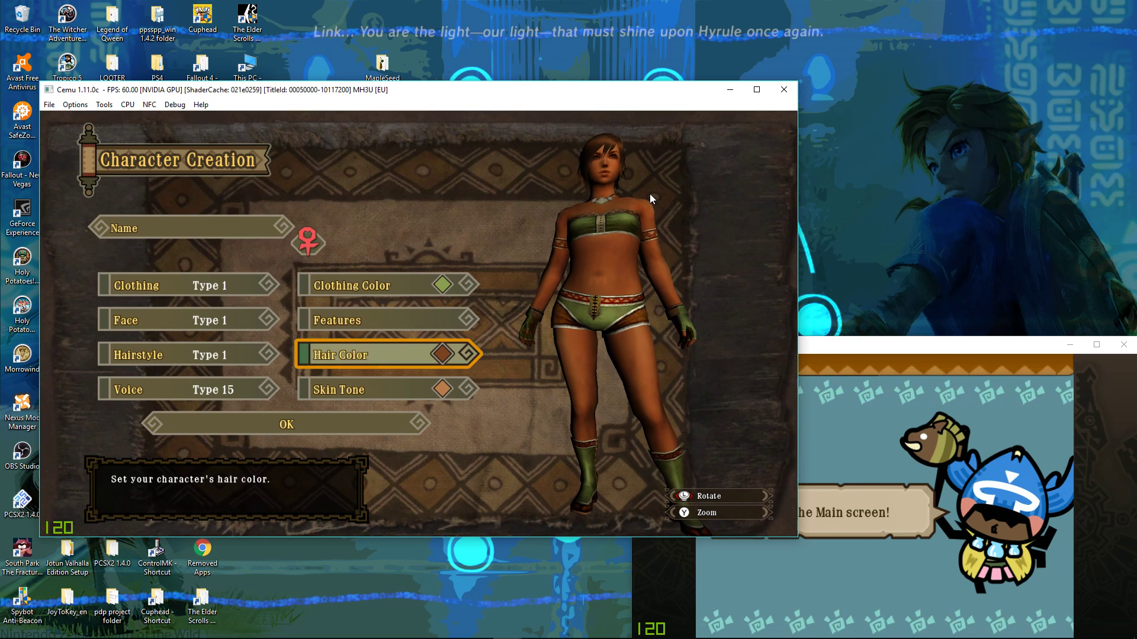
pyautogui.press('Down')
pyautogui.press('Up')
pyautogui.press('Return')
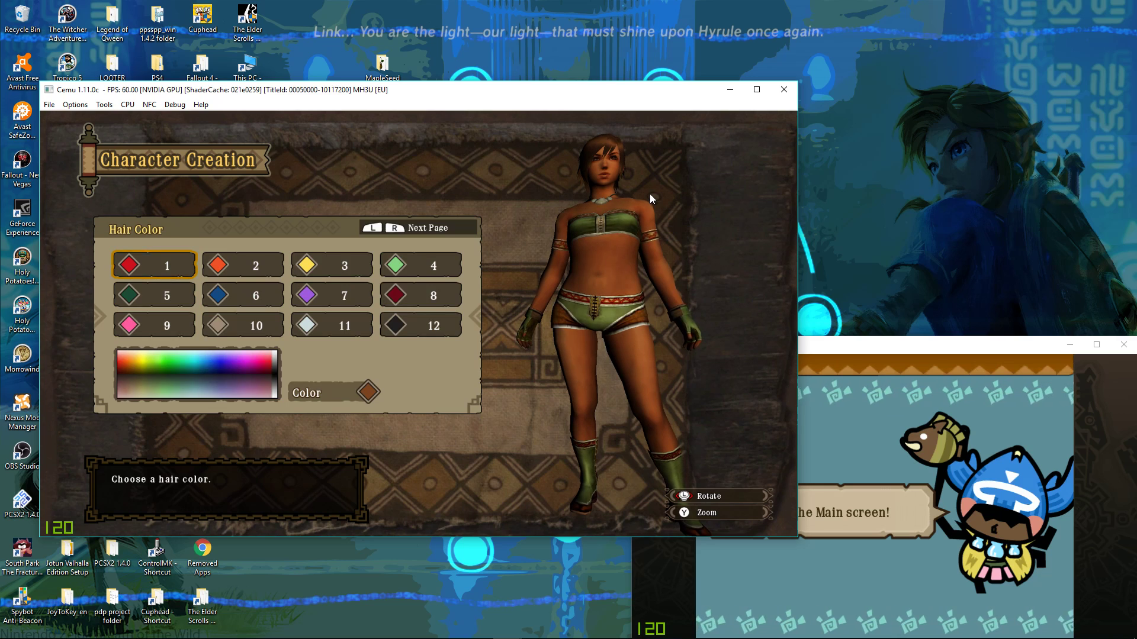
pyautogui.press('Down')
pyautogui.press('Up')
pyautogui.press('Return')
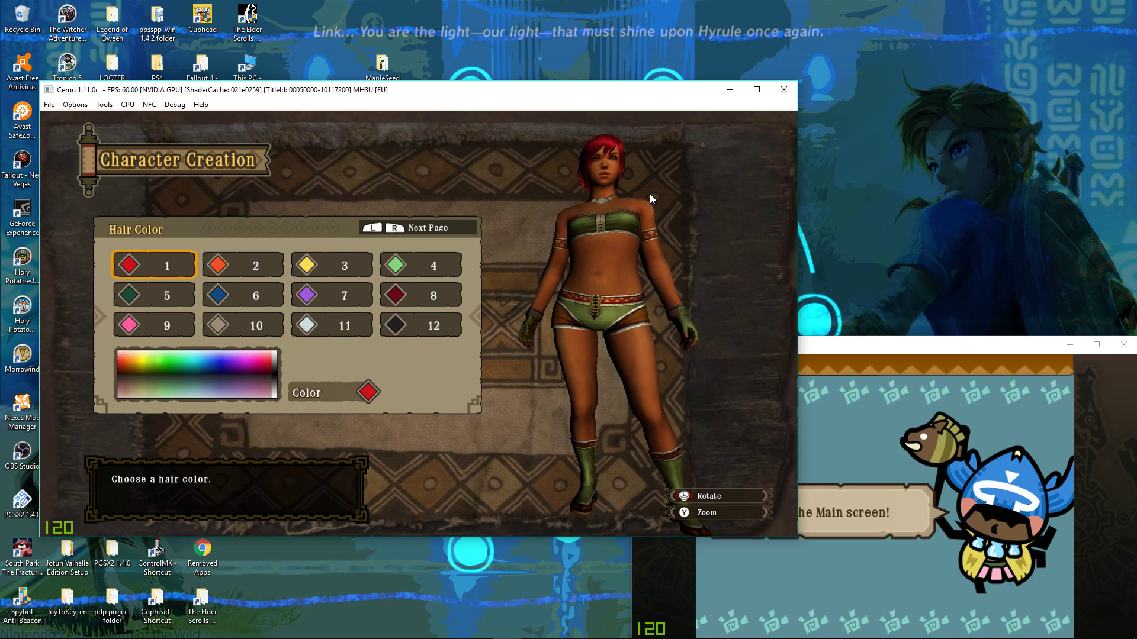
pyautogui.press('Escape')
# Set the character's hairstyle to Type 10.
pyautogui.press('Left')
pyautogui.press('Right')
pyautogui.press('Left')
pyautogui.press('Return')
pyautogui.press('Right')
pyautogui.press('Down')
pyautogui.press('Down')
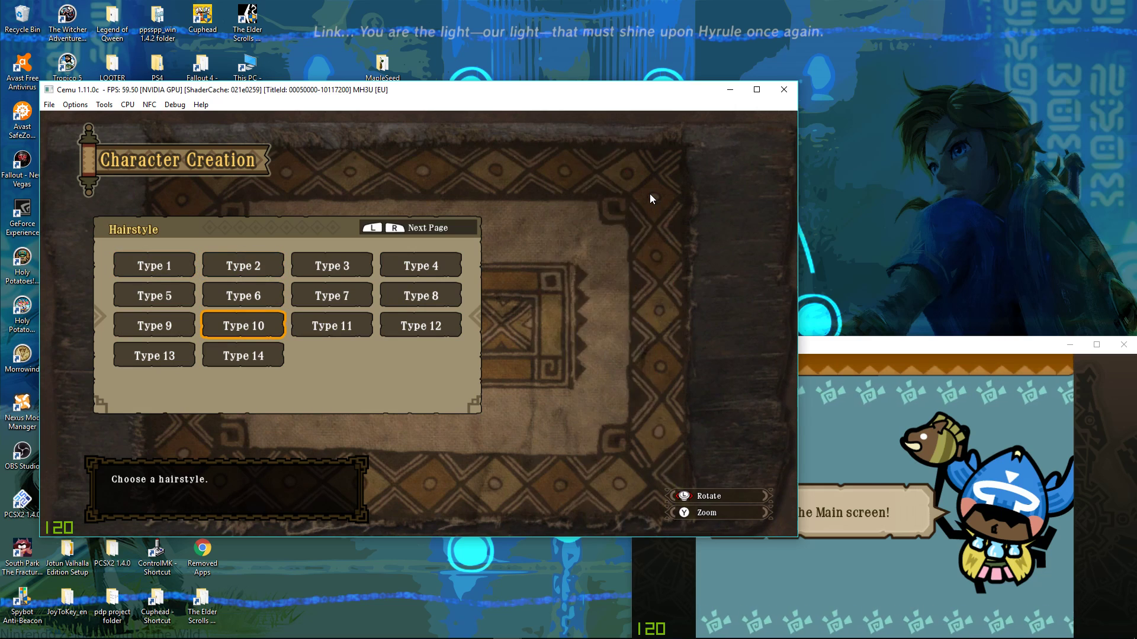
pyautogui.press('Right')
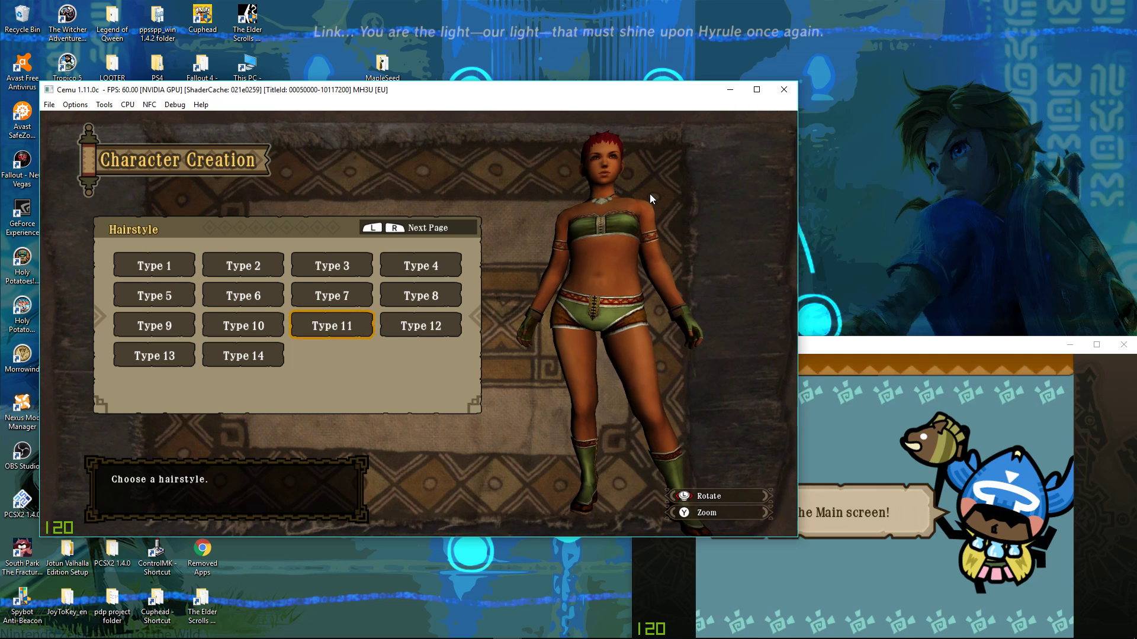
pyautogui.press('Left')
pyautogui.press('Return')
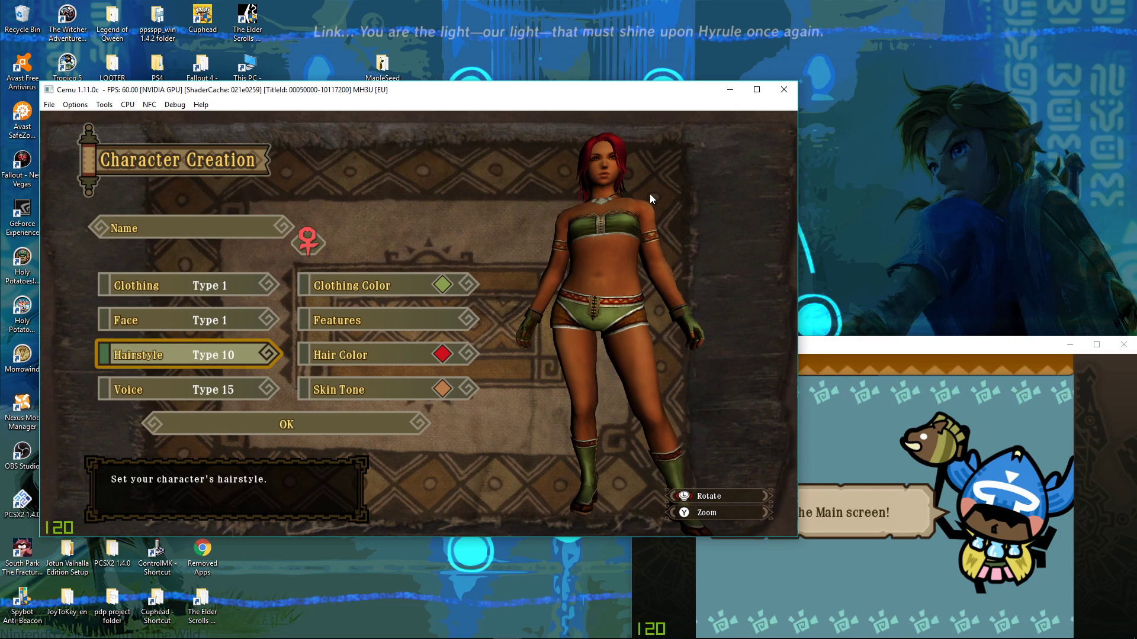
# Inspect the hair up close and change the hairstyle to Type 6.
pyautogui.press('y')
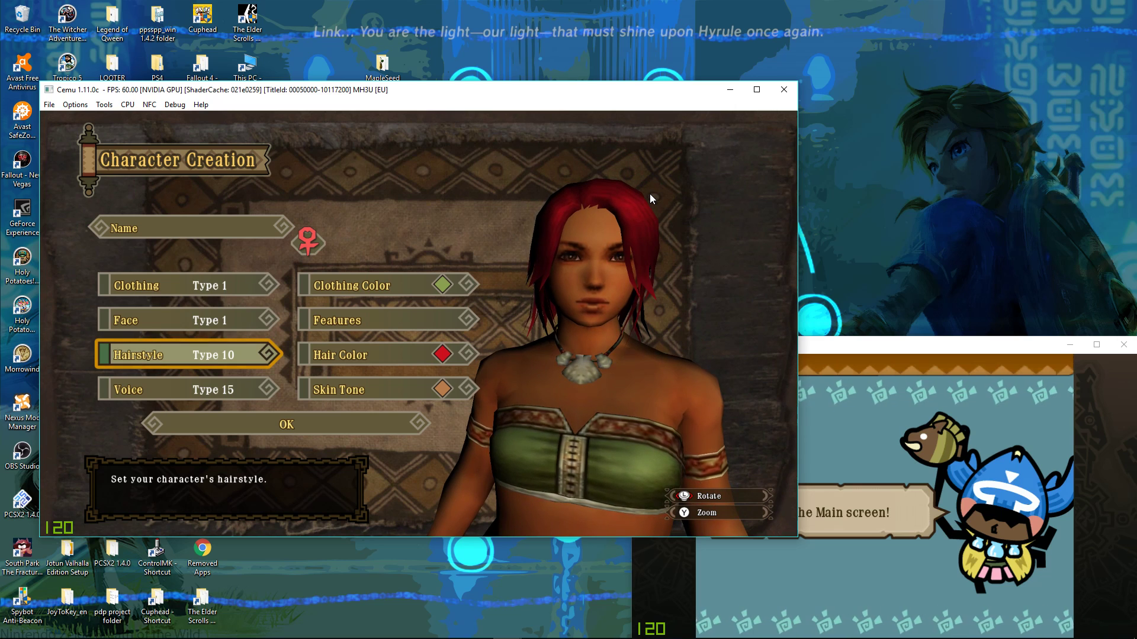
pyautogui.press('Right')
pyautogui.press('Left')
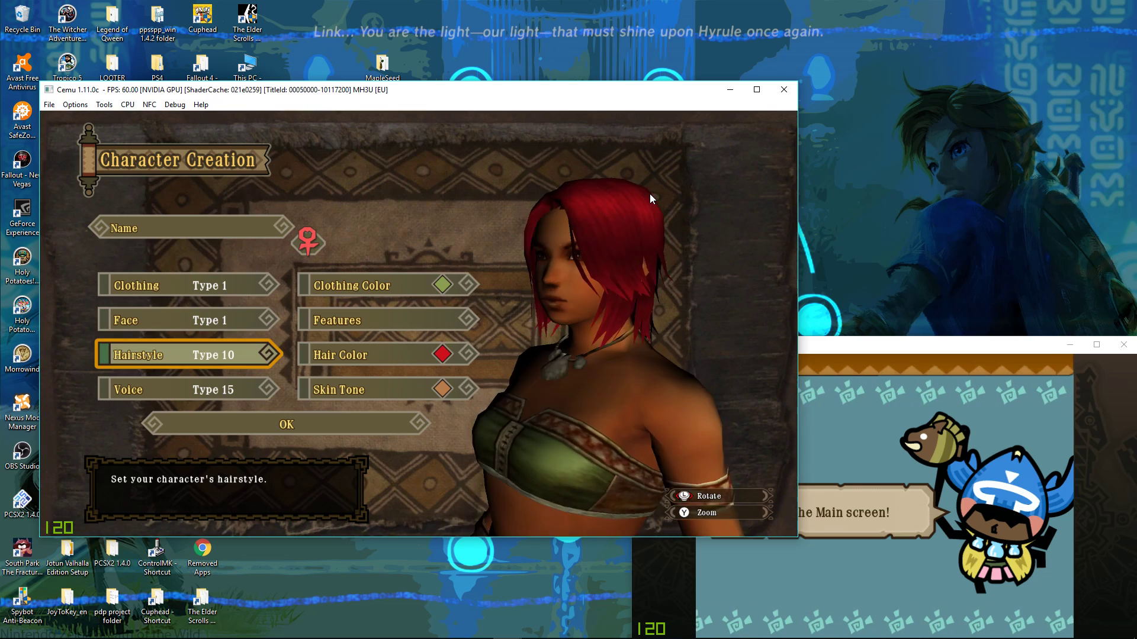
pyautogui.press('Right')
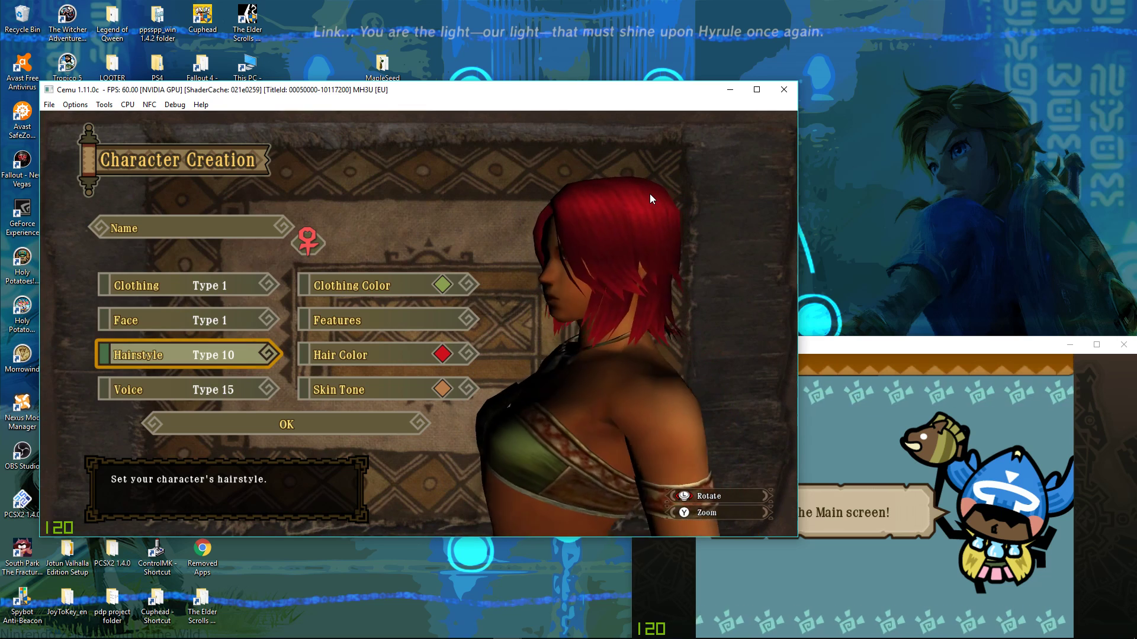
pyautogui.press('Up')
pyautogui.press('Down')
pyautogui.press('Return')
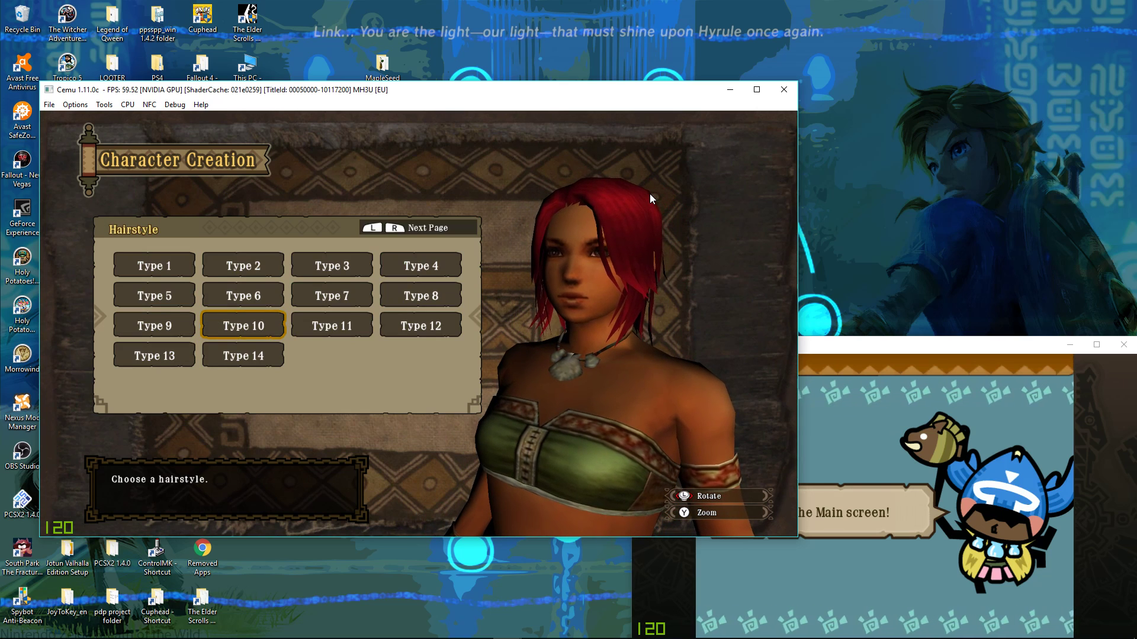
pyautogui.press('Up')
pyautogui.press('Right')
pyautogui.press('Left')
pyautogui.press('Up')
pyautogui.press('Down')
pyautogui.press('Return')
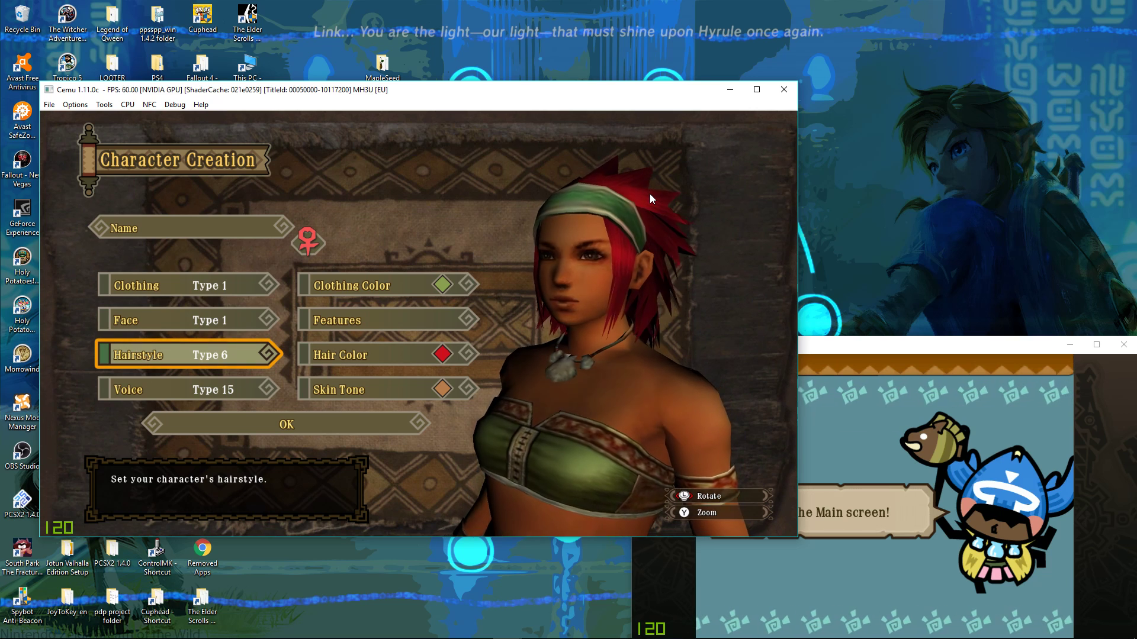
# Compare the available face shapes on the character and set the face to Type 7.
pyautogui.press('d')
pyautogui.press('a')
pyautogui.press('a')
pyautogui.press('Up')
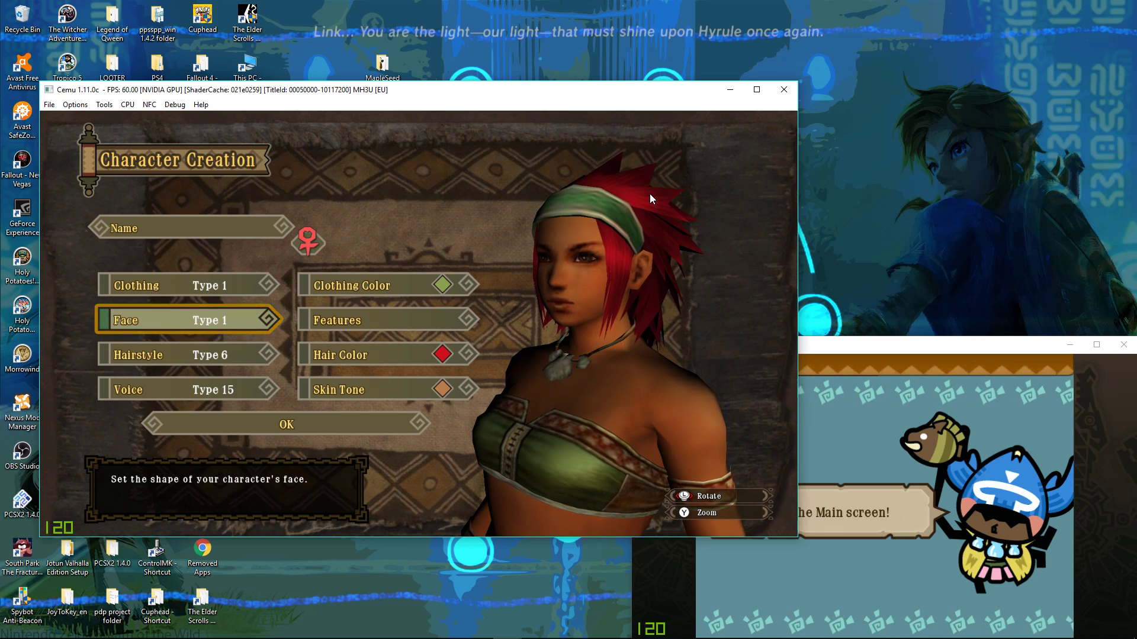
pyautogui.press('Return')
pyautogui.press('Right')
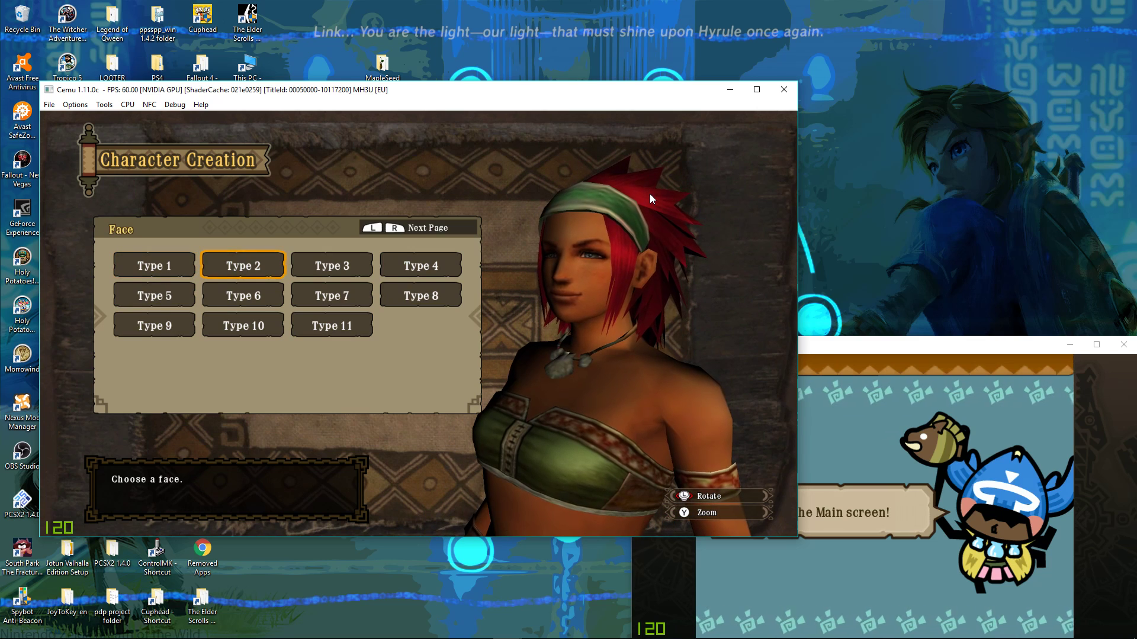
pyautogui.press('Right')
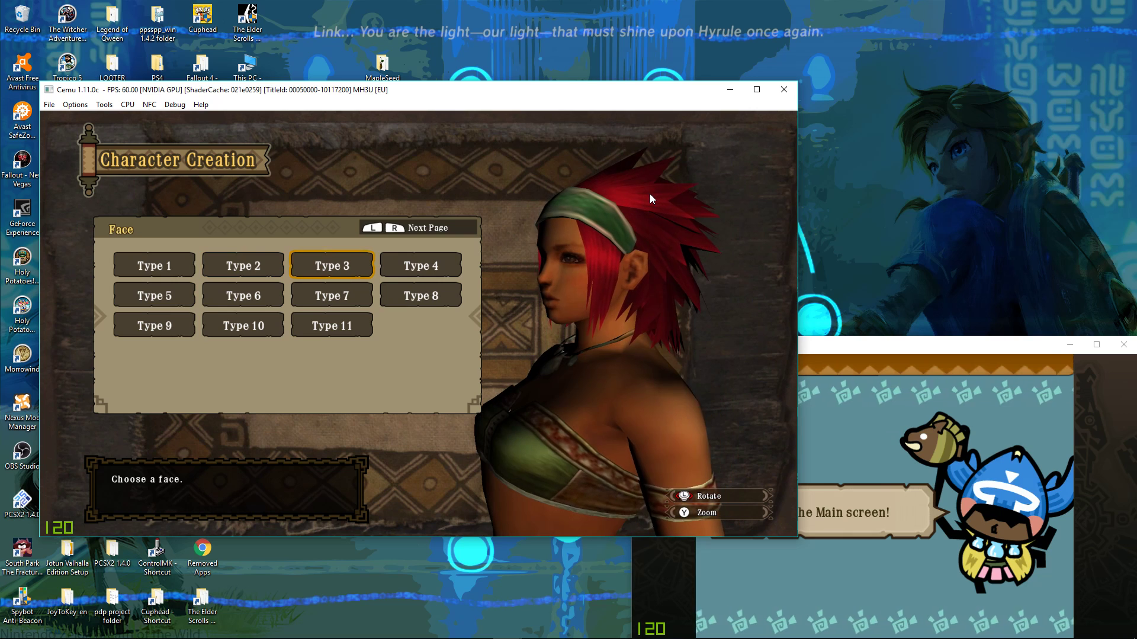
pyautogui.press('Left')
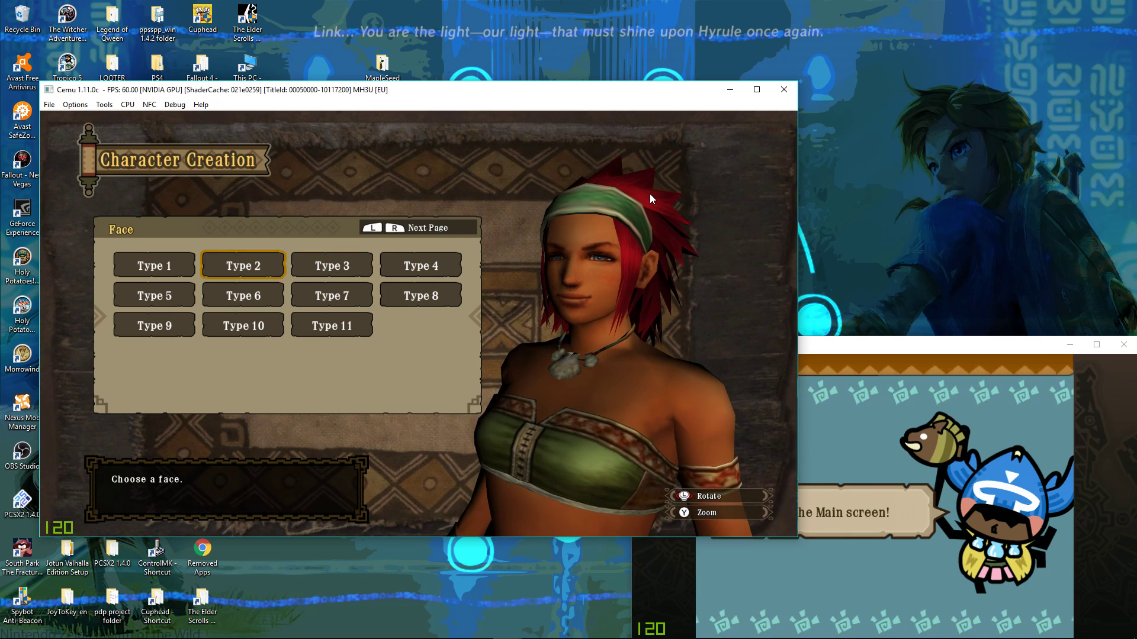
pyautogui.press('Right')
pyautogui.press('Right')
pyautogui.press('Down')
pyautogui.press('Left')
pyautogui.press('Down')
pyautogui.press('Left')
pyautogui.press('Right')
pyautogui.press('Up')
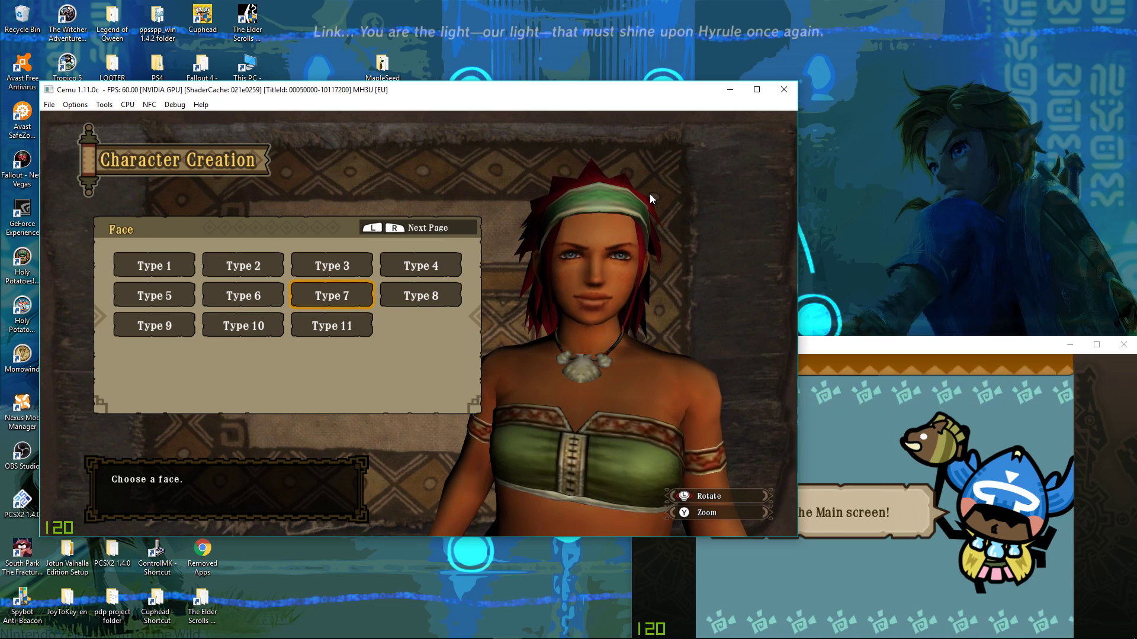
pyautogui.press('Return')
# Compare the available clothing types on the character and set the clothing to Type 2.
pyautogui.press('Up')
pyautogui.press('Right')
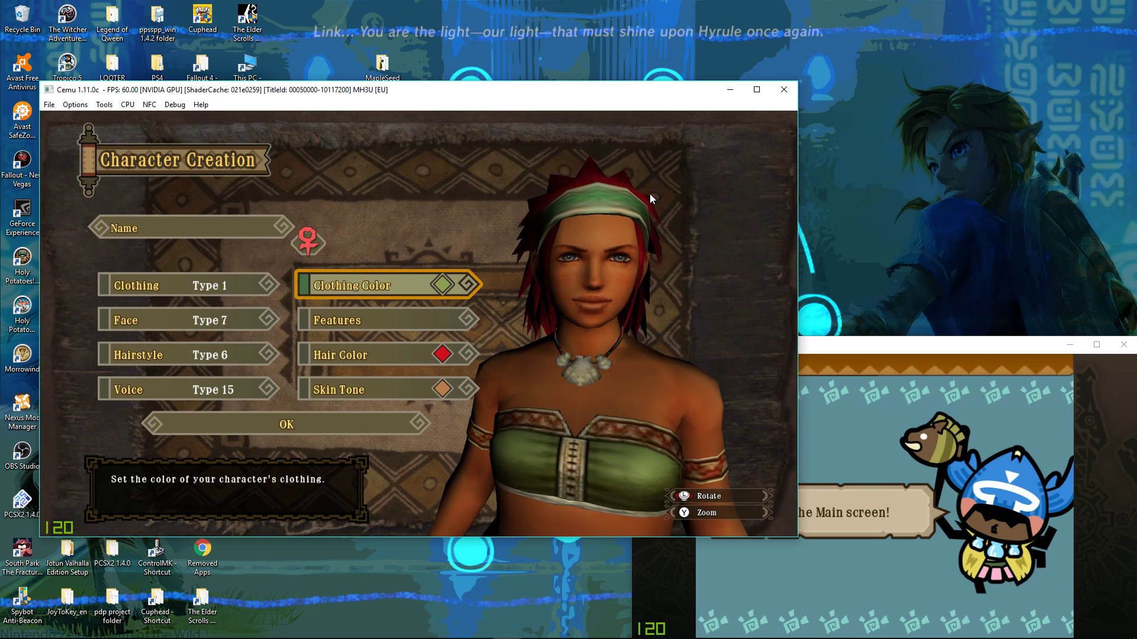
pyautogui.press('Left')
pyautogui.press('Return')
pyautogui.press('Right')
pyautogui.press('Right')
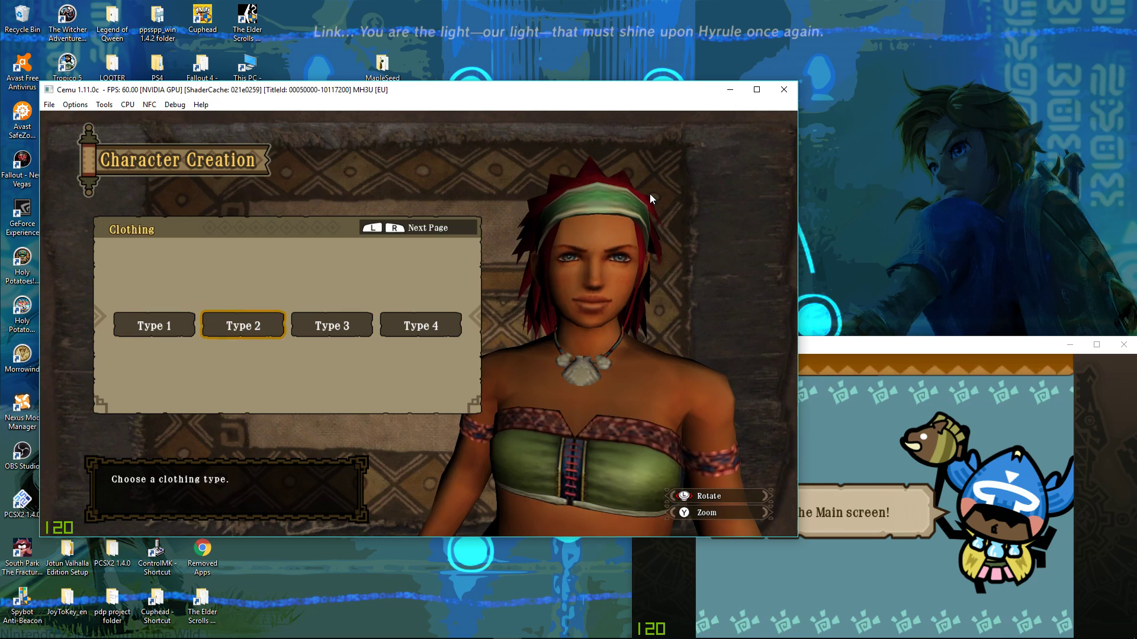
pyautogui.press('Right')
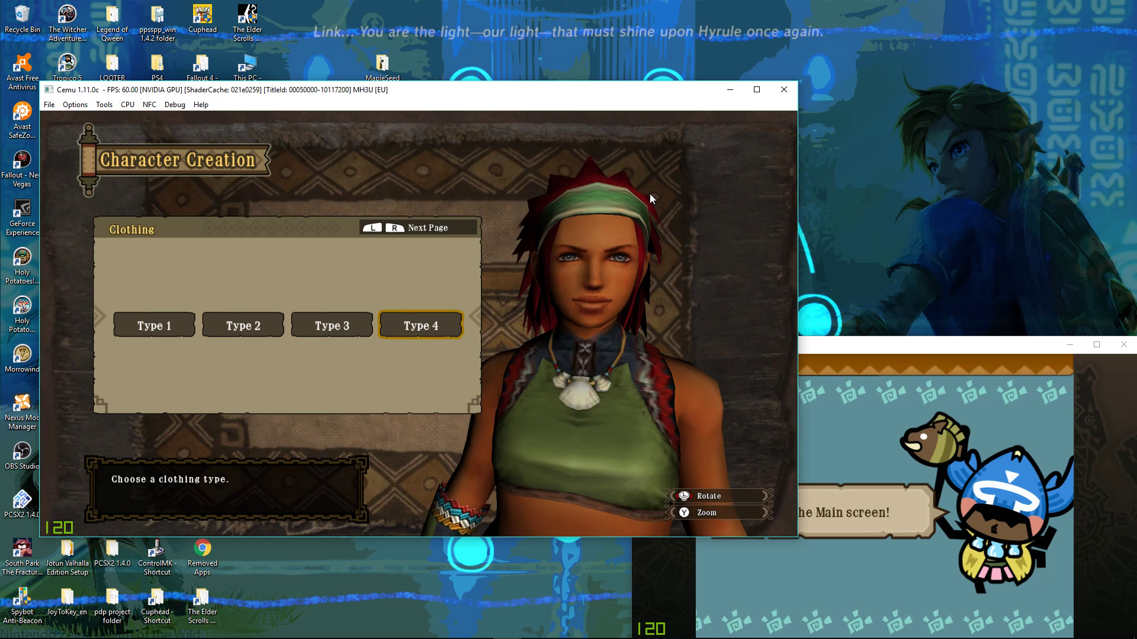
pyautogui.press('Left')
pyautogui.press('Left')
pyautogui.press('Left')
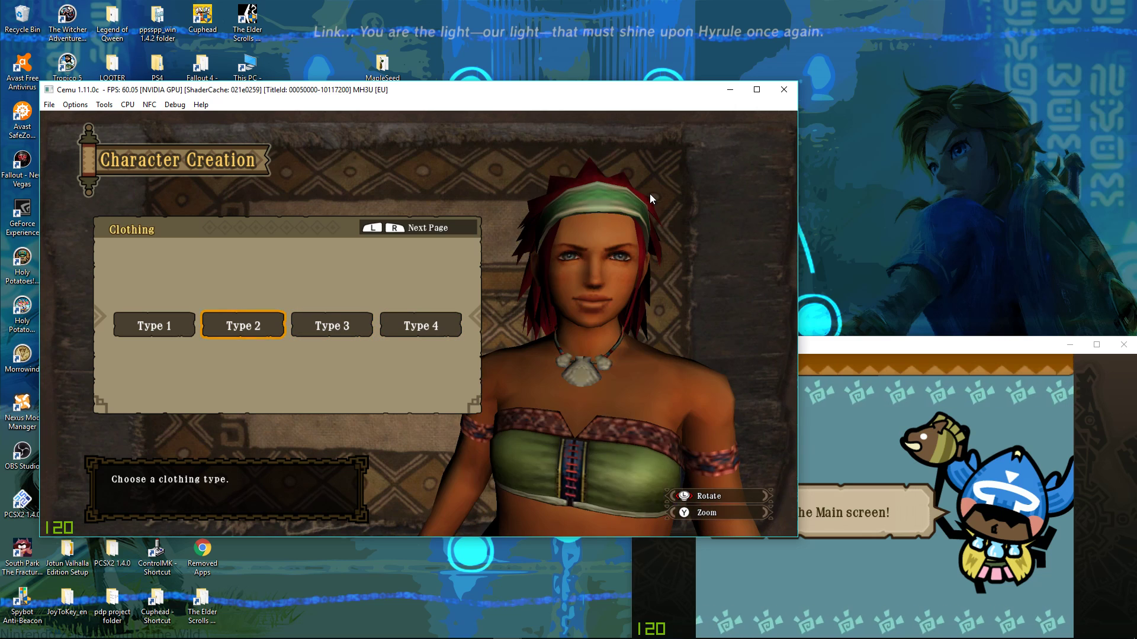
pyautogui.press('Right')
pyautogui.press('Return')
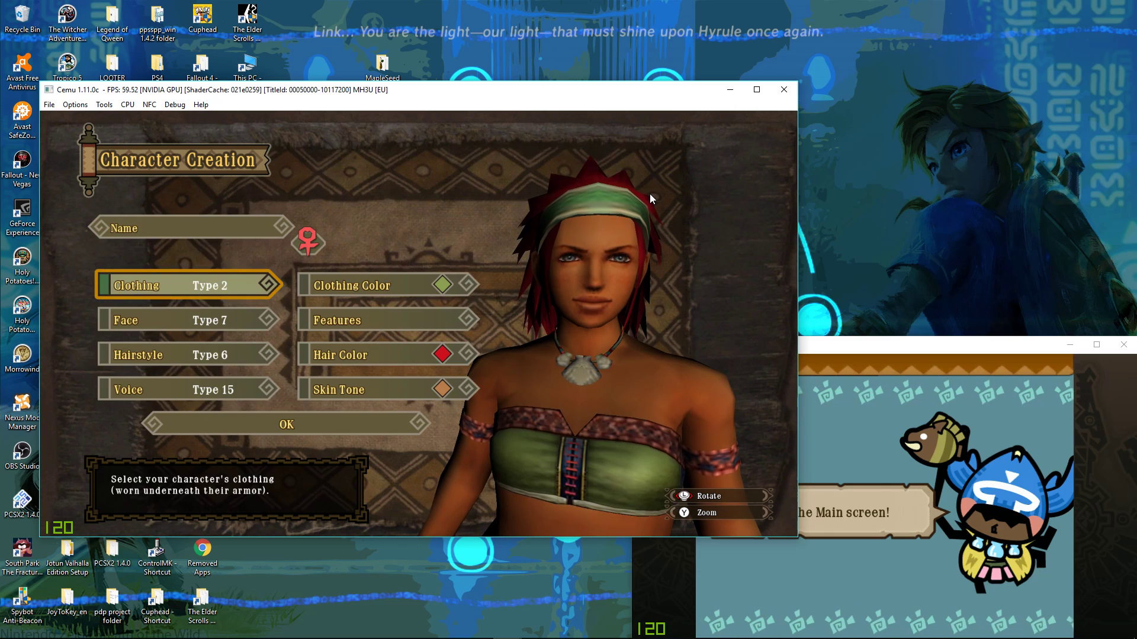
# Set the character's clothing color to preset 4, bright green.
pyautogui.press('Right')
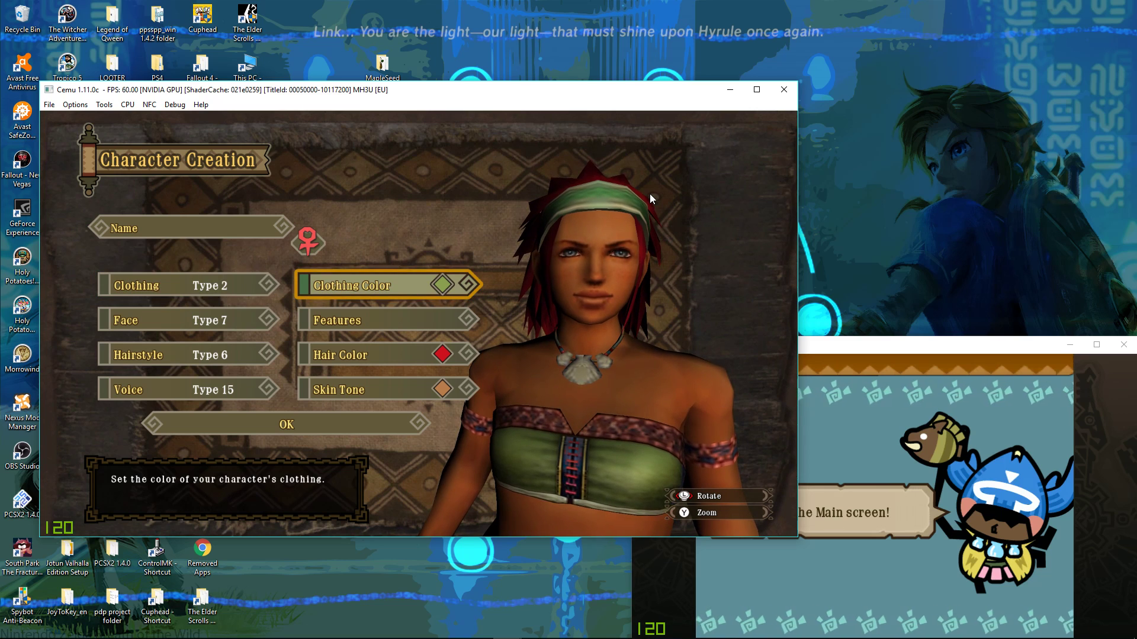
pyautogui.press('Return')
pyautogui.press('Right')
pyautogui.press('Right')
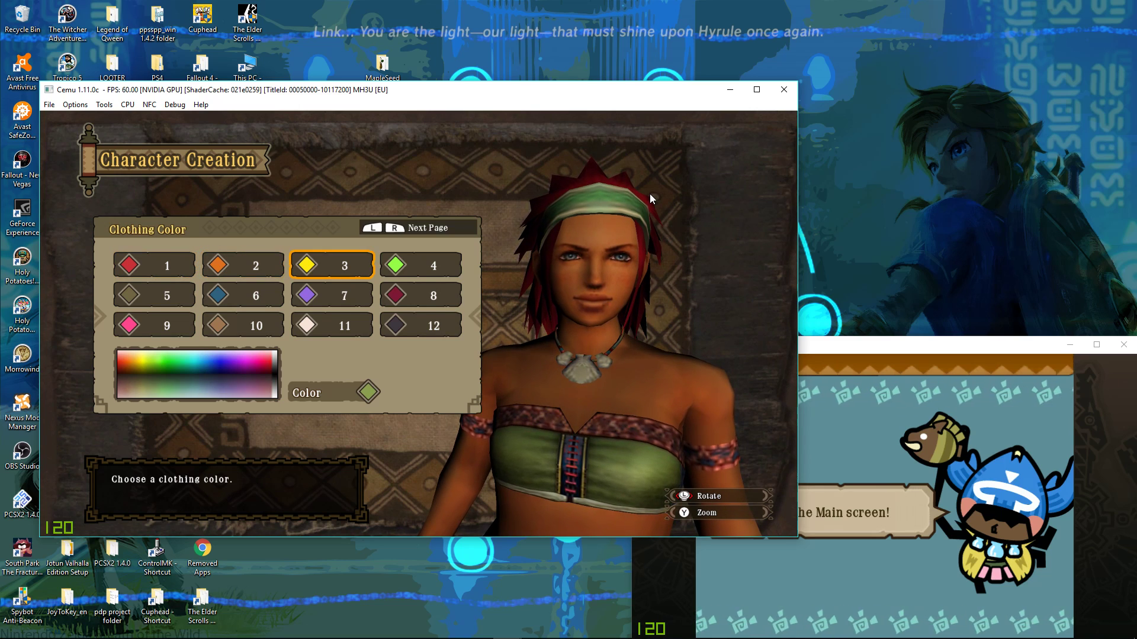
pyautogui.press('Right')
pyautogui.press('Return')
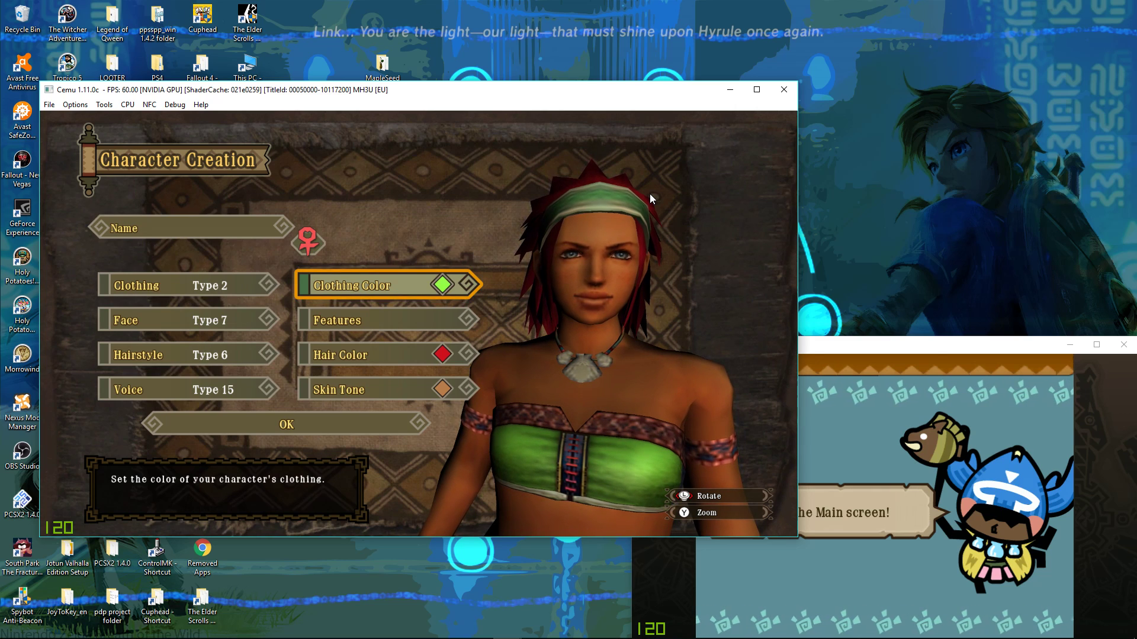
# Try out facial Feature 1 and Feature 2 on the character in turn, switching each one off again.
pyautogui.press('Left')
pyautogui.press('Right')
pyautogui.press('Down')
pyautogui.press('Return')
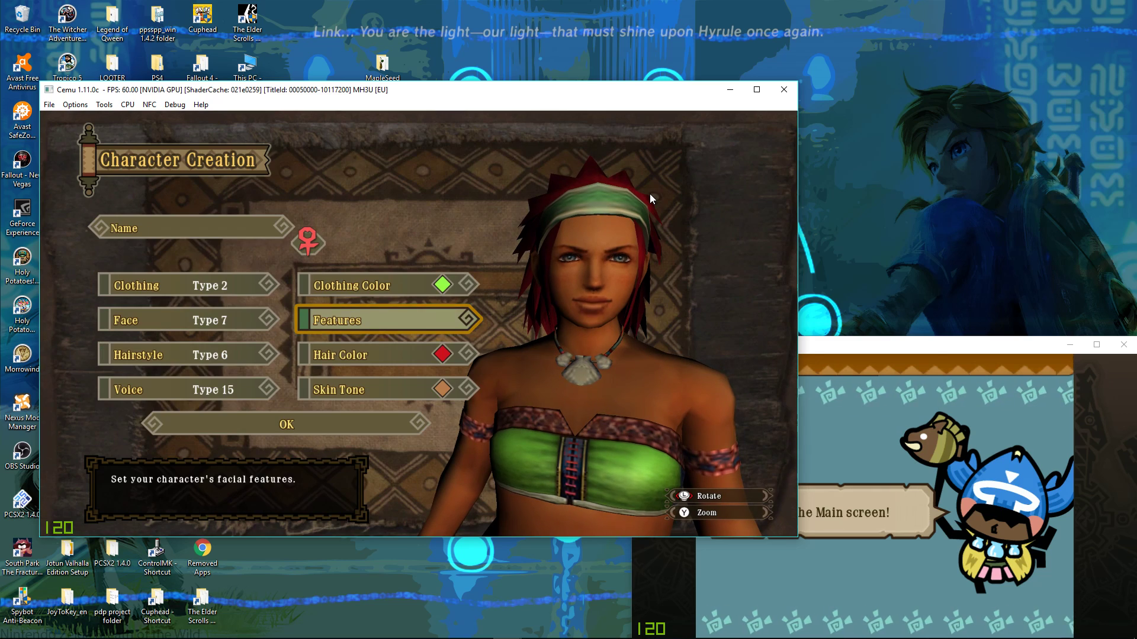
pyautogui.press('Return')
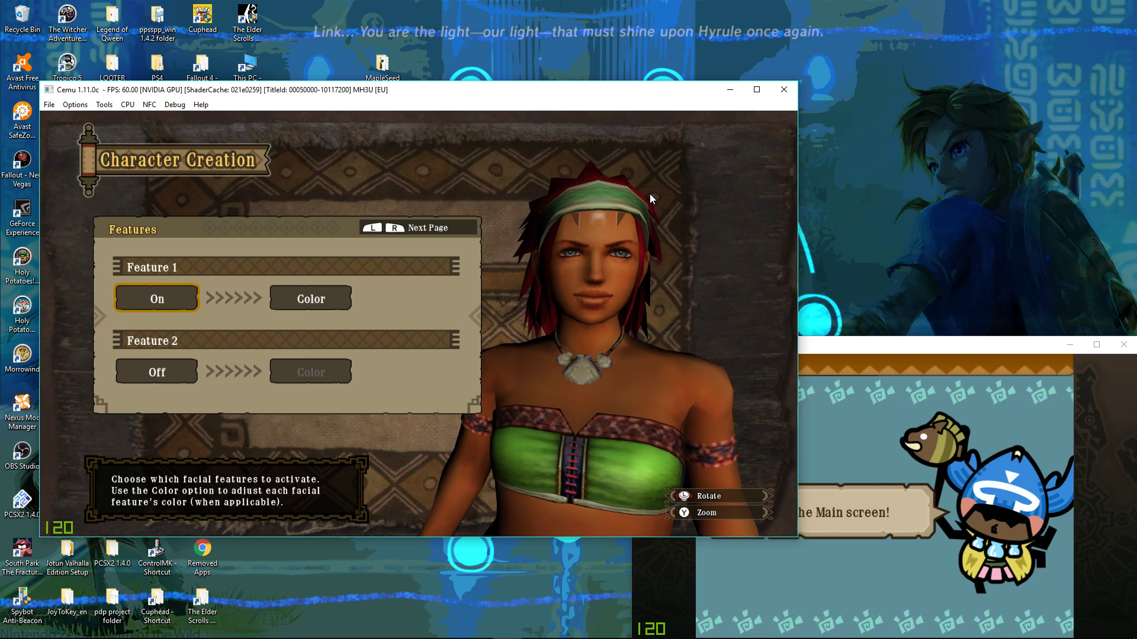
pyautogui.press('Return')
pyautogui.press('Down')
pyautogui.press('Return')
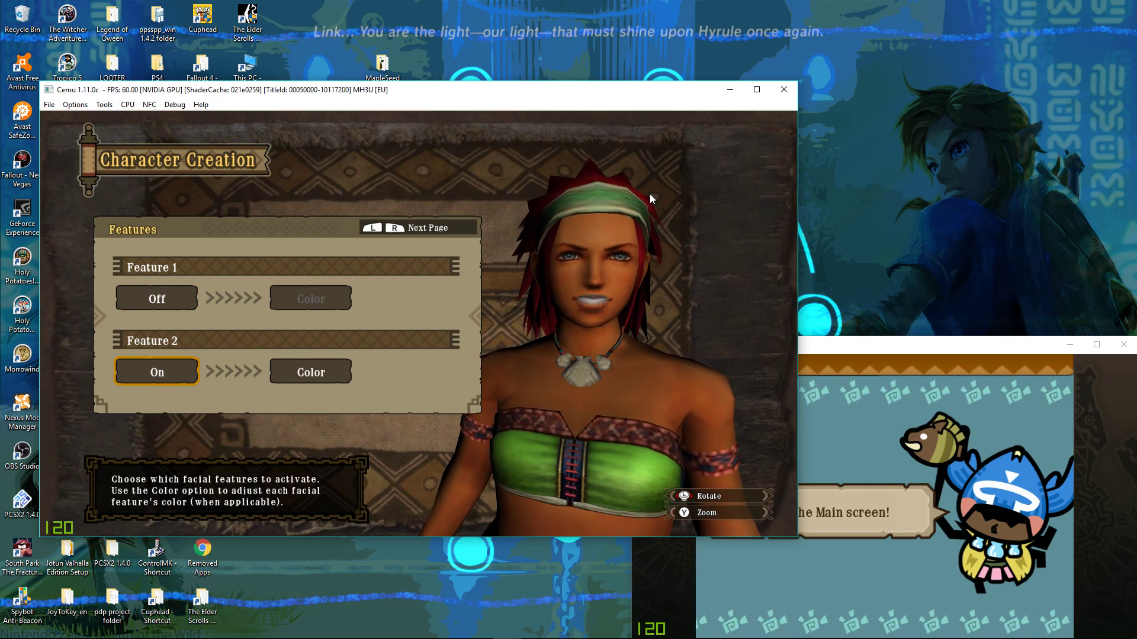
pyautogui.press('Return')
pyautogui.press('Up')
pyautogui.press('Escape')
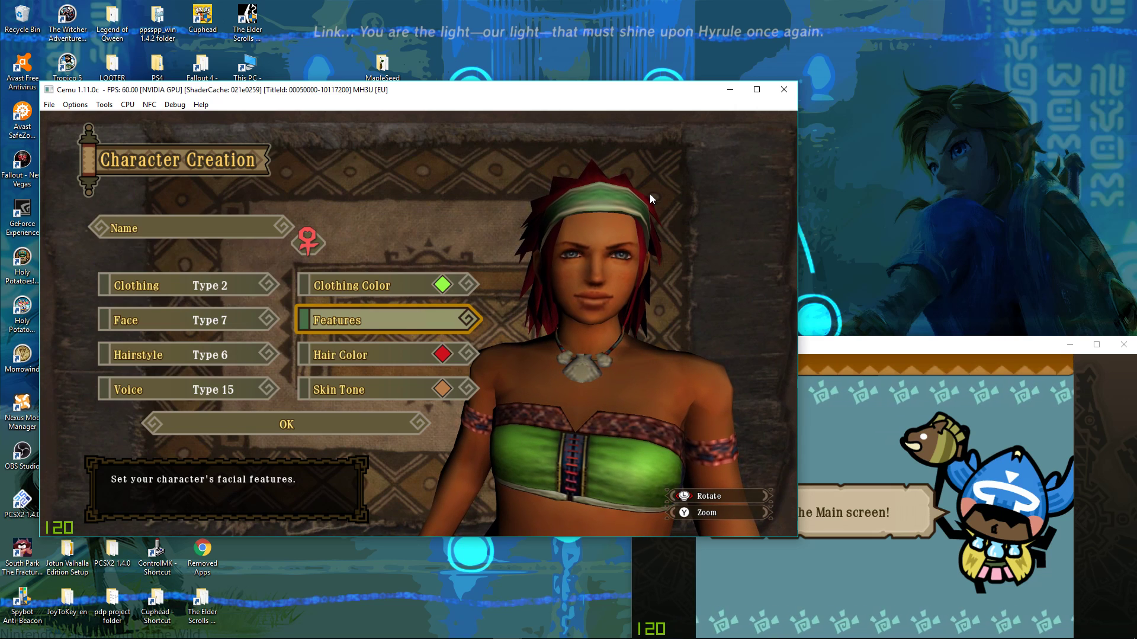
# Open the name entry for the character and accept the notice about visible names.
pyautogui.press('Up')
pyautogui.press('Left')
pyautogui.press('Up')
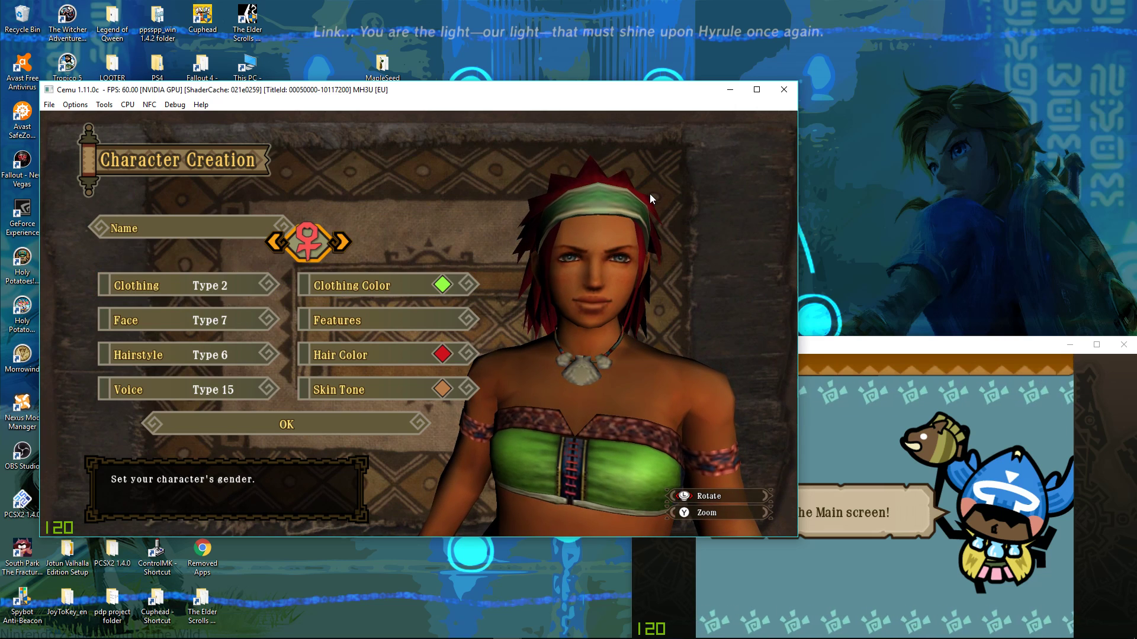
pyautogui.press('Left')
pyautogui.press('Right')
pyautogui.press('Left')
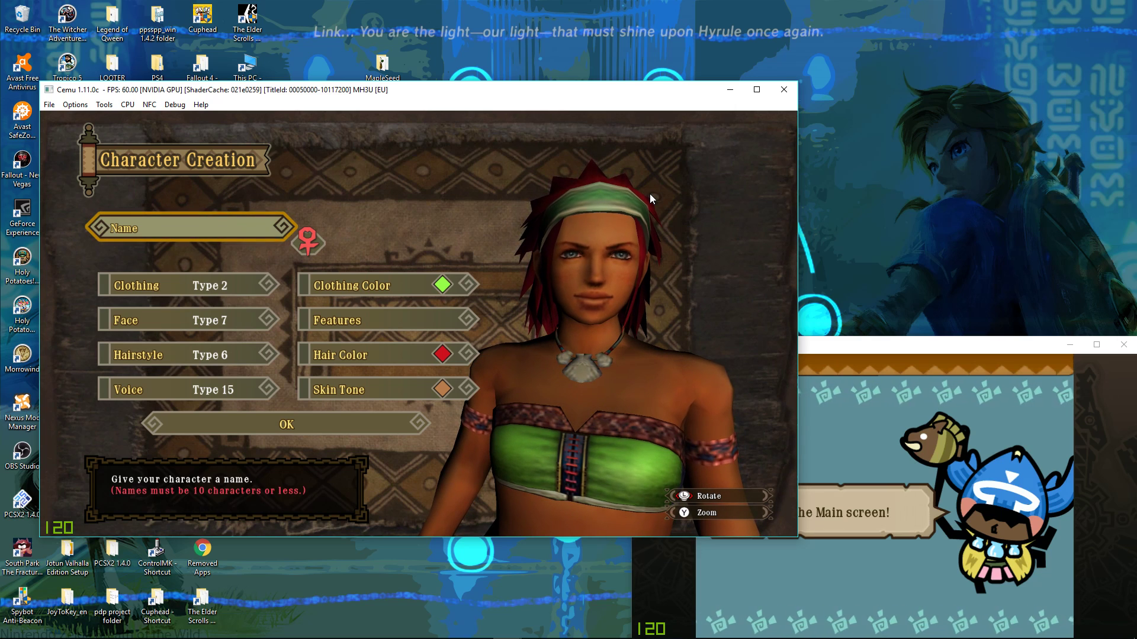
pyautogui.press('Return')
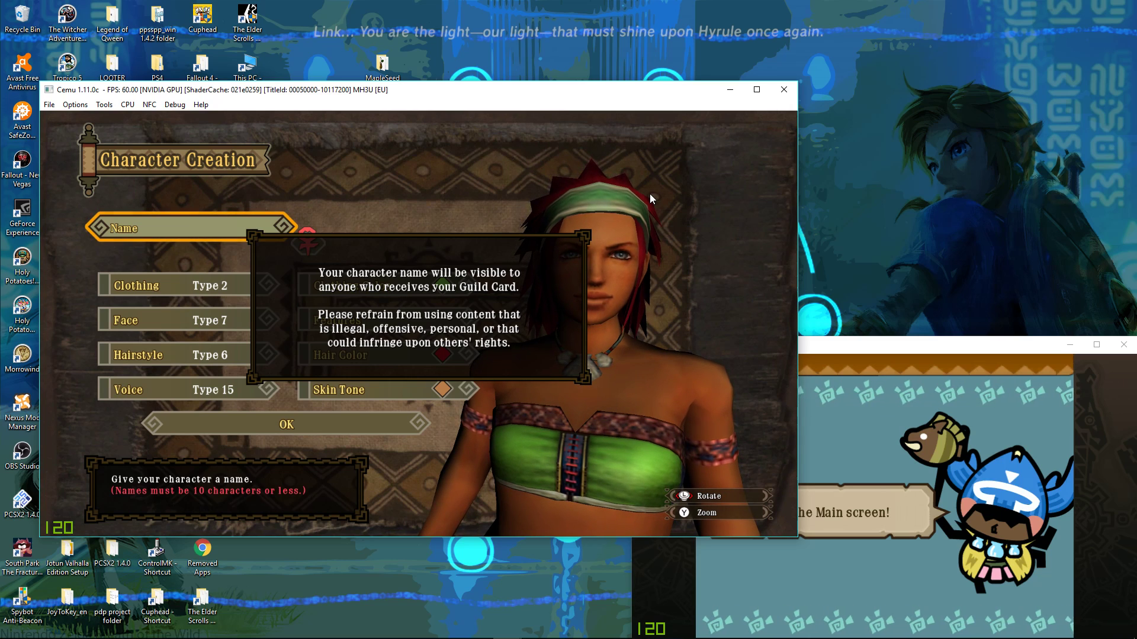
pyautogui.press('Return')
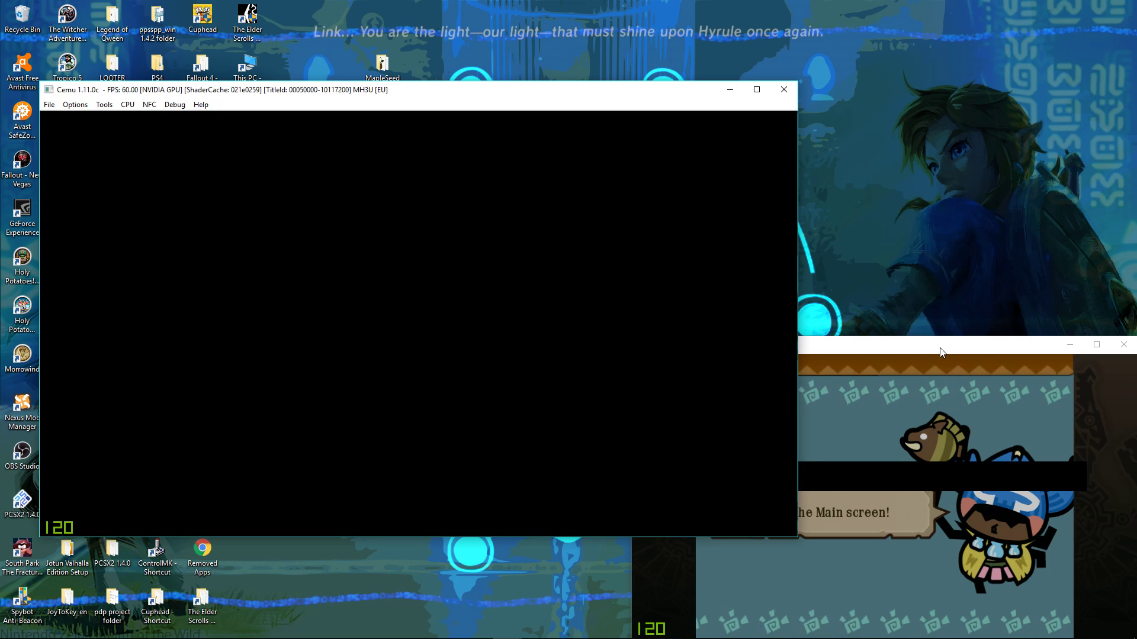
# Move the main game window and the GamePad View to new desktop positions and leave the name entry with the name blank.
pyautogui.moveTo(485, 92); pyautogui.dragTo(440, 70)
pyautogui.click(891, 343)
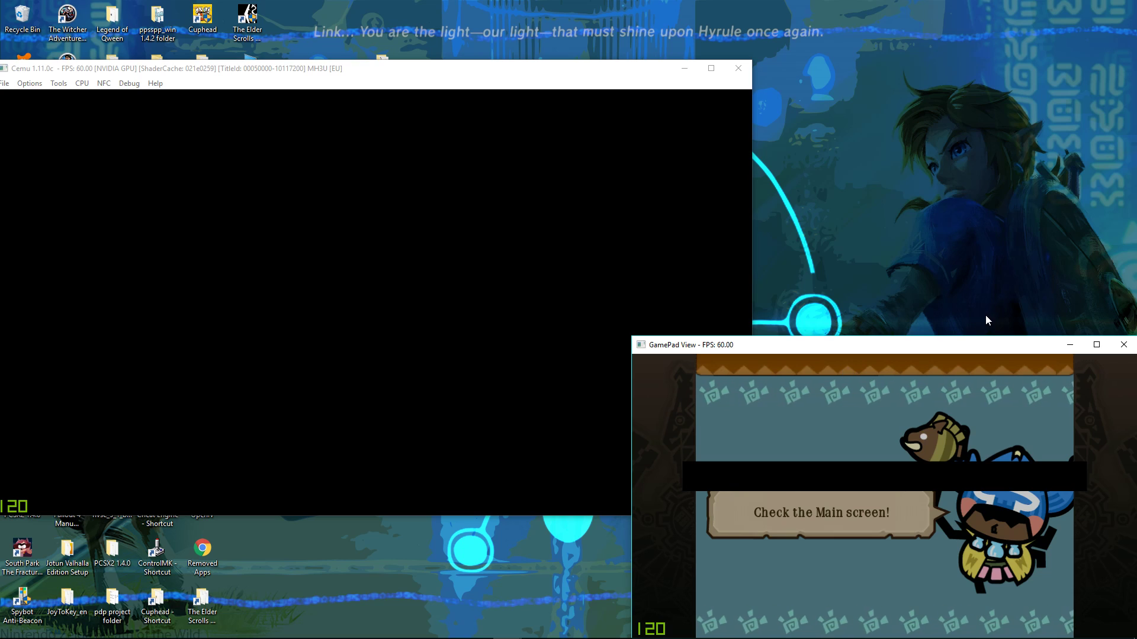
pyautogui.moveTo(975, 351); pyautogui.dragTo(846, 282)
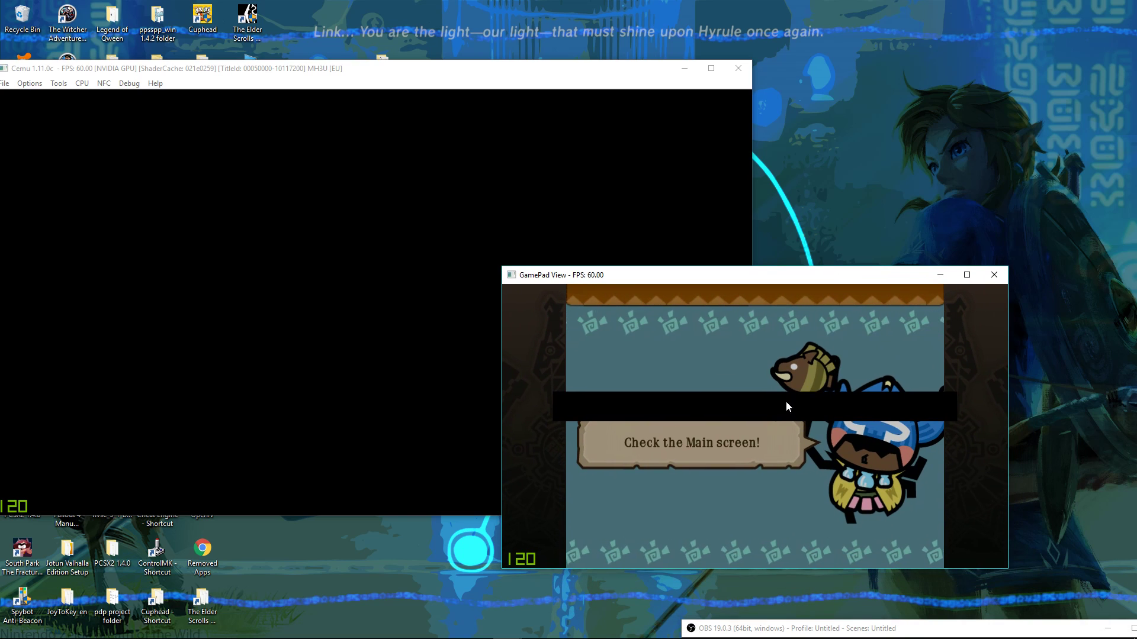
pyautogui.click(622, 197)
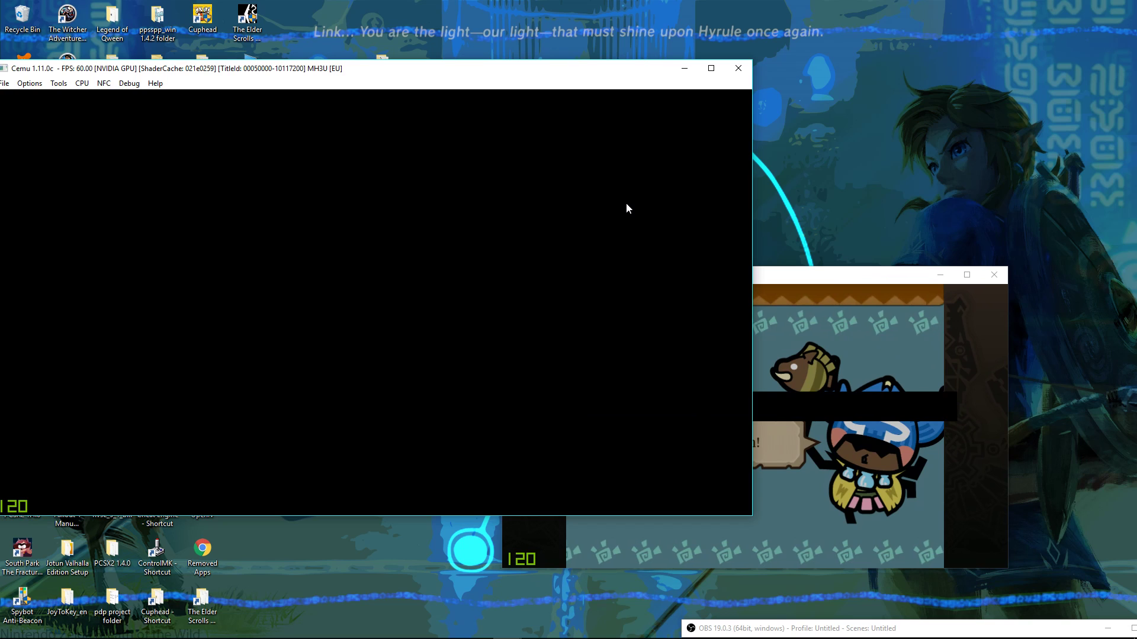
pyautogui.press('Return')
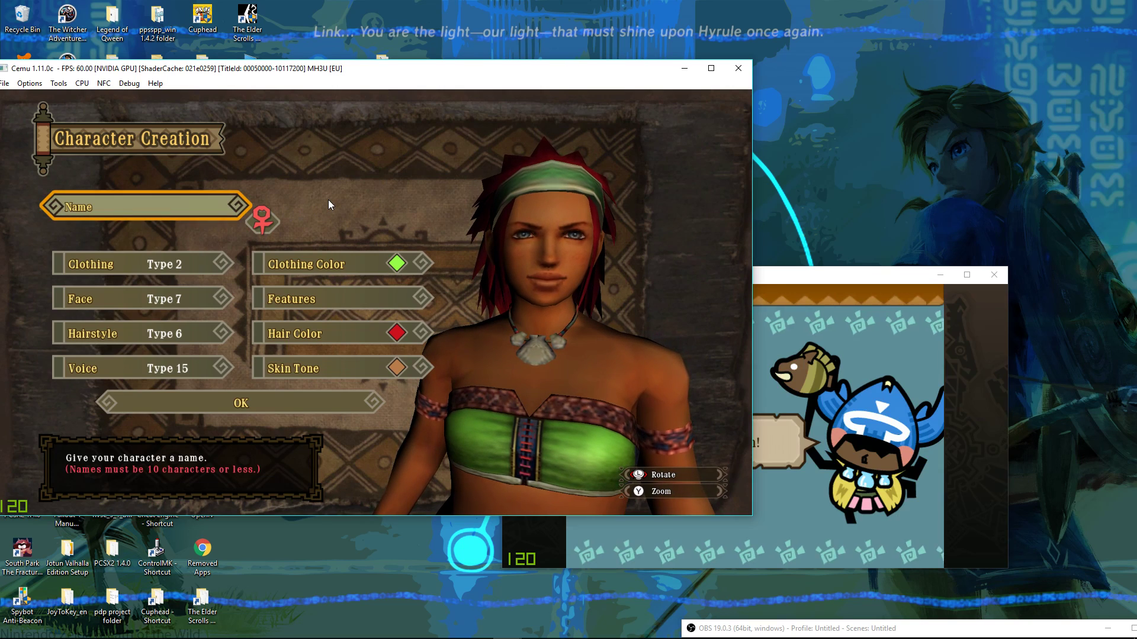
# Enter a name for the character, reopen the name entry and replace it with a shorter name.
pyautogui.press('Return')
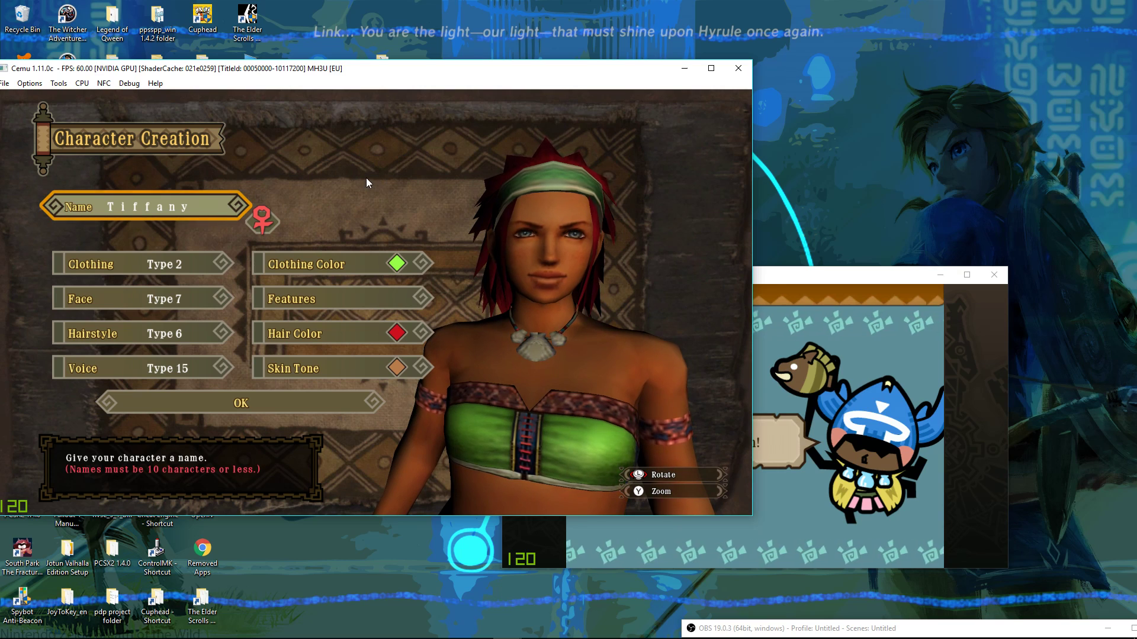
pyautogui.press('Return')
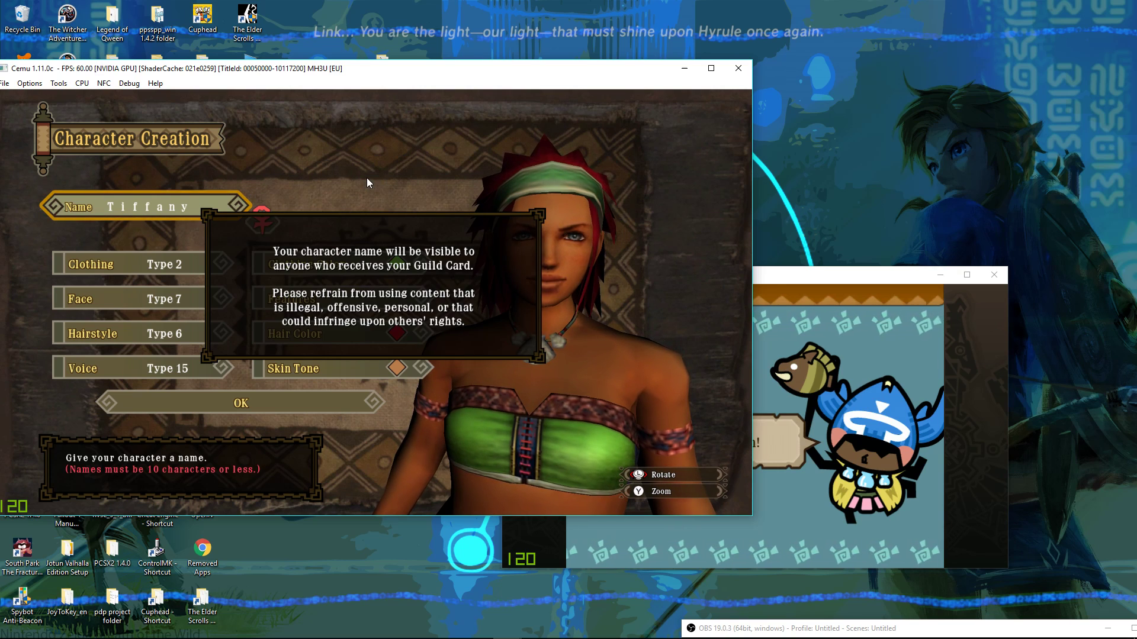
pyautogui.press('Return')
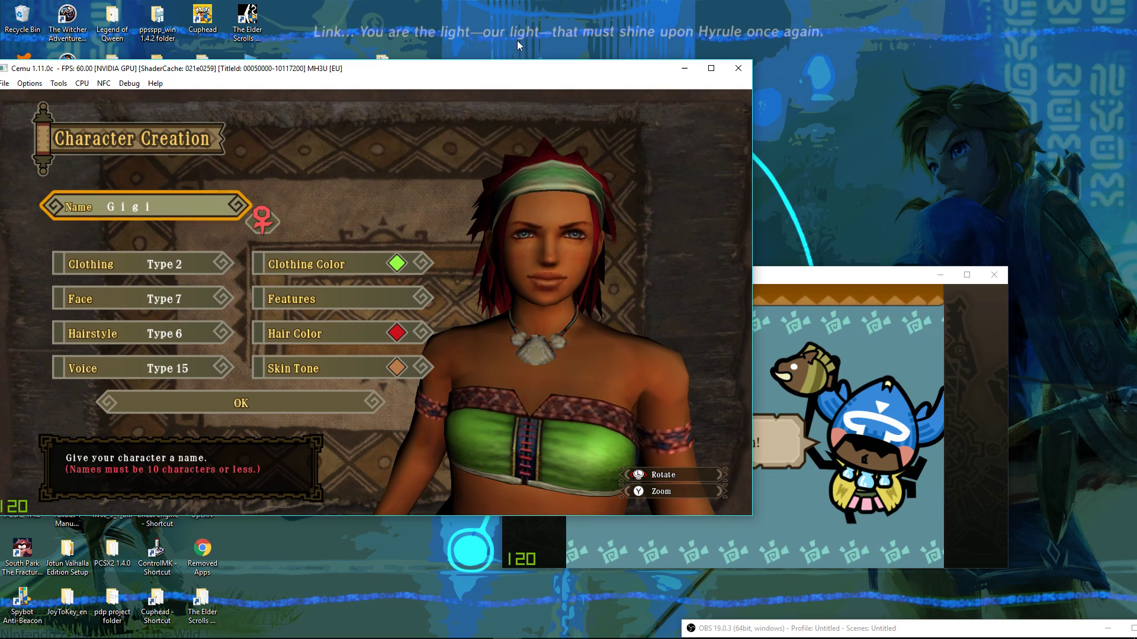
# Spread the main game window and GamePad View apart, reduce the GamePad View's height, and return to the game window.
pyautogui.moveTo(432, 75); pyautogui.dragTo(468, 120)
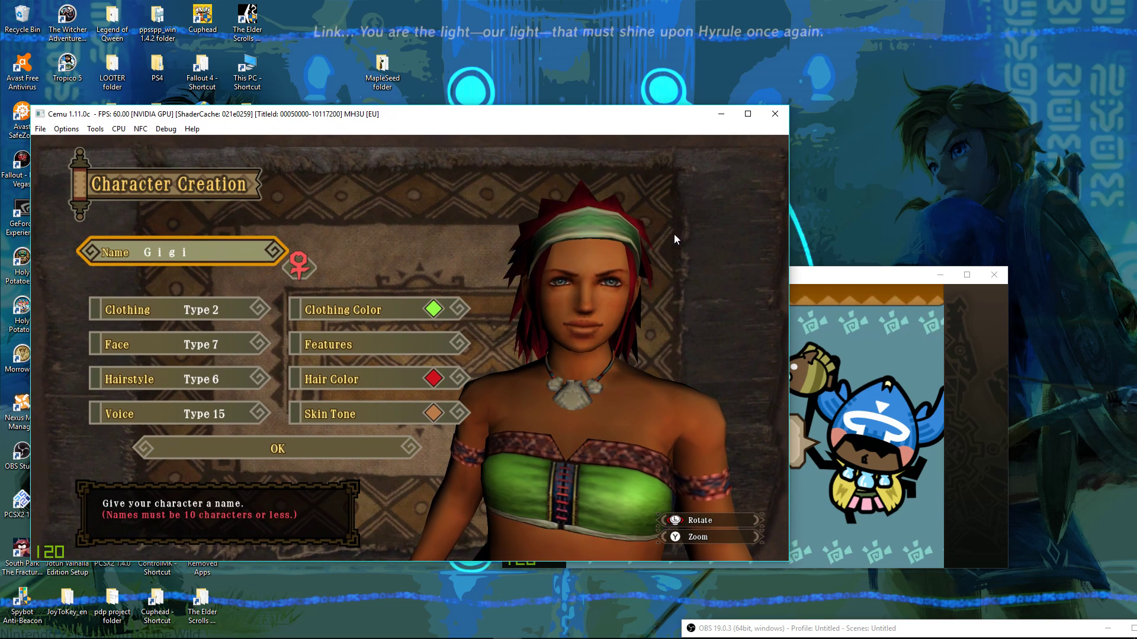
pyautogui.moveTo(859, 280); pyautogui.dragTo(1010, 328)
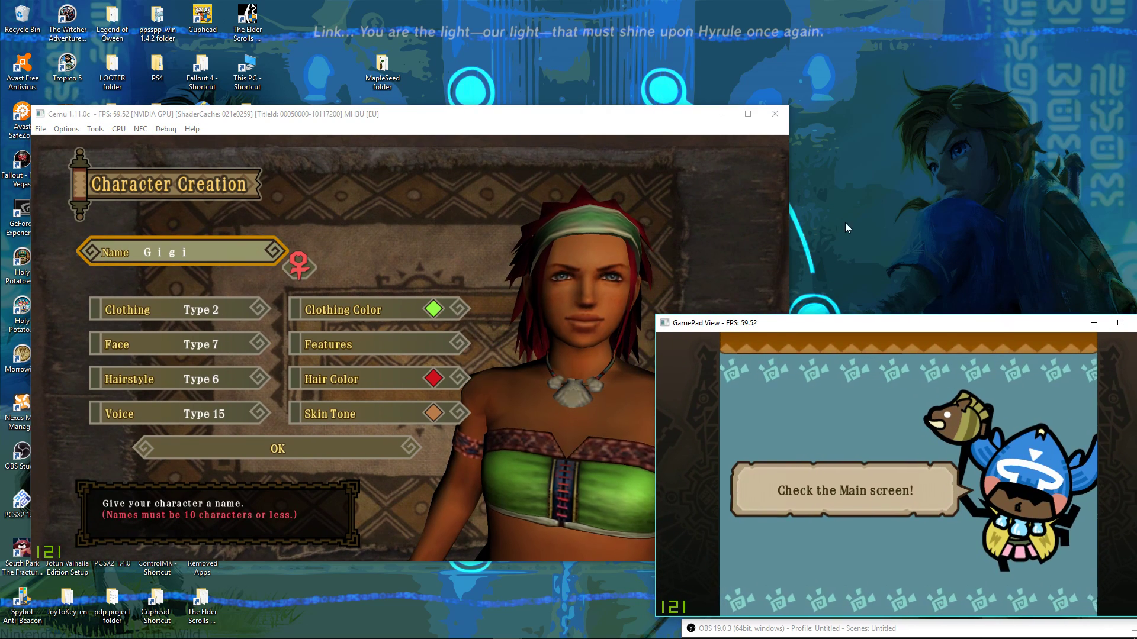
pyautogui.moveTo(929, 314); pyautogui.dragTo(929, 343)
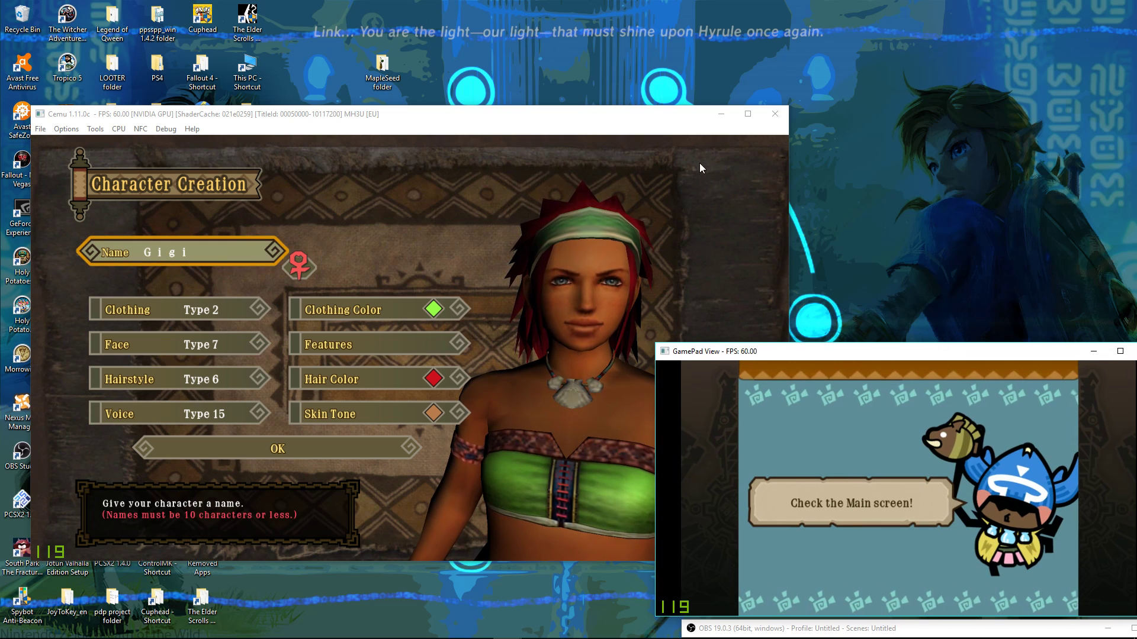
pyautogui.click(523, 136)
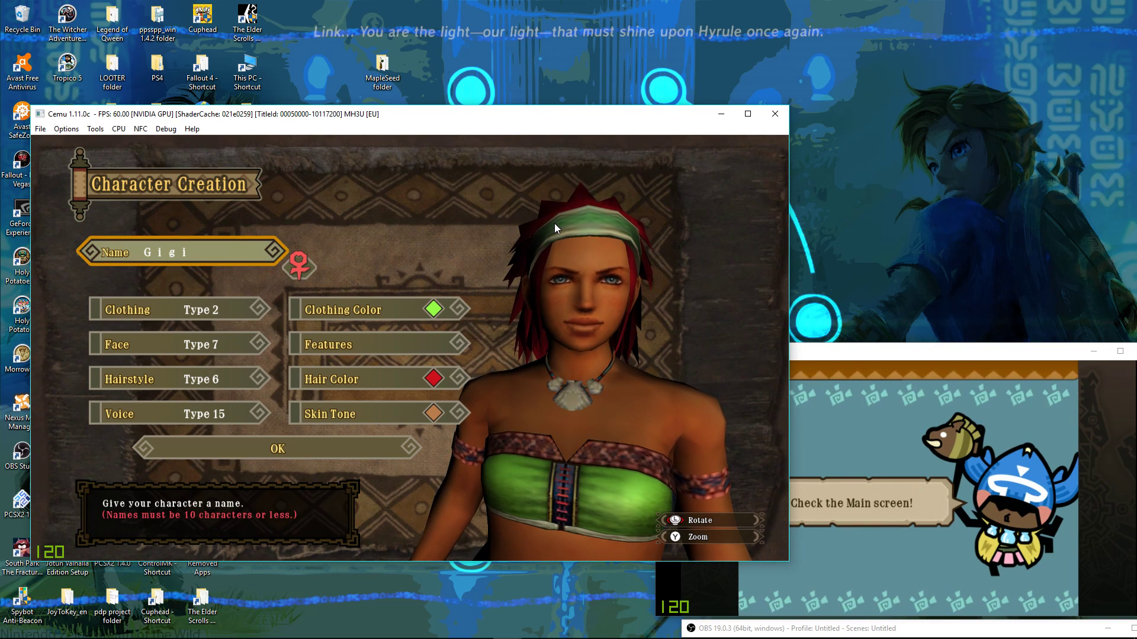
# Accept the finished character and proceed to the touch panel settings.
pyautogui.press('Down')
pyautogui.press('Down')
pyautogui.press('Down')
pyautogui.press('Down')
pyautogui.press('Down')
pyautogui.press('Down')
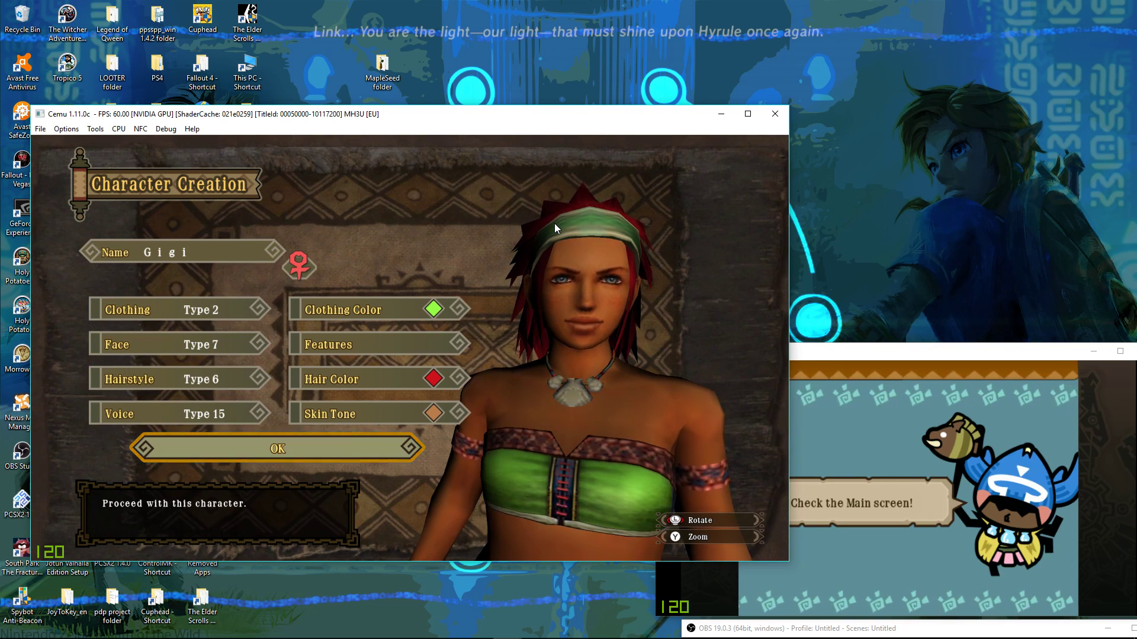
pyautogui.press('Return')
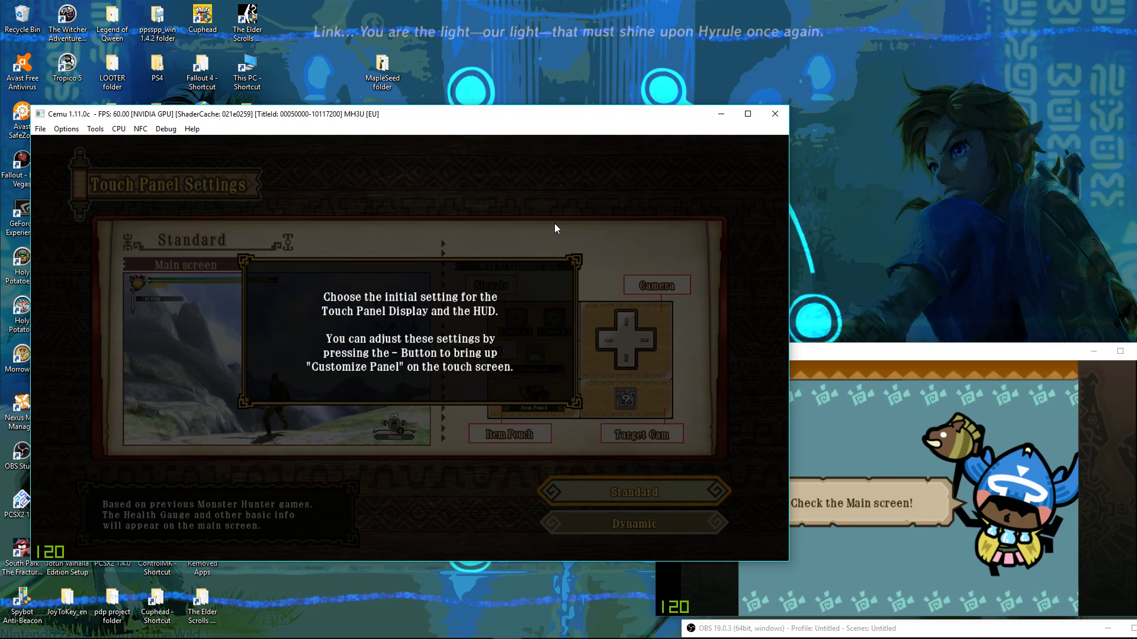
# Compare the Standard and Dynamic touch panel layouts and choose Standard.
pyautogui.press('Return')
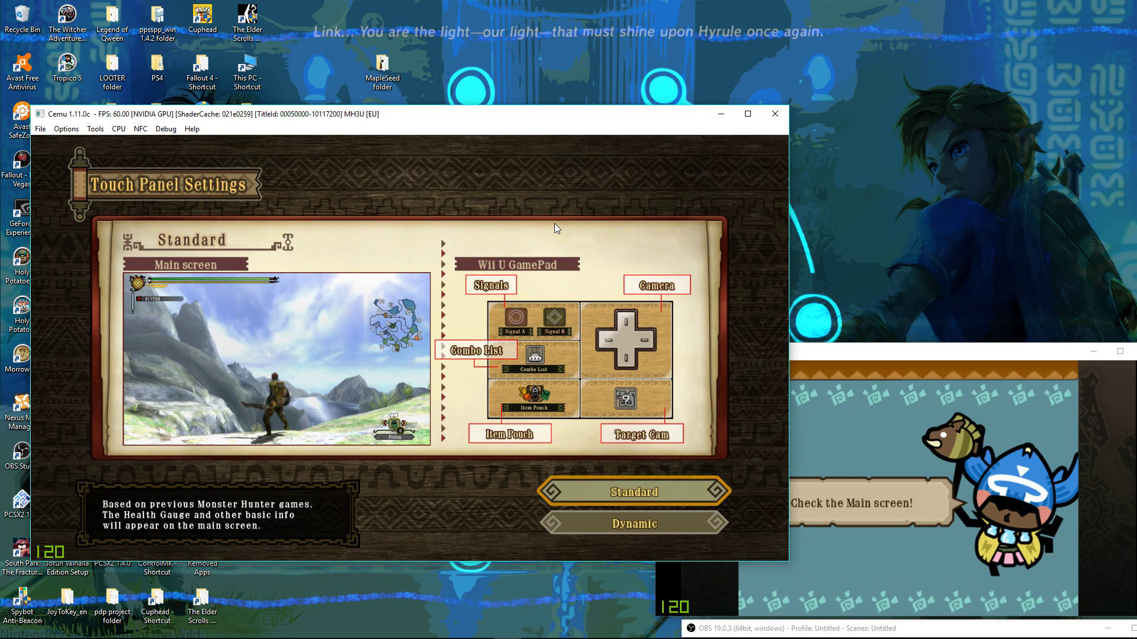
pyautogui.press('Down')
pyautogui.press('Up')
pyautogui.press('Down')
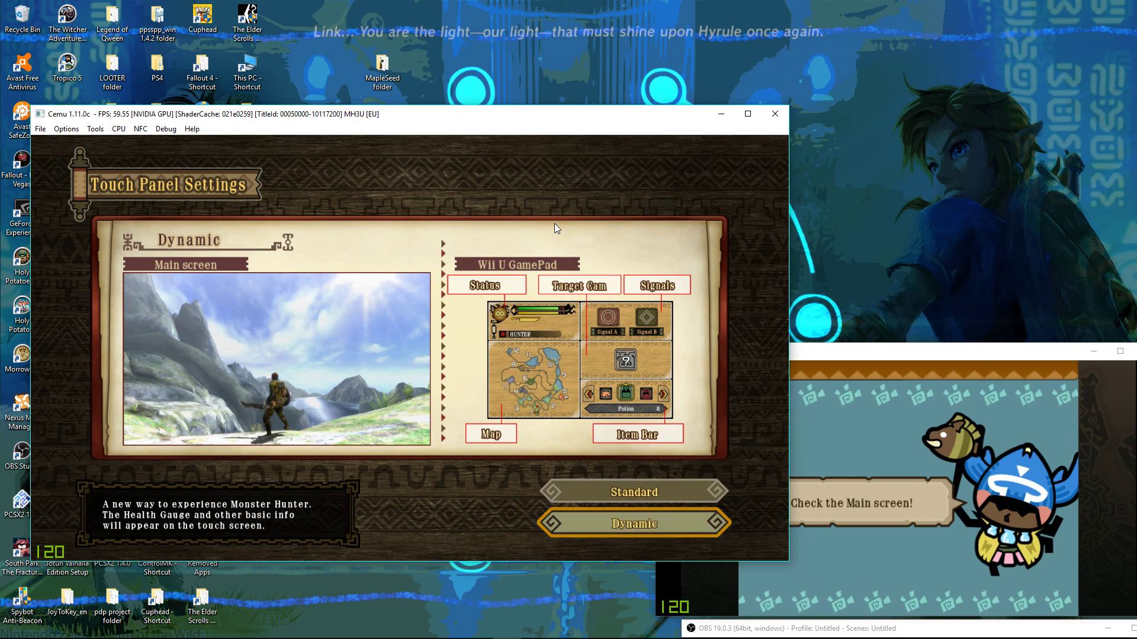
pyautogui.press('Up')
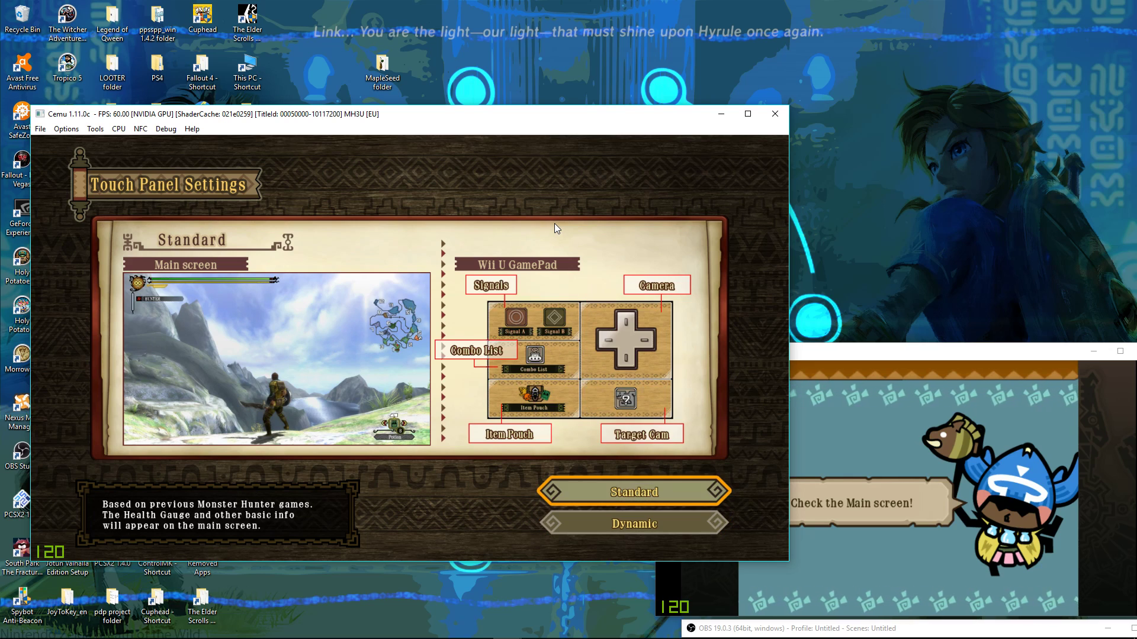
pyautogui.press('Down')
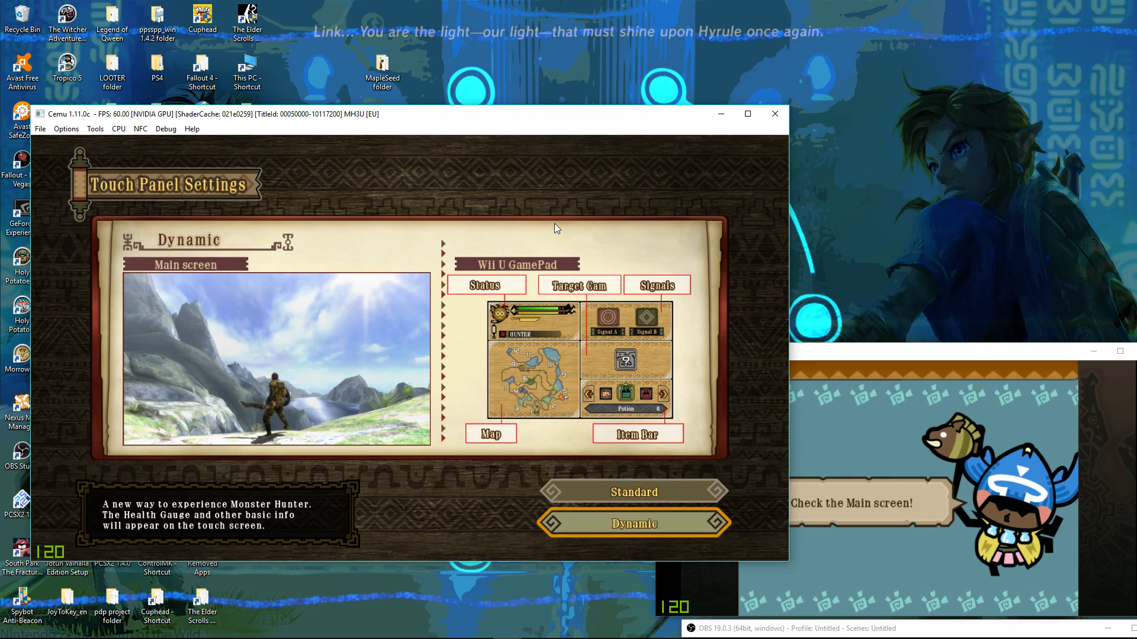
pyautogui.press('Up')
pyautogui.press('Down')
pyautogui.press('Up')
pyautogui.press('Return')
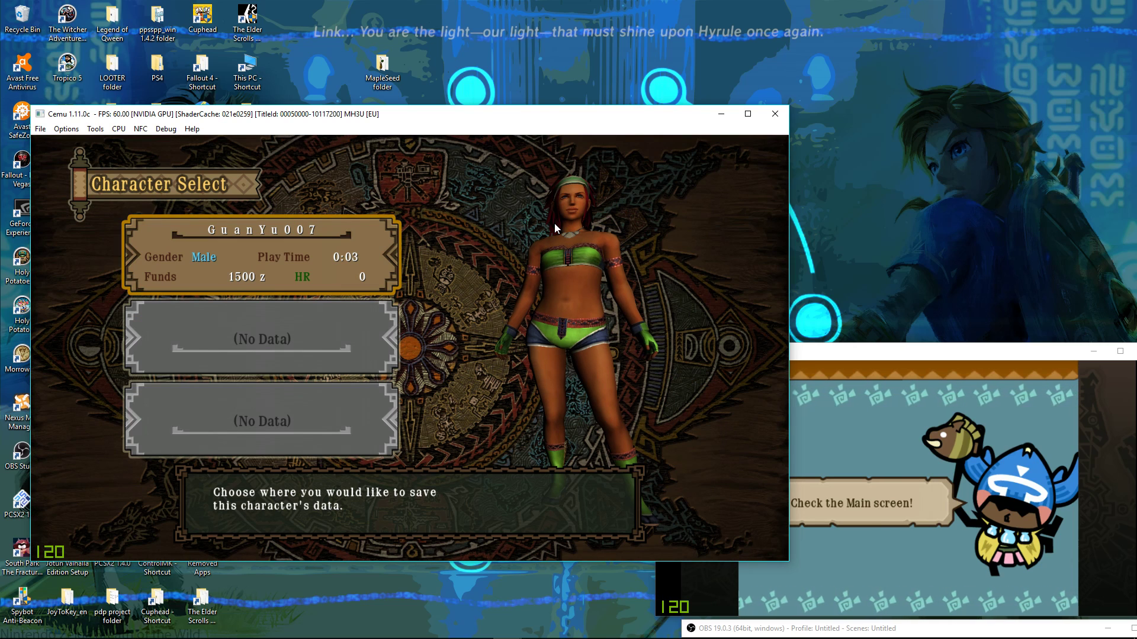
# Save the new character's data in the second slot, which holds no data.
pyautogui.press('Down')
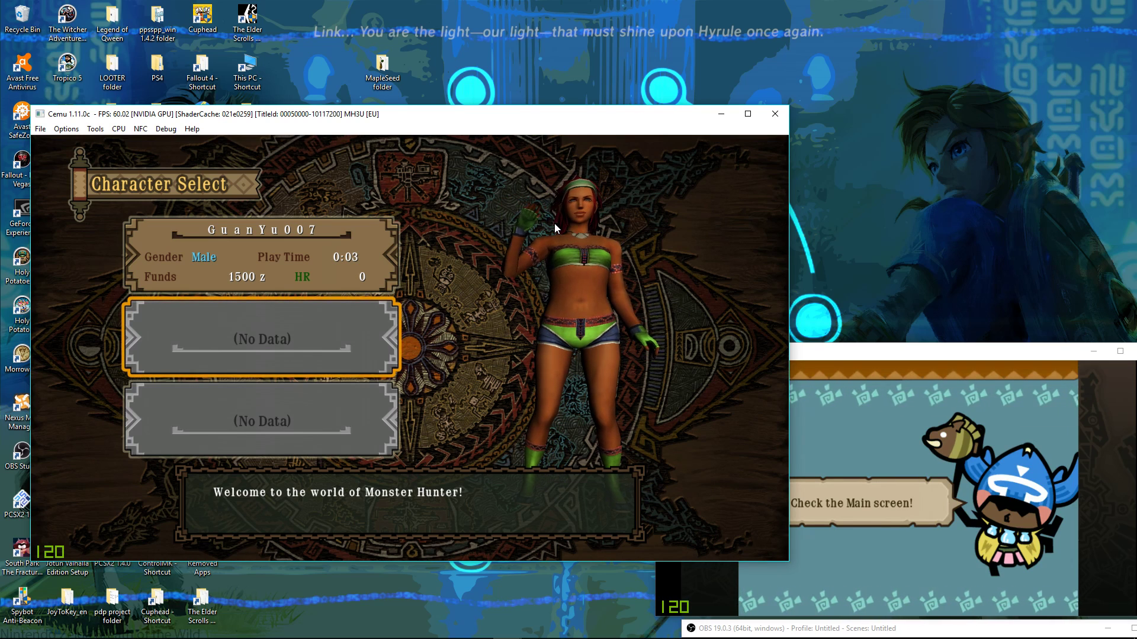
# Enter the game, and after dismissing the emulator's error dialog relaunch Cemu from the cemu_1.11.0 folder.
pyautogui.press('Return')
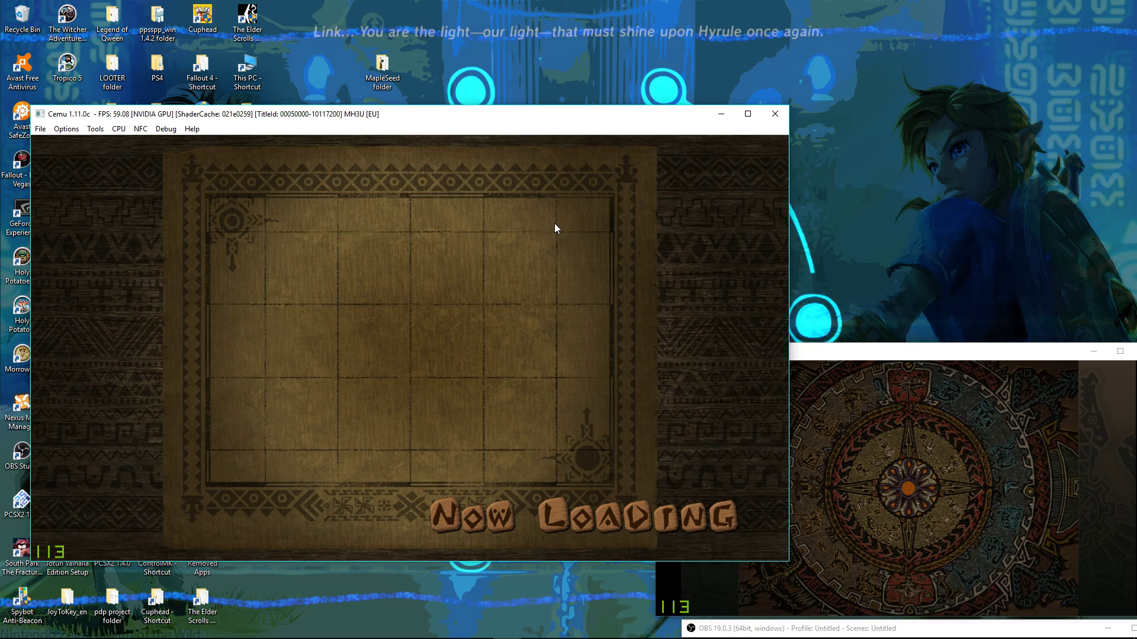
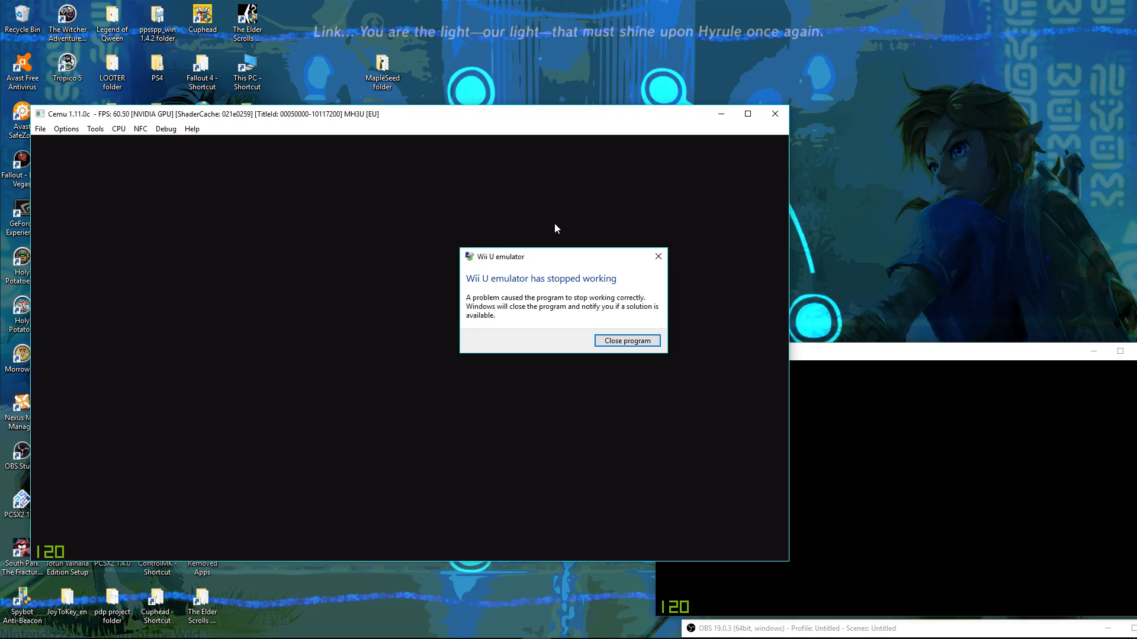
pyautogui.click(639, 346)
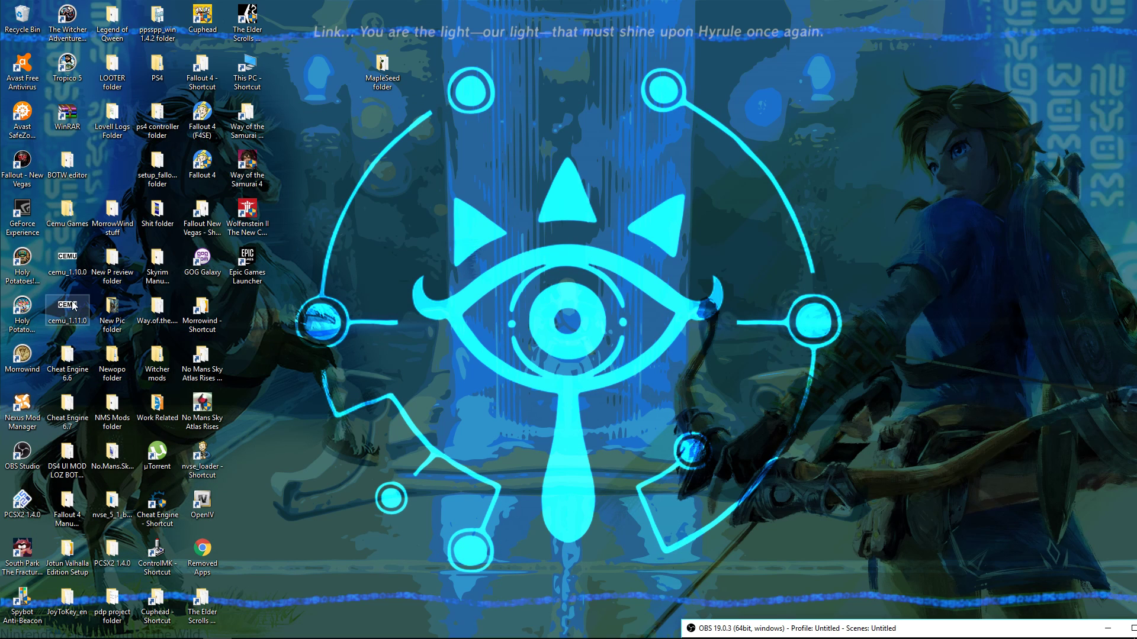
pyautogui.doubleClick(69, 307)
pyautogui.click(373, 276)
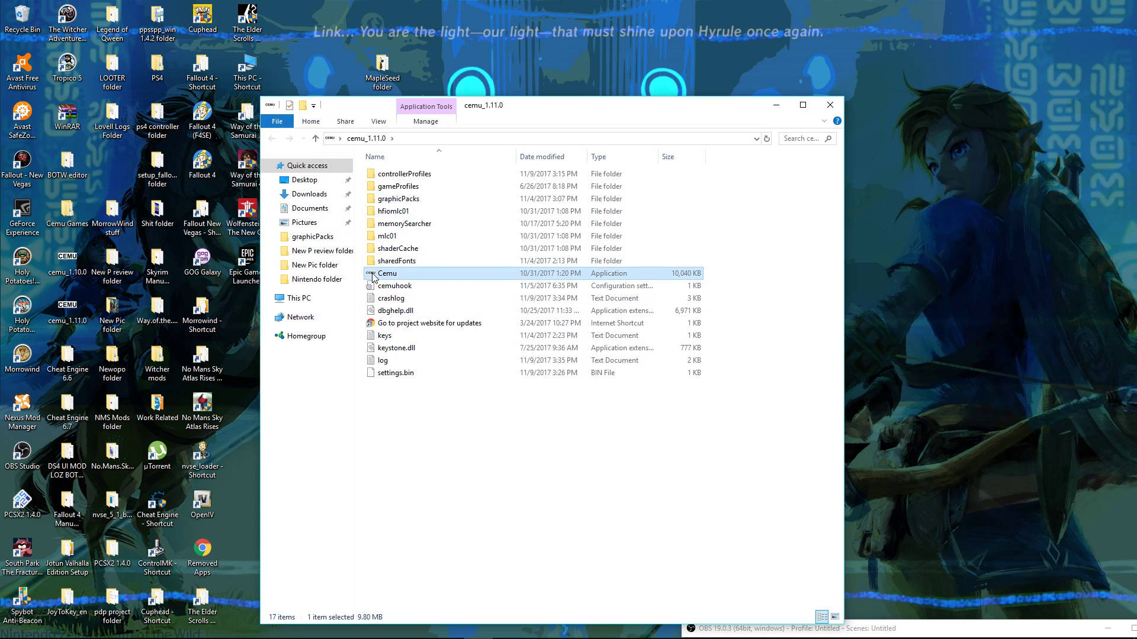
pyautogui.doubleClick(370, 275)
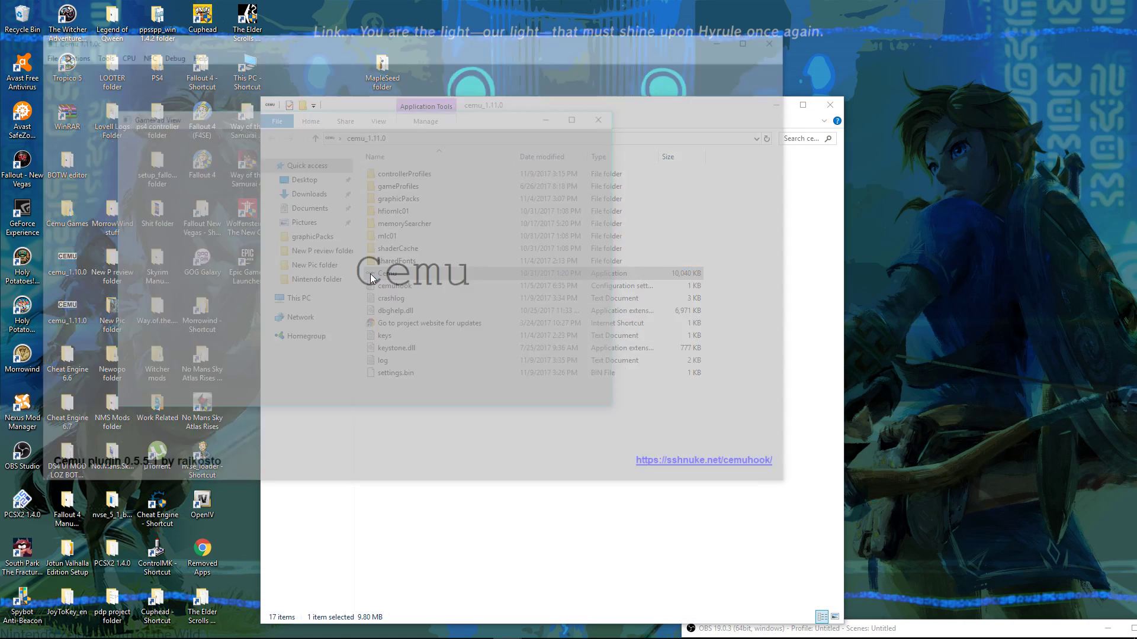
# Move the GamePad View away from the main emulator window and load MH3G_Cafe_EU.rpx.
pyautogui.moveTo(287, 121); pyautogui.dragTo(900, 456)
pyautogui.click(44, 55)
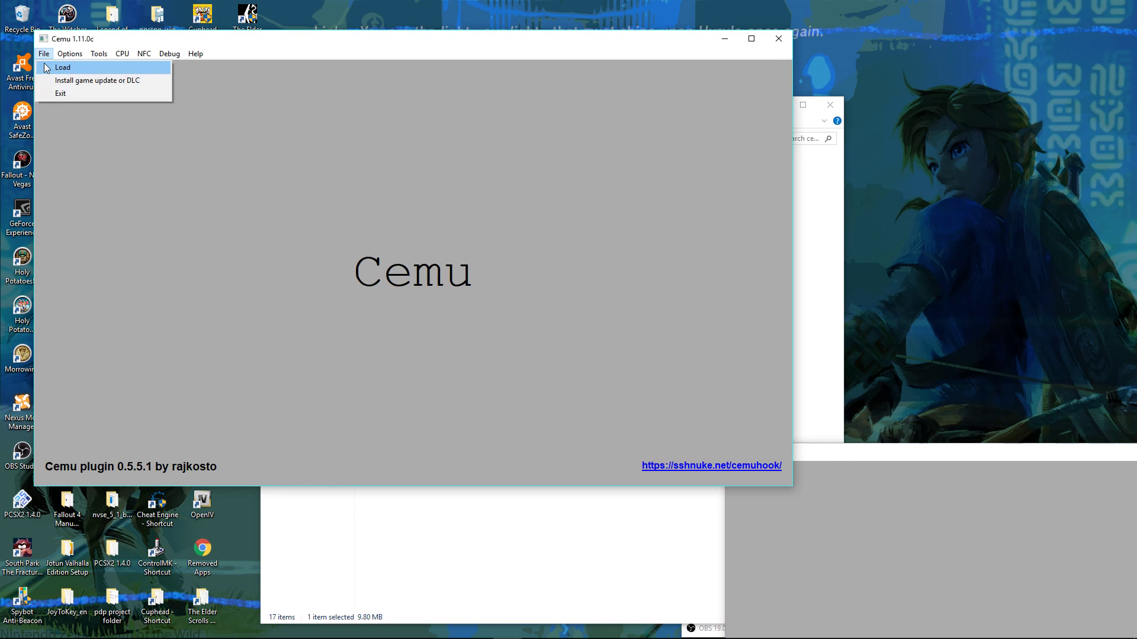
pyautogui.click(53, 68)
pyautogui.click(182, 146)
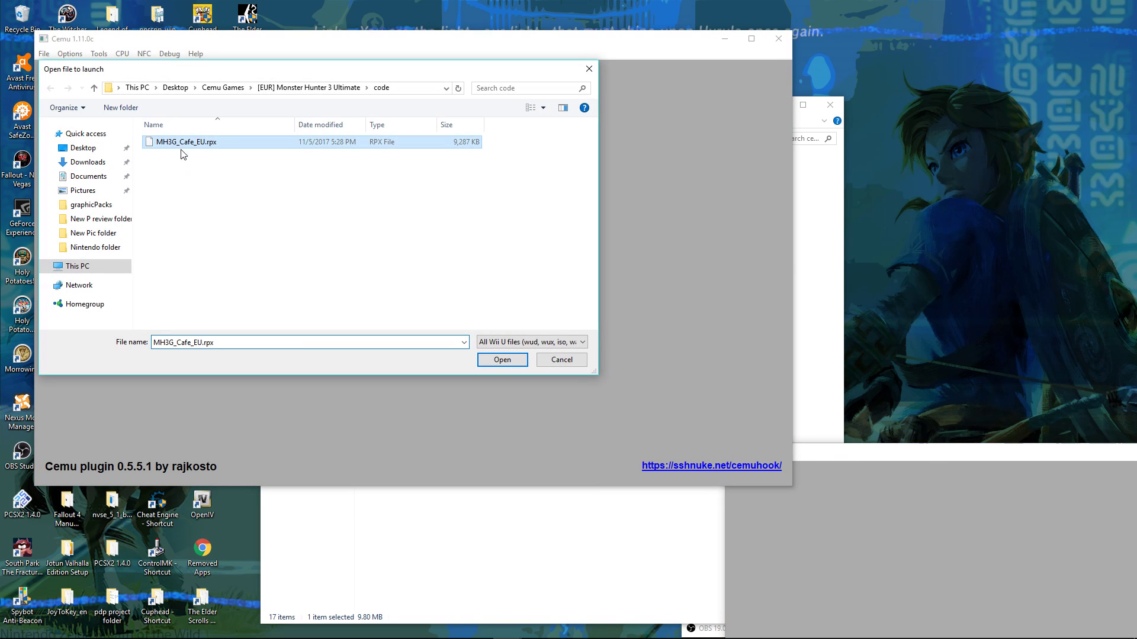
pyautogui.click(503, 359)
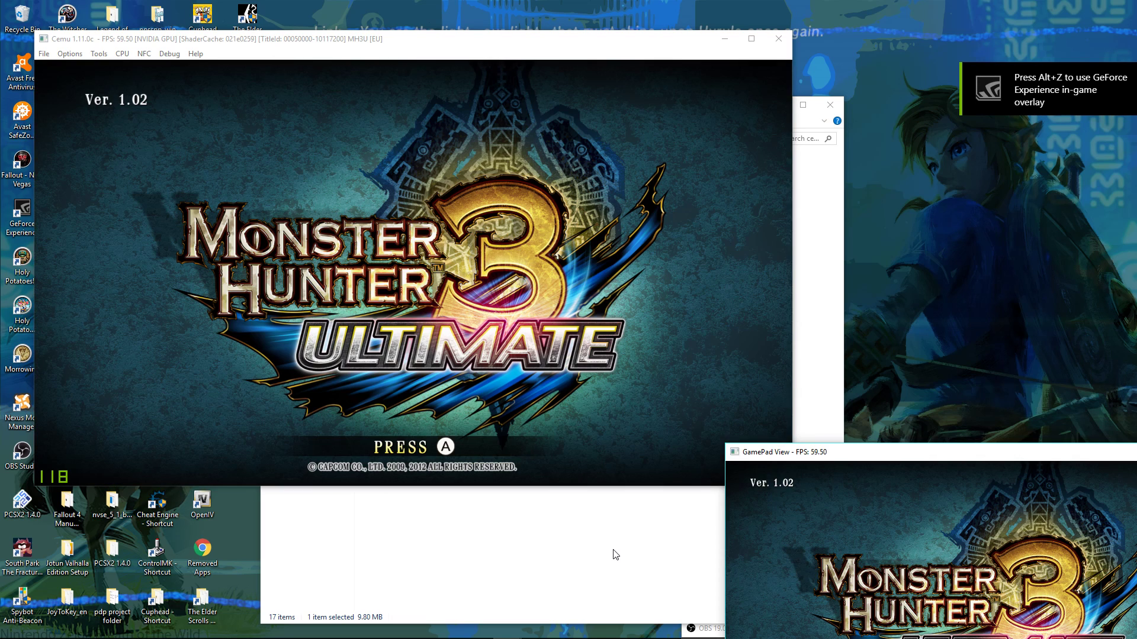
# Continue from the title screen with the female character saved in the second slot.
pyautogui.press('a')
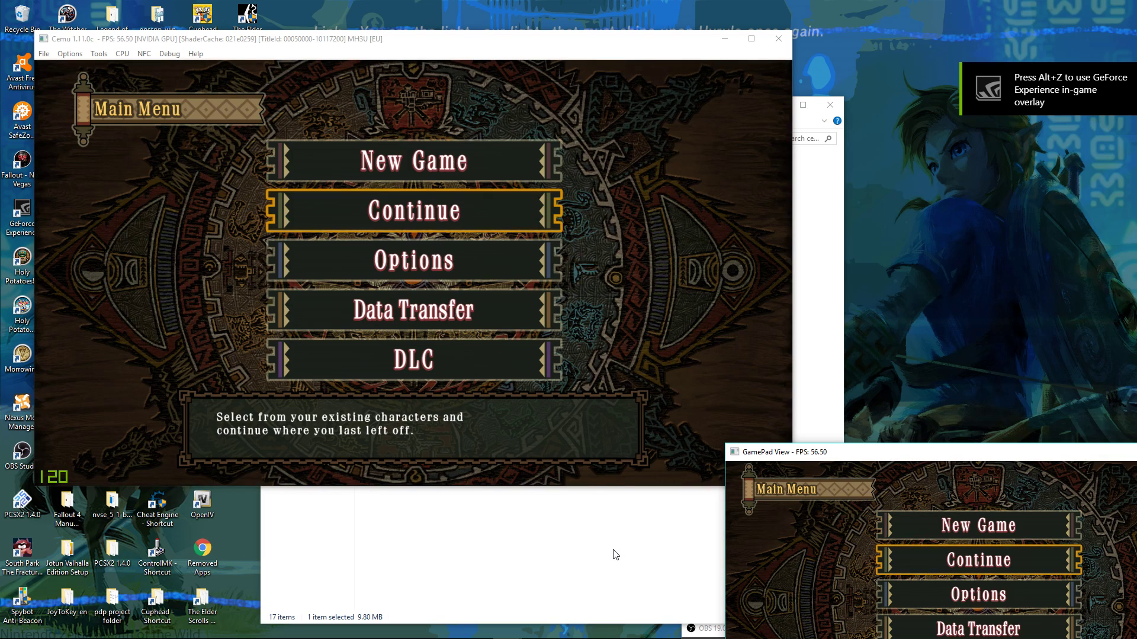
pyautogui.press('a')
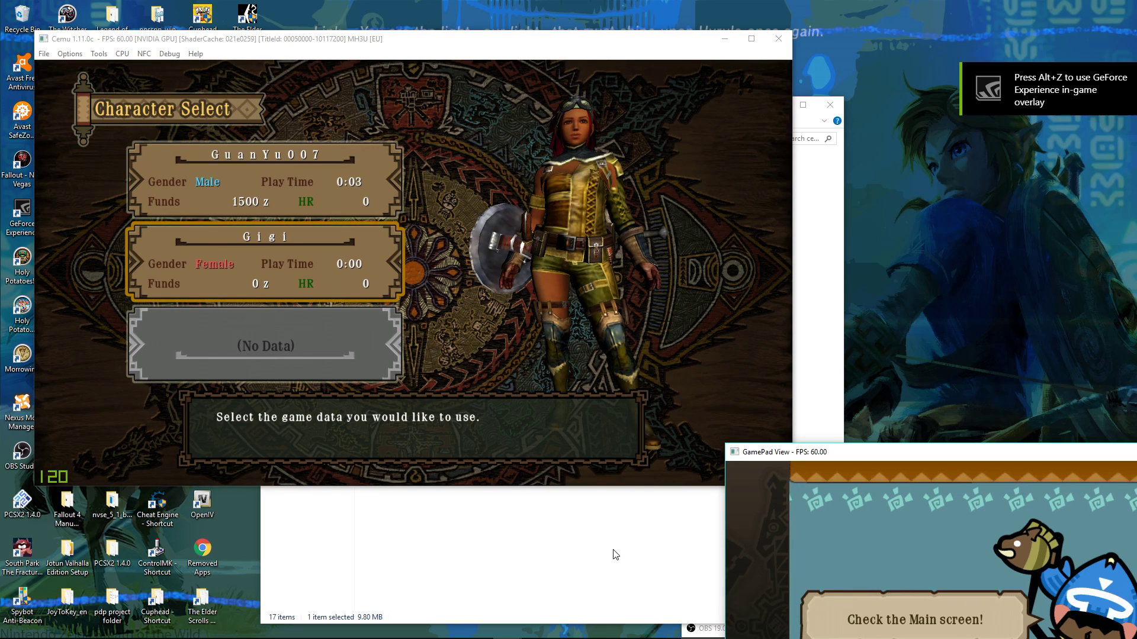
pyautogui.press('Down')
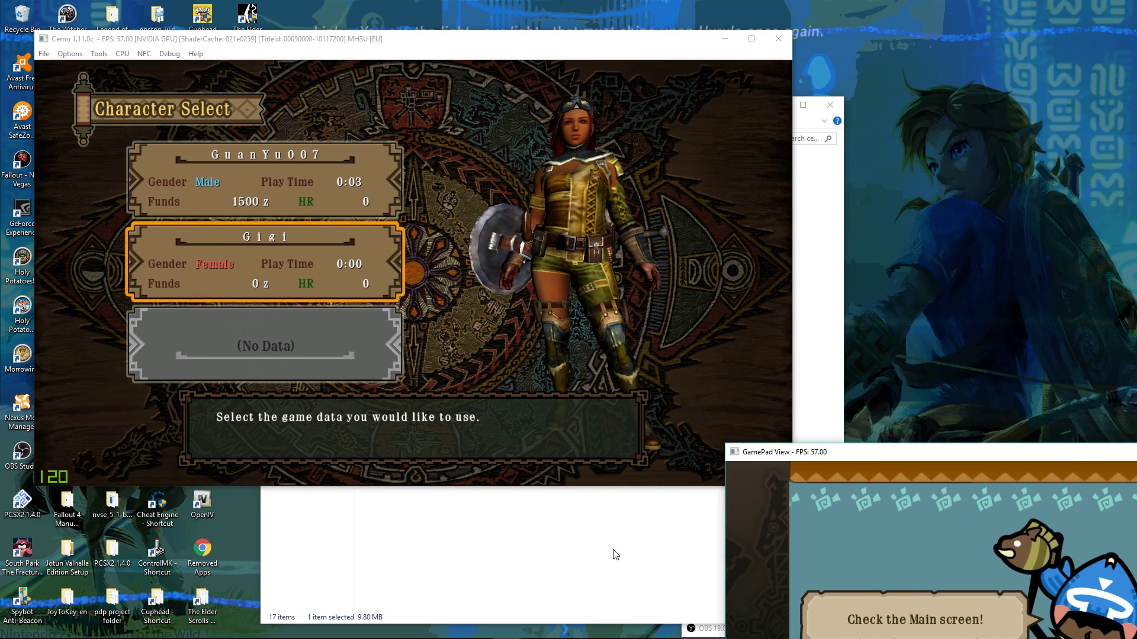
pyautogui.press('a')
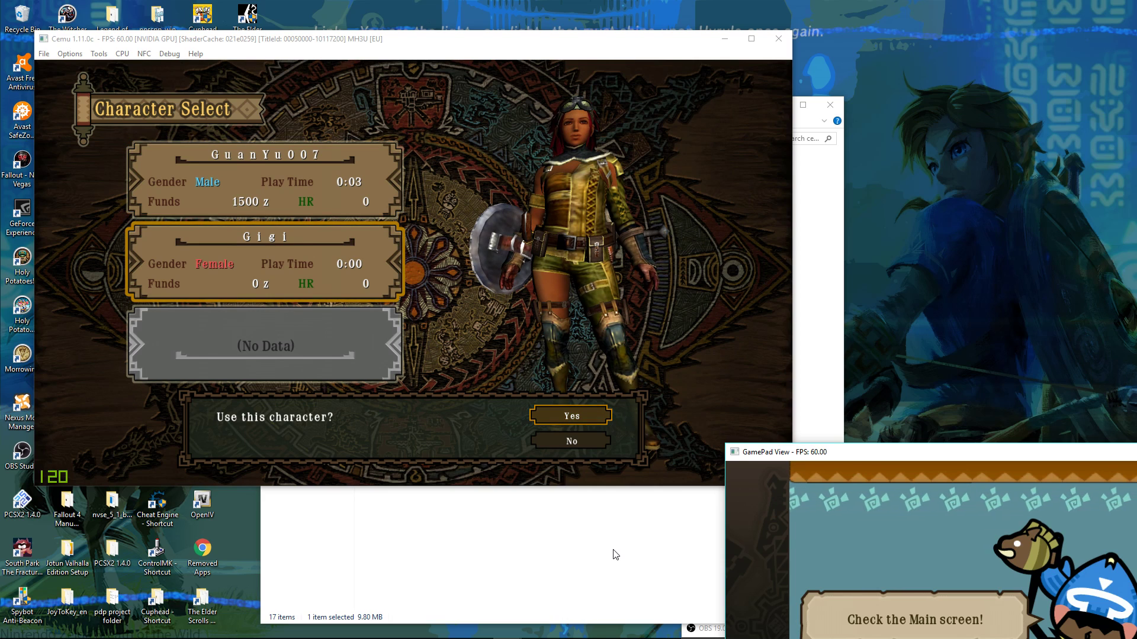
pyautogui.press('a')
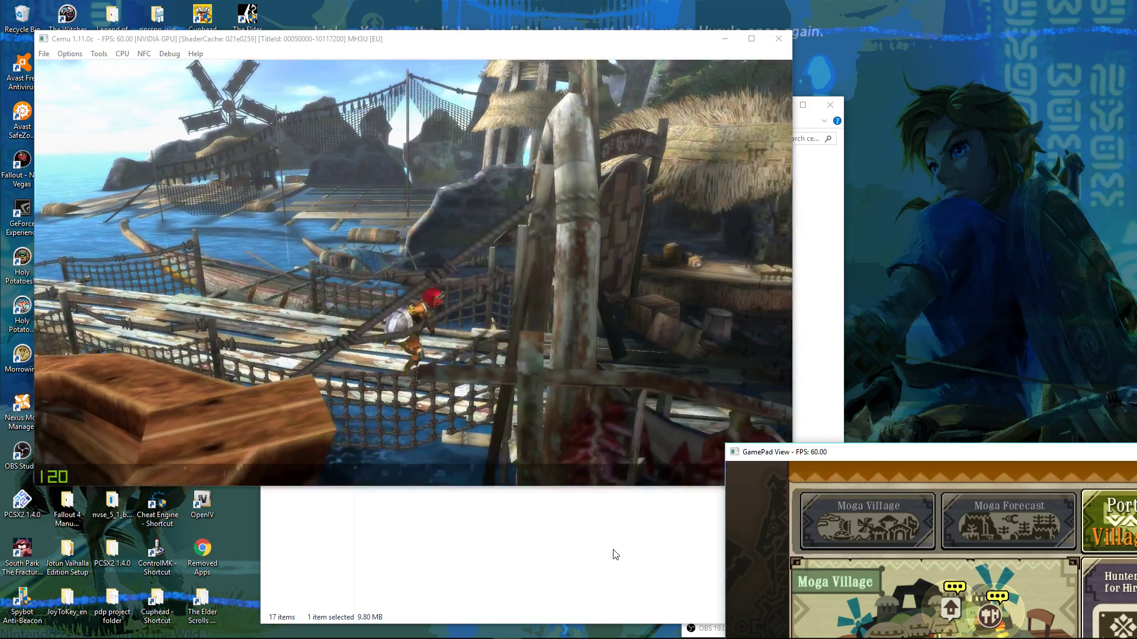
# Reposition the GamePad View and the game window, and maximize the game window.
pyautogui.moveTo(1014, 456); pyautogui.dragTo(1006, 385)
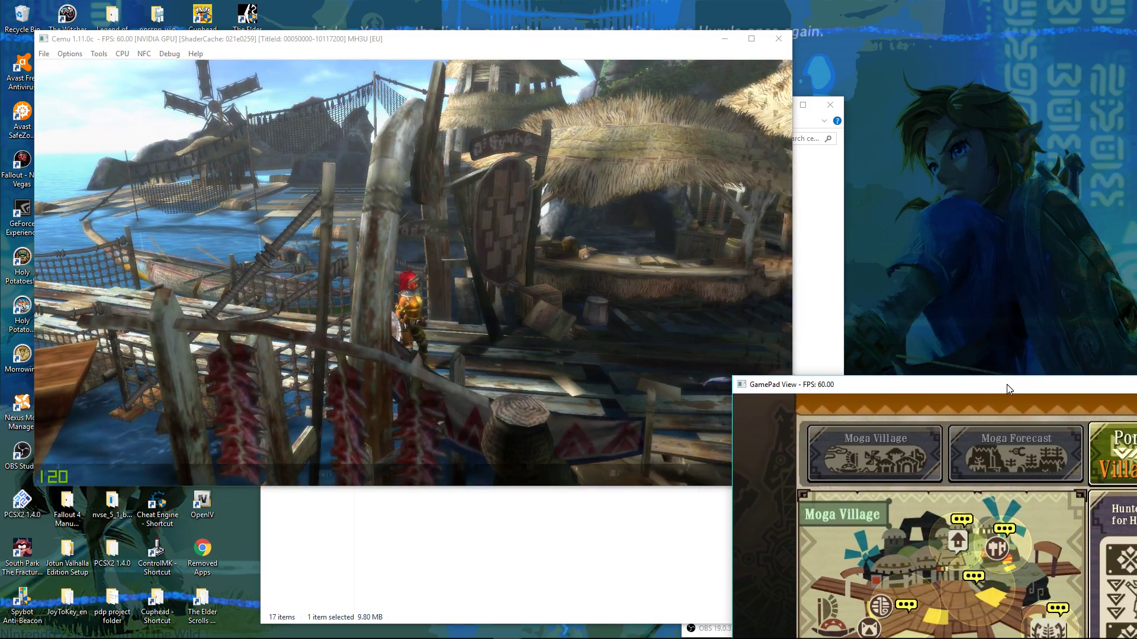
pyautogui.moveTo(722, 40); pyautogui.dragTo(743, 83)
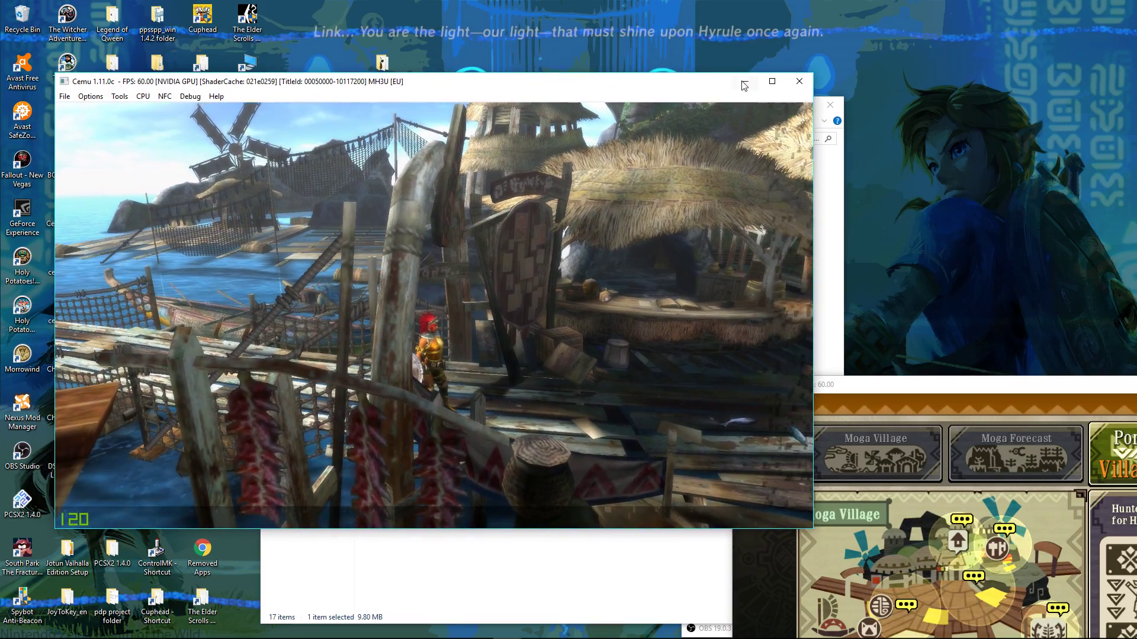
pyautogui.click(772, 81)
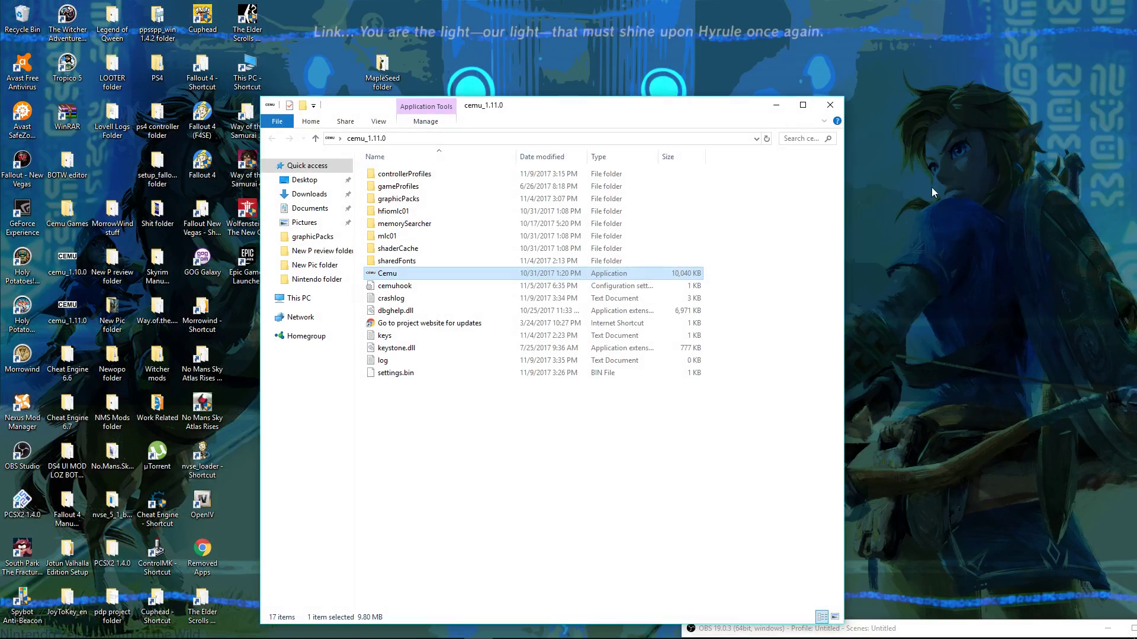
# Switch to Chrome and download the NVPI package from the link in the Monster Hunter 3 Ultimate video's description.
pyautogui.moveTo(700, 100); pyautogui.dragTo(952, 130)
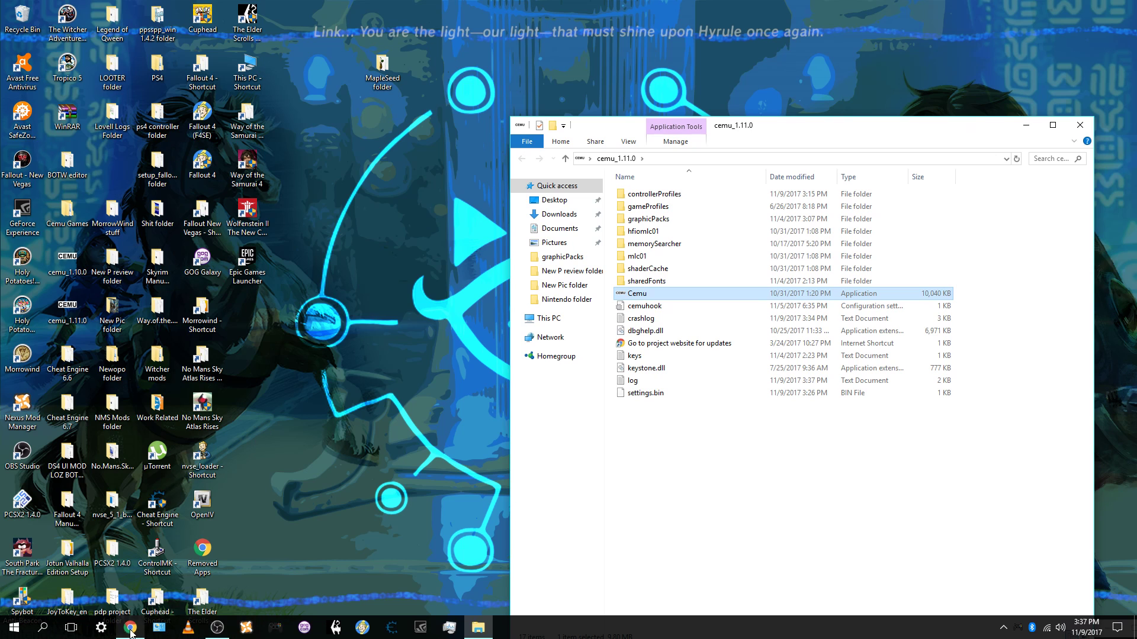
pyautogui.click(134, 630)
pyautogui.hotkey('ctrl', 'Tab')
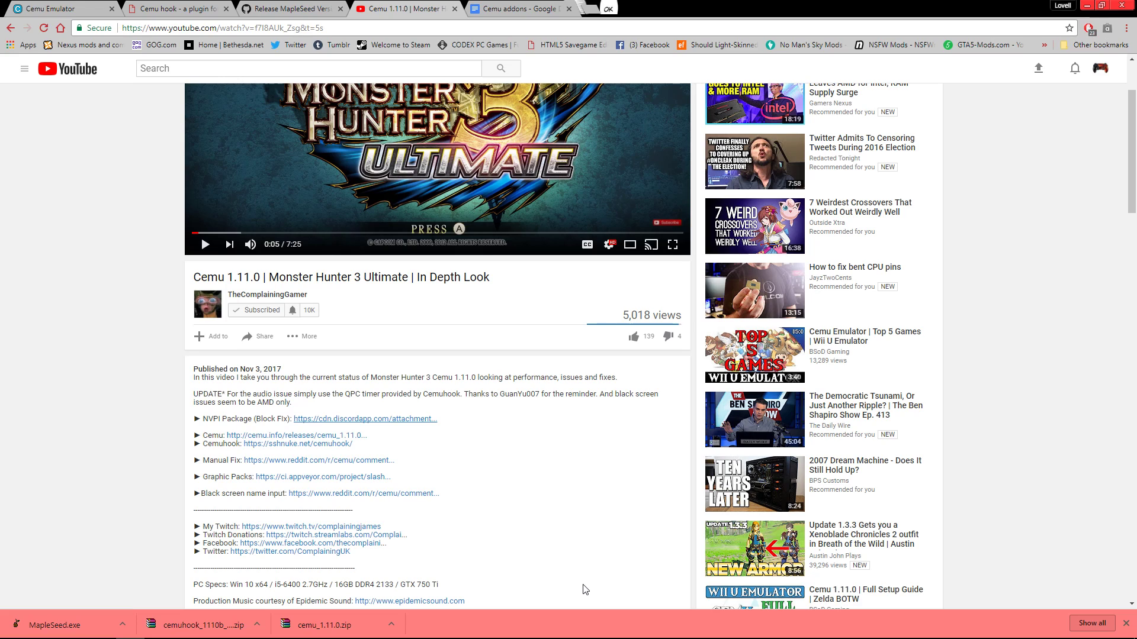
pyautogui.click(357, 420)
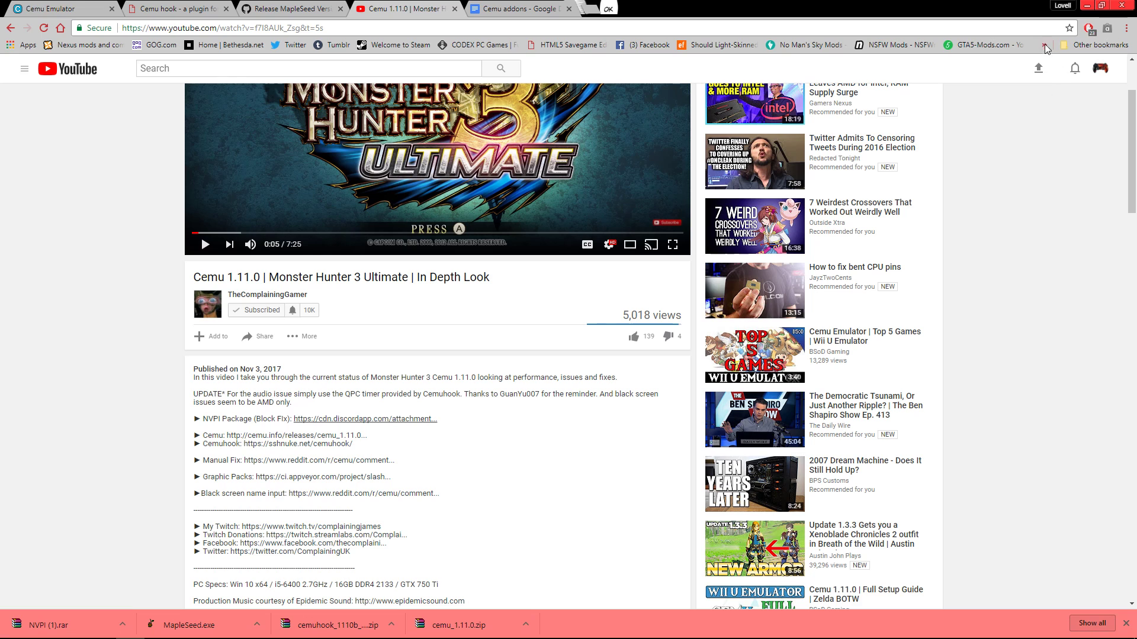
pyautogui.click(1081, 5)
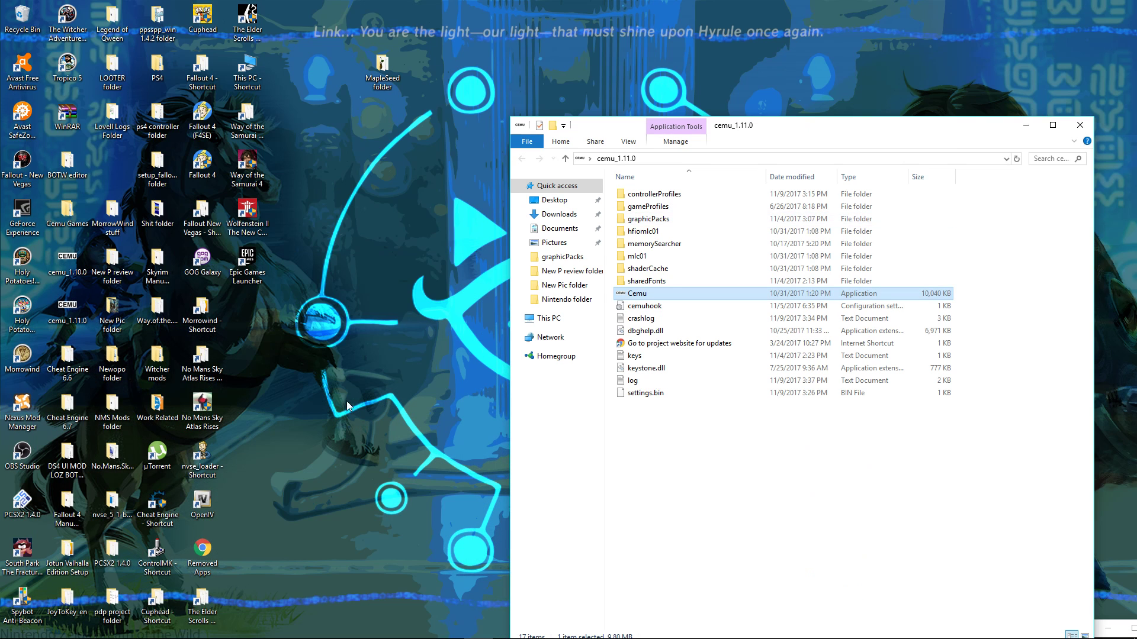
# In the Downloads folder, move the NVPI archive to the desktop and delete the duplicate NVPI (1) archive.
pyautogui.click(550, 215)
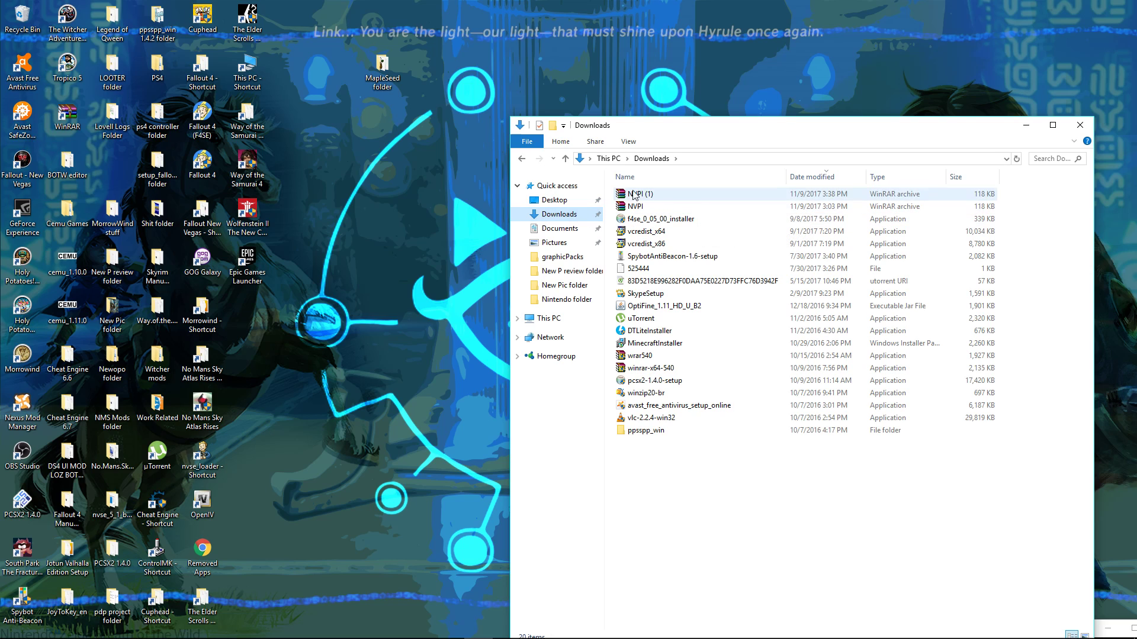
pyautogui.moveTo(821, 148); pyautogui.dragTo(866, 144)
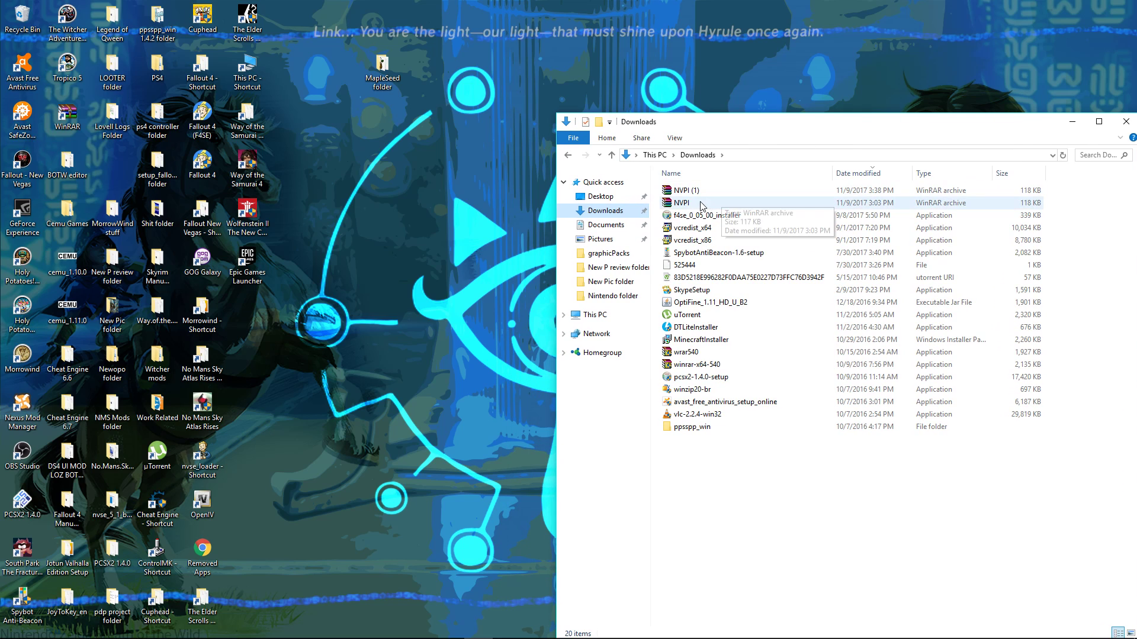
pyautogui.moveTo(681, 203); pyautogui.dragTo(411, 187)
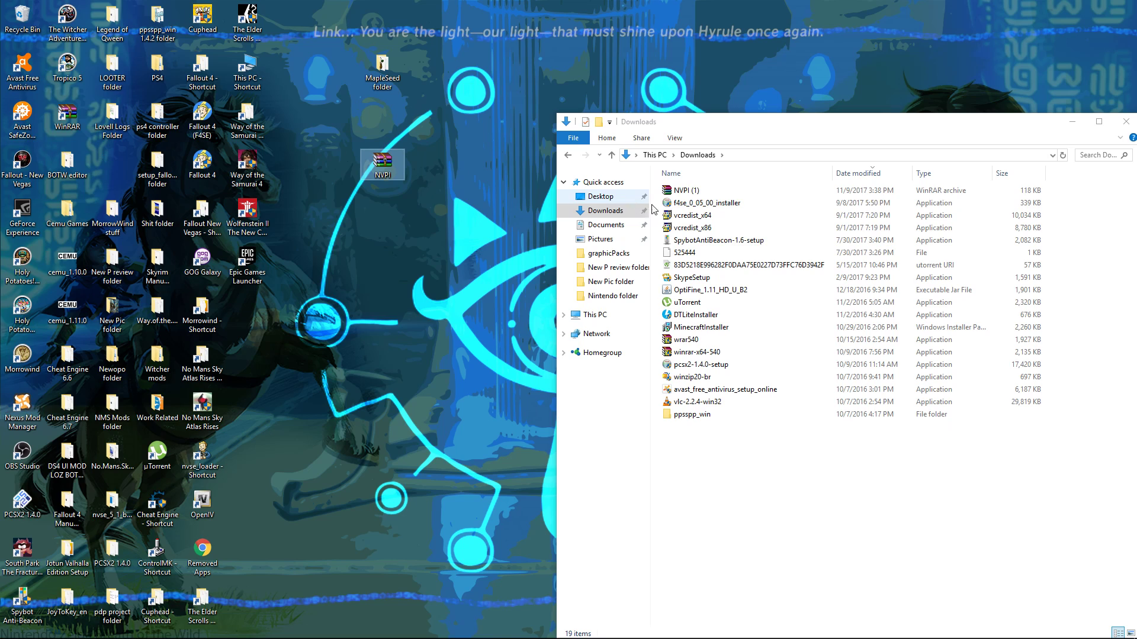
pyautogui.rightClick(666, 195)
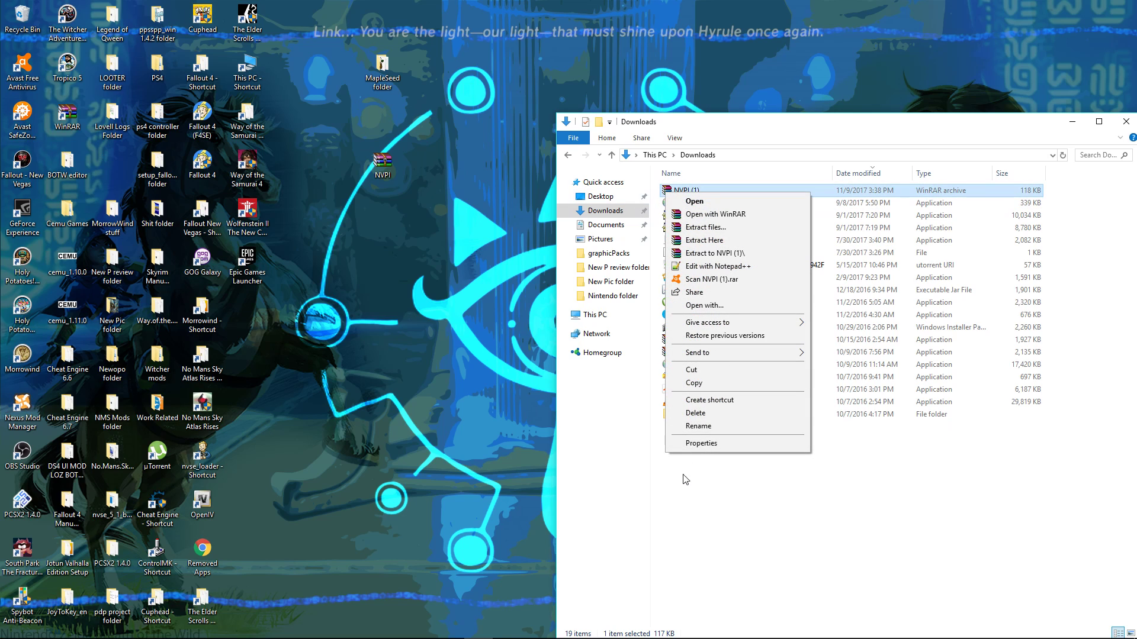
pyautogui.click(687, 418)
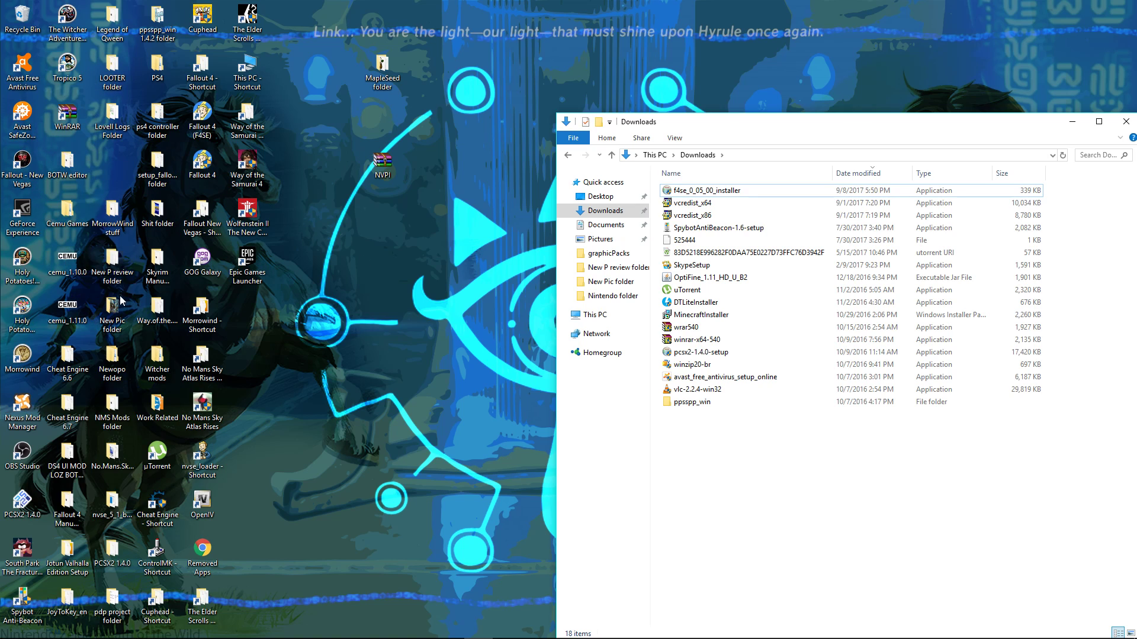
# Open New P review folder 2 inside New P review folder and delete the NVPI archive from the desktop.
pyautogui.doubleClick(112, 262)
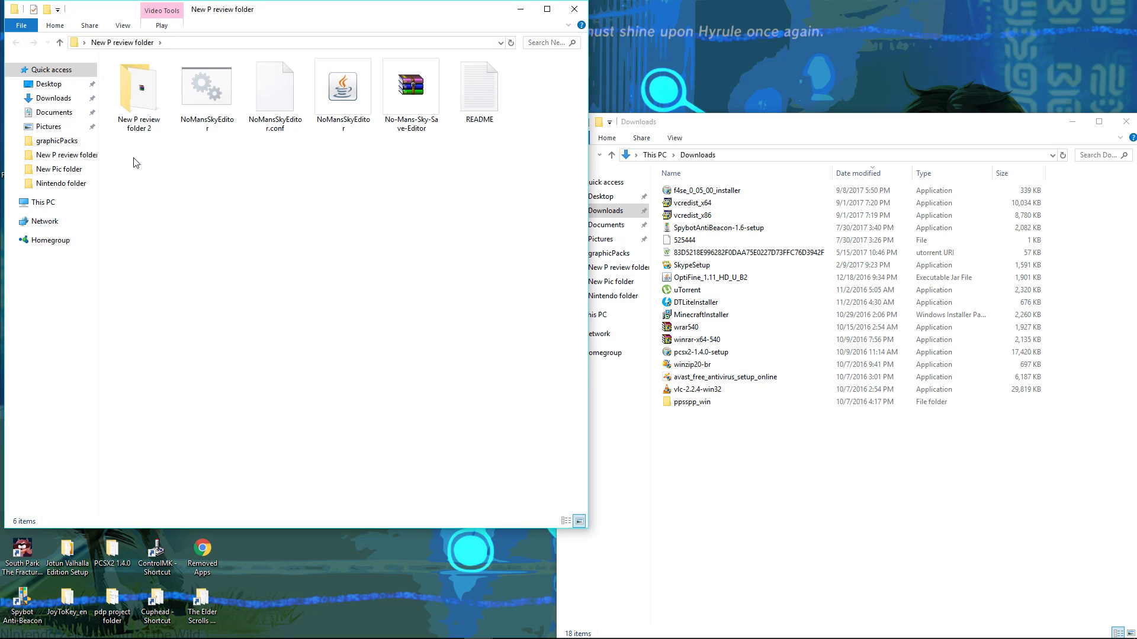
pyautogui.doubleClick(135, 103)
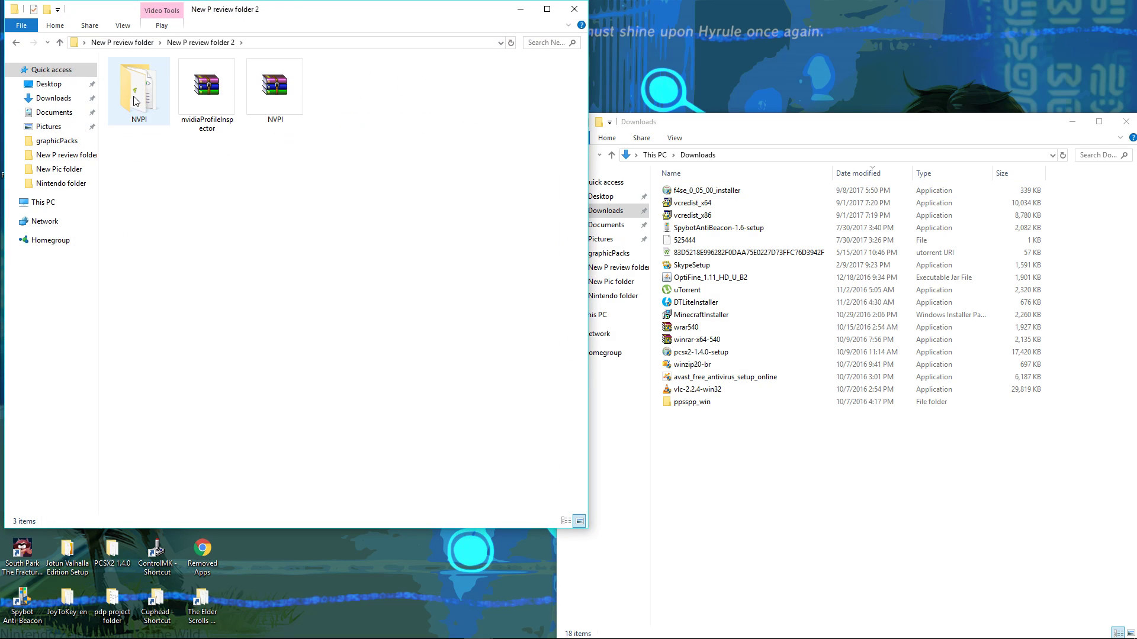
pyautogui.moveTo(387, 19); pyautogui.dragTo(503, 262)
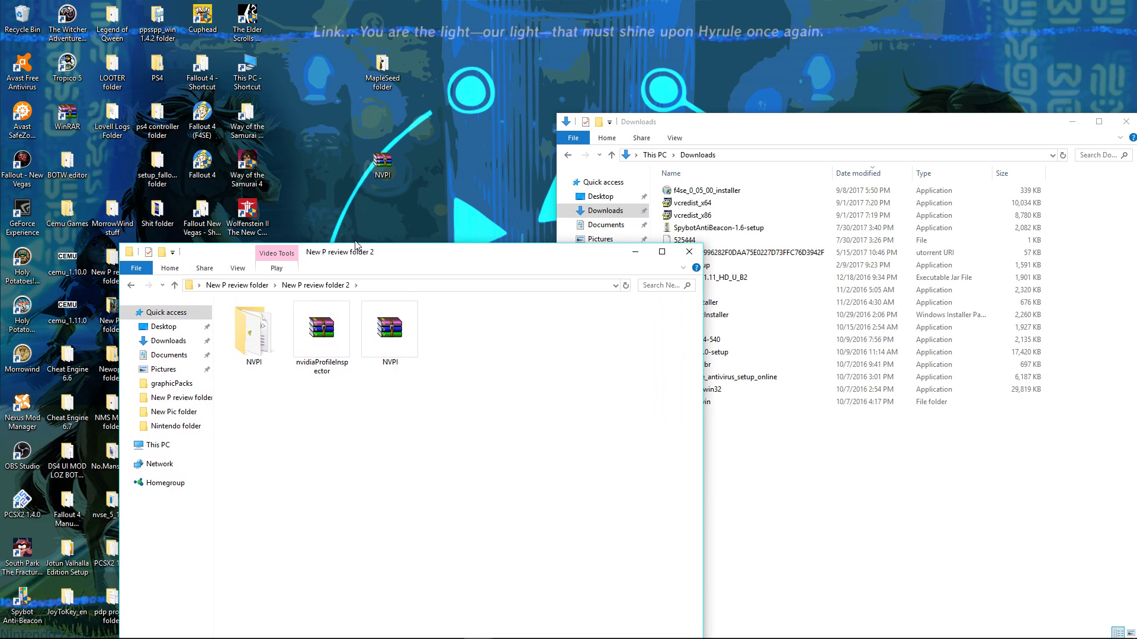
pyautogui.click(382, 165)
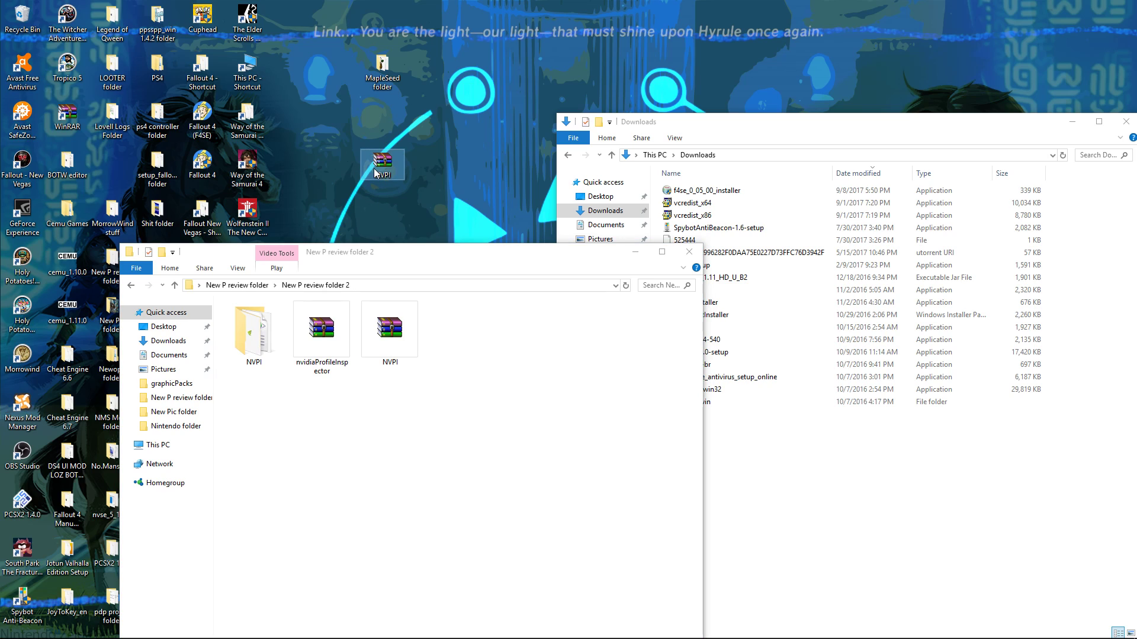
pyautogui.rightClick(384, 160)
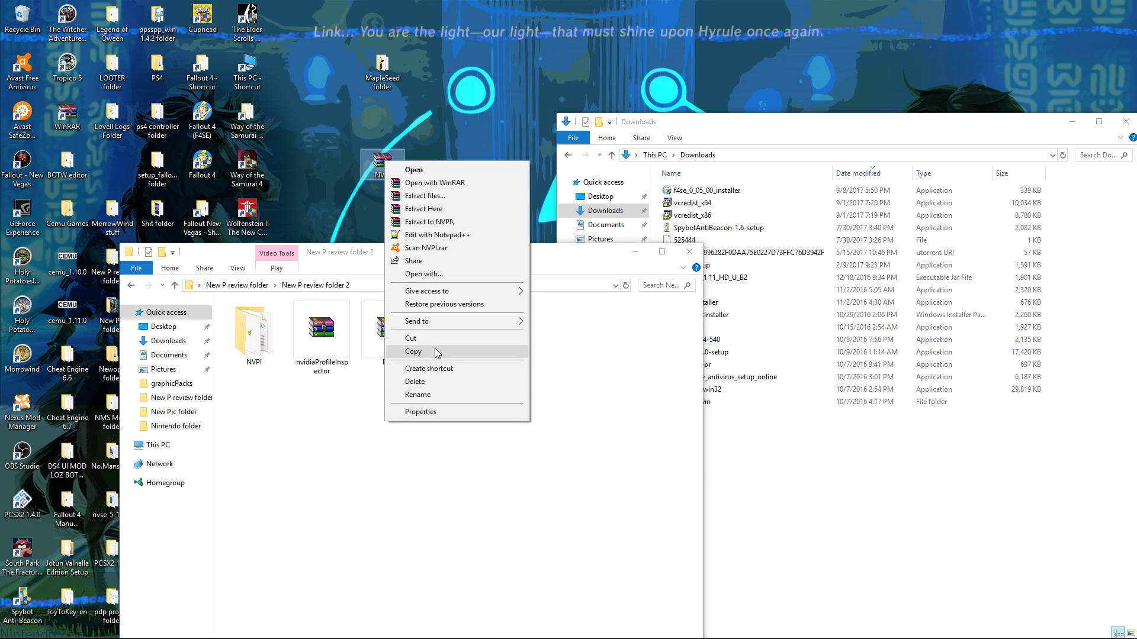
pyautogui.click(431, 381)
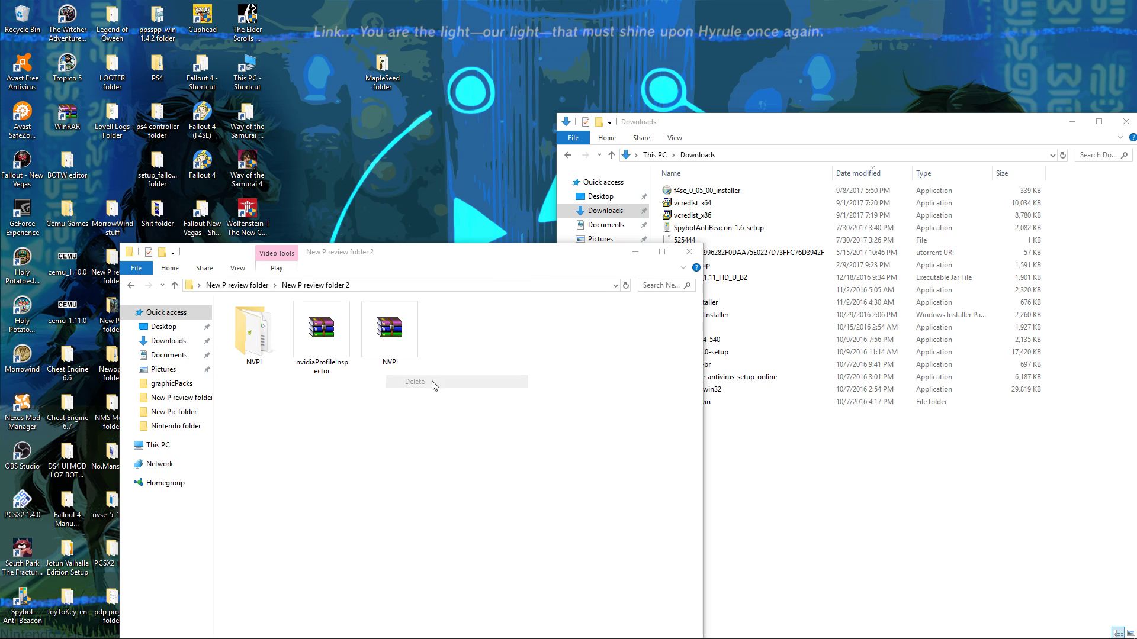
# Extract the NVPI archive within New P review folder 2, replacing all existing files, and open the extracted NVPI folder.
pyautogui.rightClick(389, 329)
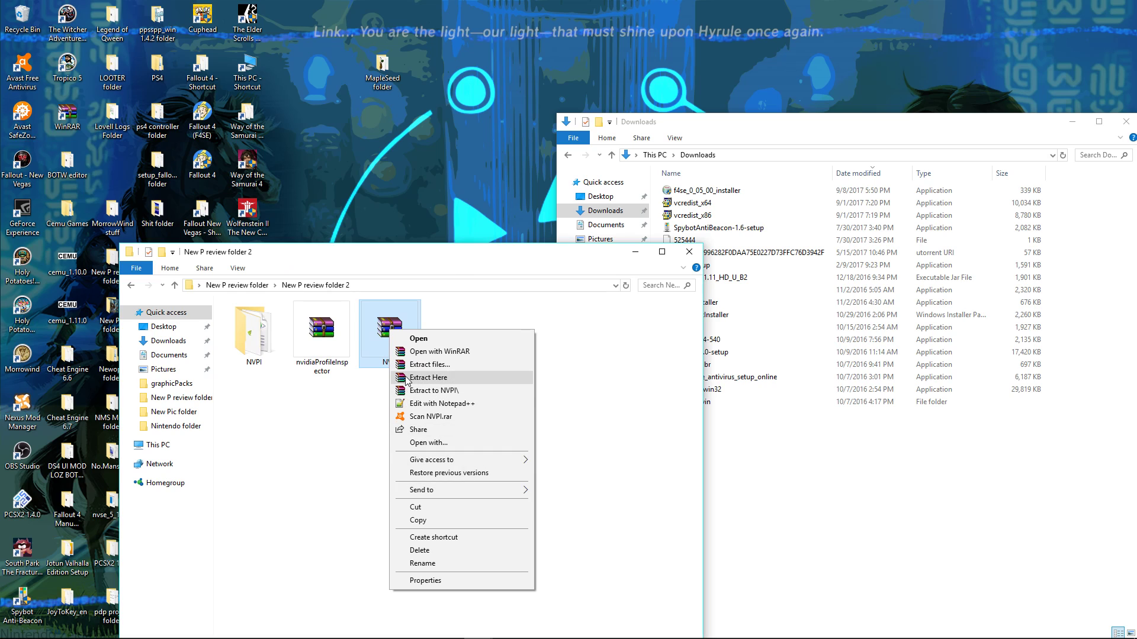
pyautogui.click(410, 380)
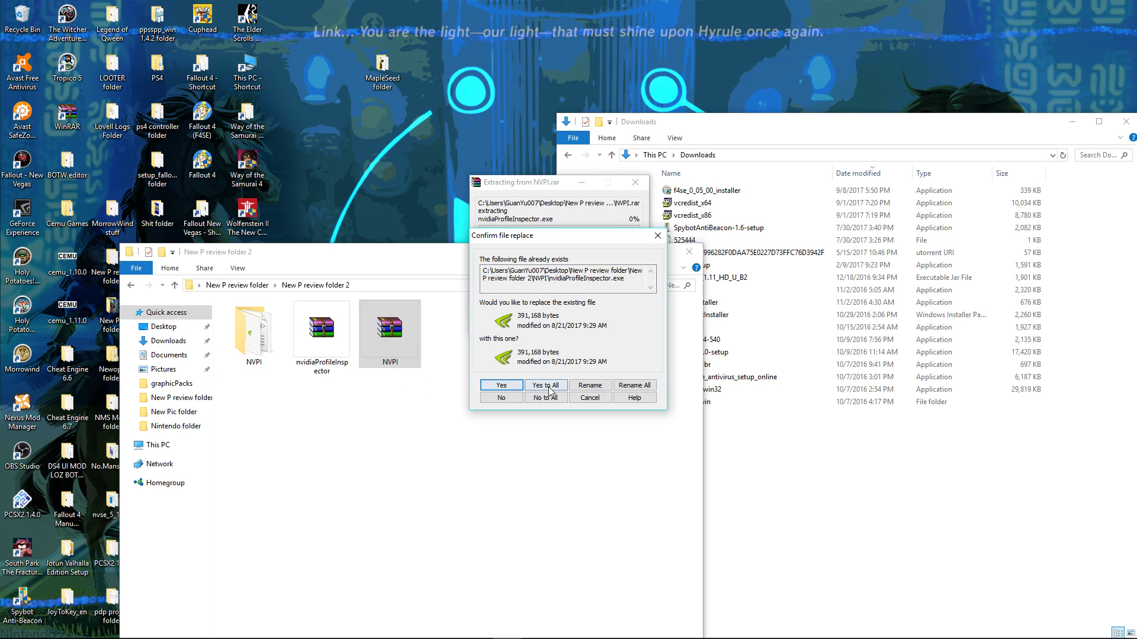
pyautogui.click(548, 386)
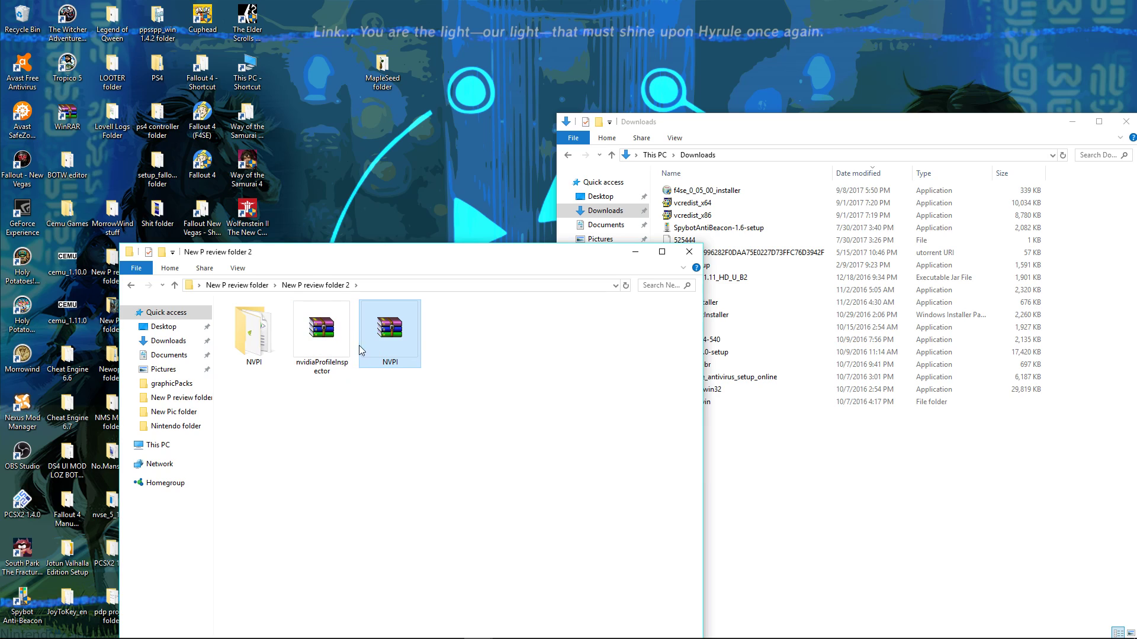
pyautogui.doubleClick(258, 342)
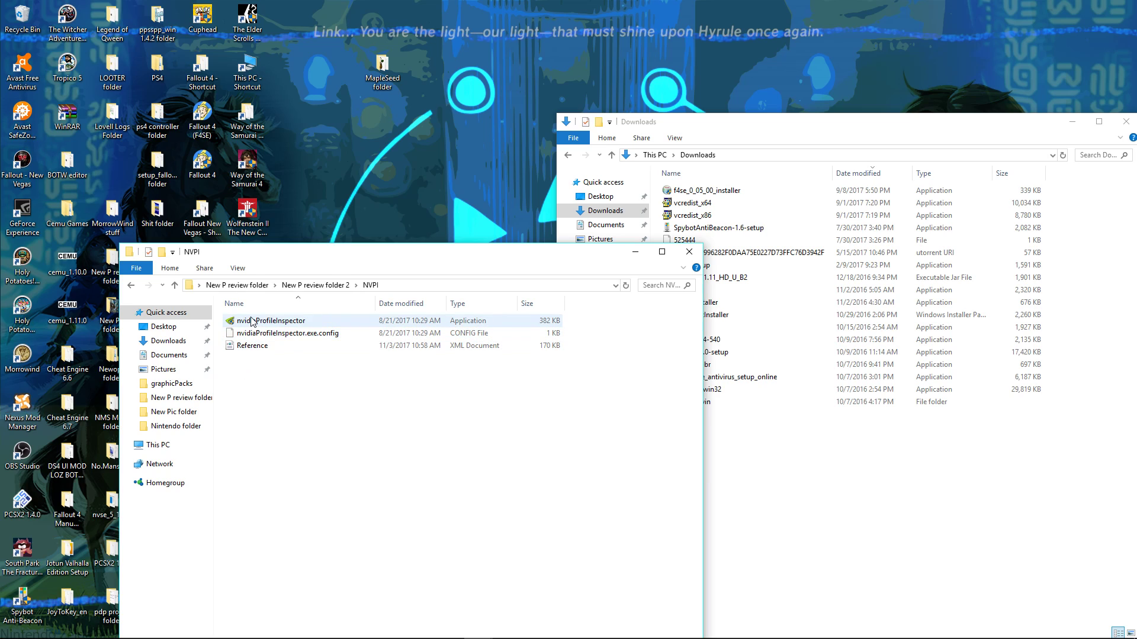
# Launch nvidiaProfileInspector from the NVPI folder, allow it to run elevated, and move its window clear of the desktop's edge.
pyautogui.doubleClick(260, 321)
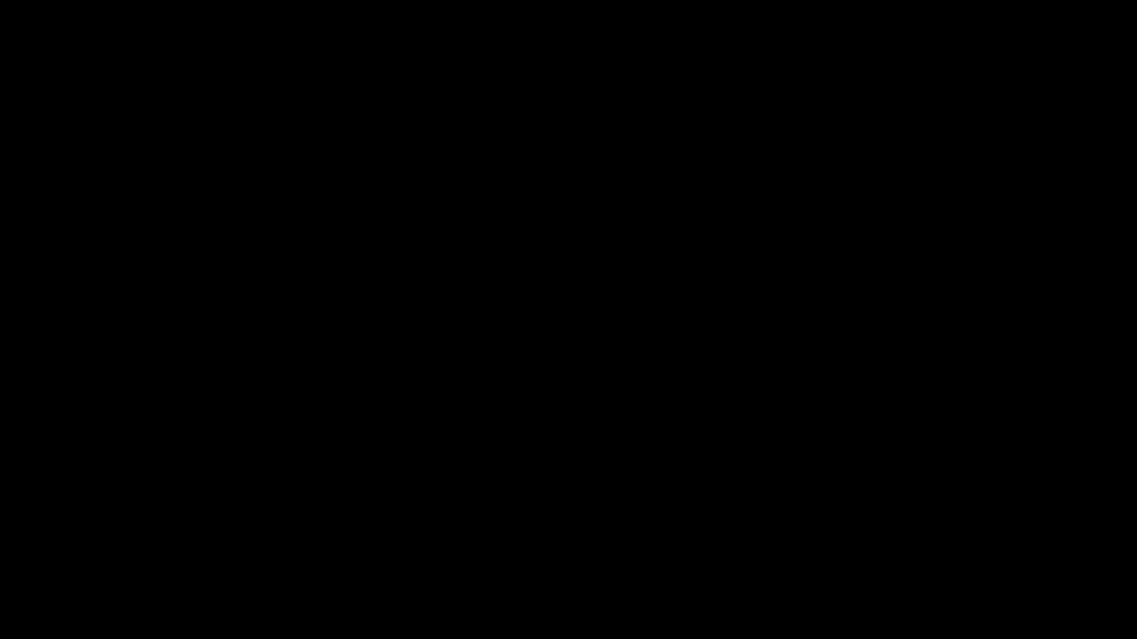
pyautogui.click(474, 400)
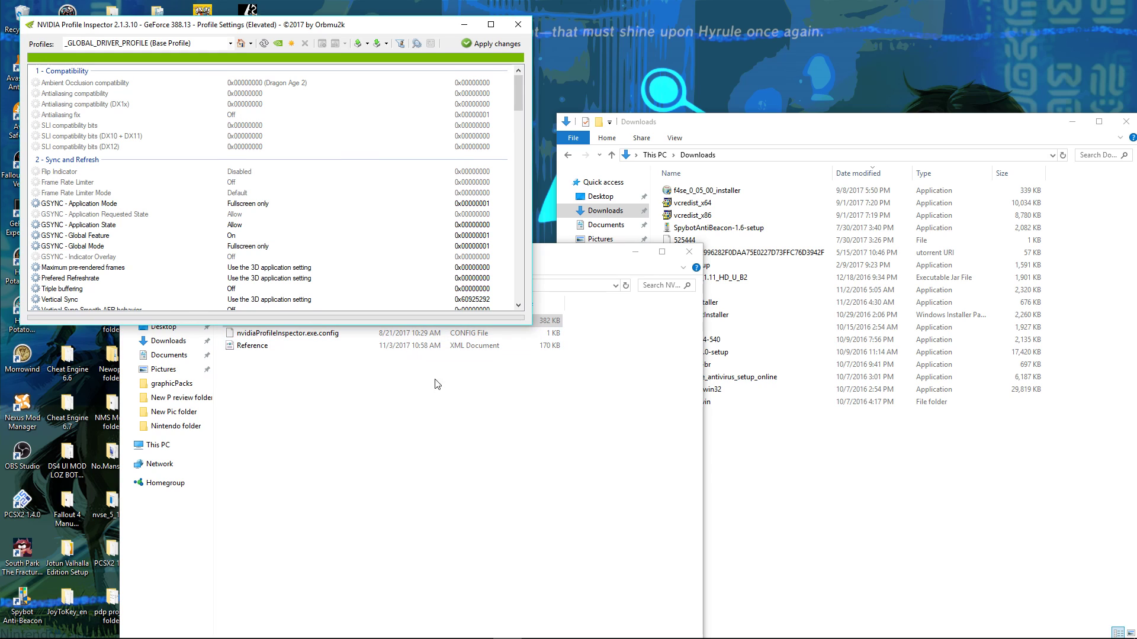
pyautogui.moveTo(336, 28); pyautogui.dragTo(469, 230)
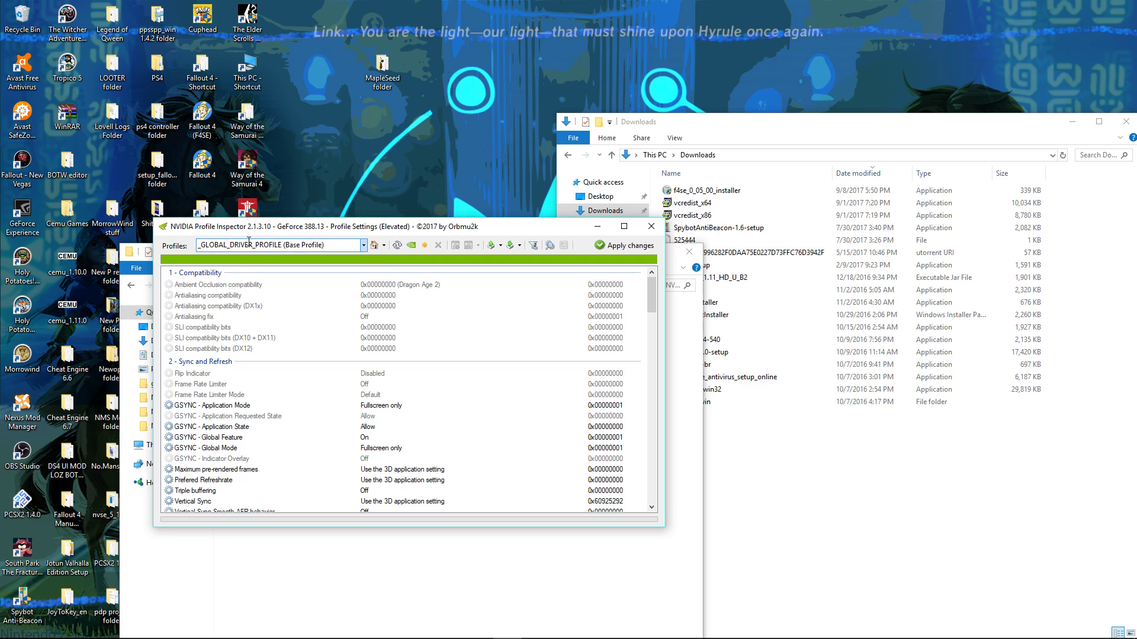
# Select the CEMU profile and show the unknown settings from NVIDIA predefined profiles.
pyautogui.click(363, 247)
pyautogui.scroll(-4, 281, 204)
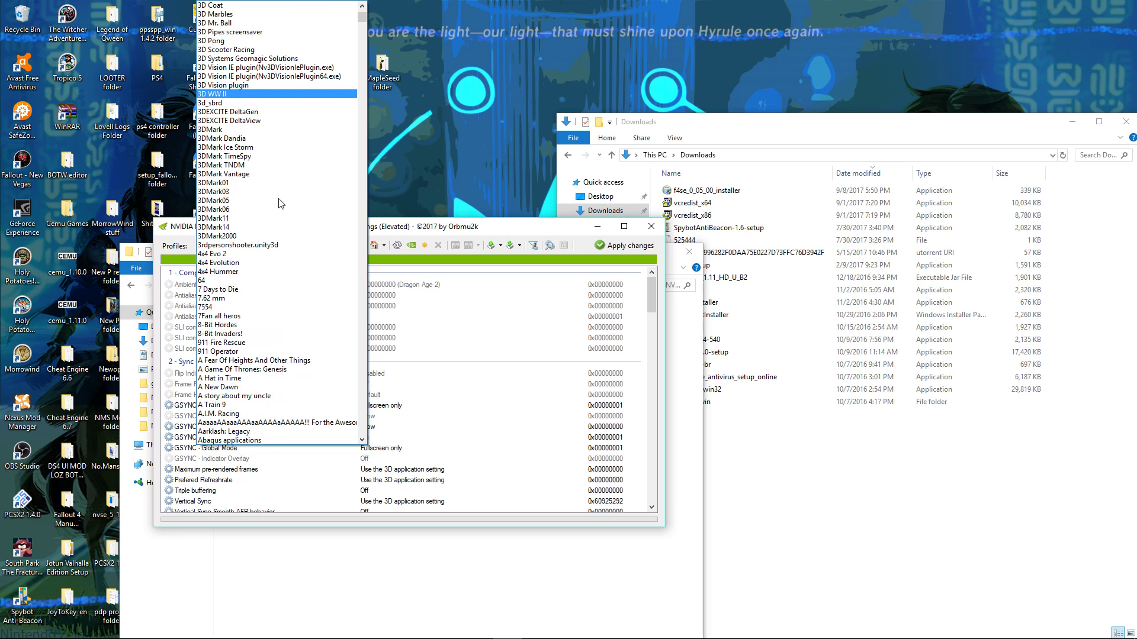
pyautogui.write('ce')
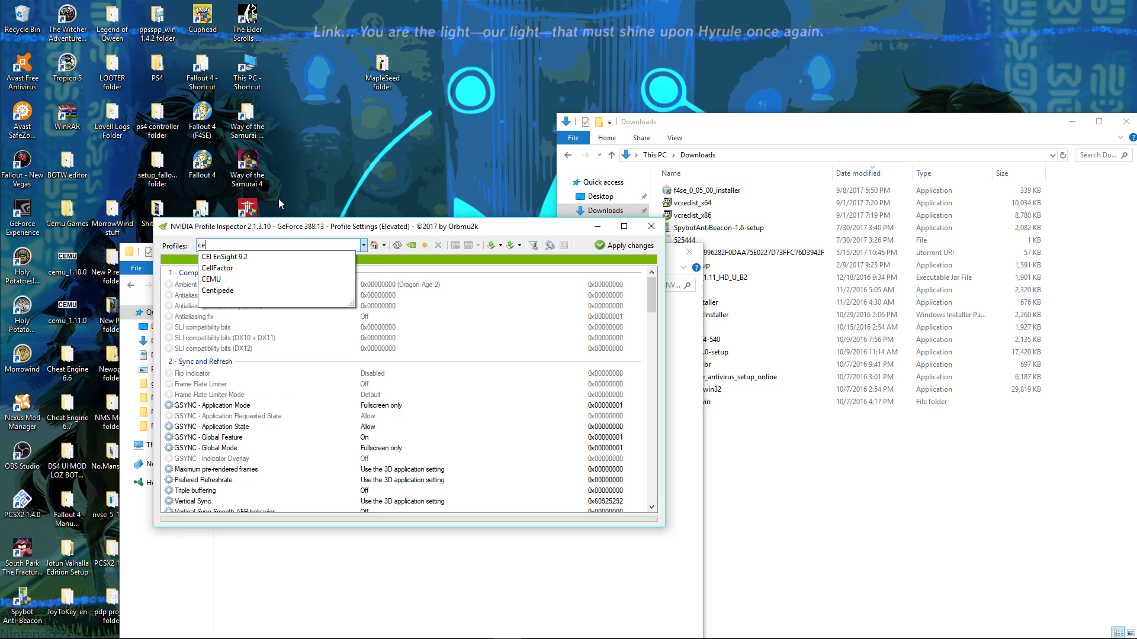
pyautogui.click(212, 280)
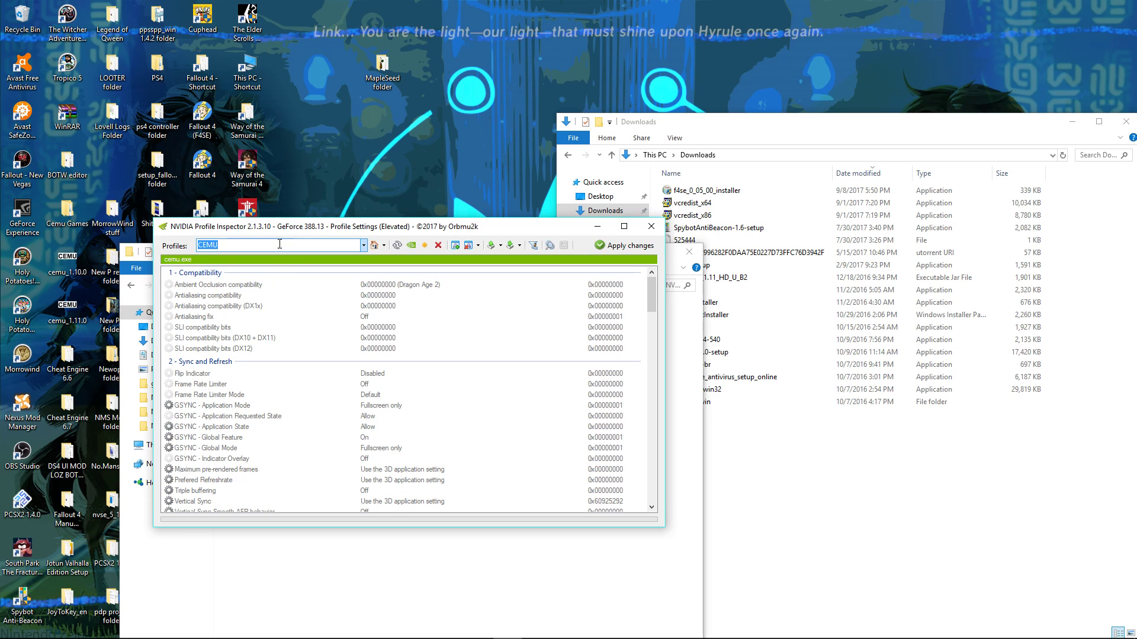
pyautogui.click(549, 246)
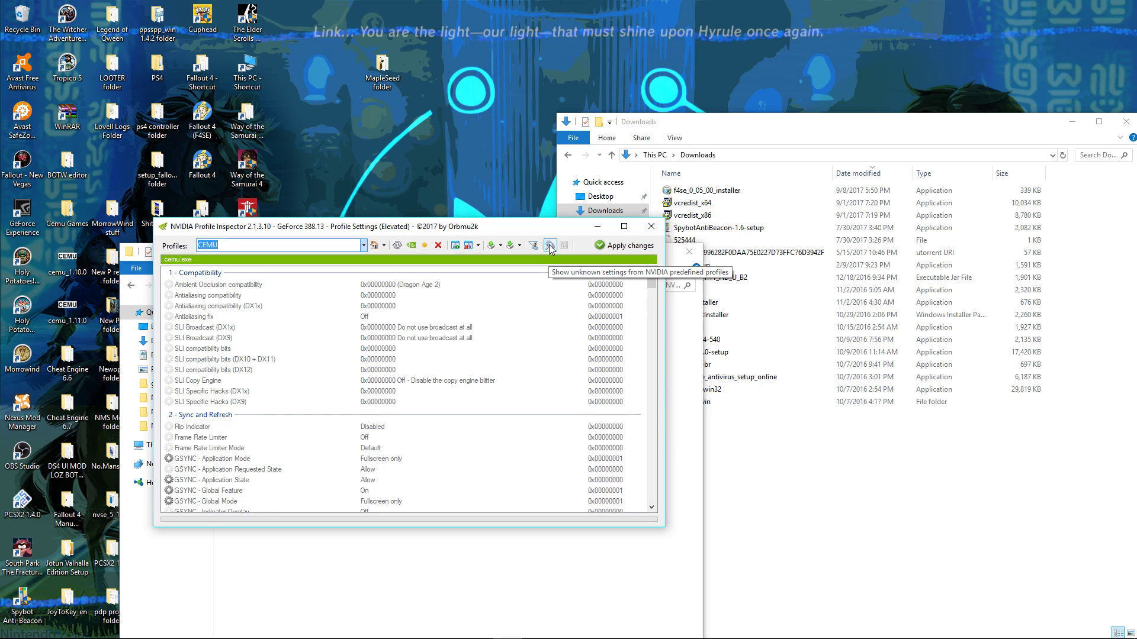
# Set TILED_CACHE to 0x00000000 Off in the CEMU profile and apply the changes.
pyautogui.scroll(-15, 616, 328)
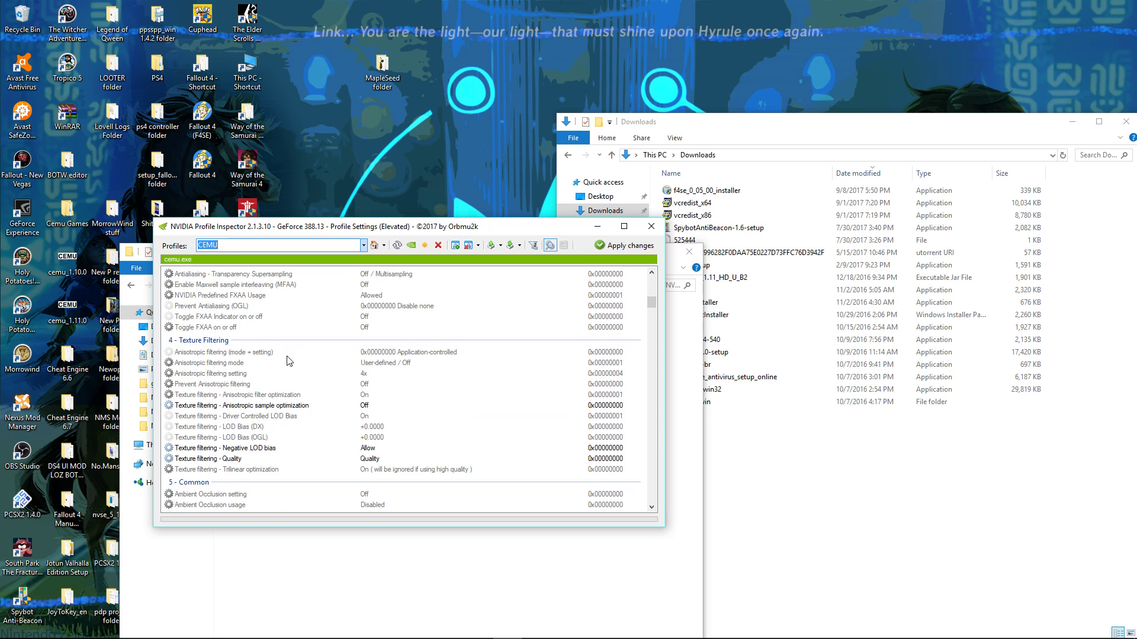
pyautogui.scroll(-10, 492, 343)
pyautogui.scroll(-10, 489, 340)
pyautogui.scroll(-10, 488, 342)
pyautogui.scroll(-10, 488, 342)
pyautogui.scroll(-10, 487, 343)
pyautogui.scroll(-8, 486, 344)
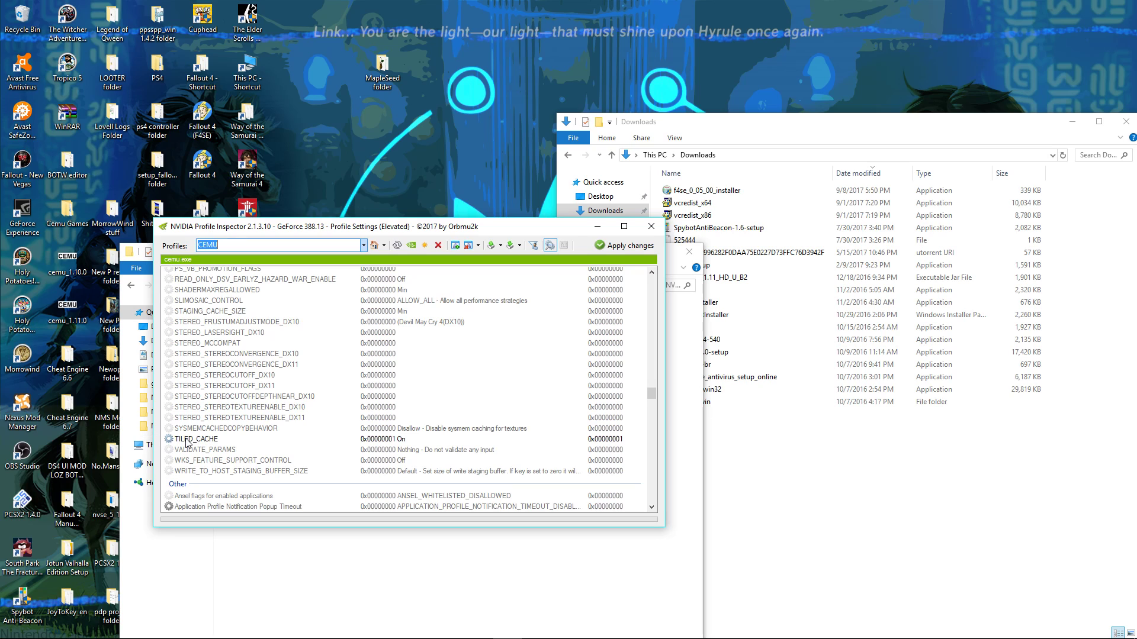
pyautogui.click(402, 441)
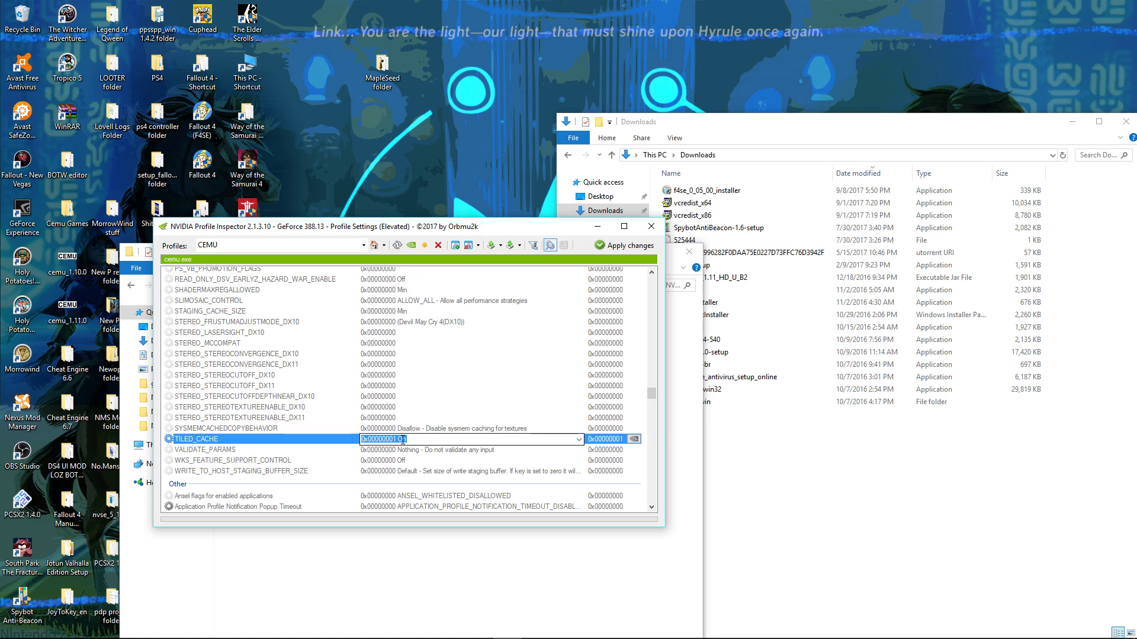
pyautogui.click(578, 440)
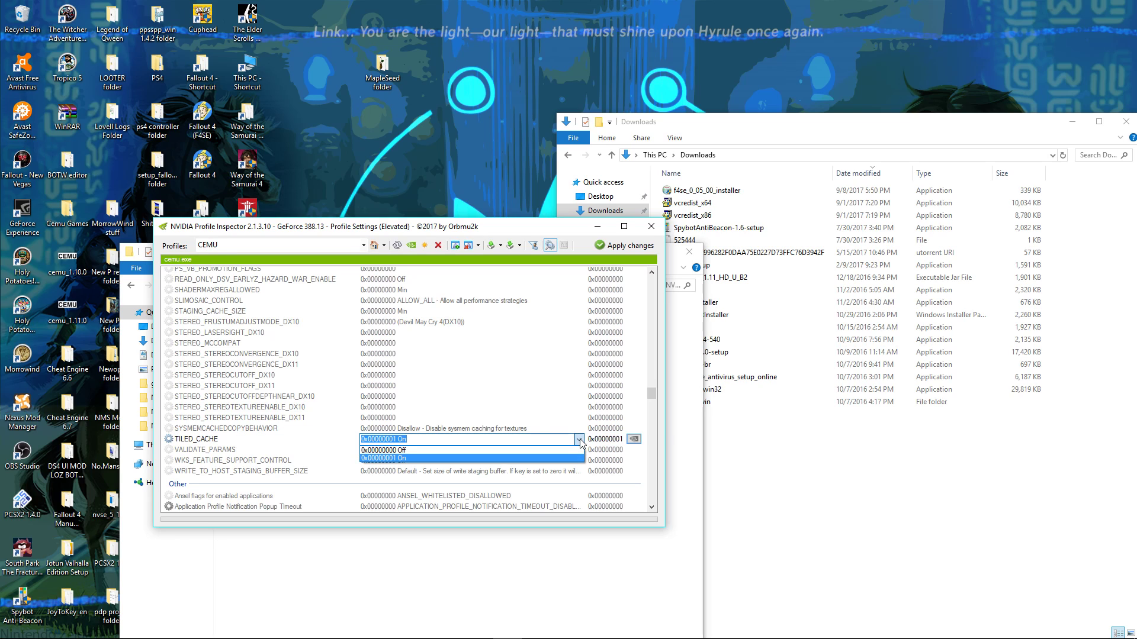
pyautogui.click(402, 452)
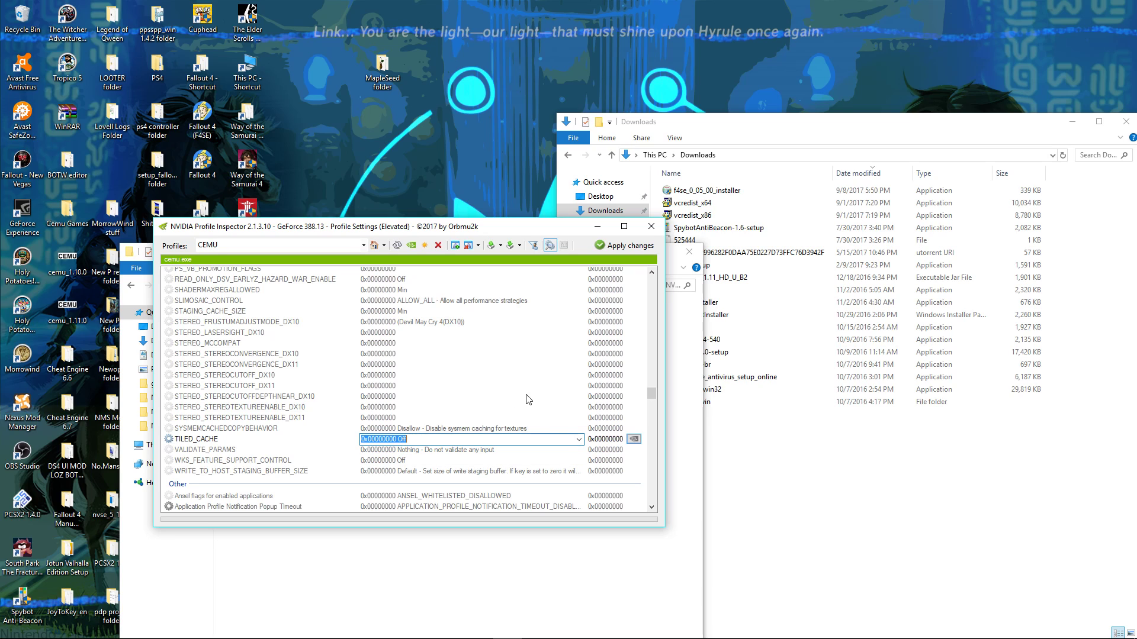
pyautogui.click(615, 252)
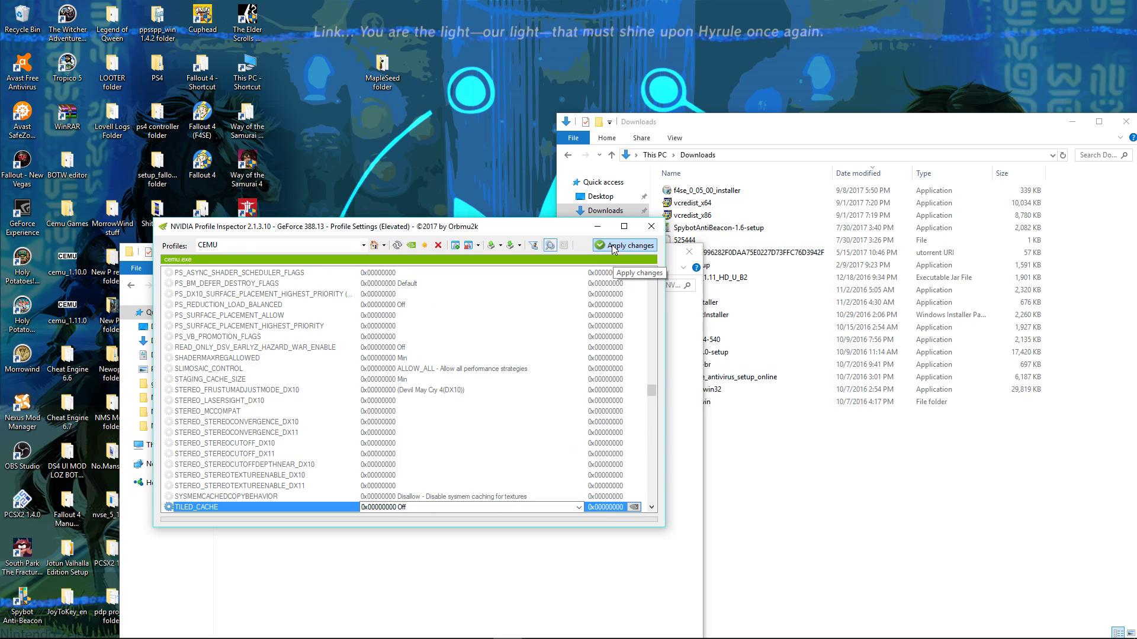
# Close NVIDIA Profile Inspector and the NVPI and Downloads folder windows.
pyautogui.click(651, 227)
pyautogui.moveTo(587, 261); pyautogui.dragTo(463, 231)
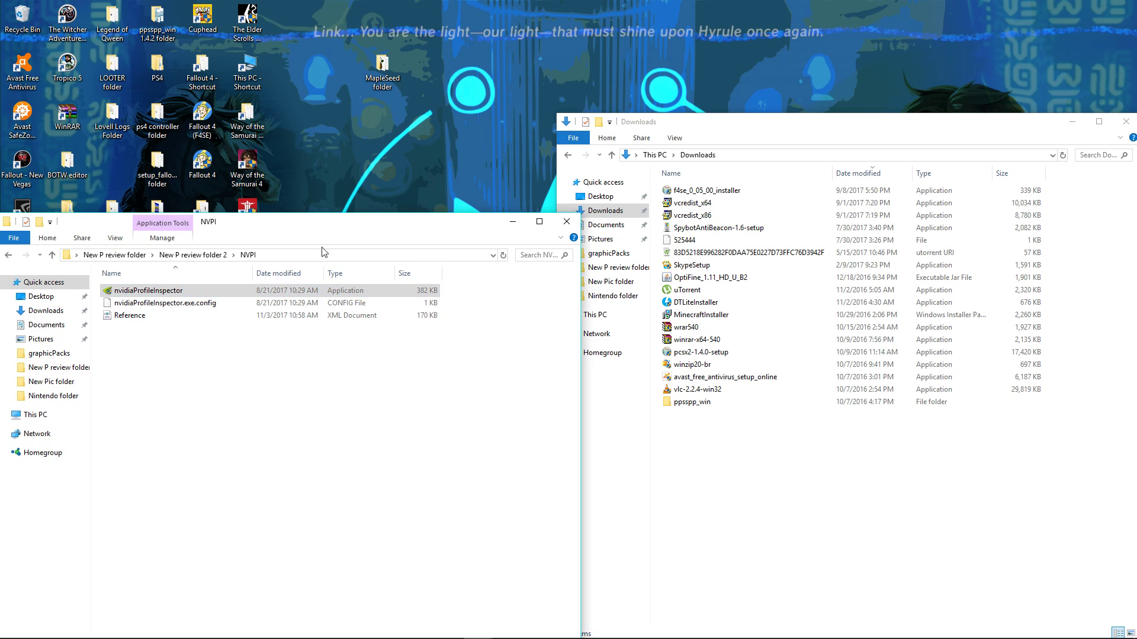
pyautogui.moveTo(270, 225); pyautogui.dragTo(331, 231)
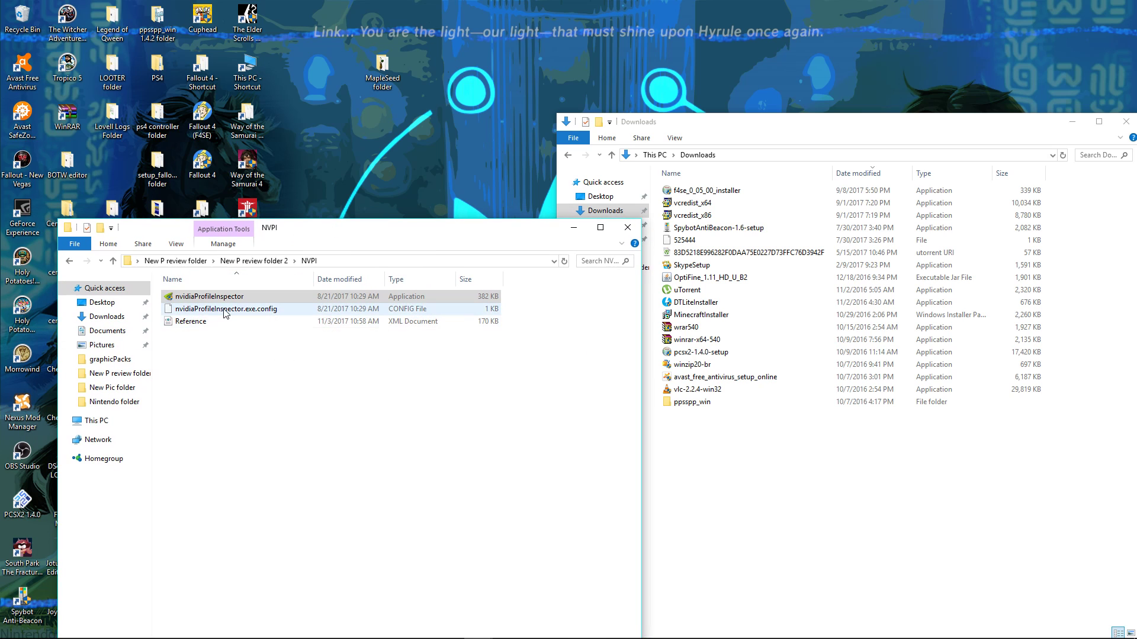
pyautogui.click(627, 228)
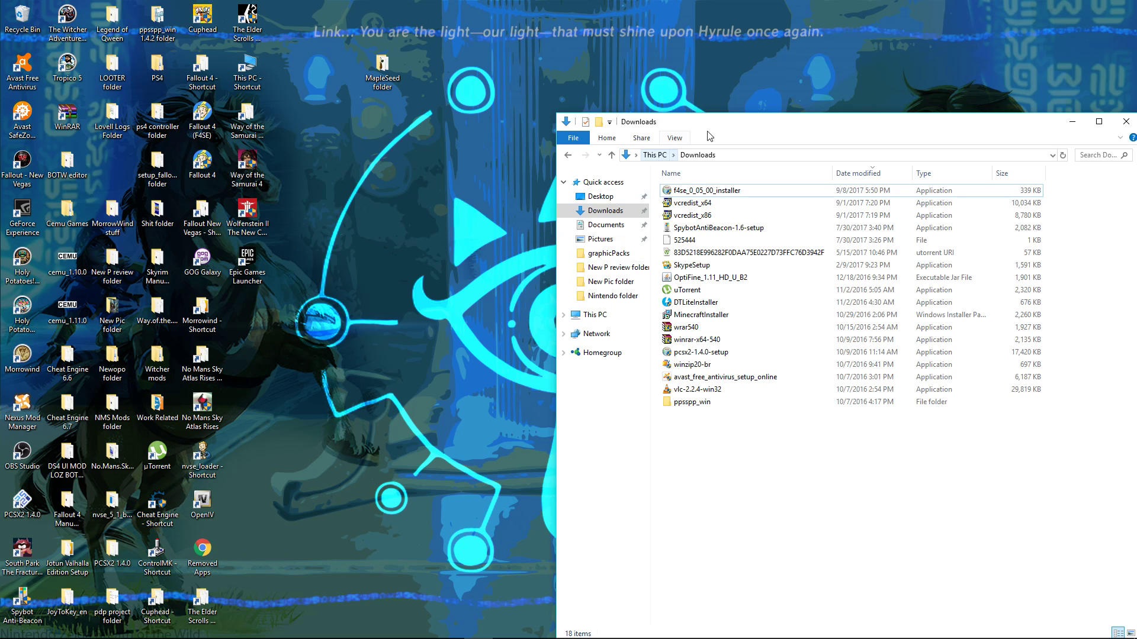
pyautogui.moveTo(770, 134); pyautogui.dragTo(483, 137)
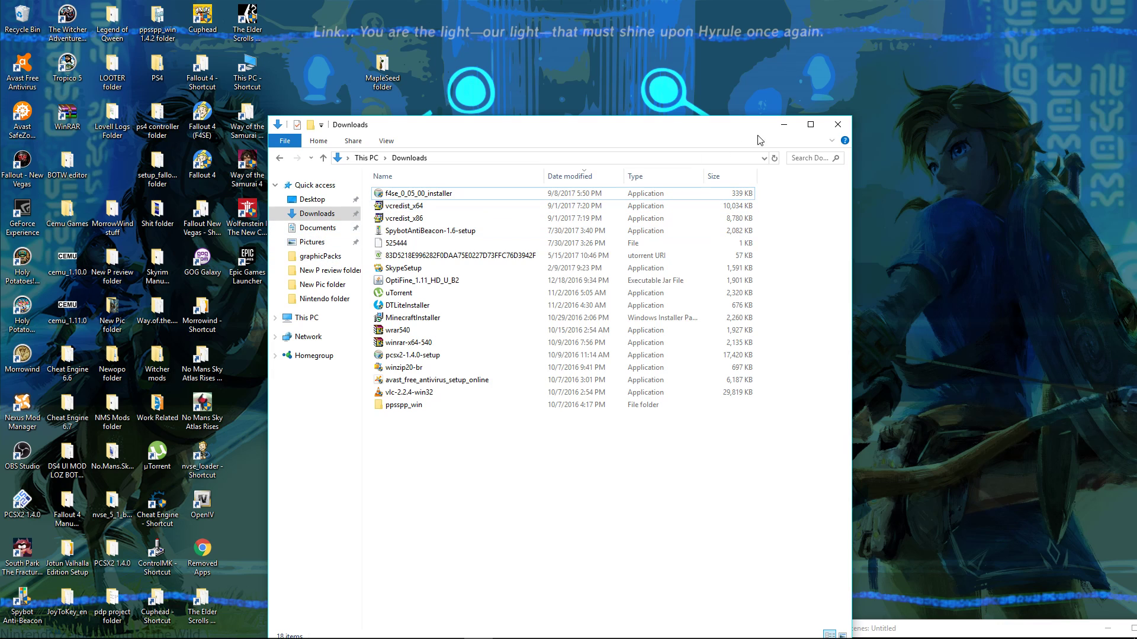
pyautogui.click(831, 126)
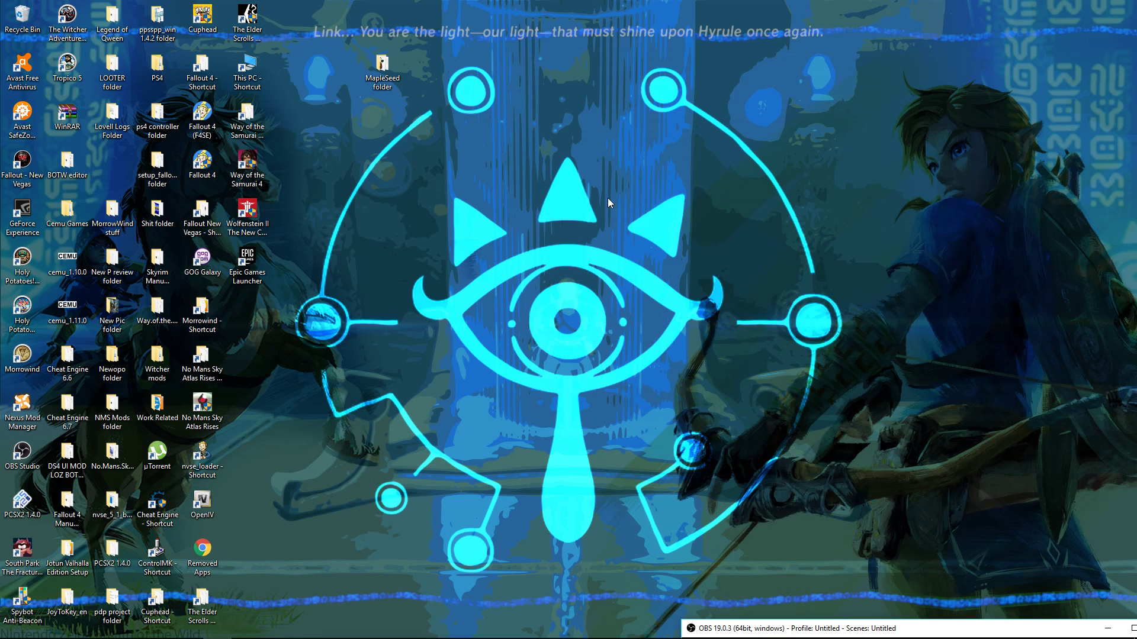
# Launch Cemu from the cemu_1.11.0 desktop folder and move the GamePad View away from the main emulator window.
pyautogui.doubleClick(70, 310)
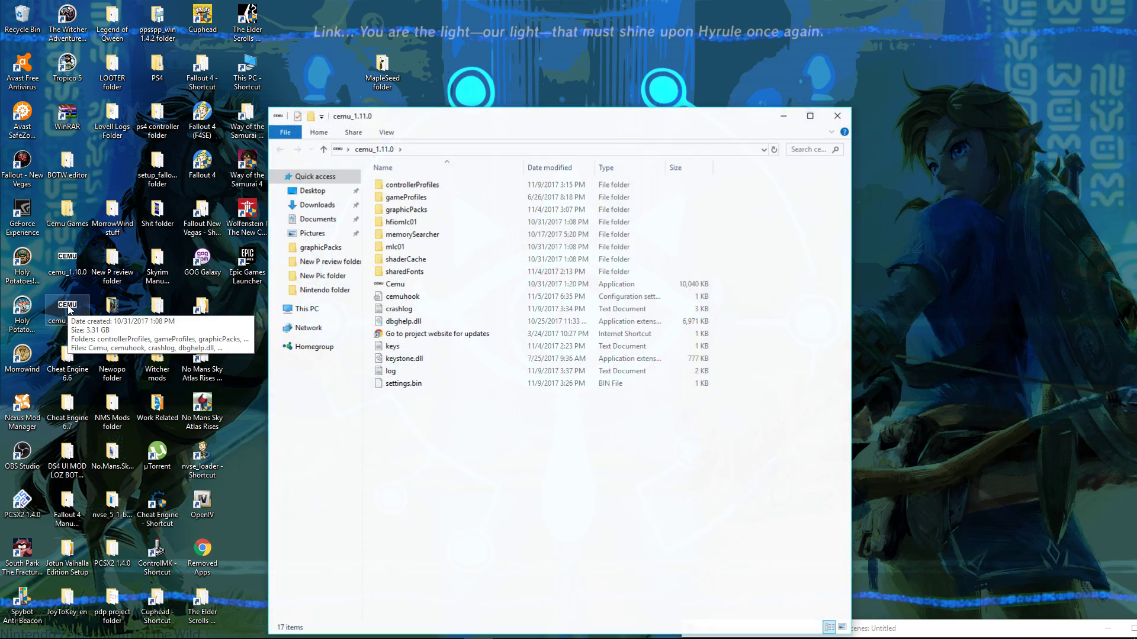
pyautogui.click(391, 289)
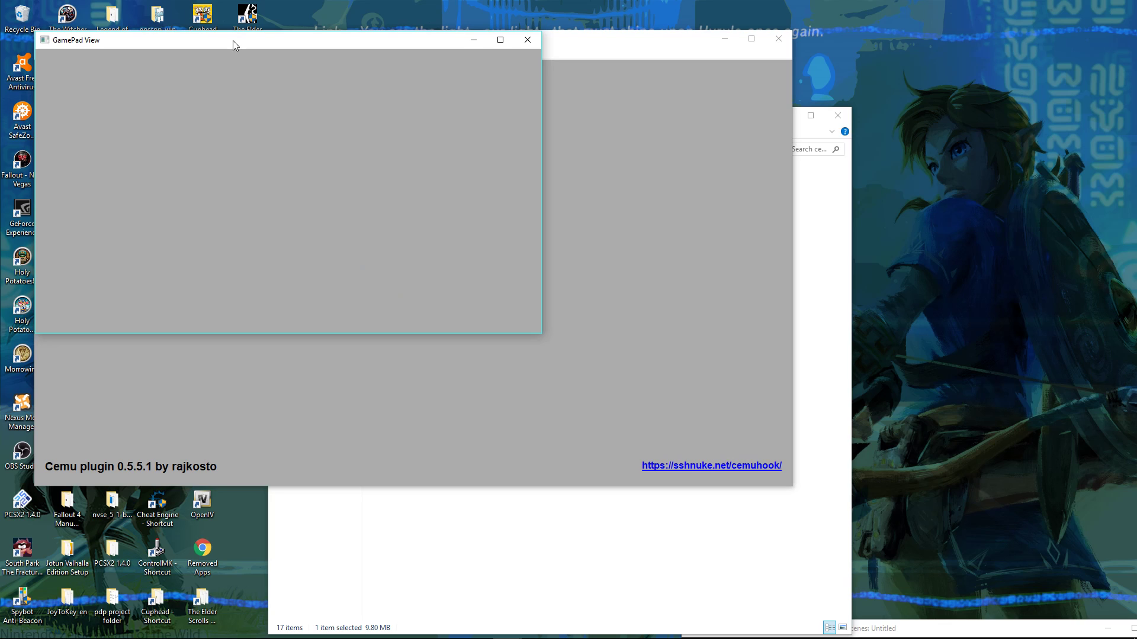
pyautogui.moveTo(233, 40); pyautogui.dragTo(908, 457)
# Load MH3G_Cafe_EU.rpx from the Monster Hunter 3 Ultimate code folder and rearrange the main and GamePad windows.
pyautogui.click(50, 55)
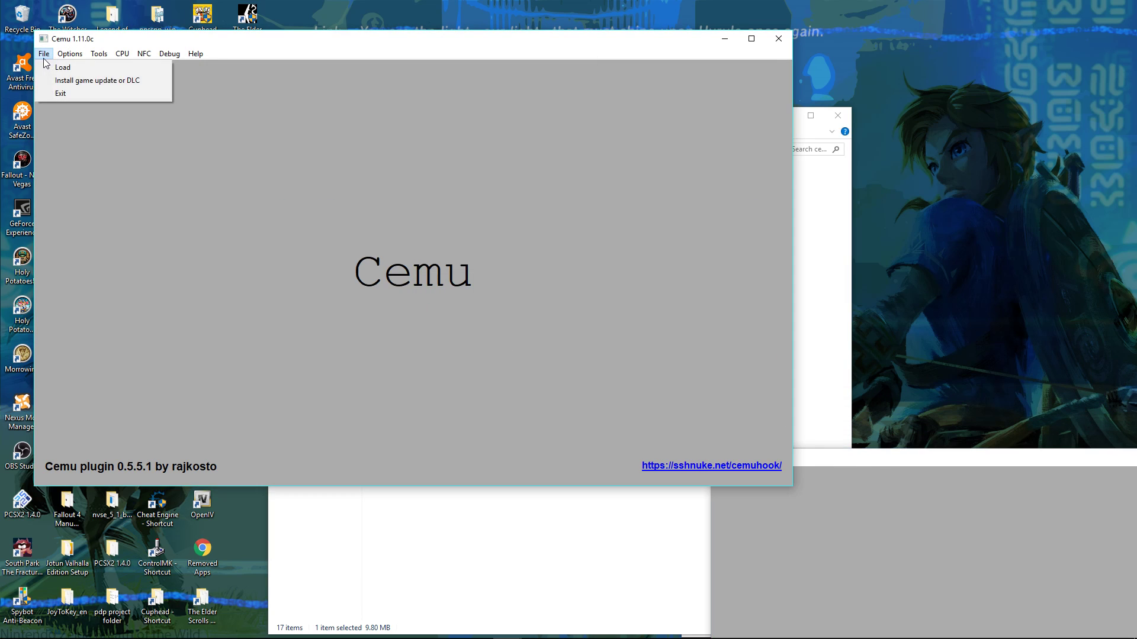
pyautogui.click(60, 70)
pyautogui.click(159, 140)
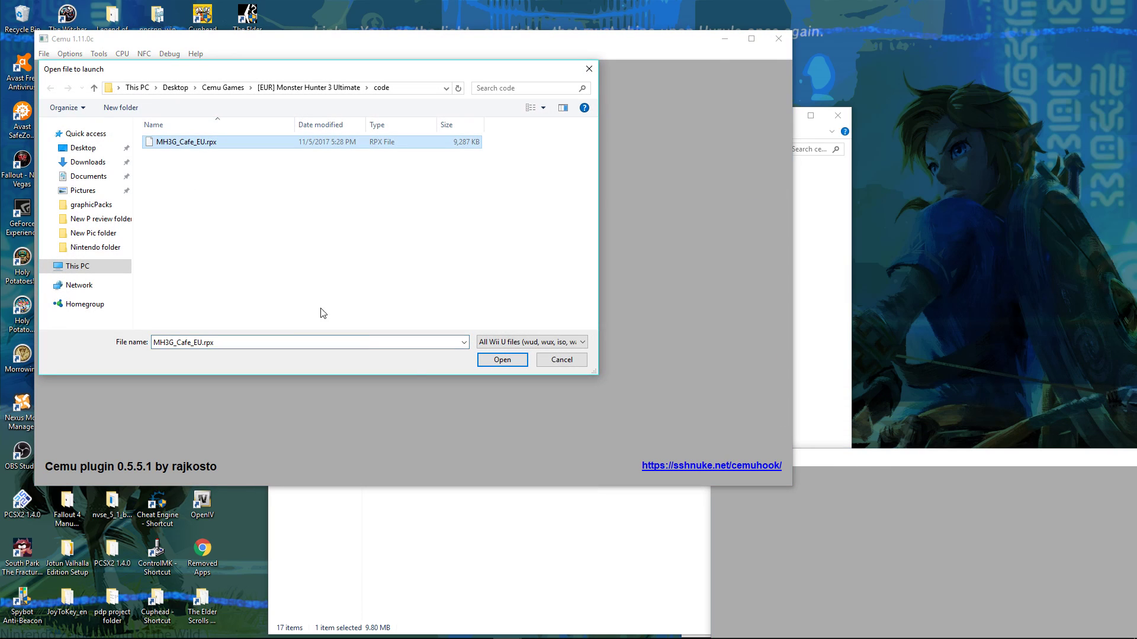
pyautogui.click(498, 365)
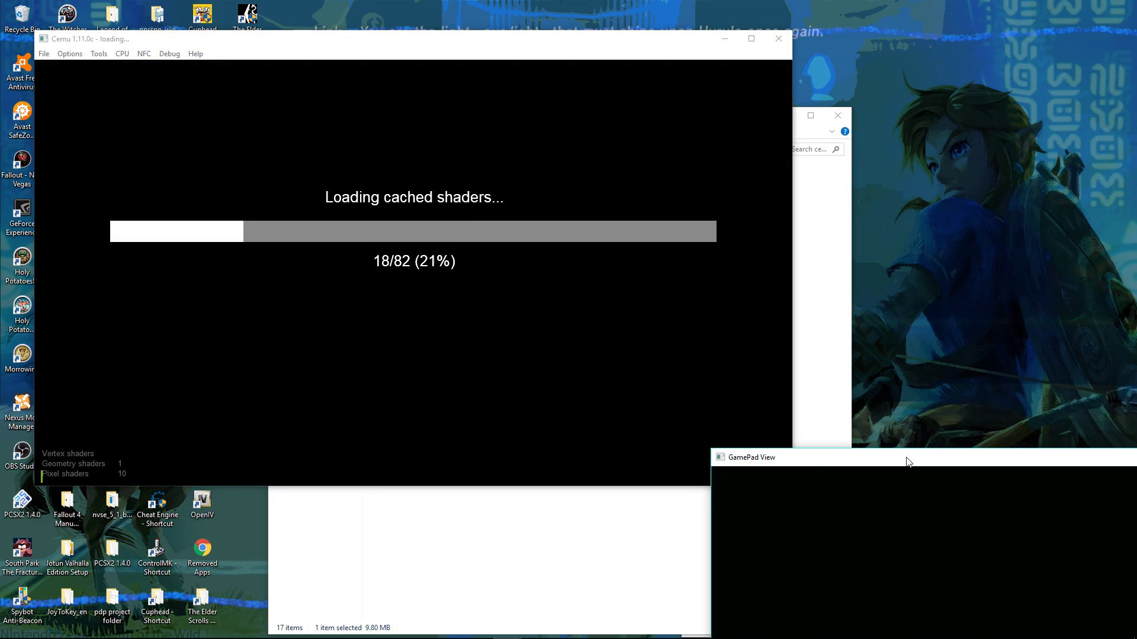
pyautogui.moveTo(908, 459); pyautogui.dragTo(836, 354)
pyautogui.moveTo(424, 45); pyautogui.dragTo(401, 32)
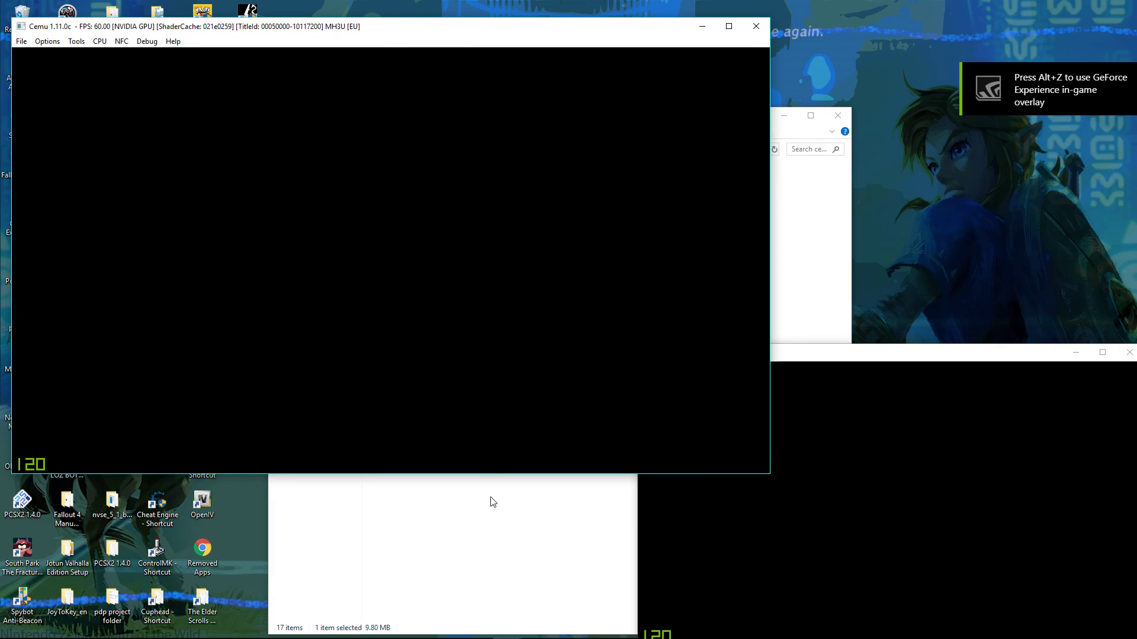
# Continue the game with the existing female character, enter Moga Village, and move the game window lower on the desktop.
pyautogui.press('a')
pyautogui.press('a')
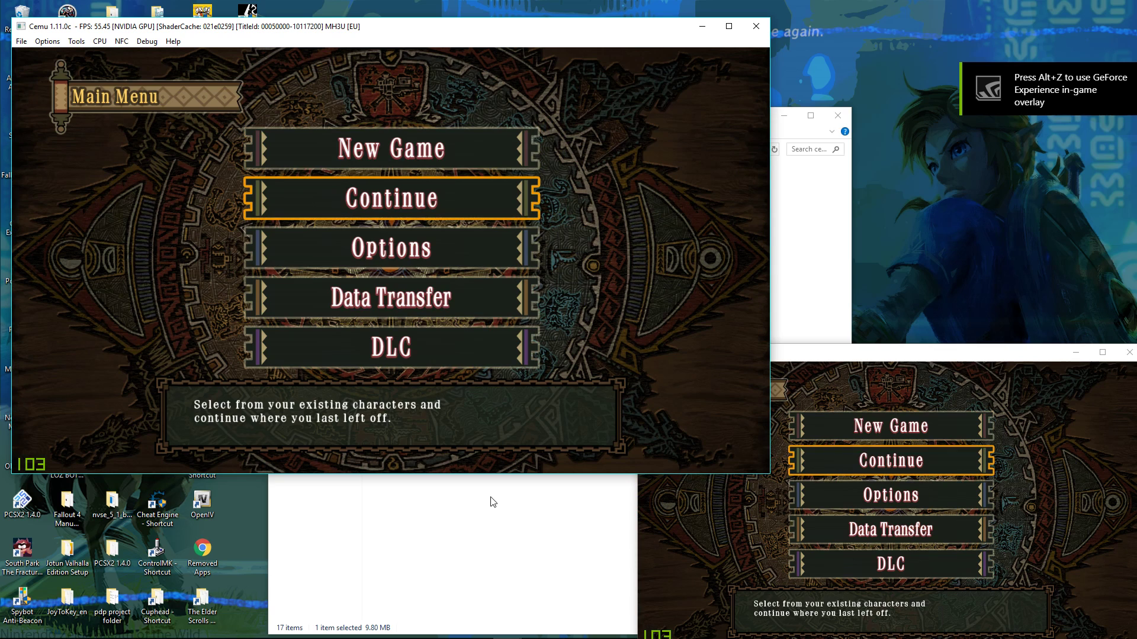
pyautogui.press('Down')
pyautogui.press('Up')
pyautogui.press('a')
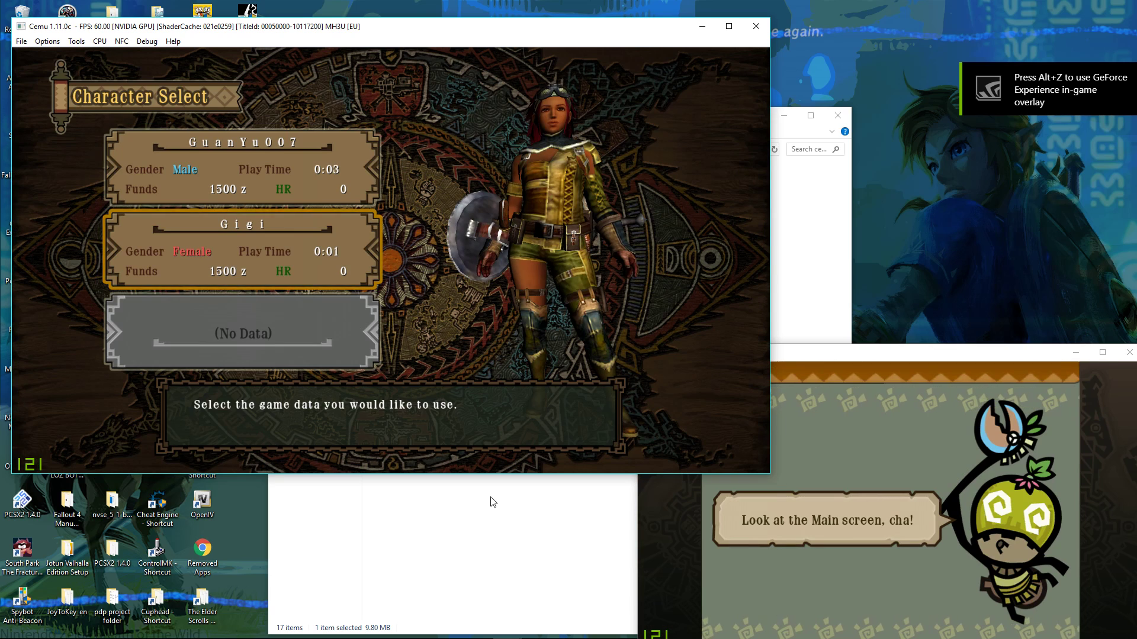
pyautogui.press('Down')
pyautogui.press('Up')
pyautogui.press('a')
pyautogui.press('a')
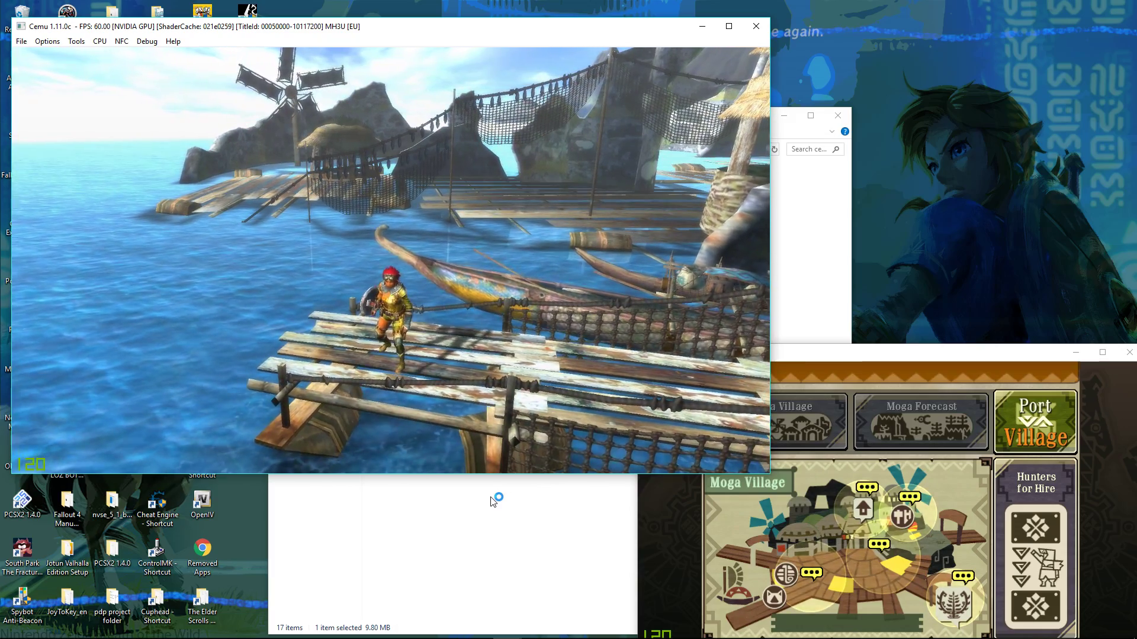
pyautogui.moveTo(398, 30); pyautogui.dragTo(393, 179)
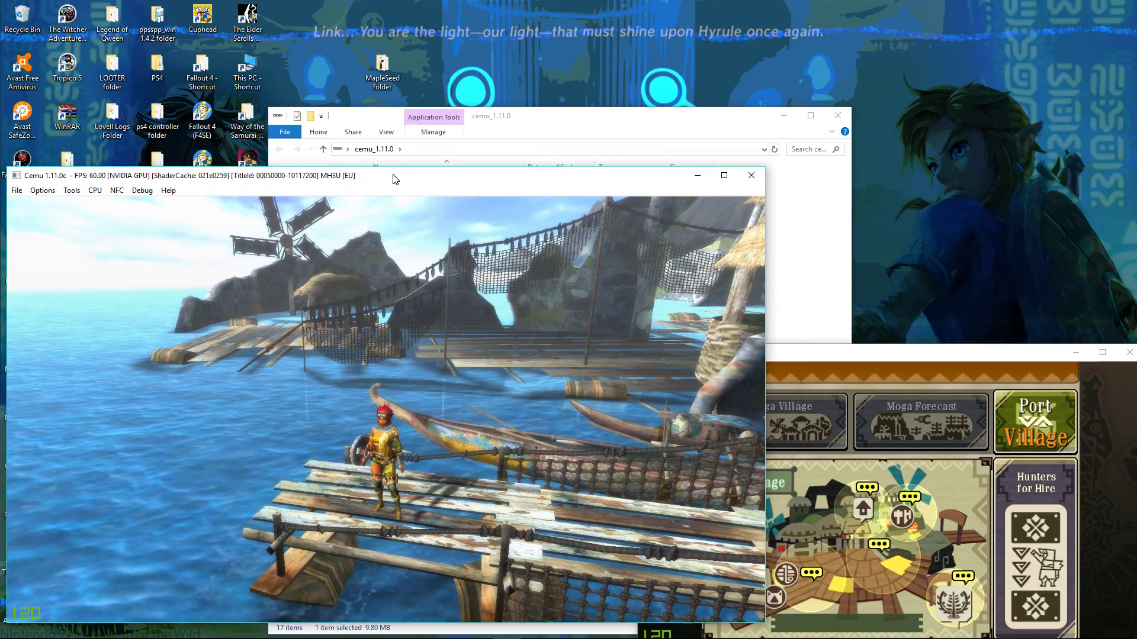